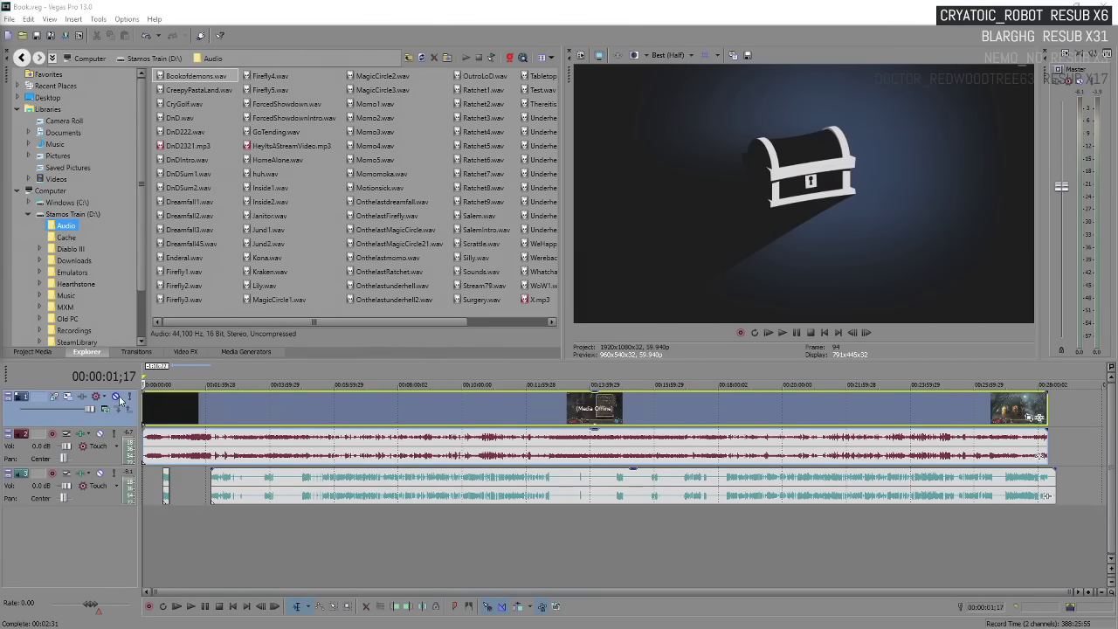
Play the project from its very start until just after the first voice clip begins on track 3.
click(159, 413)
scroll(153, 415, up, 5)
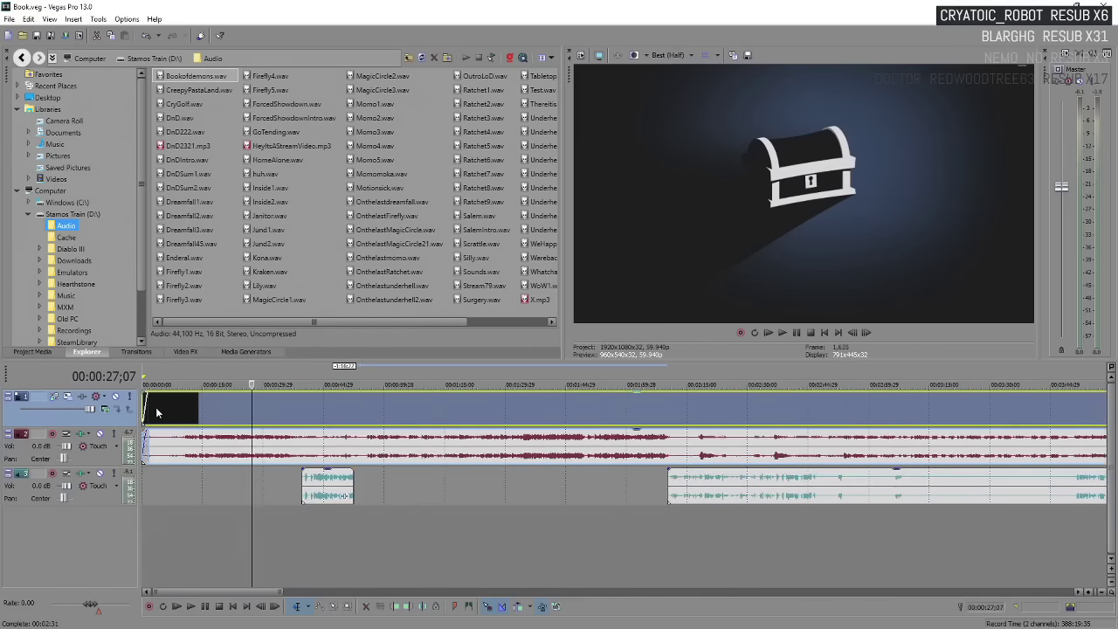
click(146, 418)
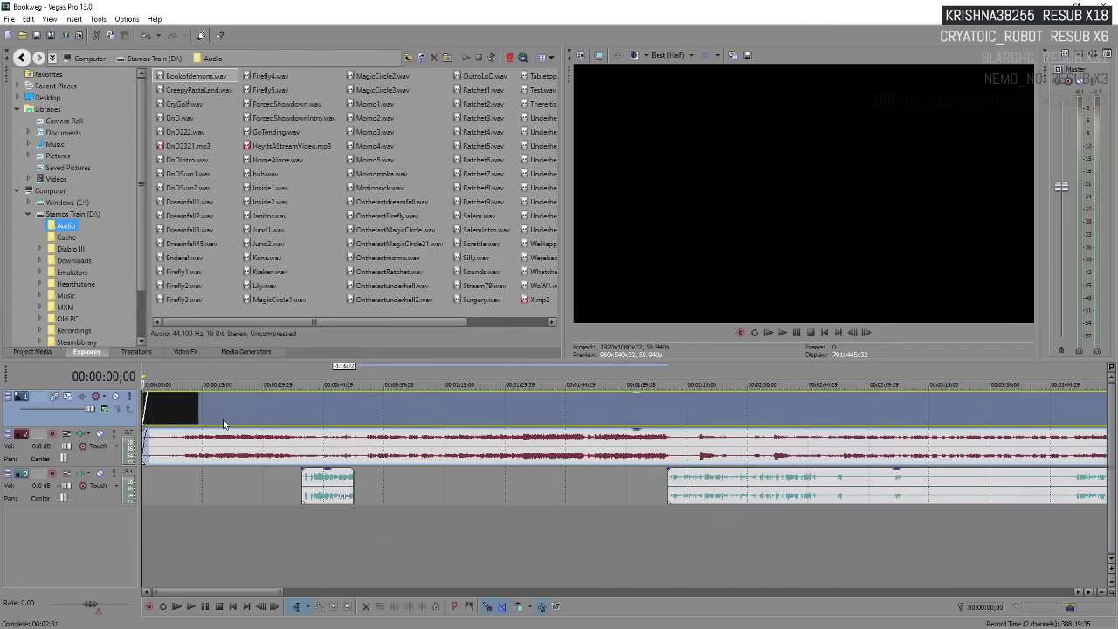
key(space)
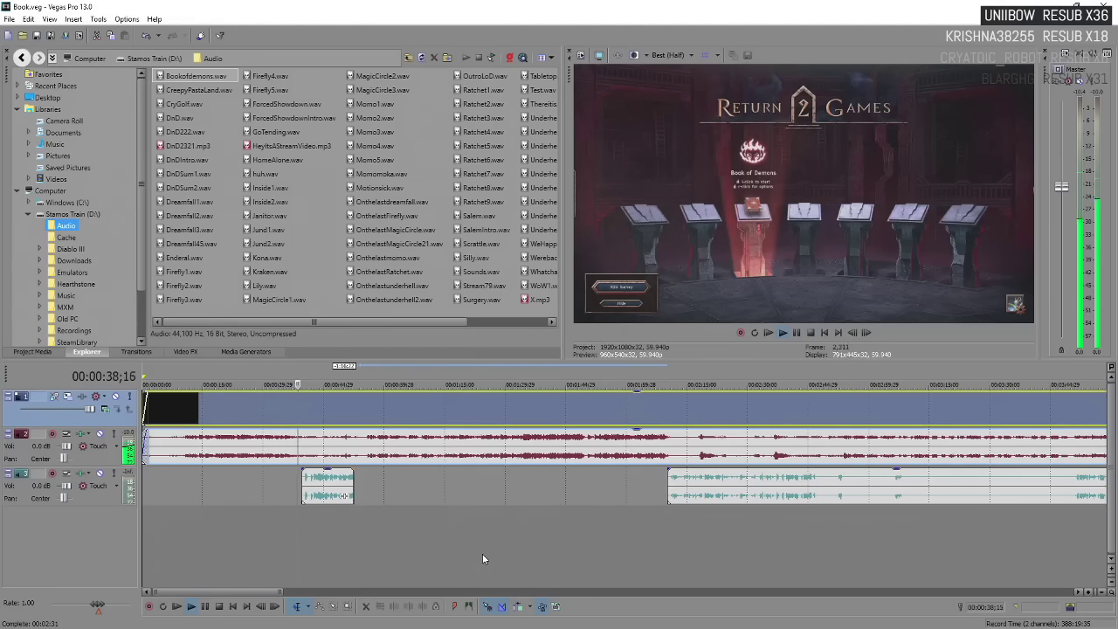
key(Return)
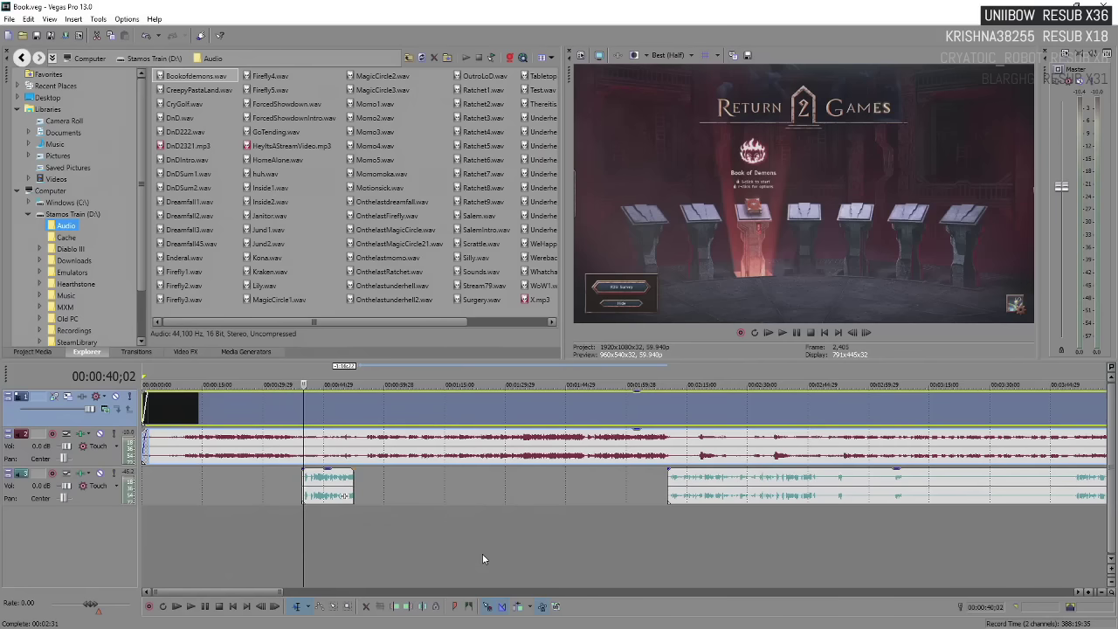
Preview the opening game footage around the 21-second mark and inspect the waveforms of the audio tracks there.
scroll(483, 559, down, 3)
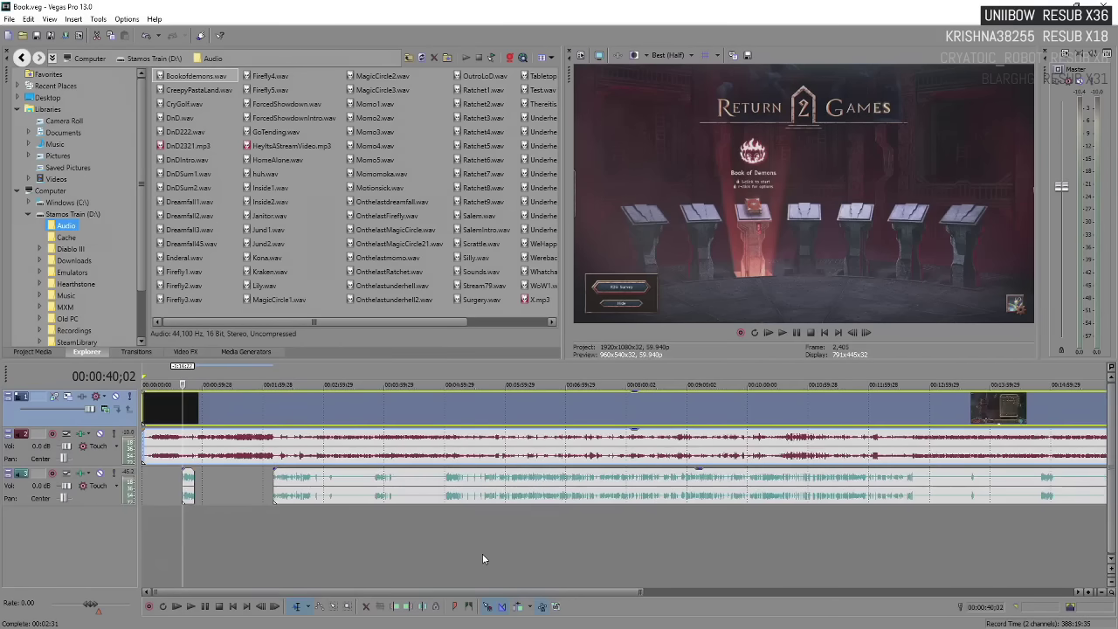
scroll(483, 559, up, 6)
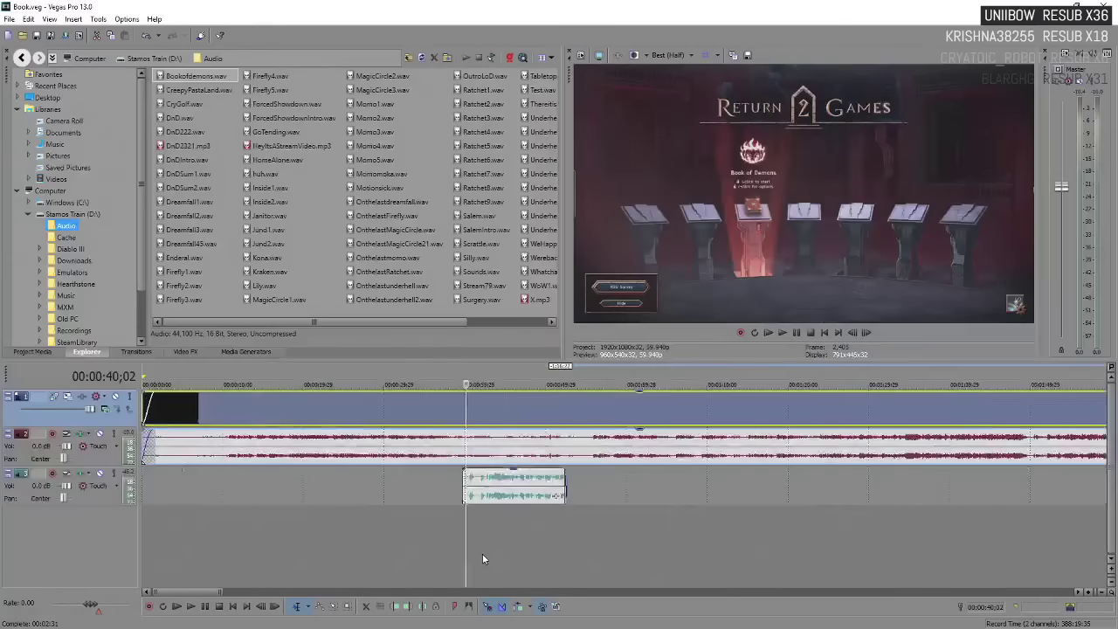
click(338, 433)
click(315, 420)
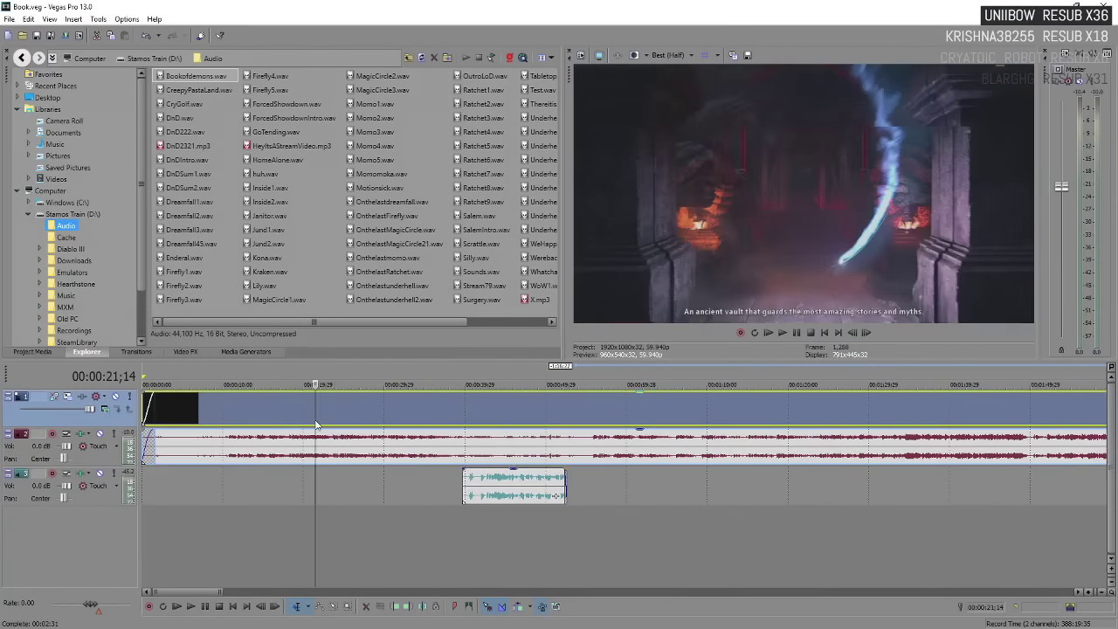
key(space)
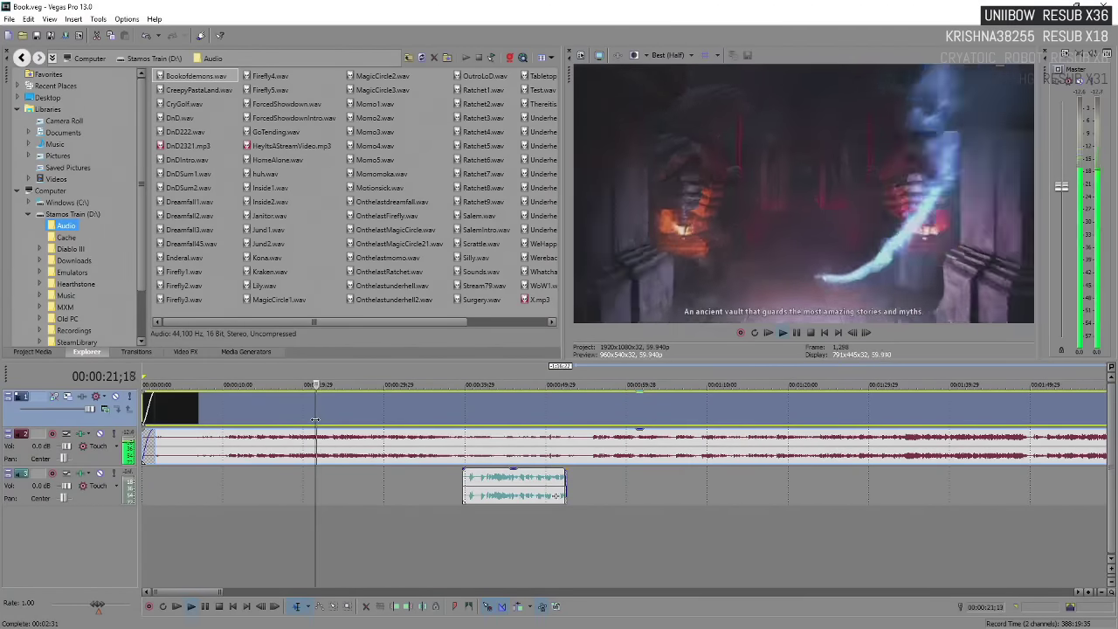
key(space)
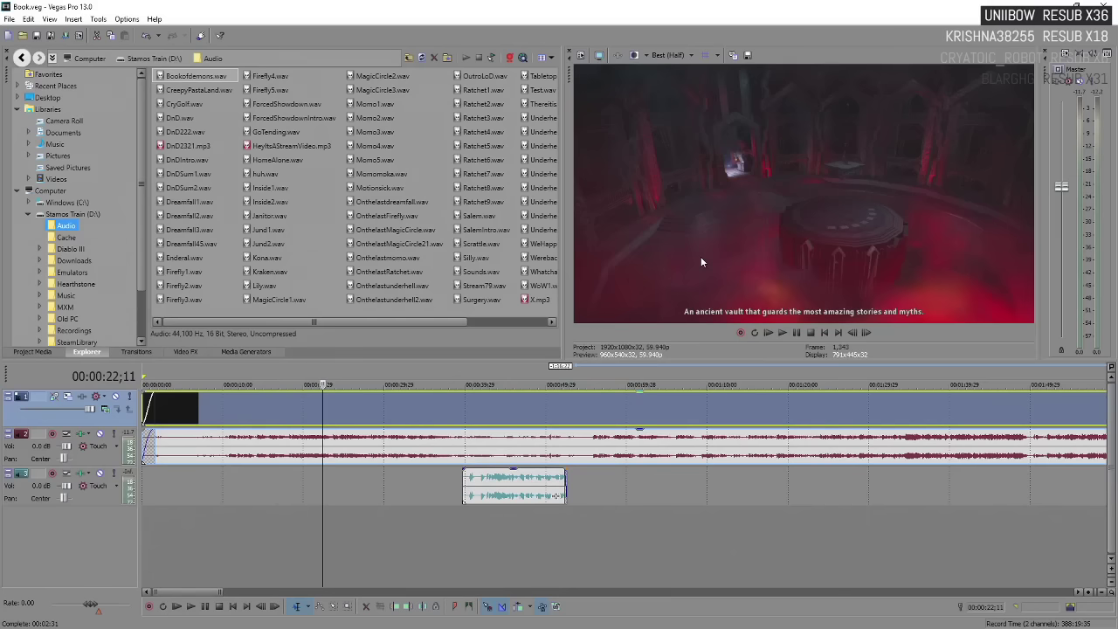
key(Up)
scroll(666, 461, up, 3)
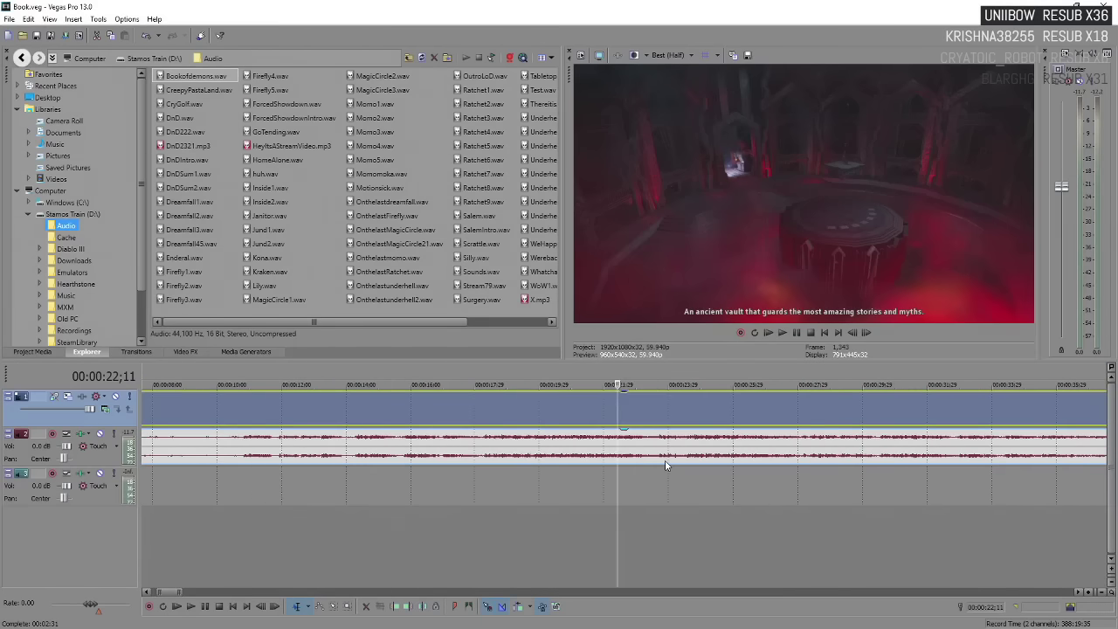
scroll(728, 466, down, 3)
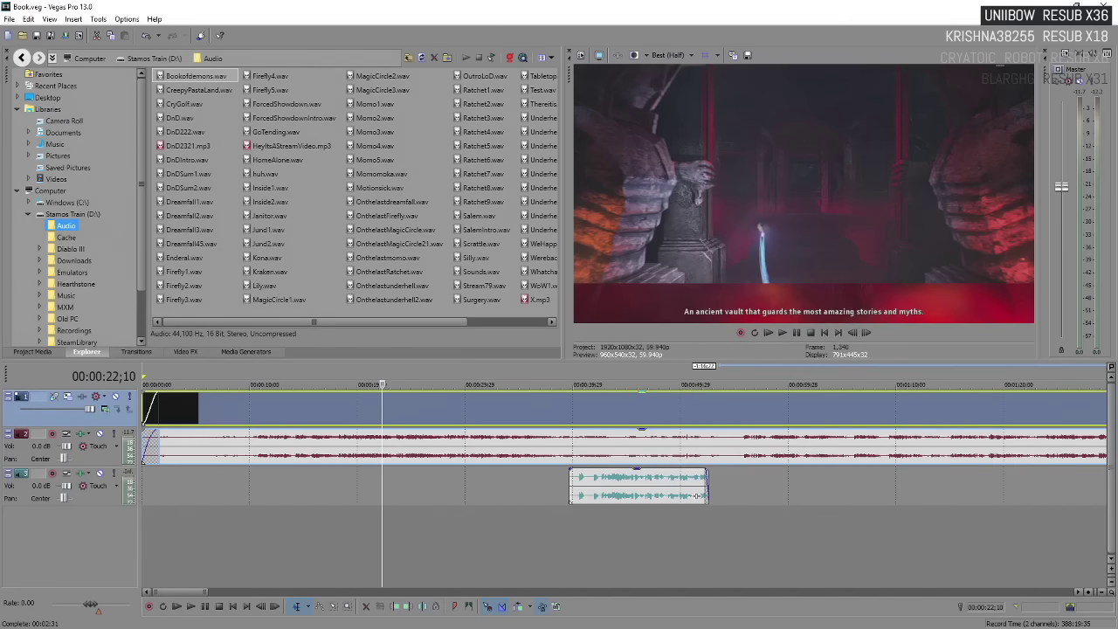
Play the short first voice clip on track 3 from its start and check its timing against the footage.
click(573, 479)
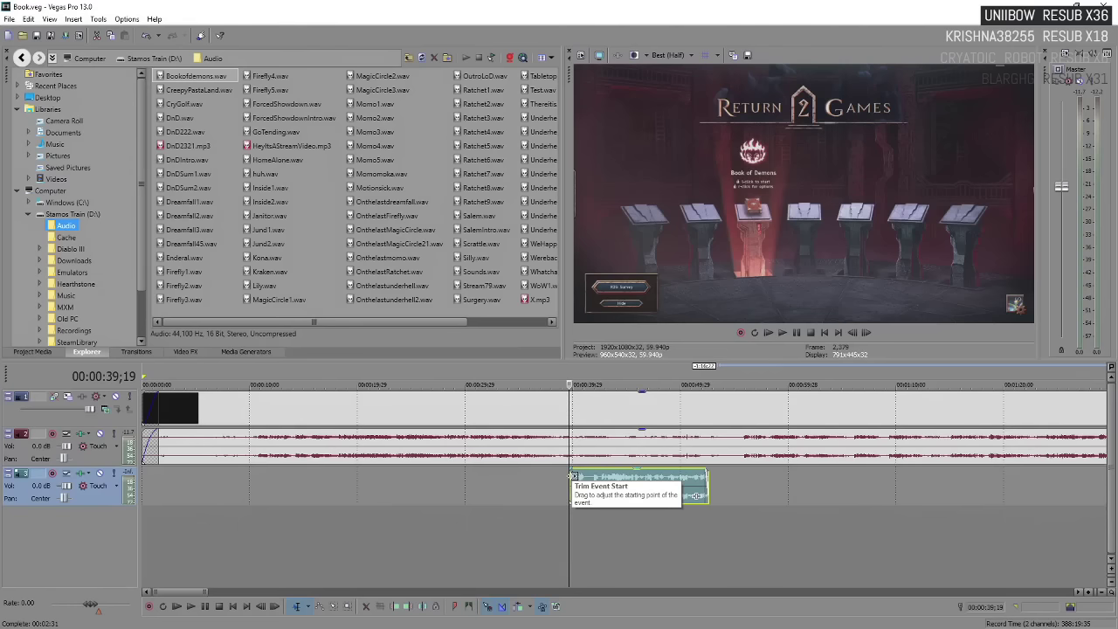
key(space)
scroll(365, 485, down, 3)
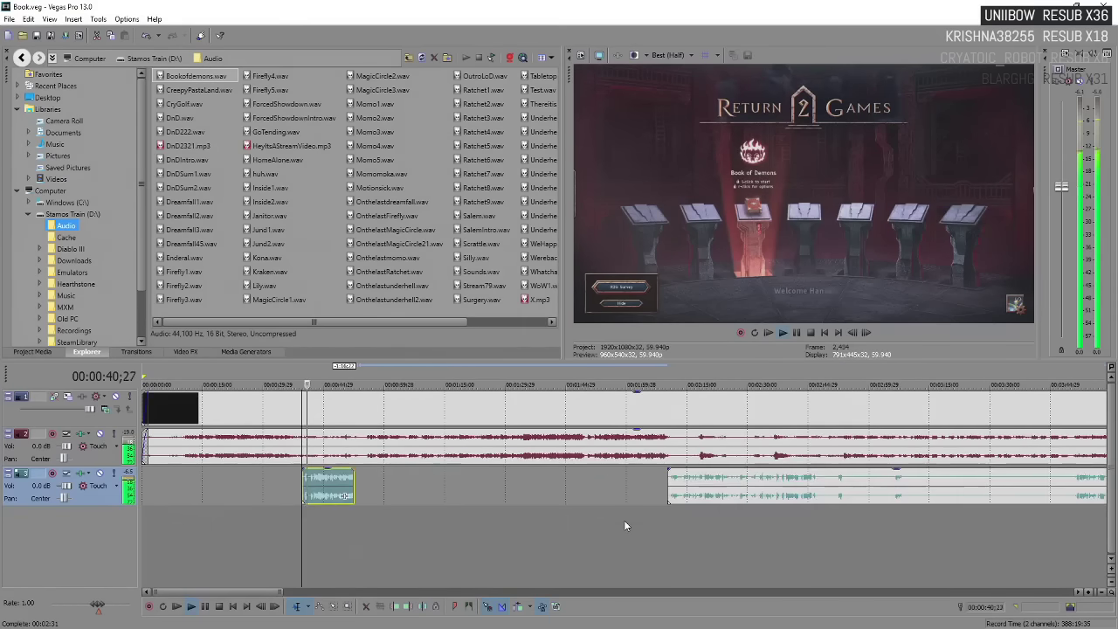
scroll(354, 478, up, 3)
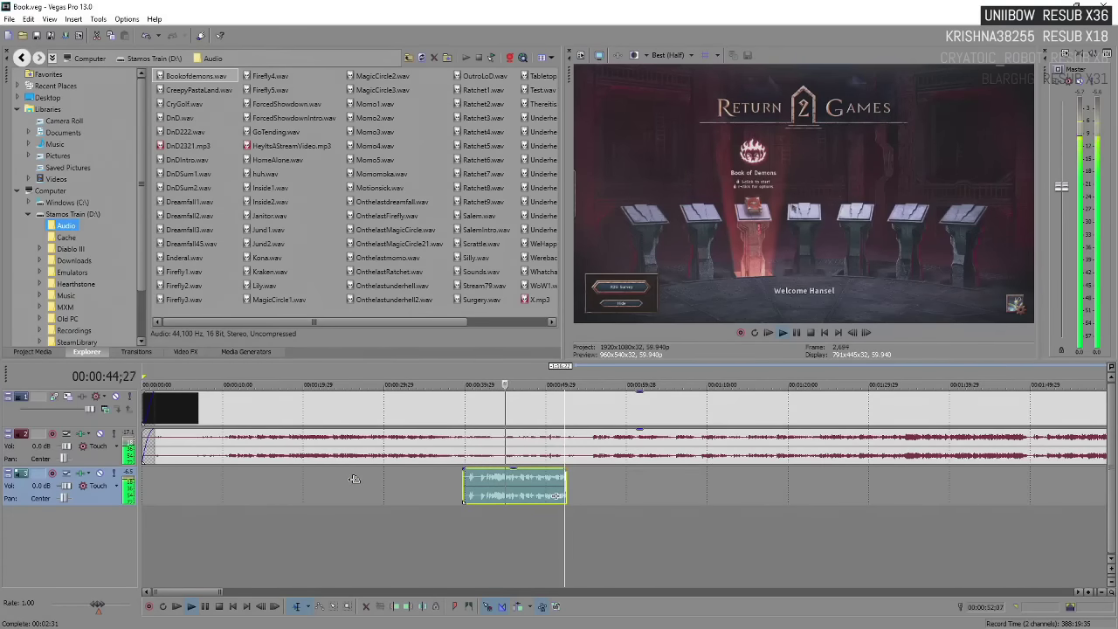
scroll(497, 511, down, 3)
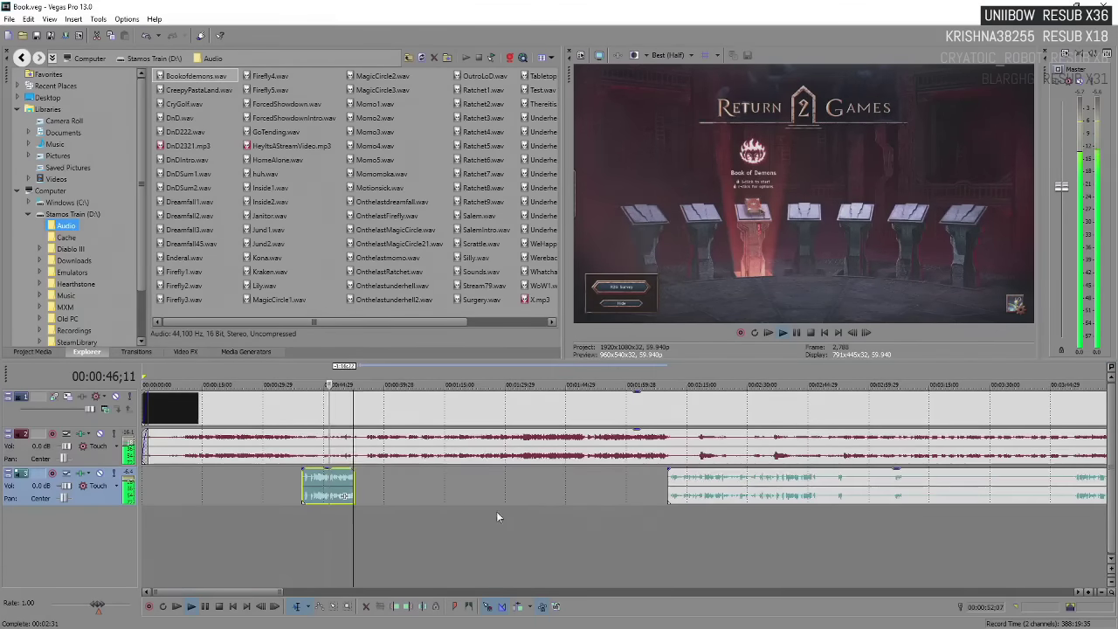
scroll(384, 496, up, 3)
click(385, 496)
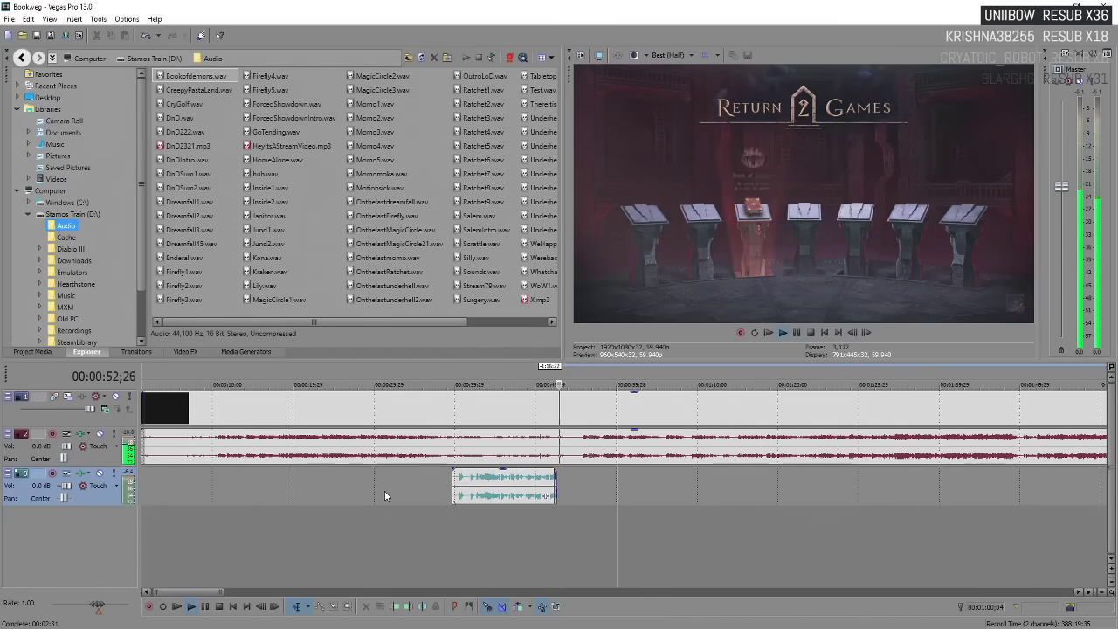
Review the intro cinematic in the gap between the two voice clips, pausing playback around 00:01:30.
scroll(272, 476, down, 5)
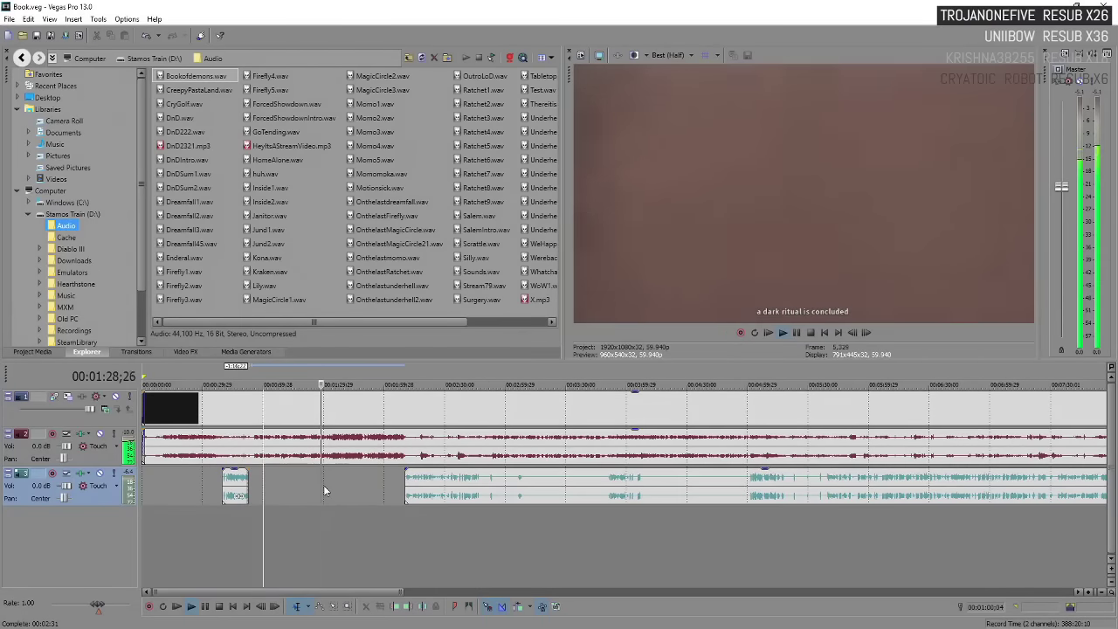
key(Return)
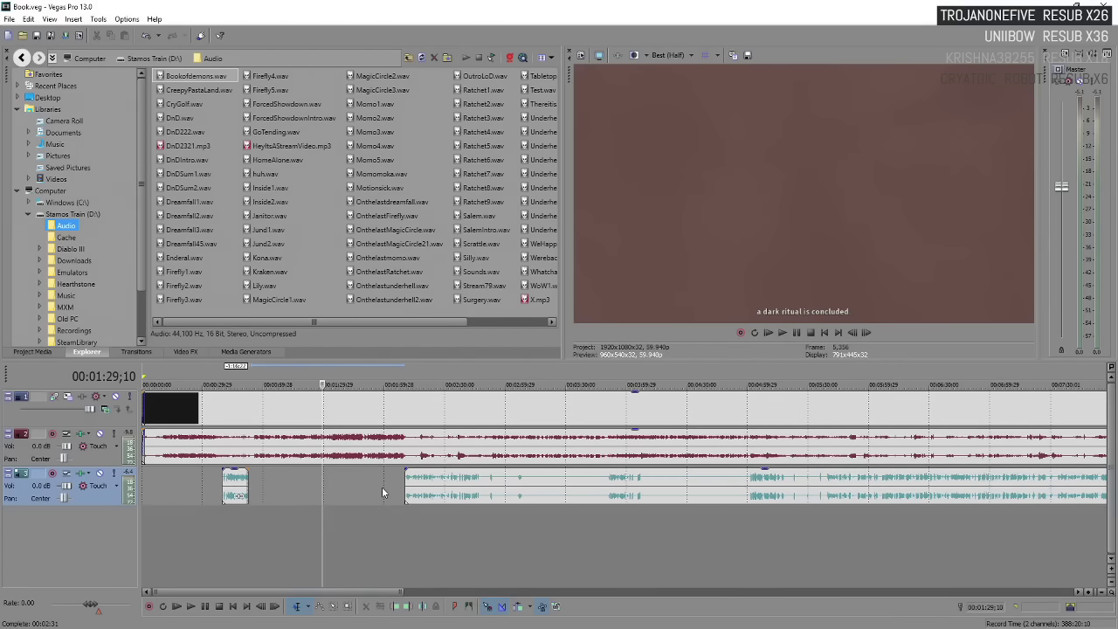
key(space)
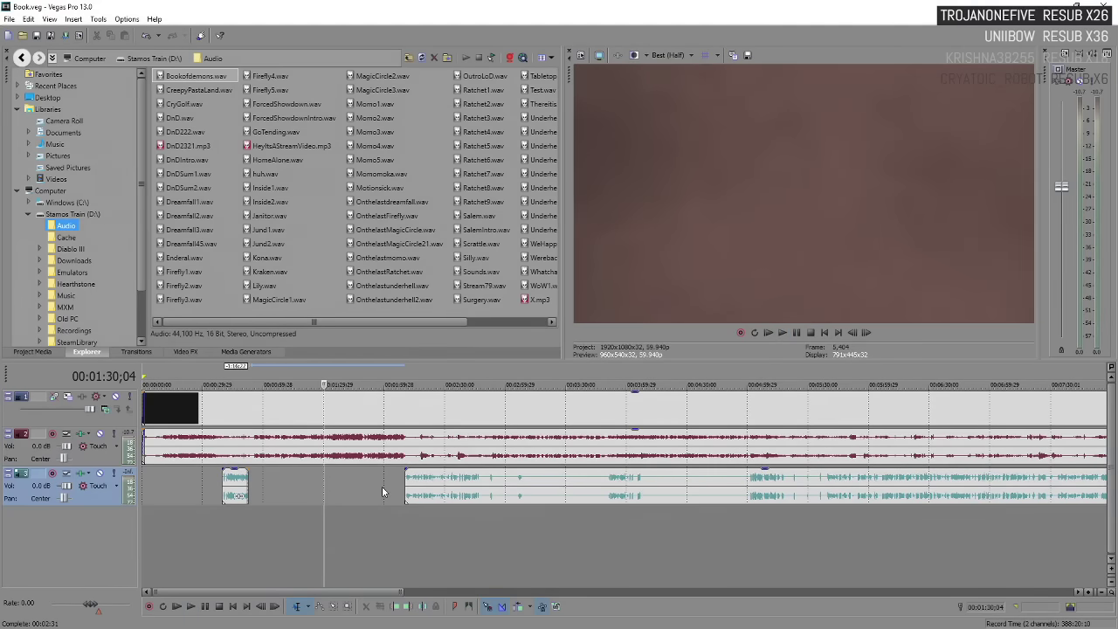
key(space)
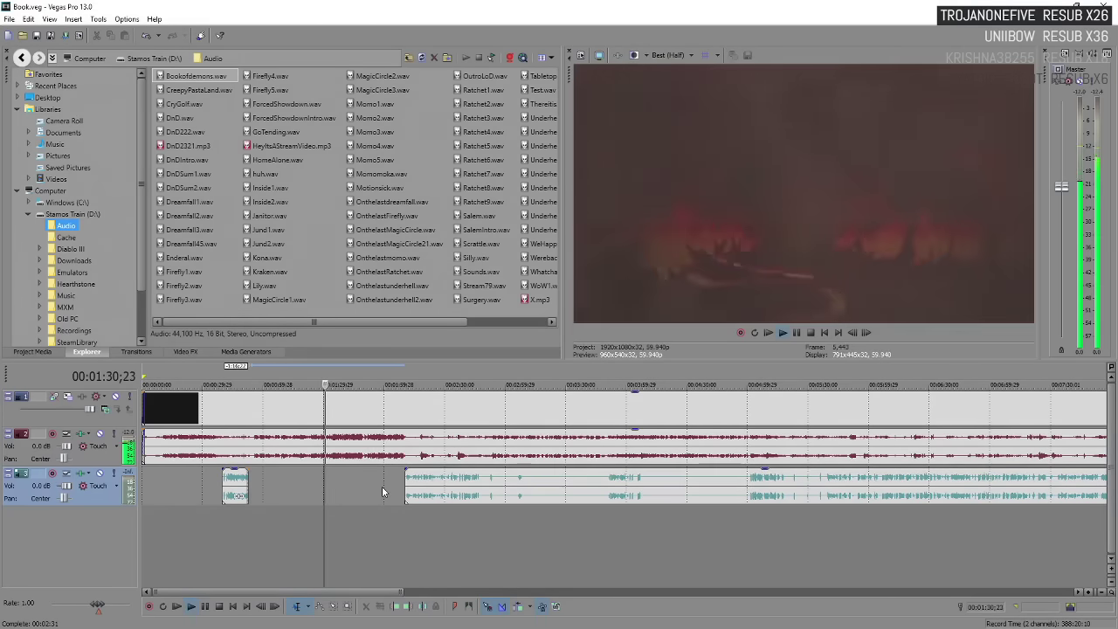
key(space)
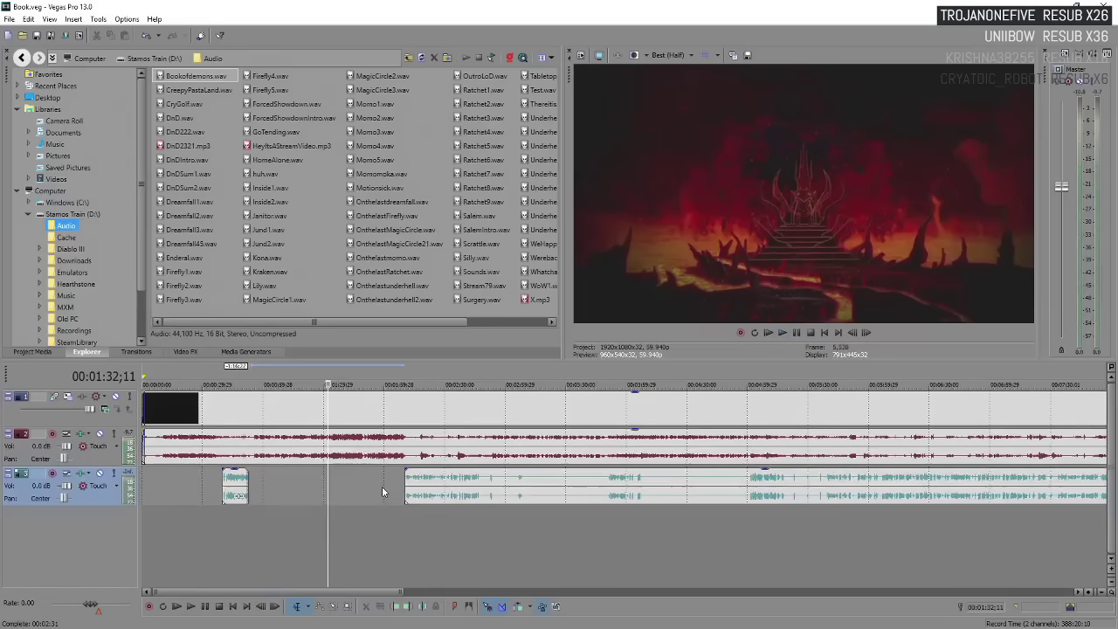
key(space)
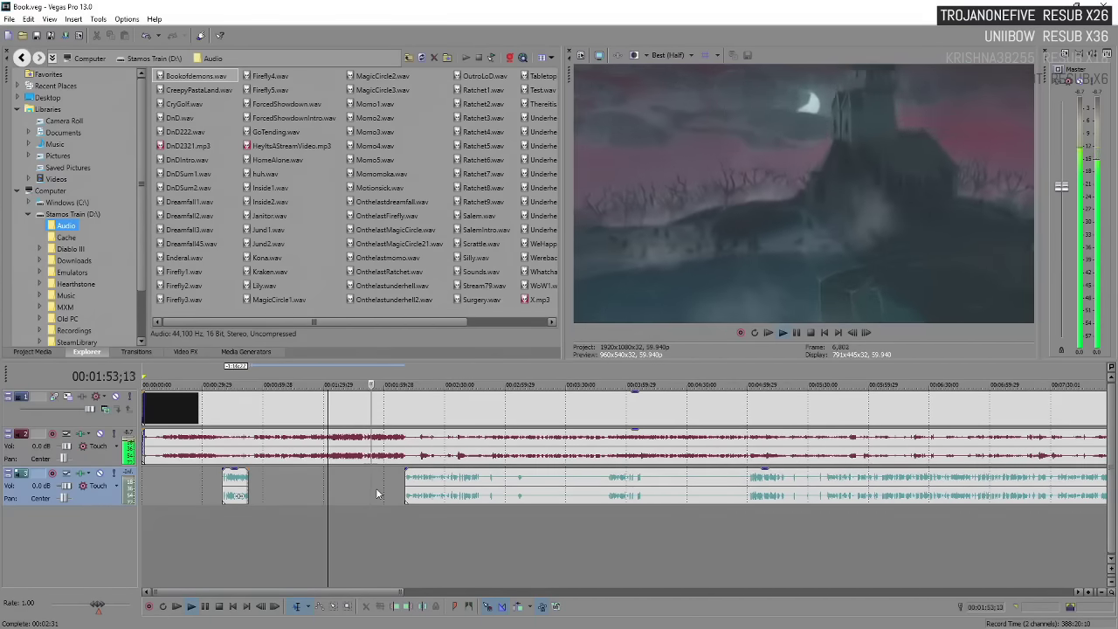
Review the beginning of the second voice clip on track 3 and pause playback at 00:02:49;15.
click(484, 492)
scroll(483, 490, up, 2)
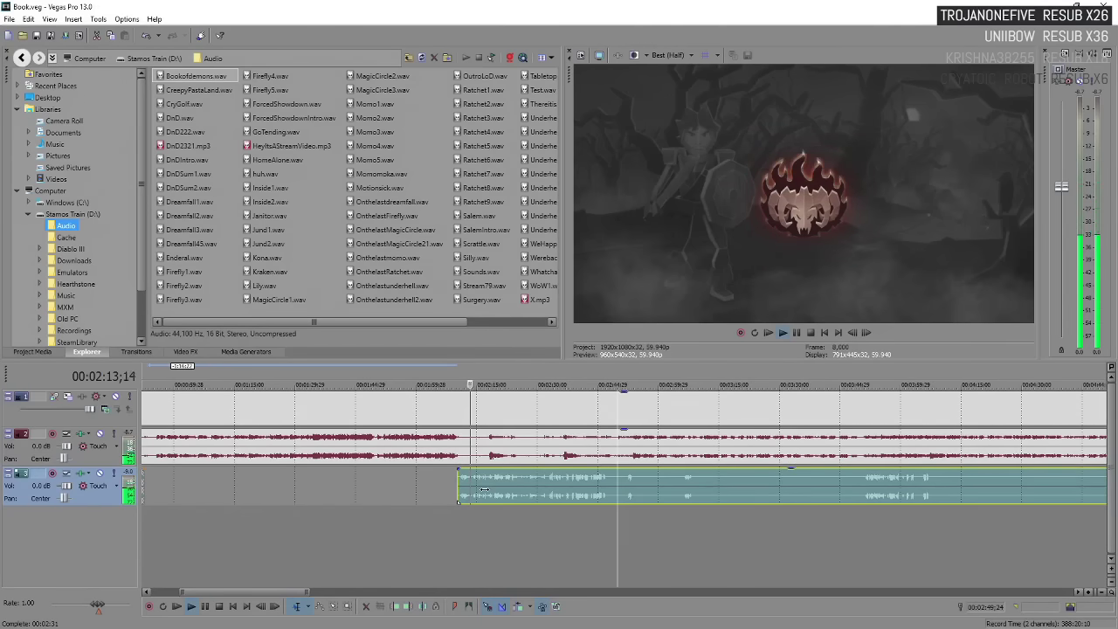
key(space)
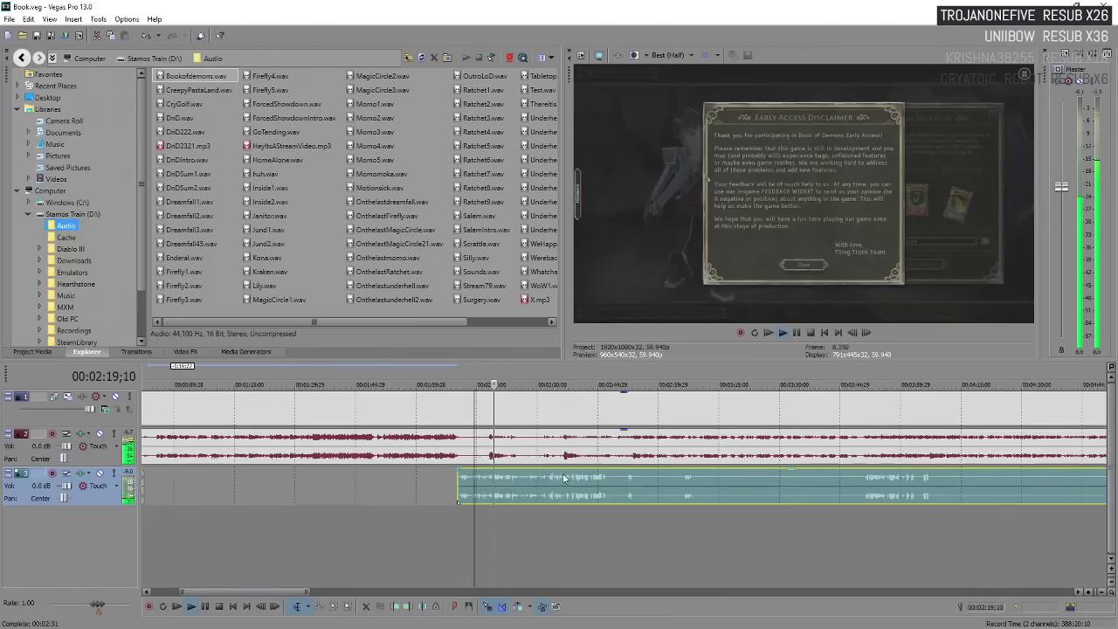
click(644, 479)
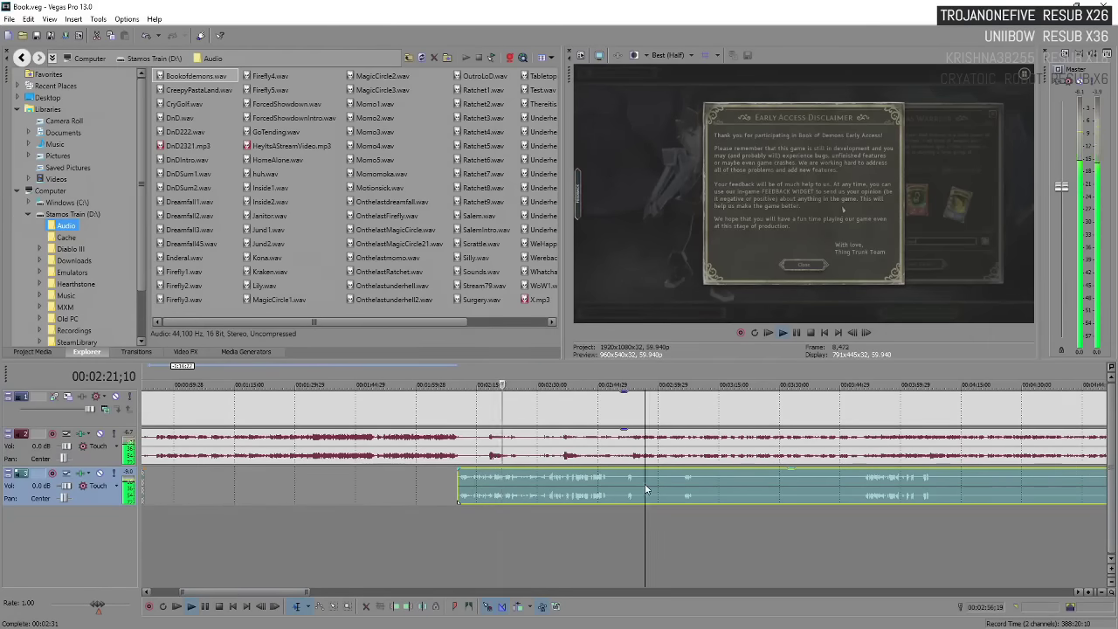
scroll(629, 479, up, 2)
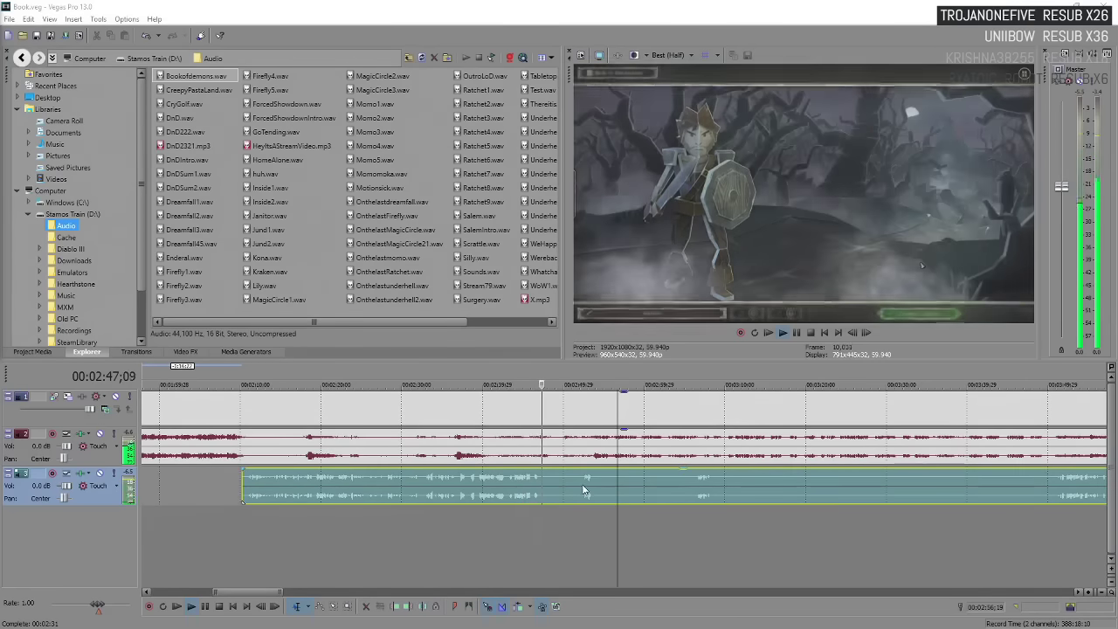
click(581, 483)
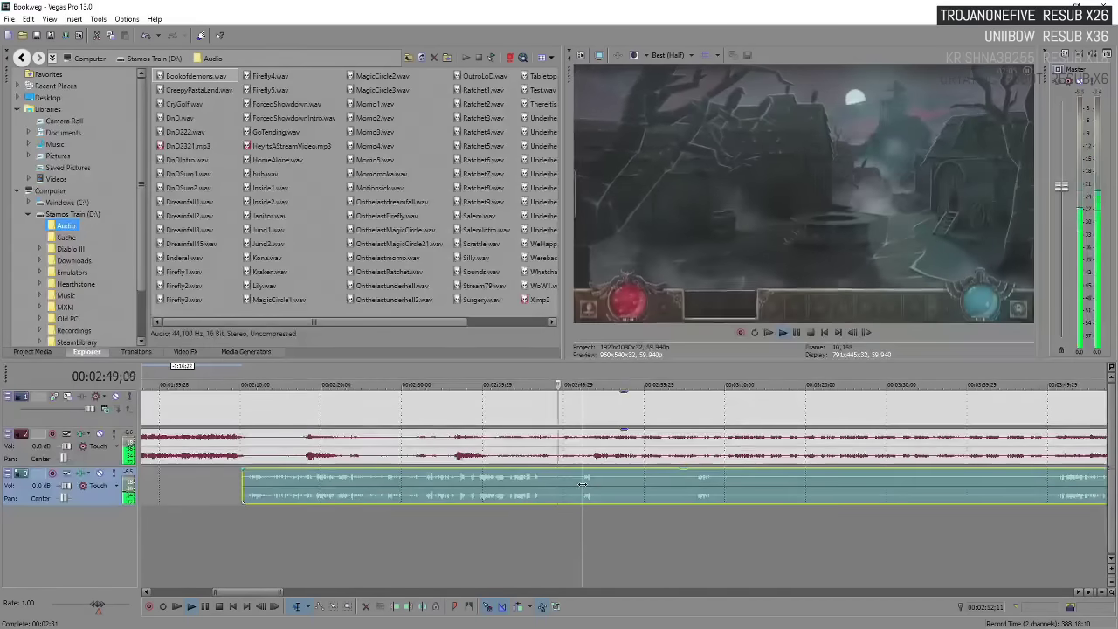
key(Return)
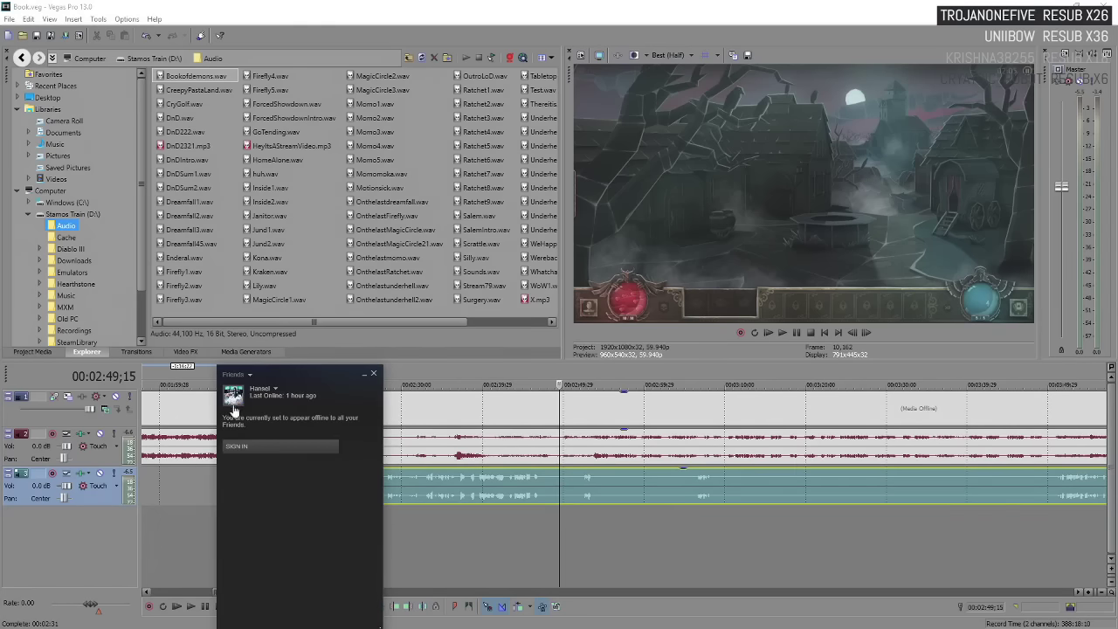
Move the Friends window off the timeline and review the footage and voice clip from 00:02:49 to 00:03:04;17.
drag(301, 372, 0, 350)
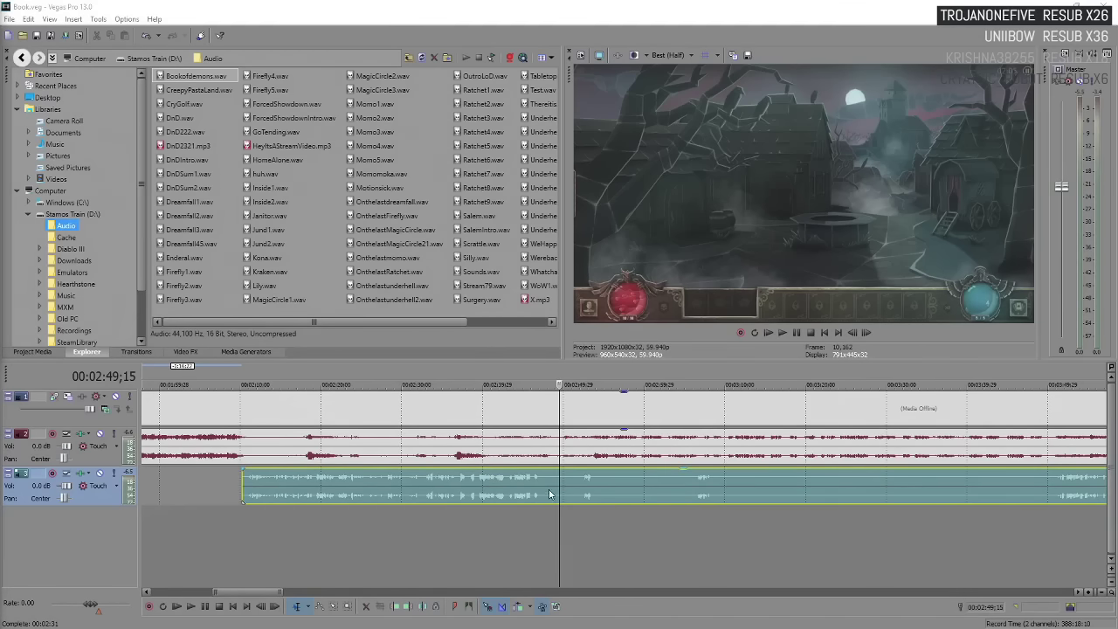
key(space)
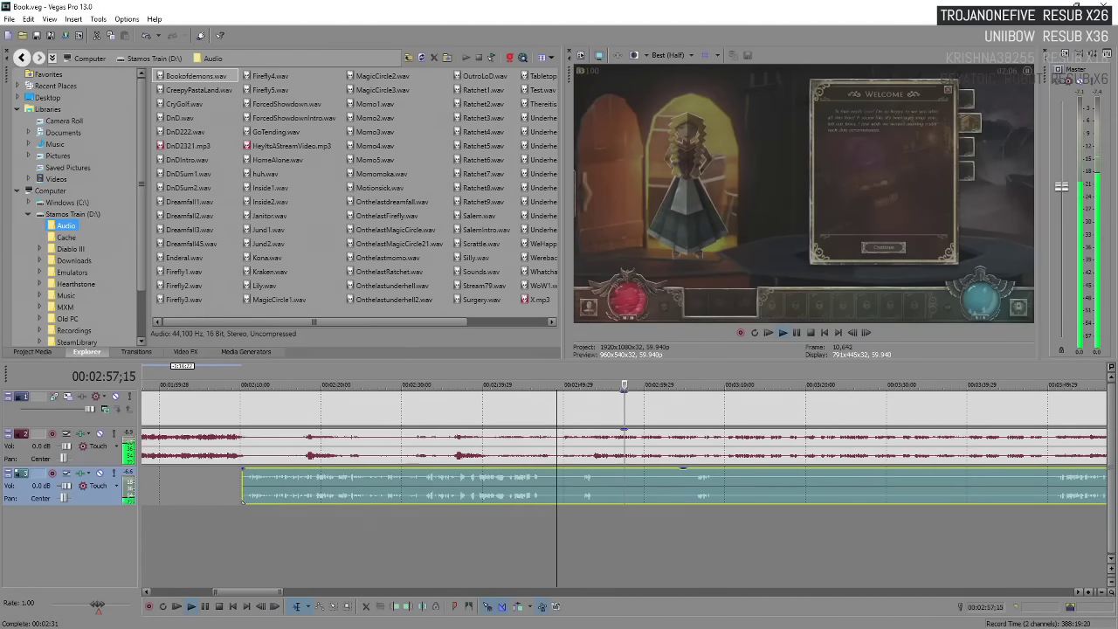
scroll(621, 499, down, 3)
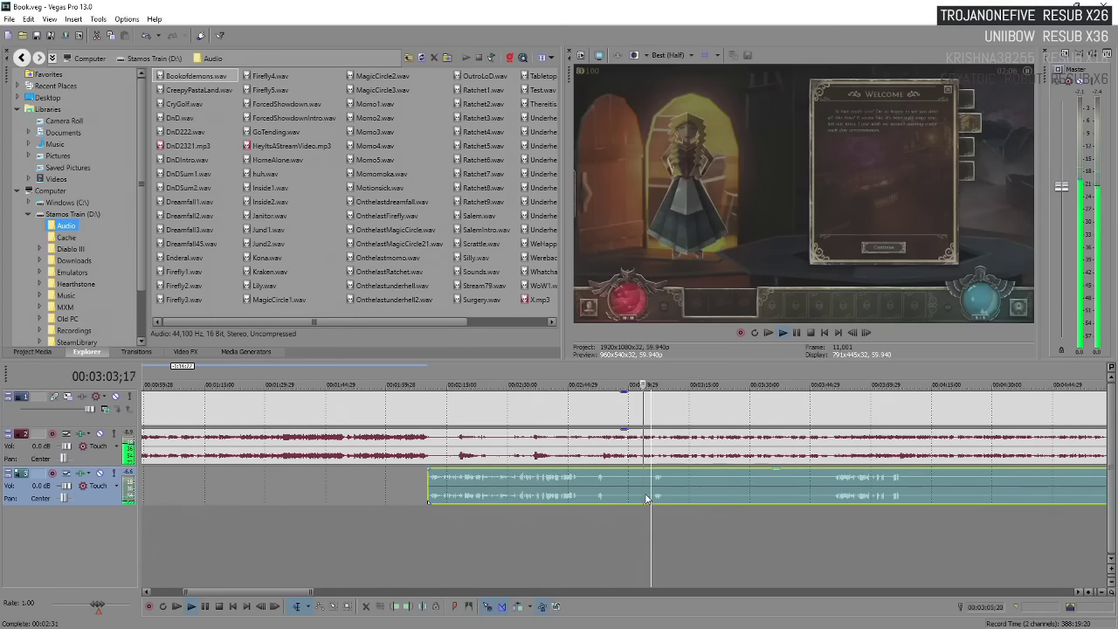
scroll(644, 504, down, 2)
scroll(584, 470, up, 3)
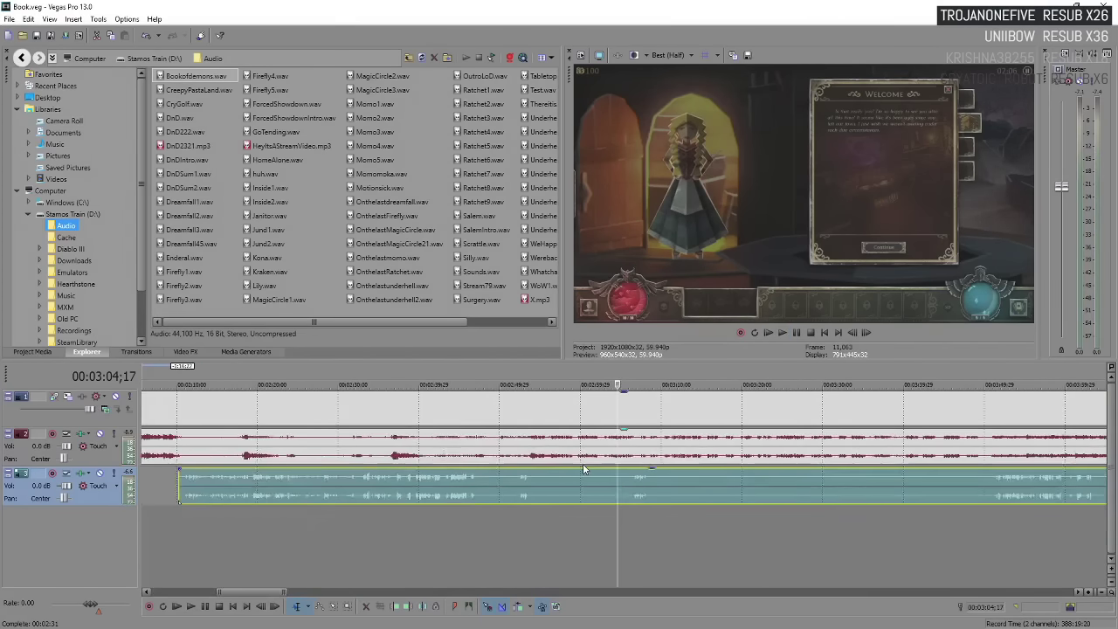
Split the long voice clip on track 3 at 00:02:55;09, in the silent stretch before its next spoken part.
key(space)
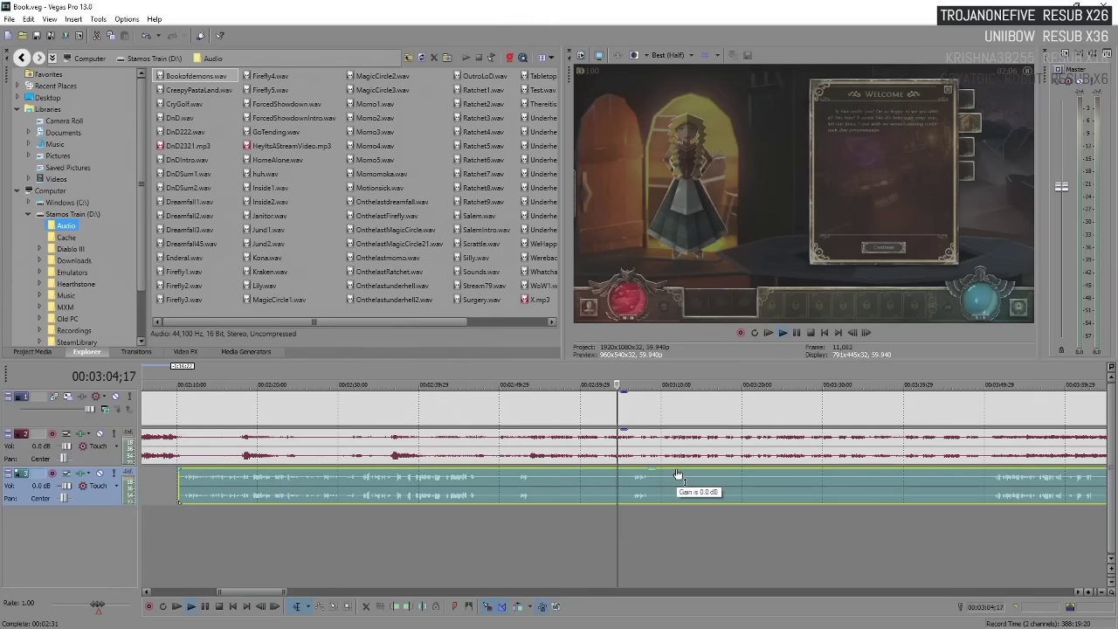
scroll(673, 491, up, 2)
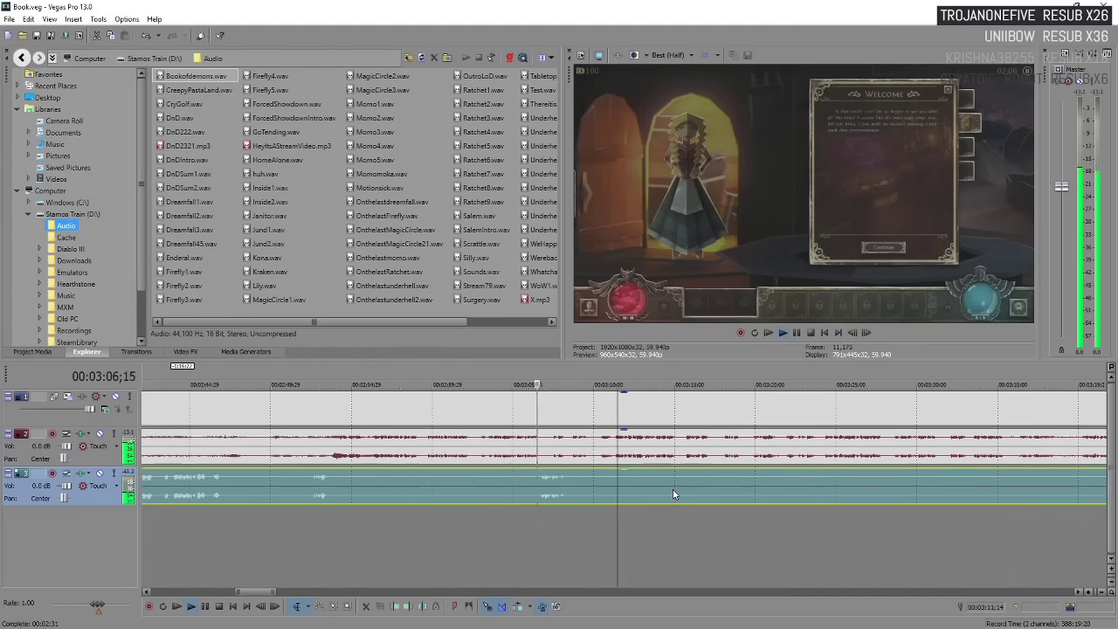
click(355, 482)
scroll(429, 495, down, 3)
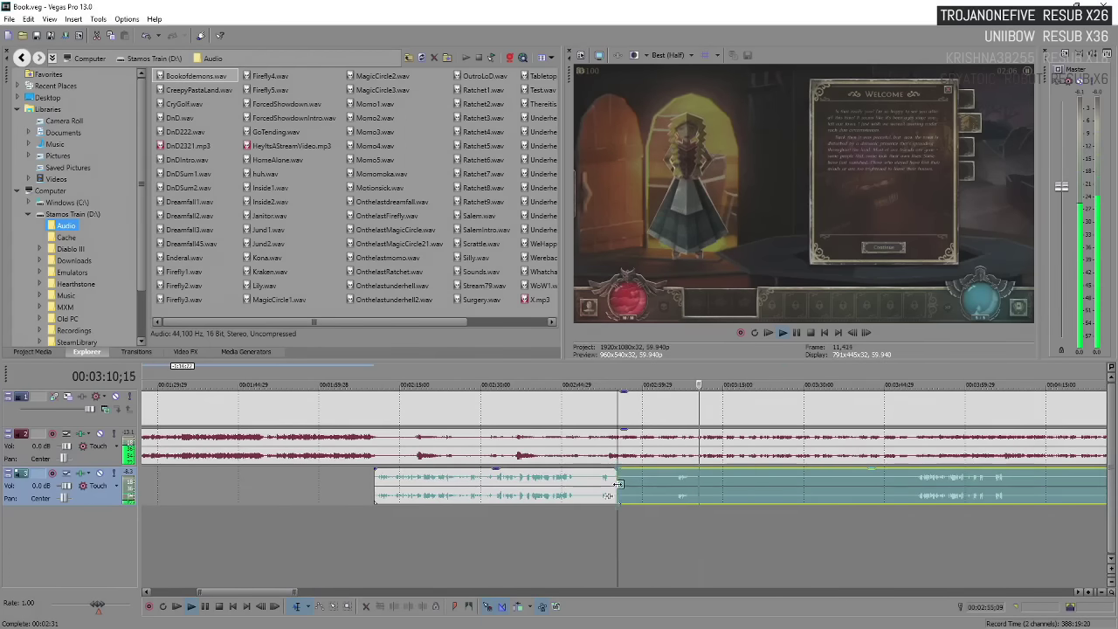
Trim the start of the long voice clip on track 3 to its next spoken part at about 00:03:50.
drag(621, 491, 920, 492)
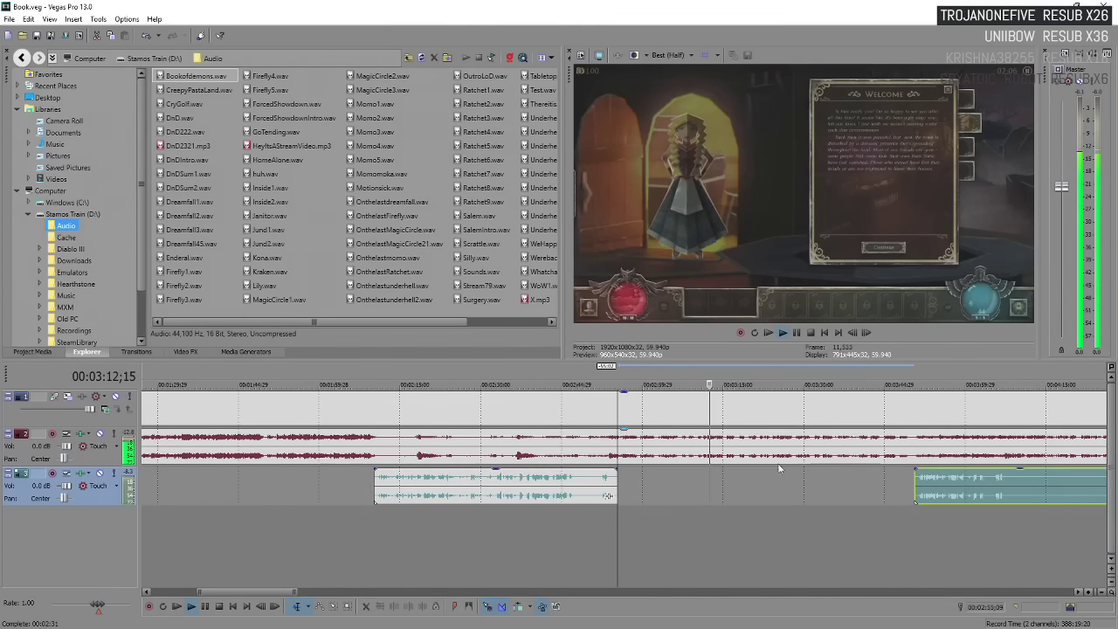
scroll(480, 480, down, 4)
click(481, 480)
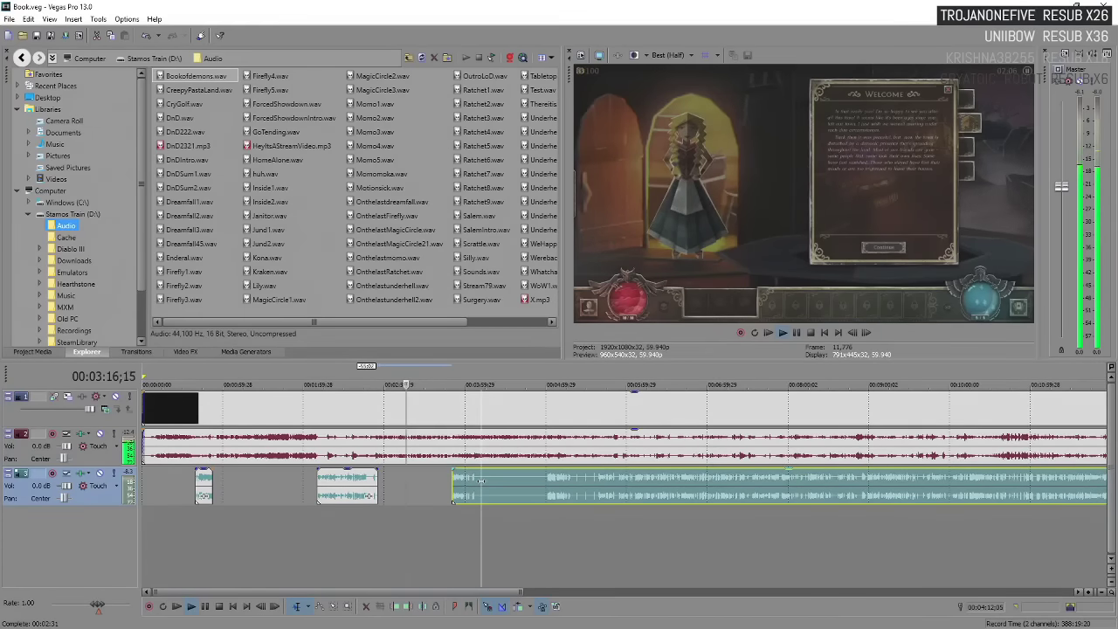
key(space)
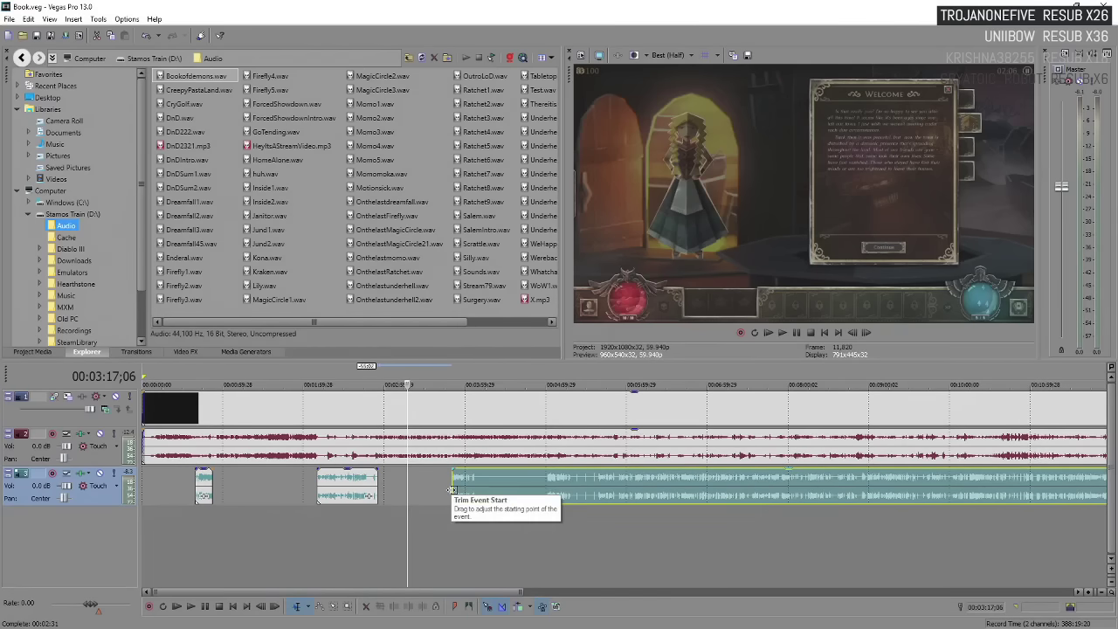
Check the game footage at 00:02:42;05, 00:02:48;19 and 00:03:41;26, ending at the third voice clip's start at 00:03:50;14.
click(452, 490)
click(375, 435)
click(360, 445)
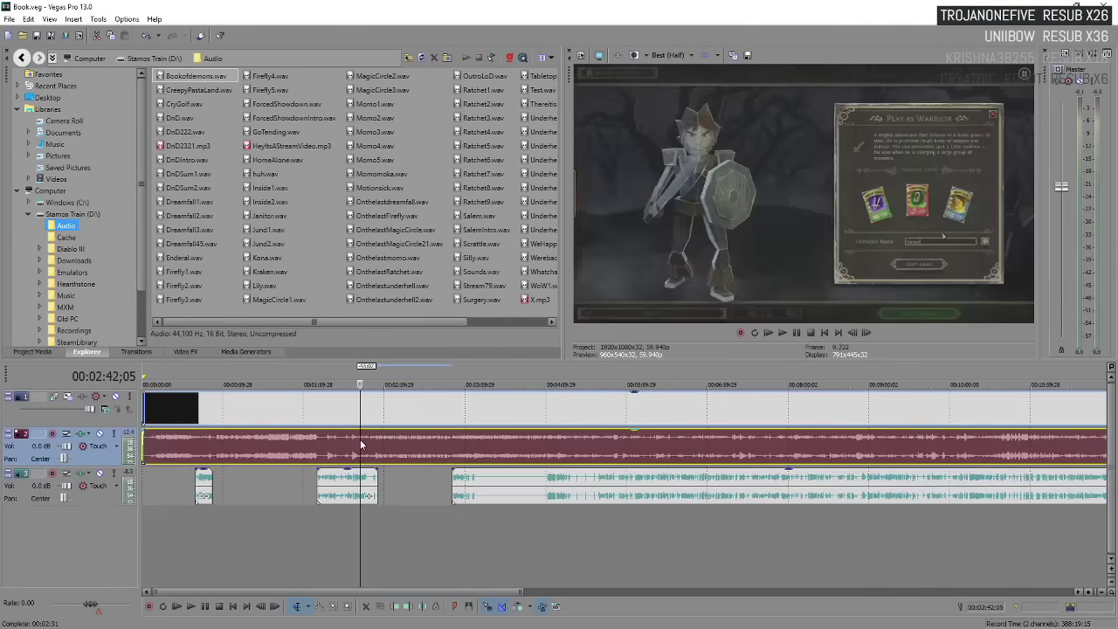
click(369, 447)
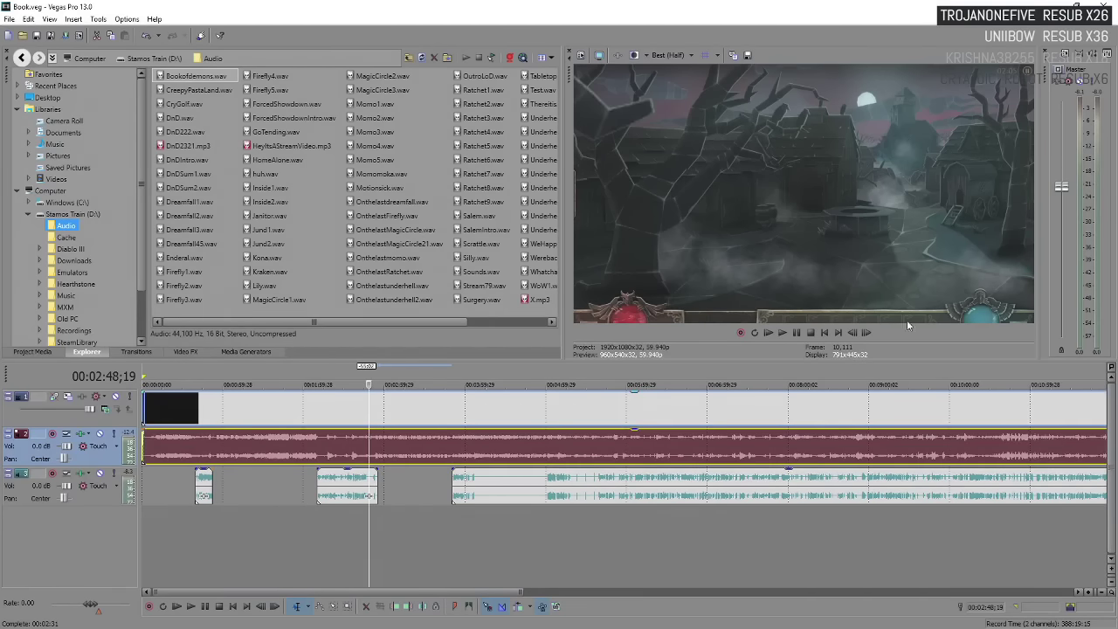
click(440, 485)
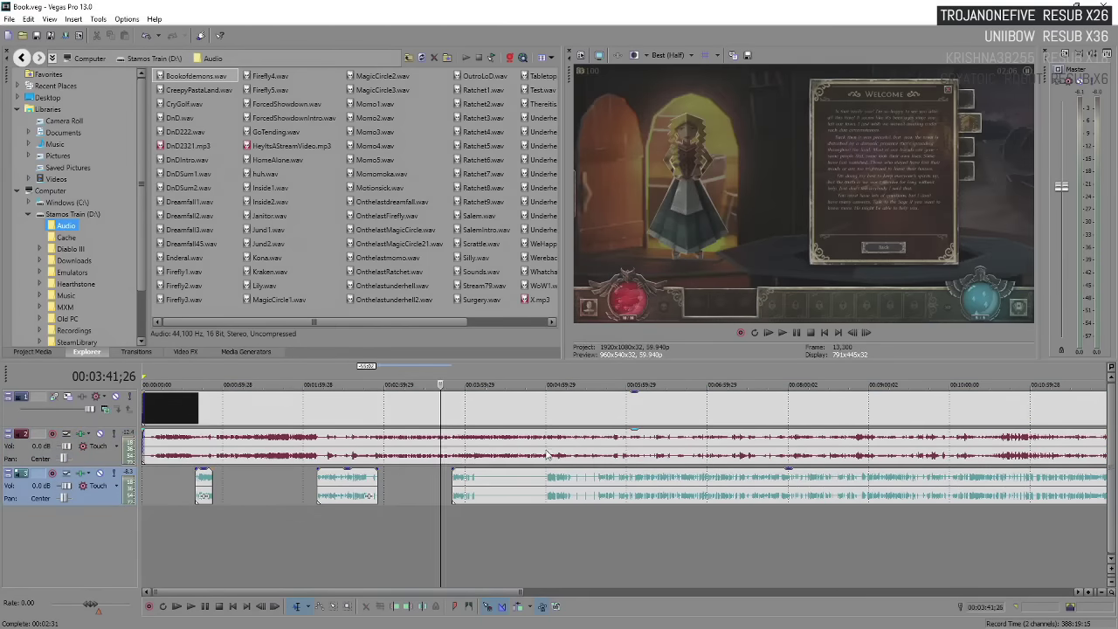
click(454, 479)
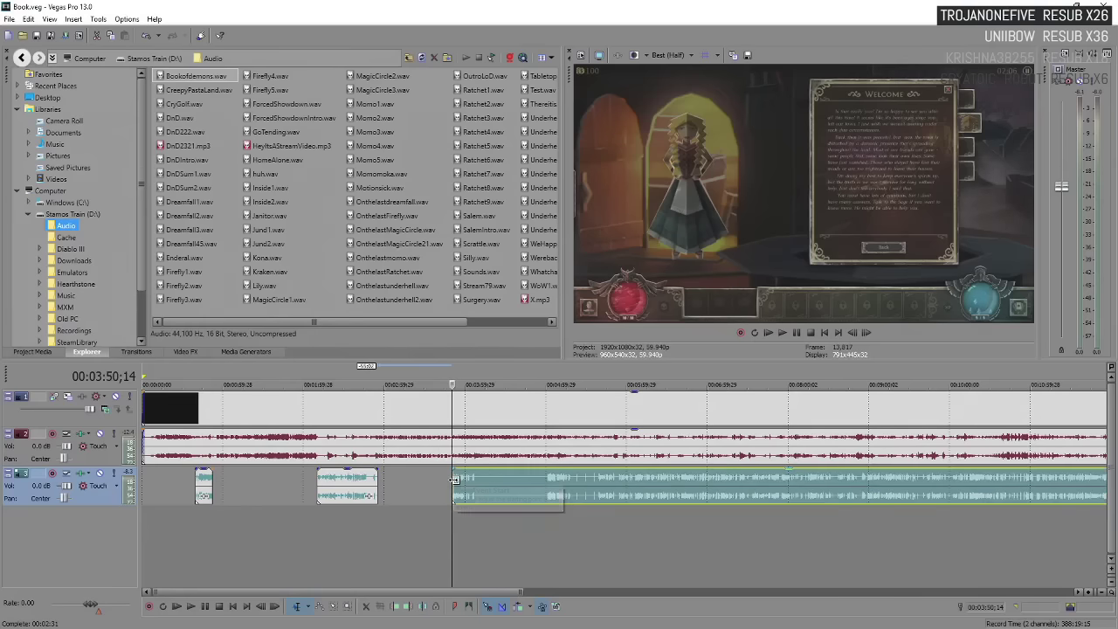
Review the third voice clip against the barmaid and town footage from 00:03:50;14, pausing playback at 00:04:05;11.
key(space)
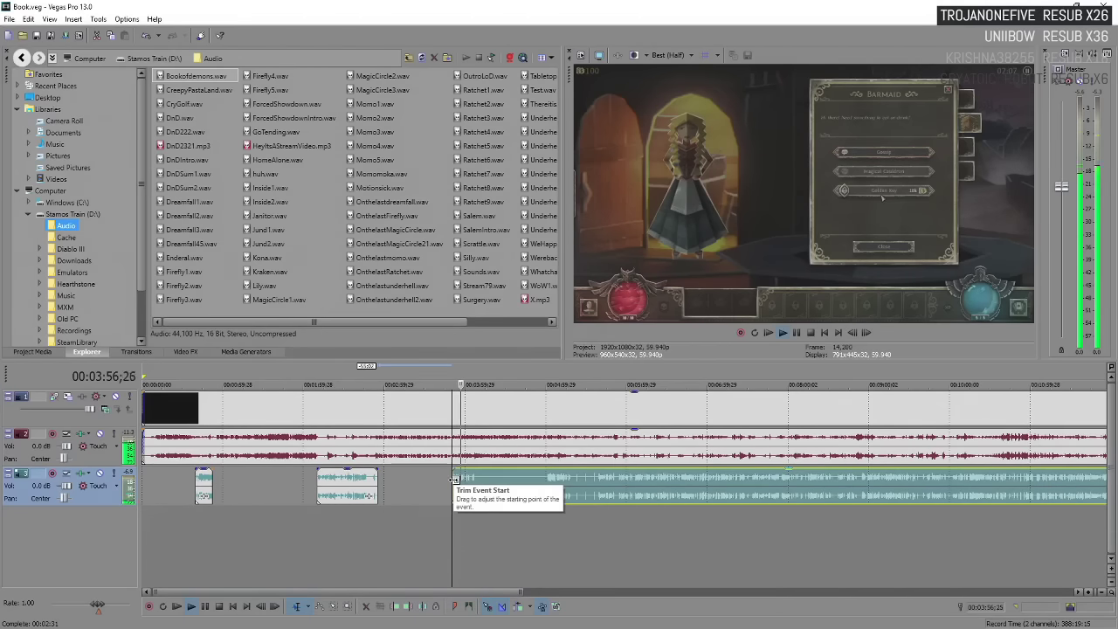
key(Return)
click(452, 494)
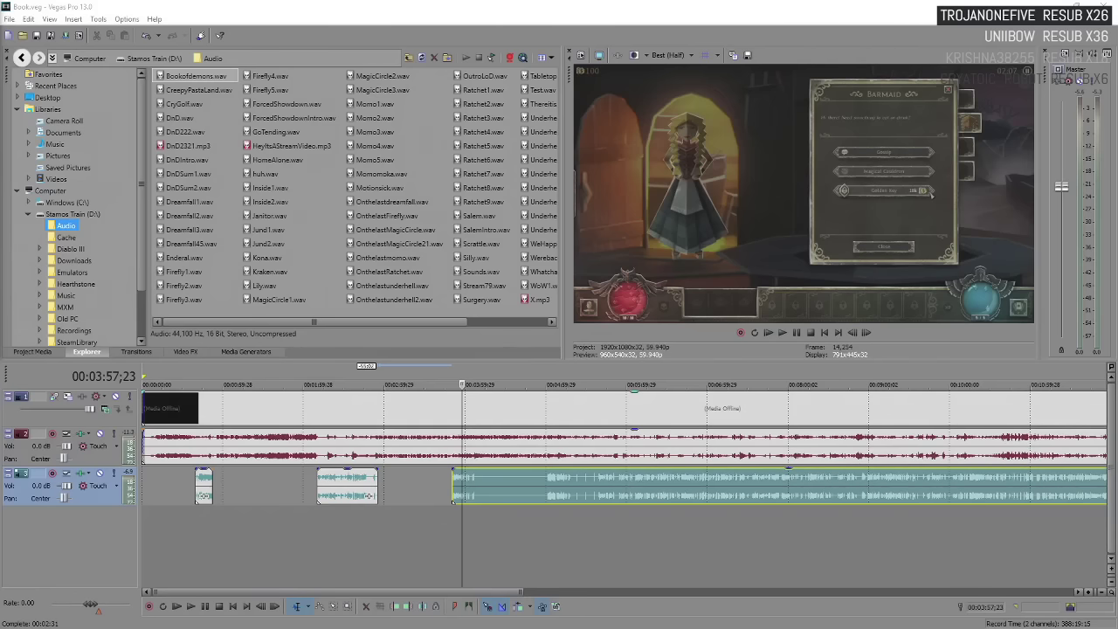
click(459, 485)
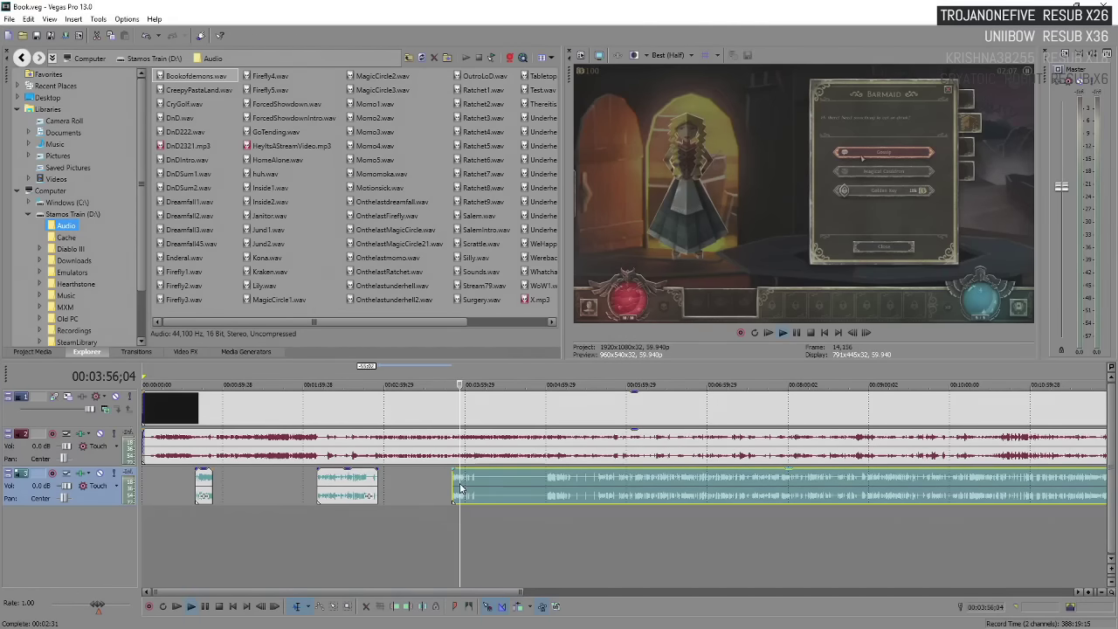
key(space)
scroll(374, 493, down, 3)
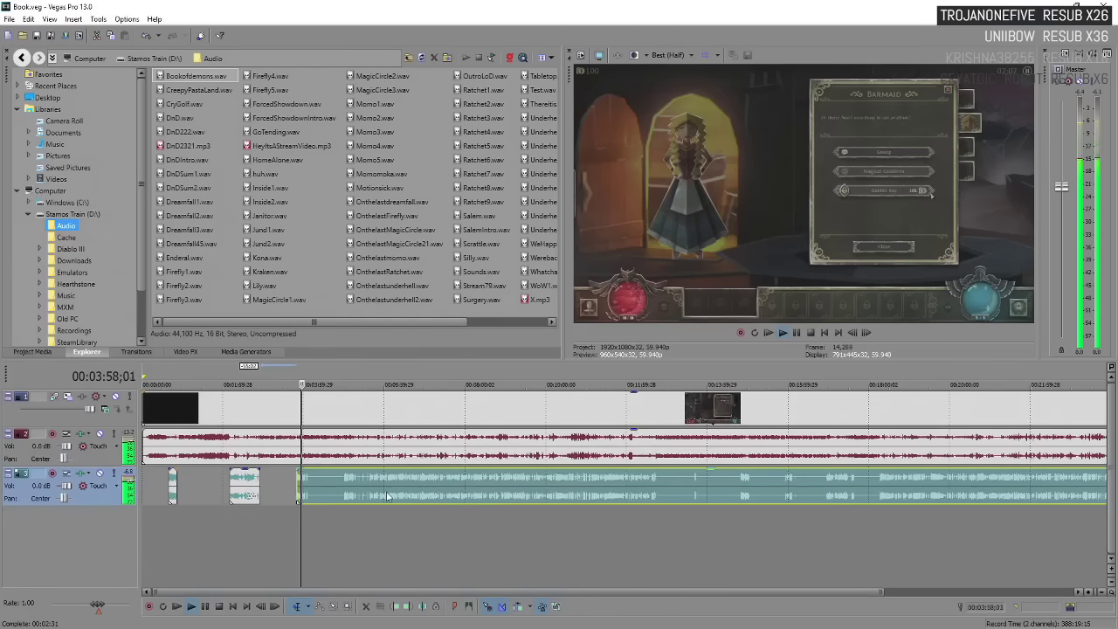
scroll(373, 493, up, 3)
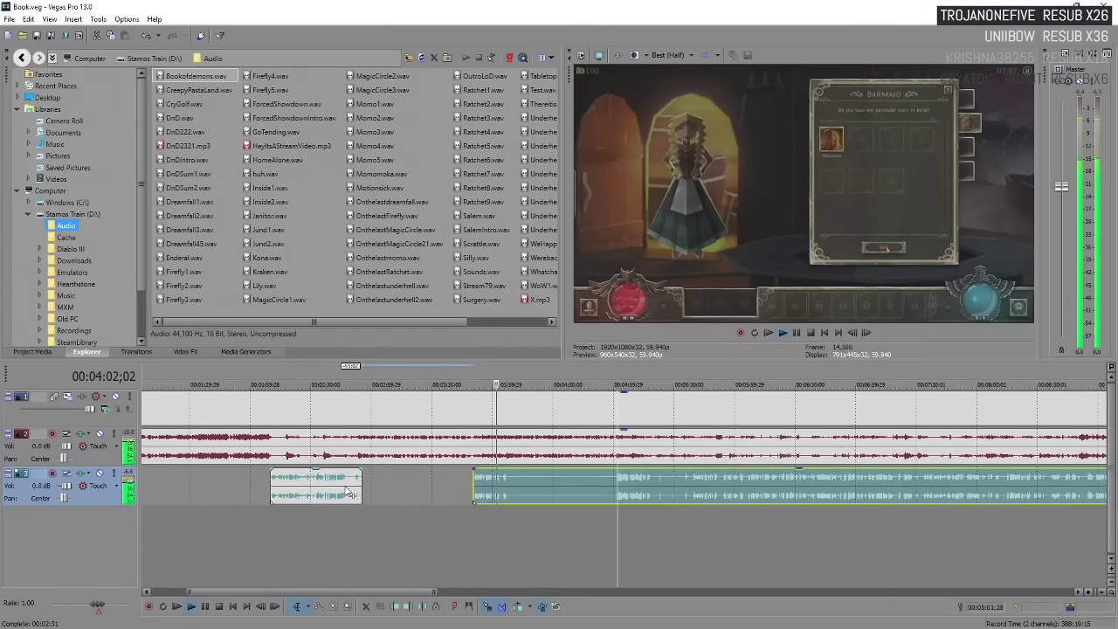
scroll(519, 487, up, 3)
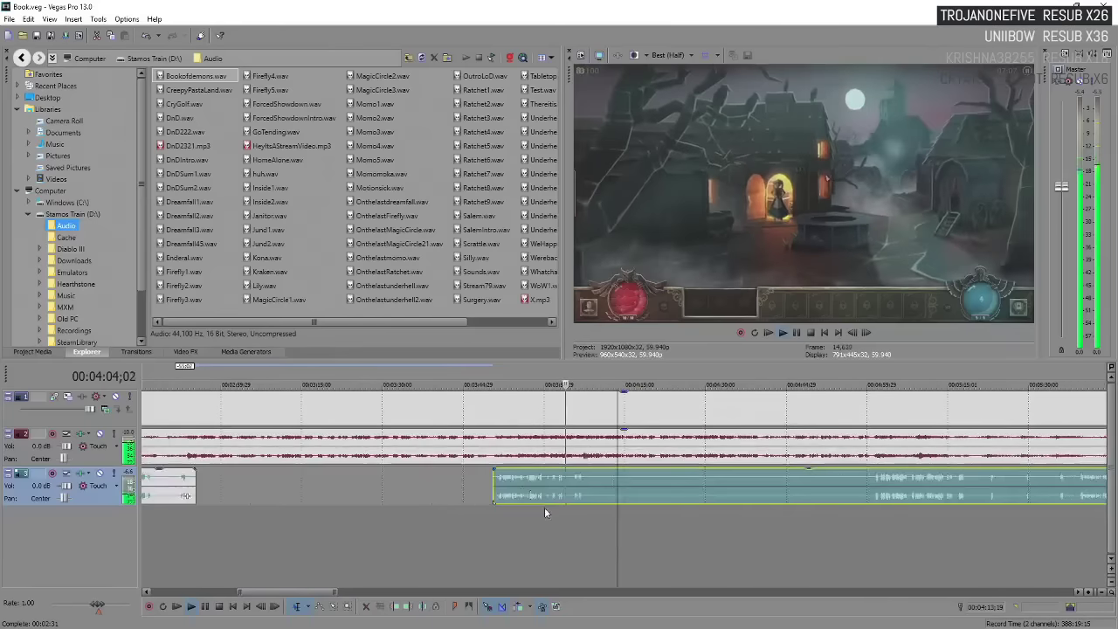
key(Return)
scroll(561, 499, down, 5)
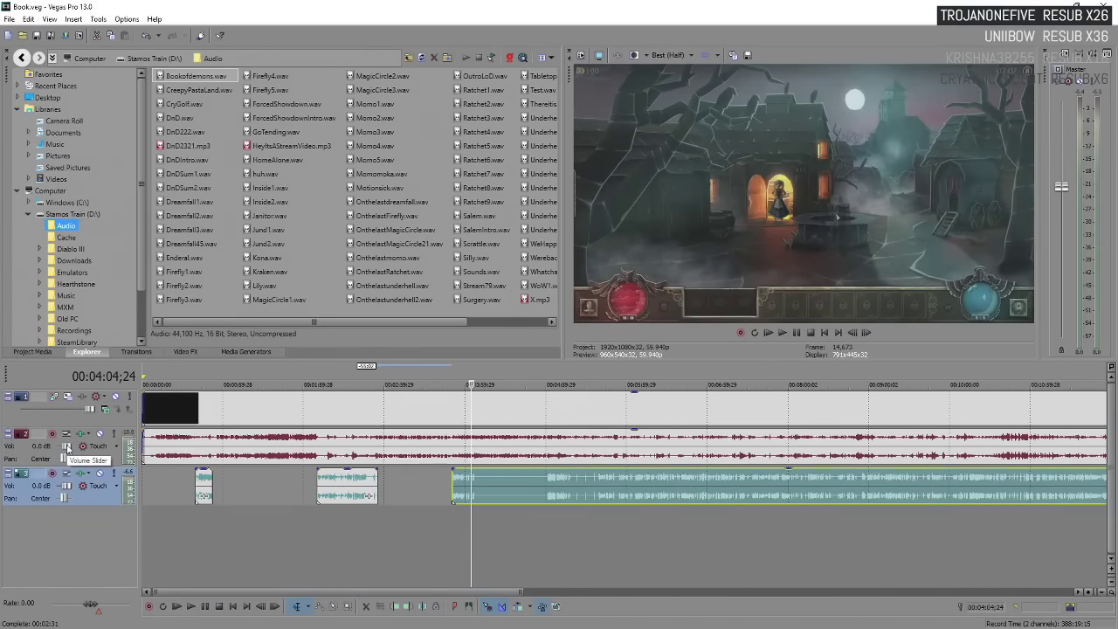
key(Return)
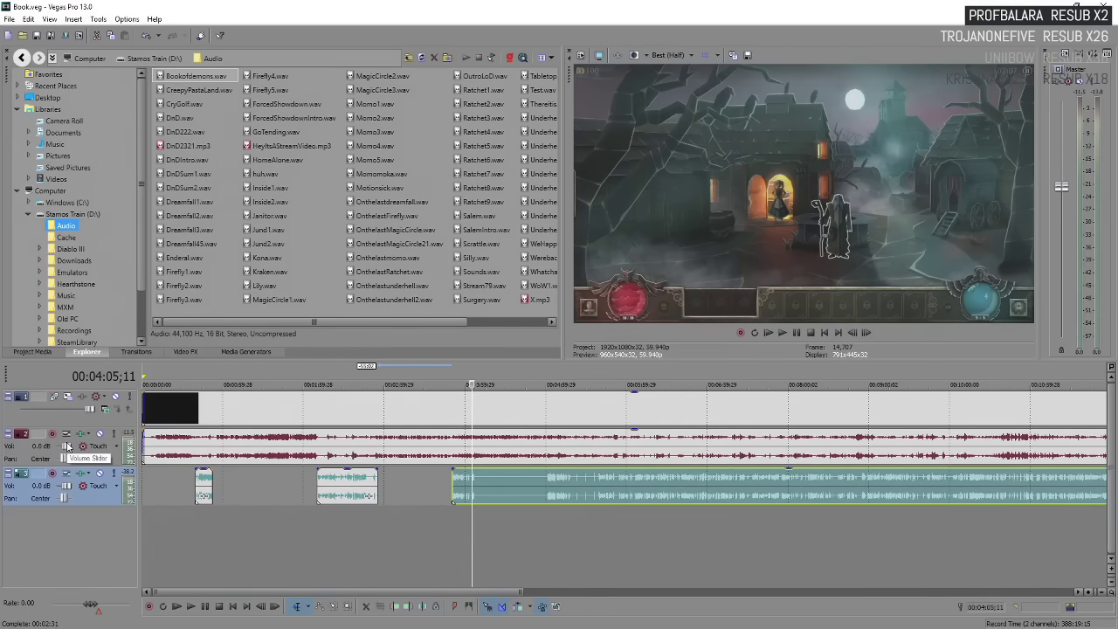
Lower the volume of the game audio on track 2 to -2.0 dB and listen to the mix around 00:04:00.
scroll(67, 446, up, 1)
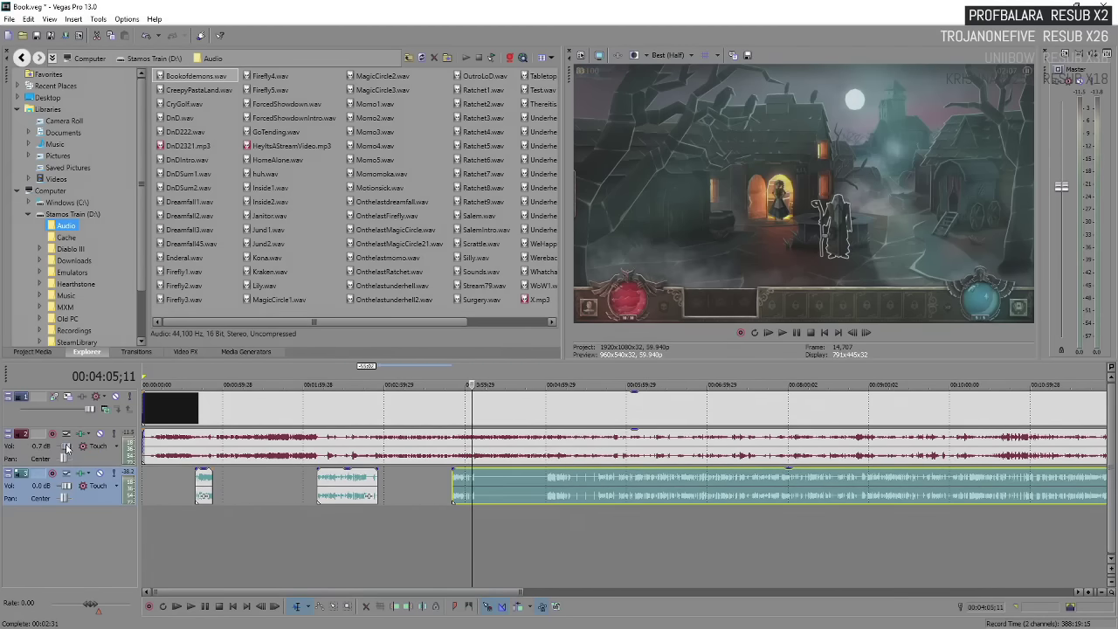
scroll(545, 502, up, 5)
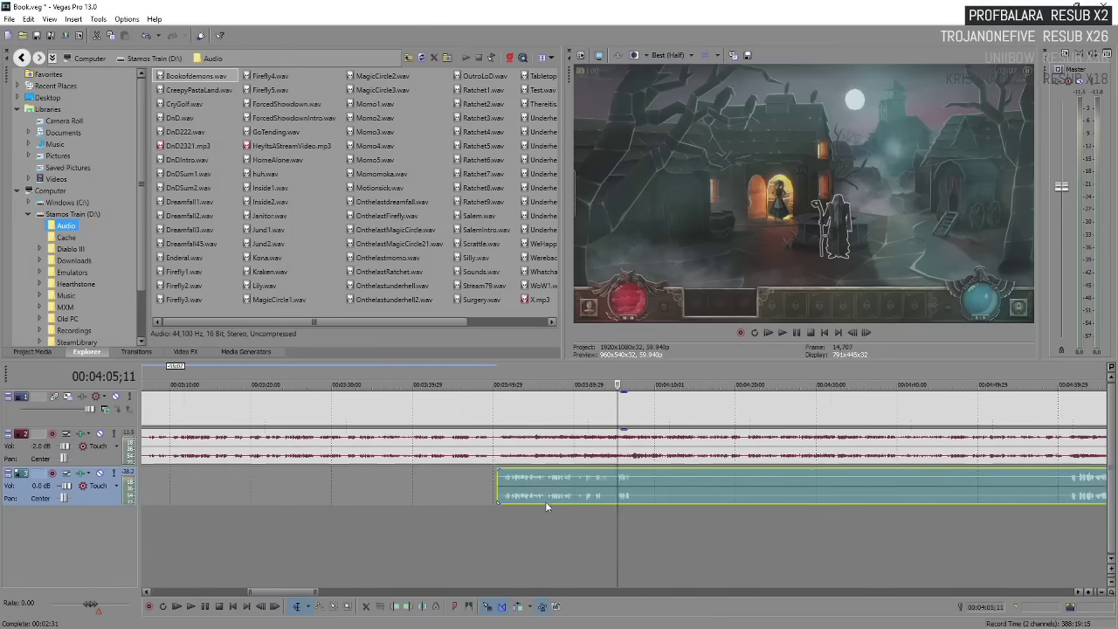
click(569, 496)
key(space)
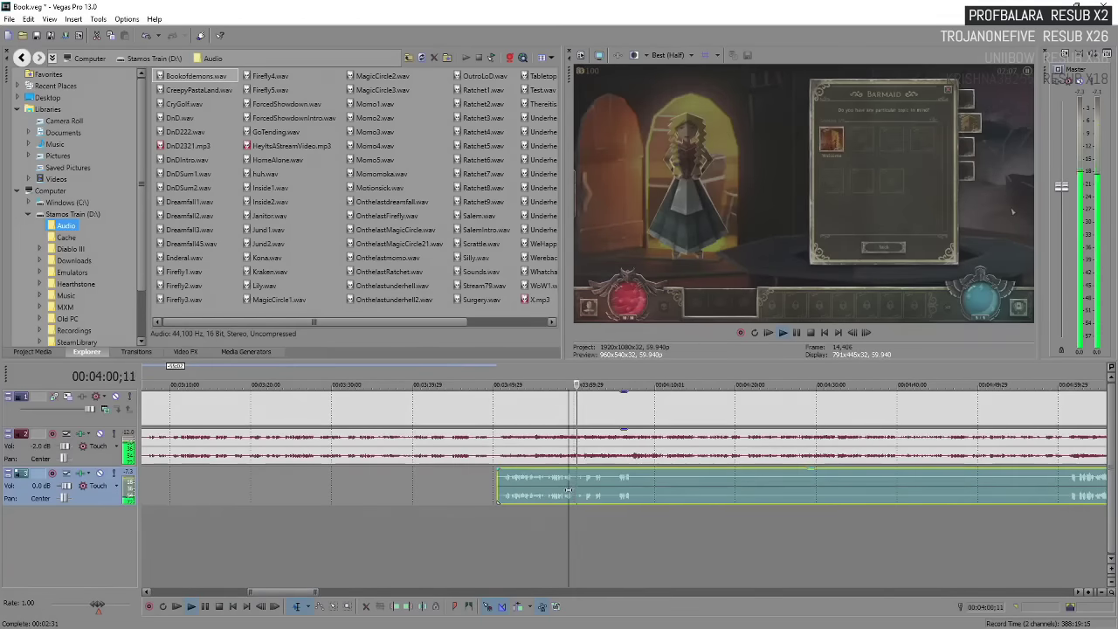
key(space)
Review the game audio and footage in the gap before the third voice clip, from about 00:03:21 to 00:03:23.
click(307, 474)
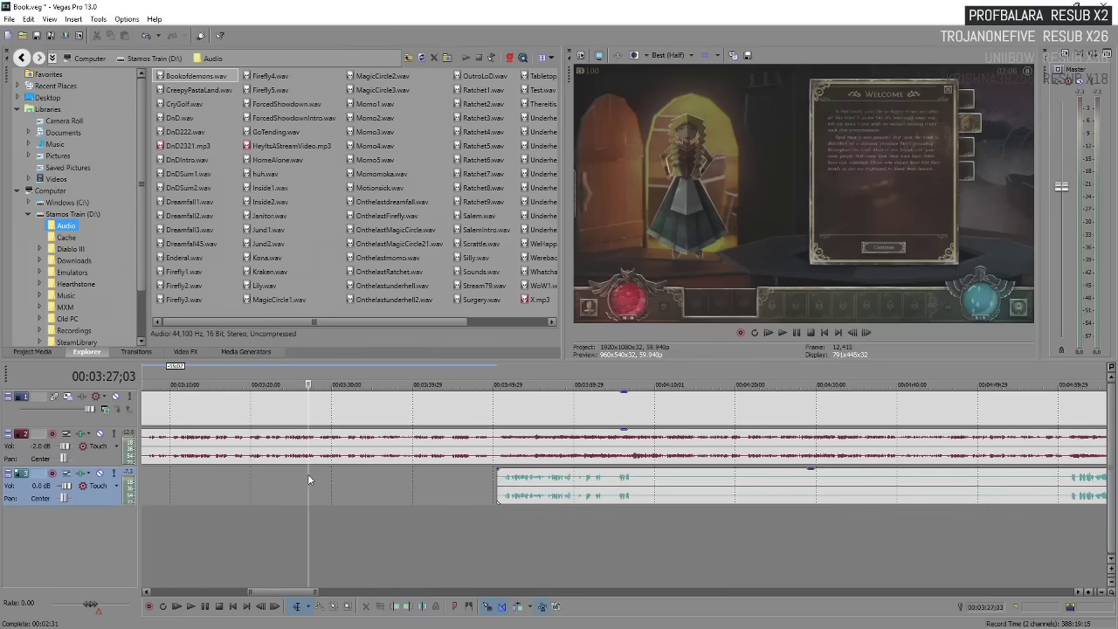
click(257, 482)
key(space)
key(space)
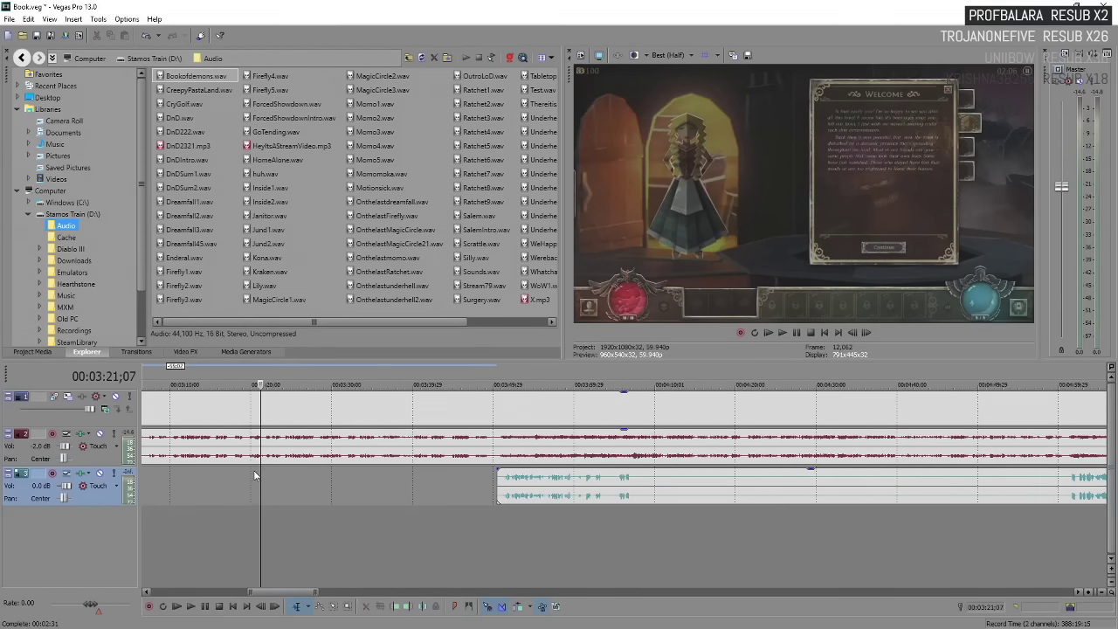
key(space)
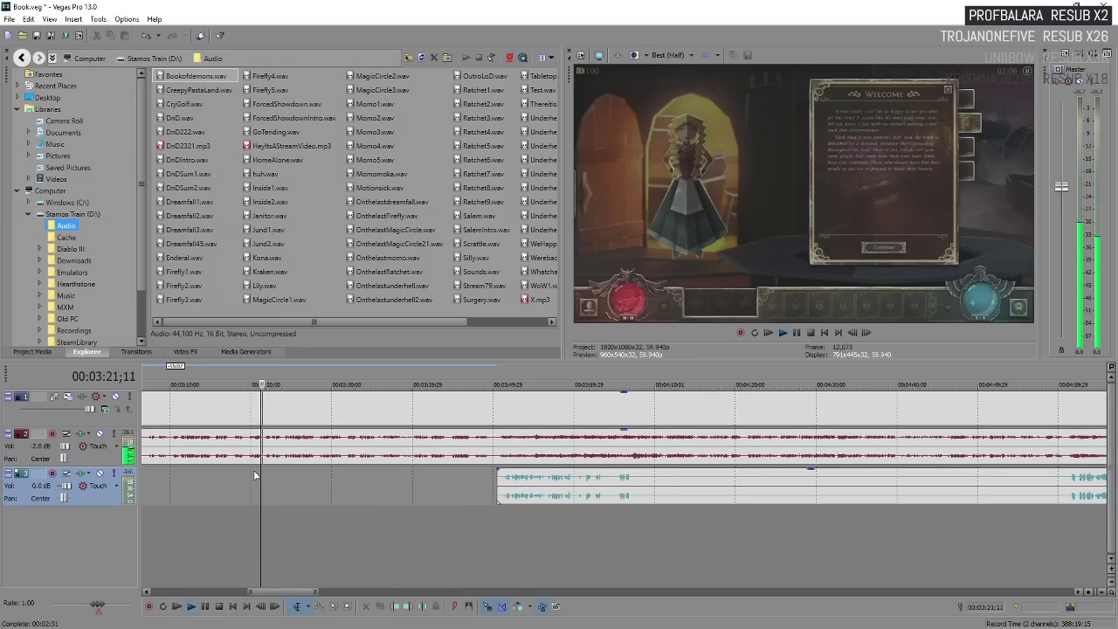
scroll(452, 462, down, 3)
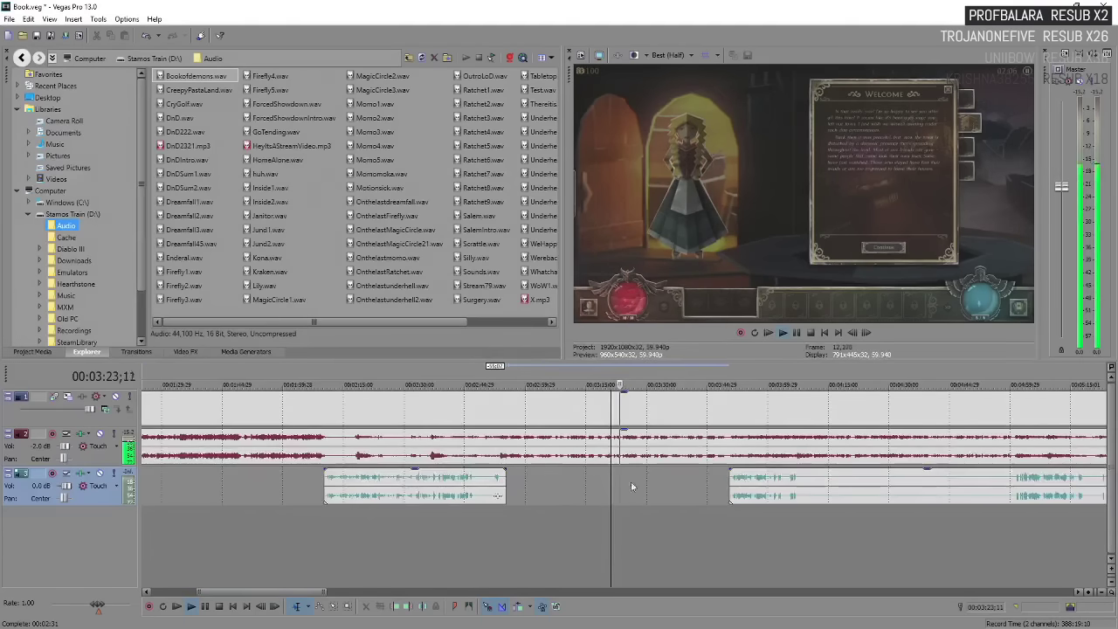
key(space)
Split the track 3 voice clip at about 00:04:08 and trim the remaining part's start to the speech at about 00:05:01.
click(780, 494)
key(space)
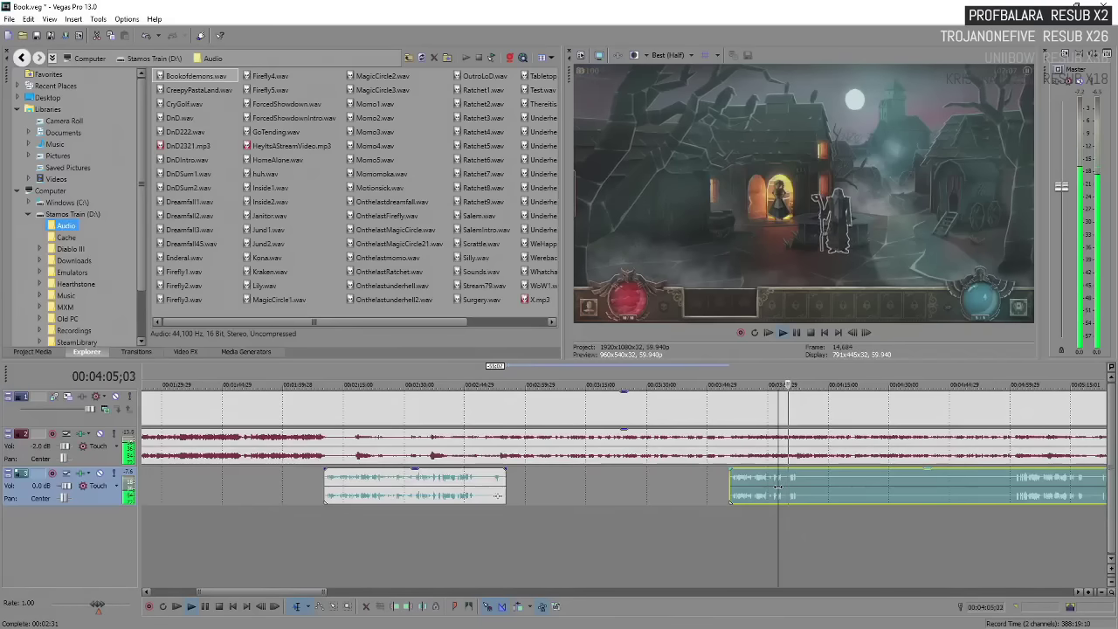
key(space)
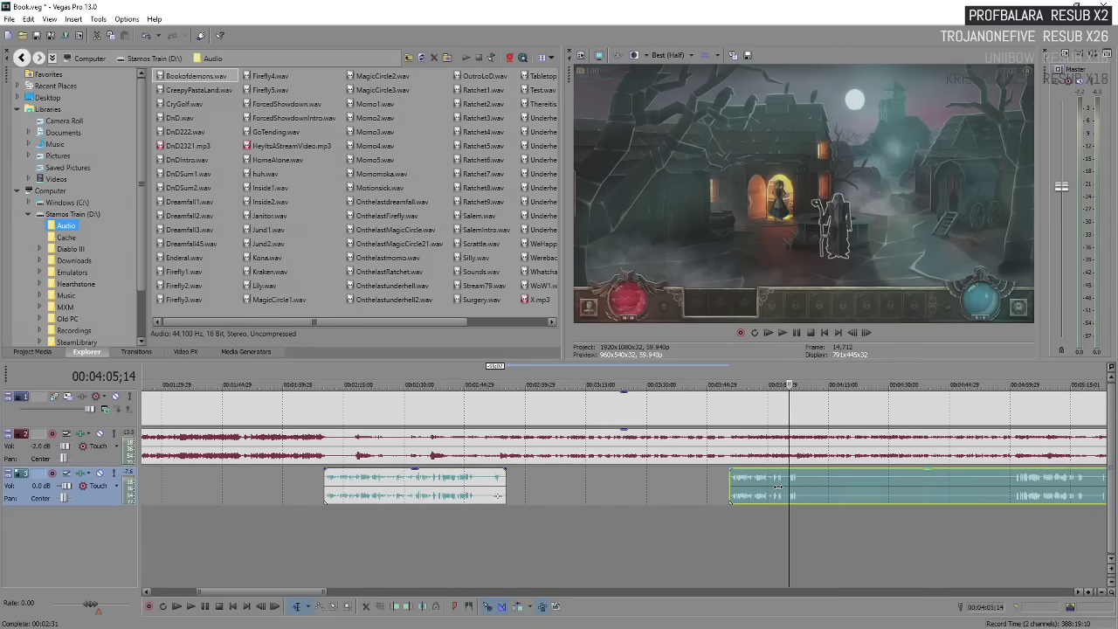
key(space)
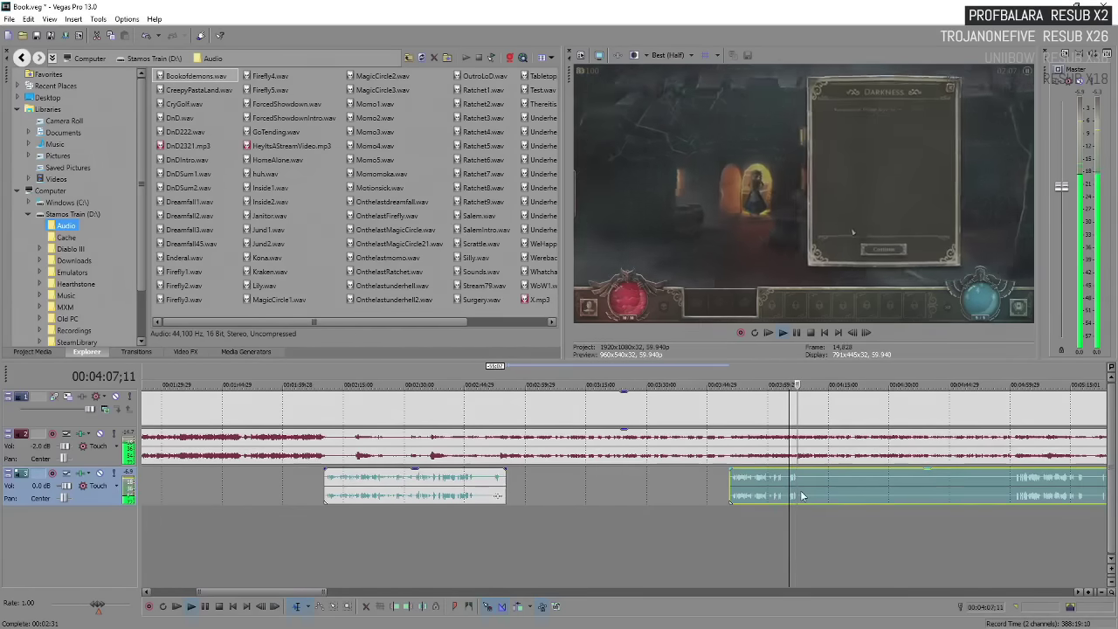
key(s)
drag(802, 486, 1013, 486)
key(space)
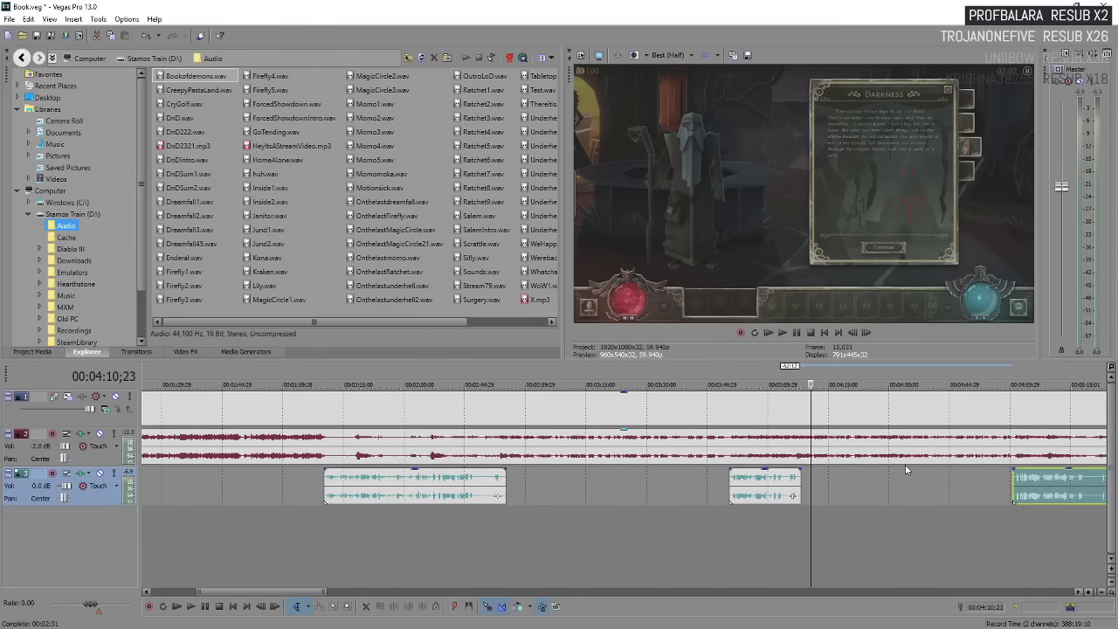
Review the start of the last voice clip from about 00:05:01 and pause playback at 00:05:06;24.
click(1012, 483)
key(space)
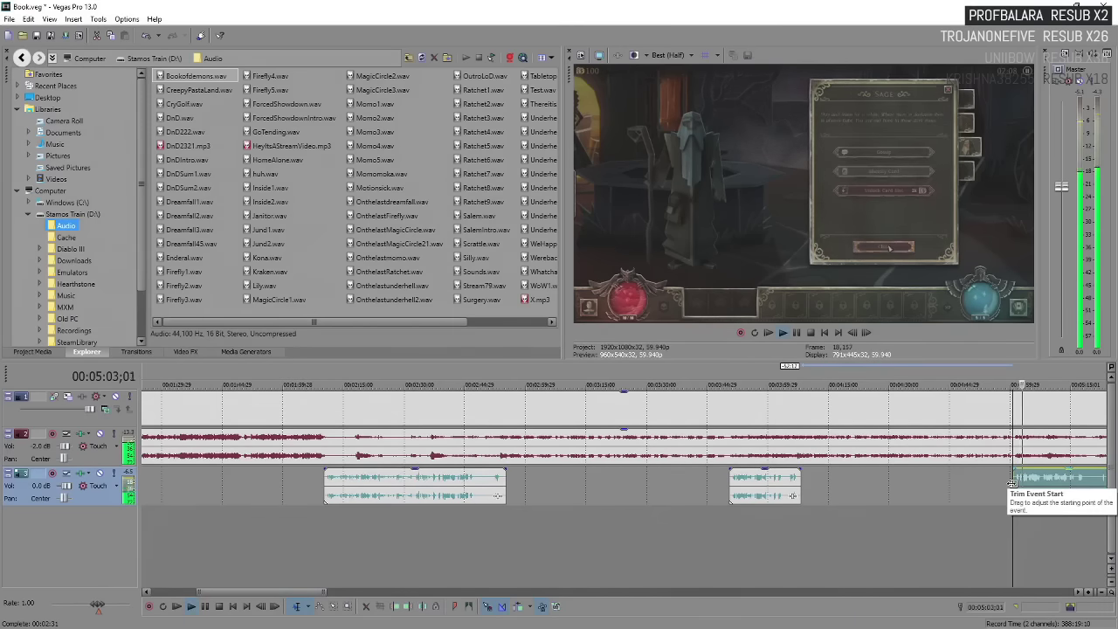
scroll(1012, 483, down, 4)
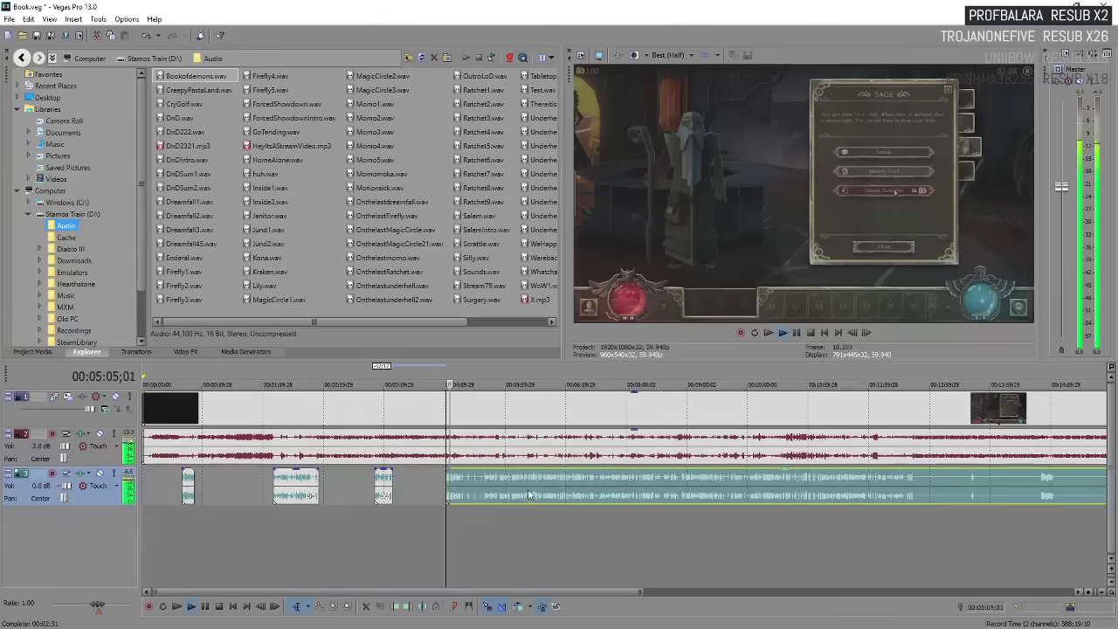
scroll(527, 495, up, 3)
key(Return)
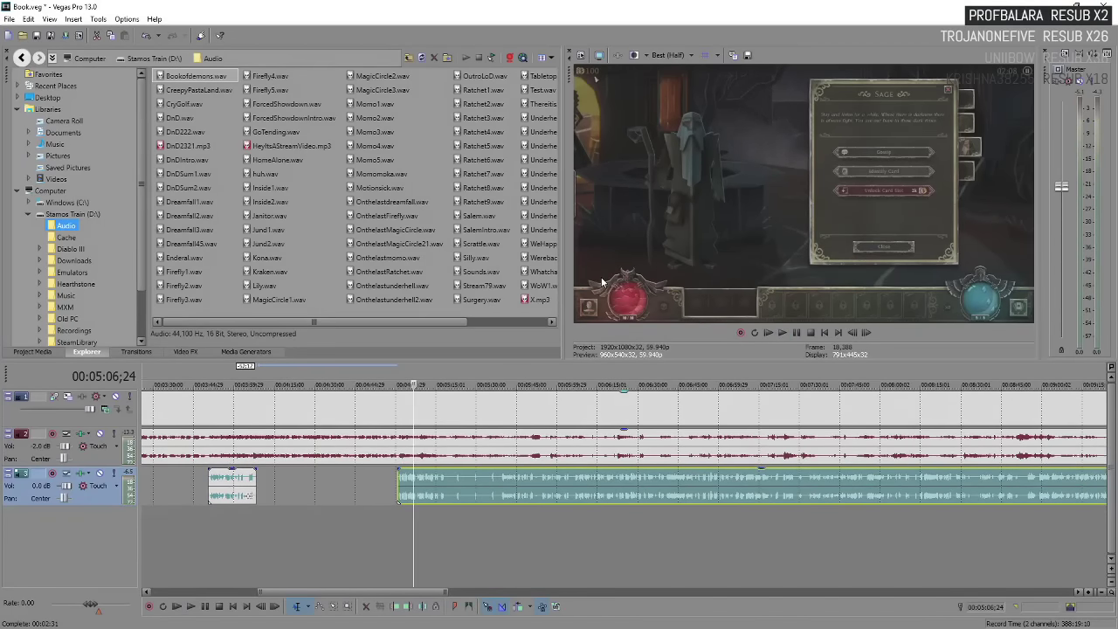
Play on to the fiery demon scene, split the voice clip on track 3 at 00:05:37;11, and save the project.
key(space)
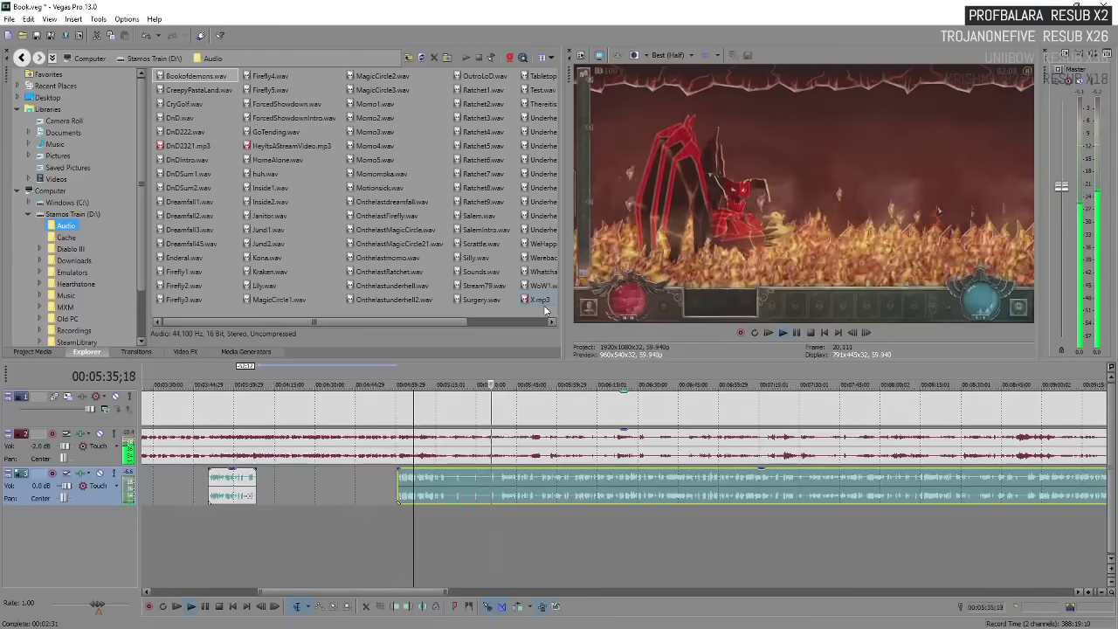
key(space)
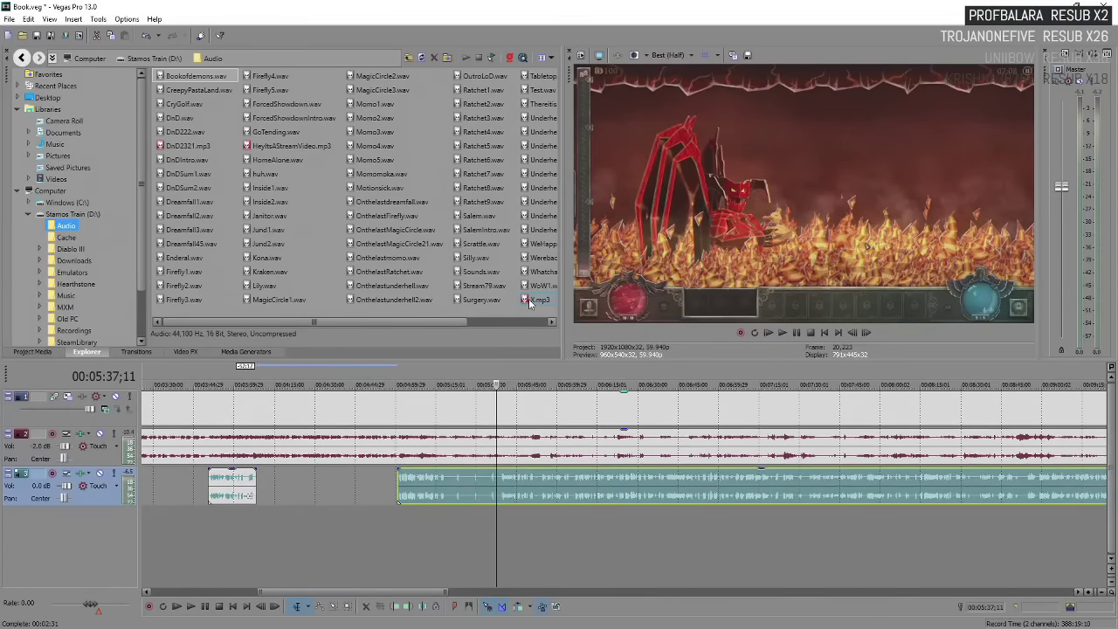
scroll(585, 494, down, 5)
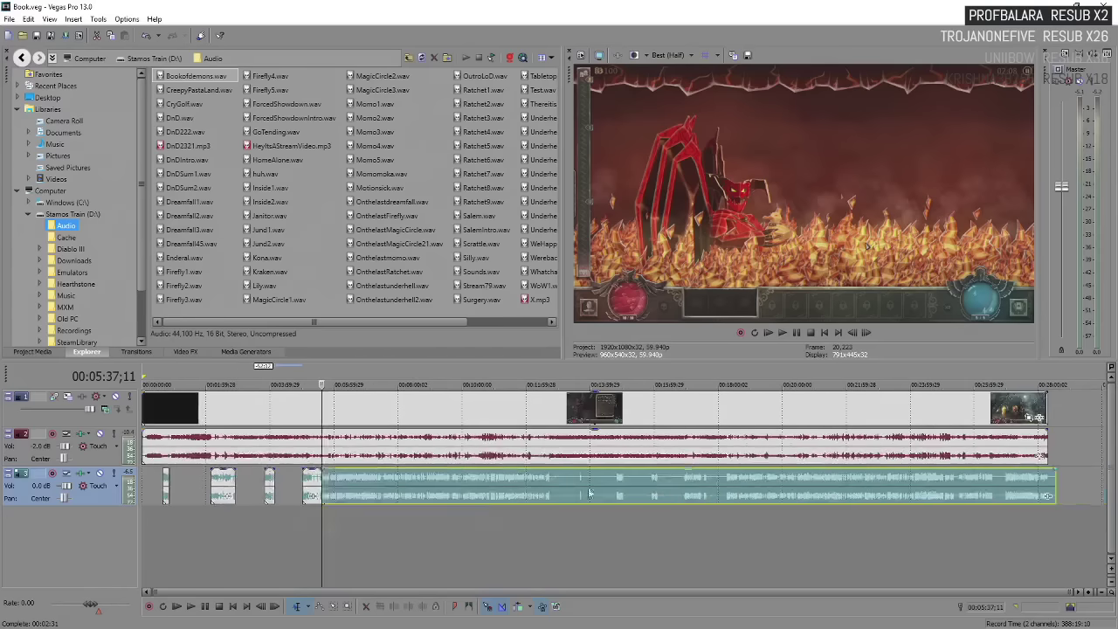
Check the footage near the end of the timeline at several points between 00:25:56;06 and 00:27:21;11.
click(994, 502)
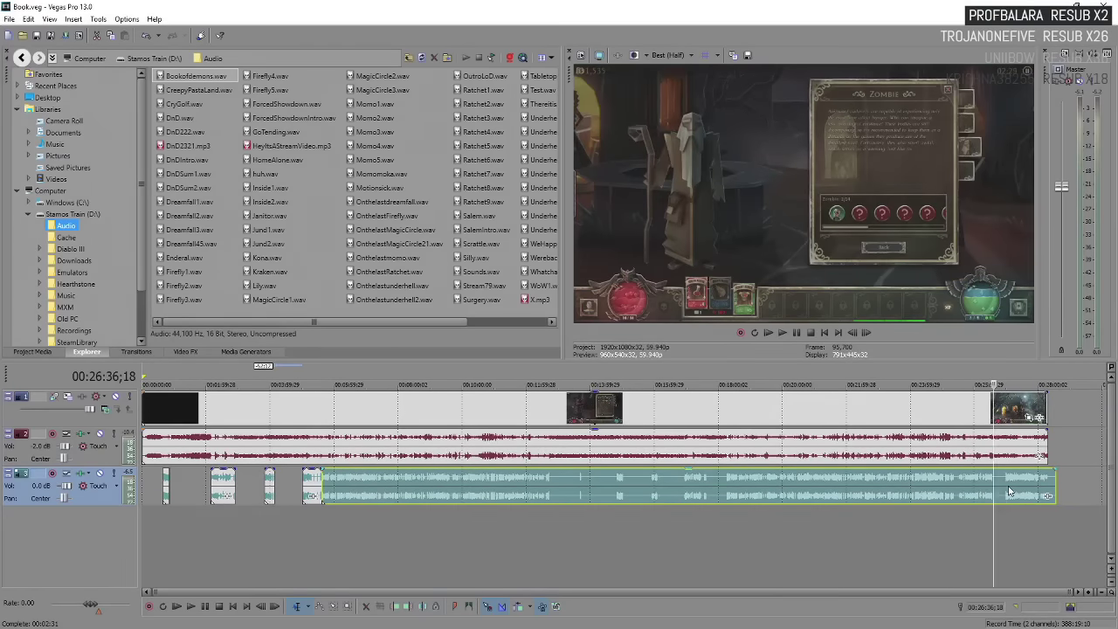
click(1008, 491)
click(1018, 493)
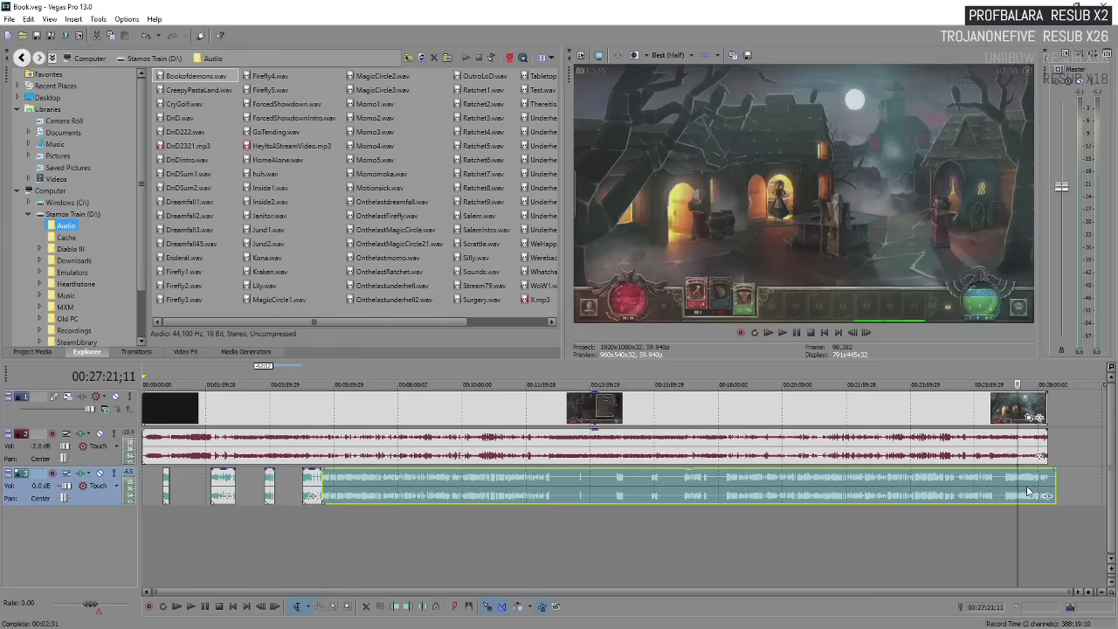
click(1027, 492)
click(973, 487)
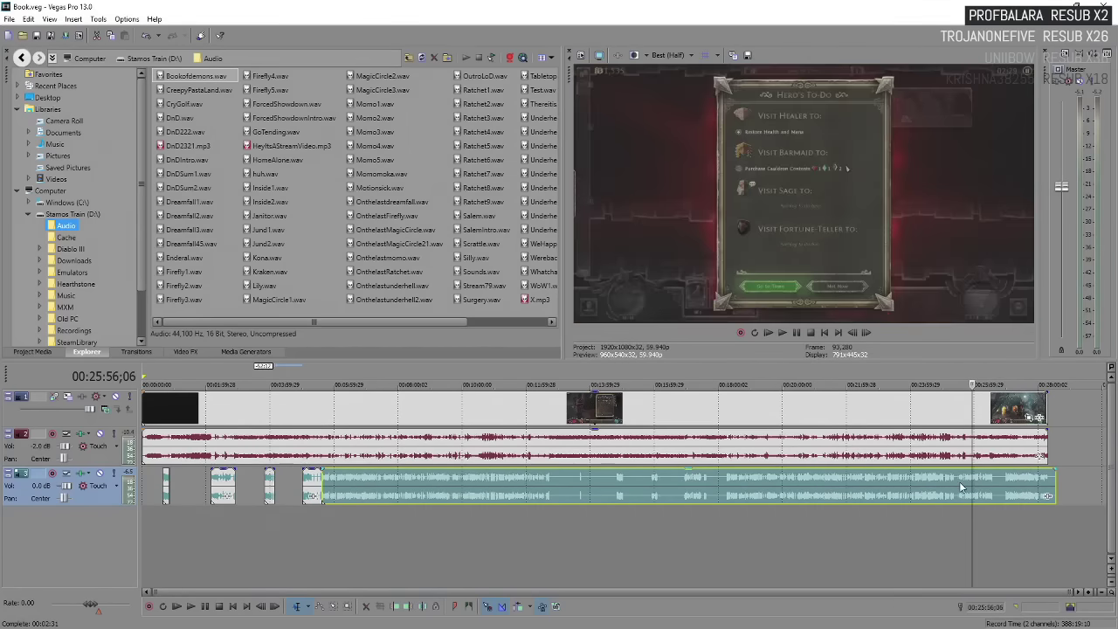
Check the footage at 00:25:33;09 and 00:18:23;10, and play the later game scenes up to the new game setup at 00:20:22;10.
click(959, 482)
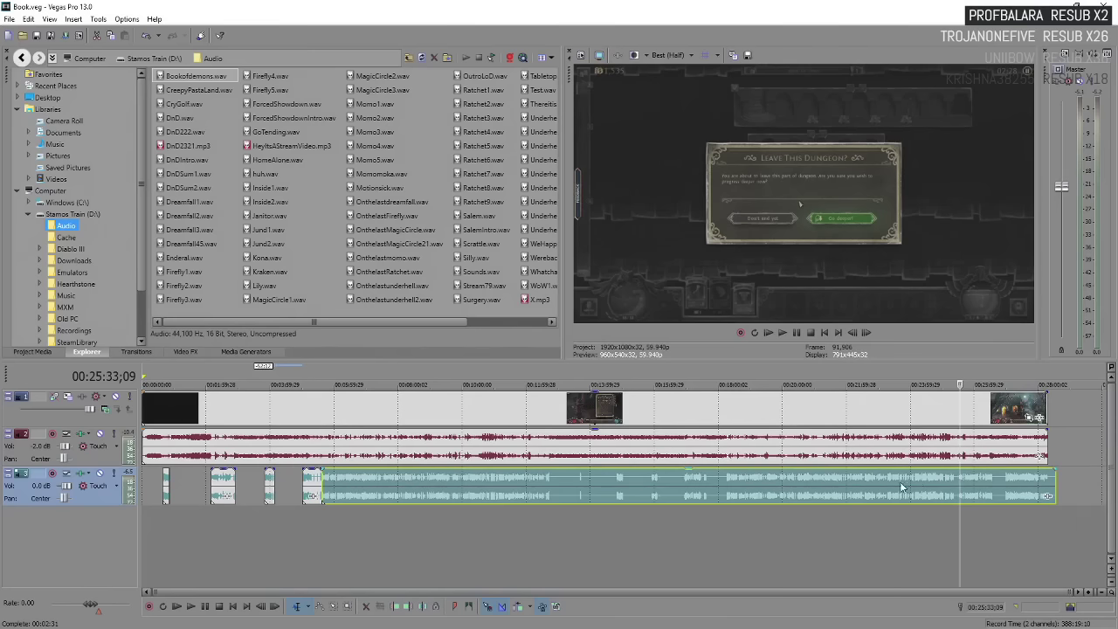
click(730, 479)
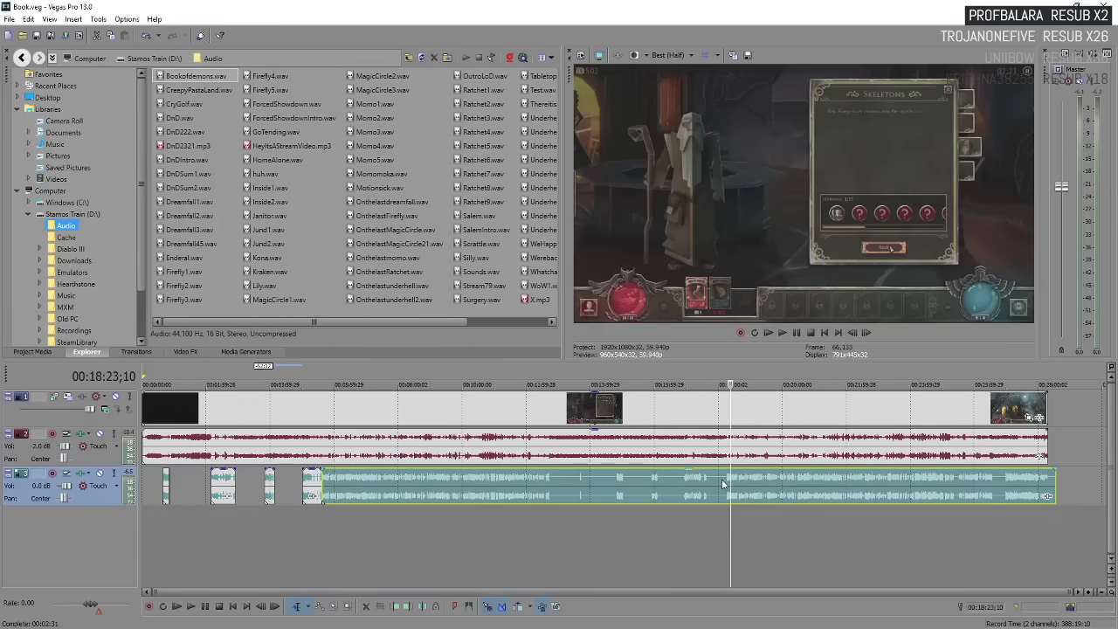
key(space)
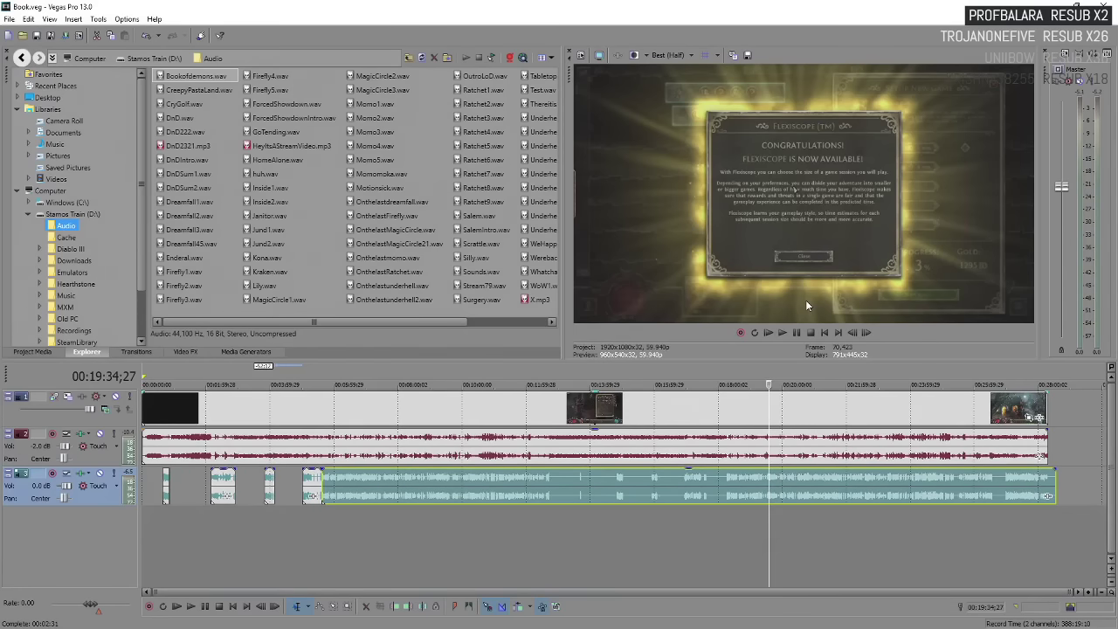
key(space)
scroll(675, 495, up, 5)
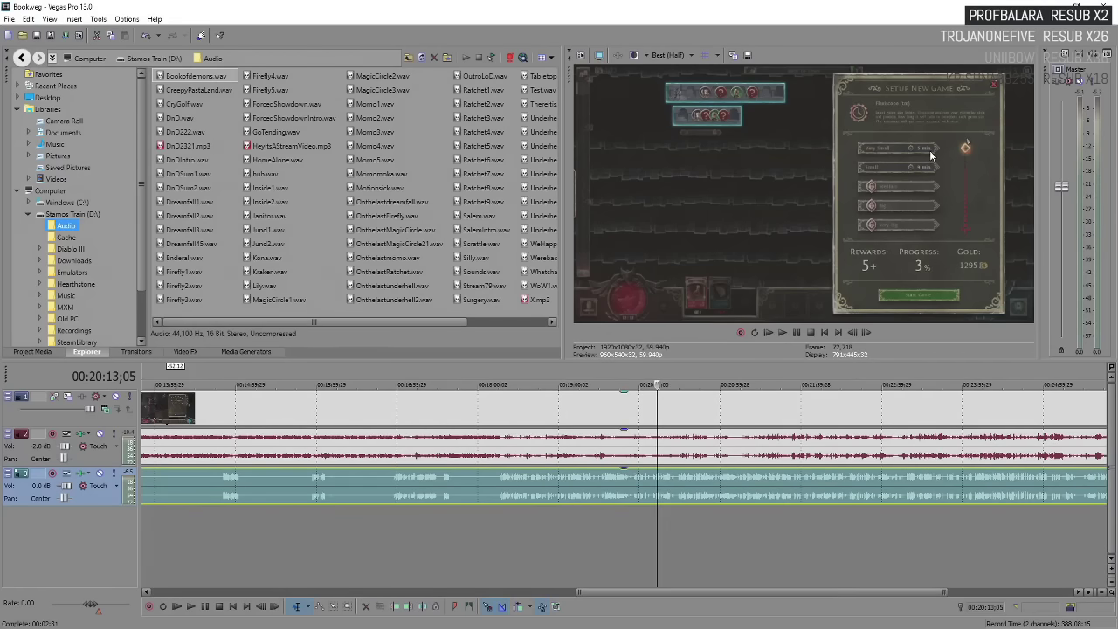
key(space)
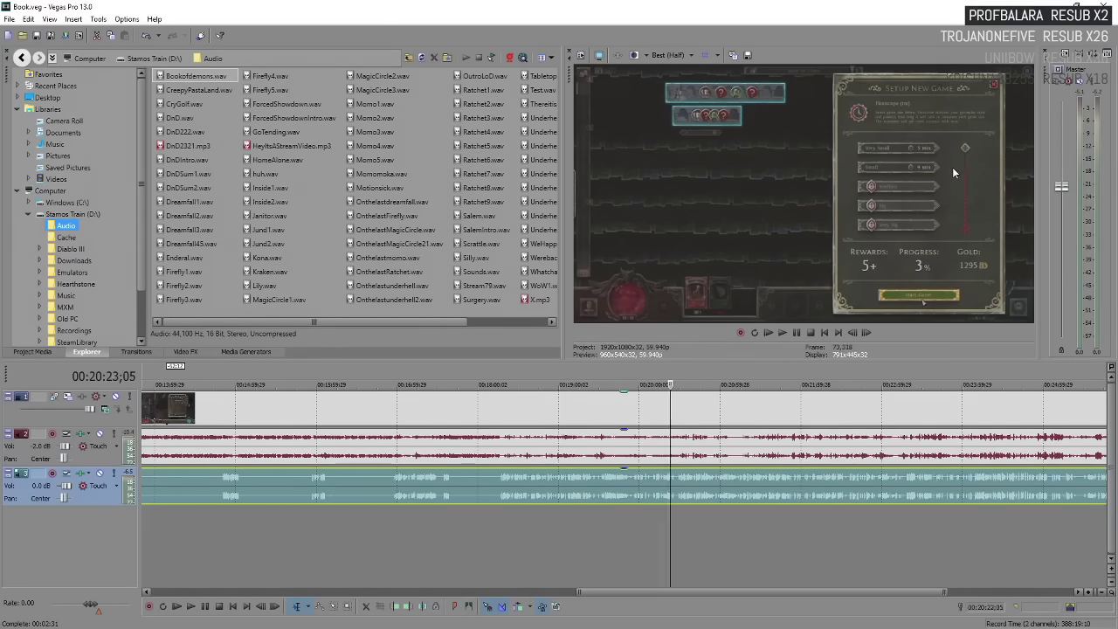
key(space)
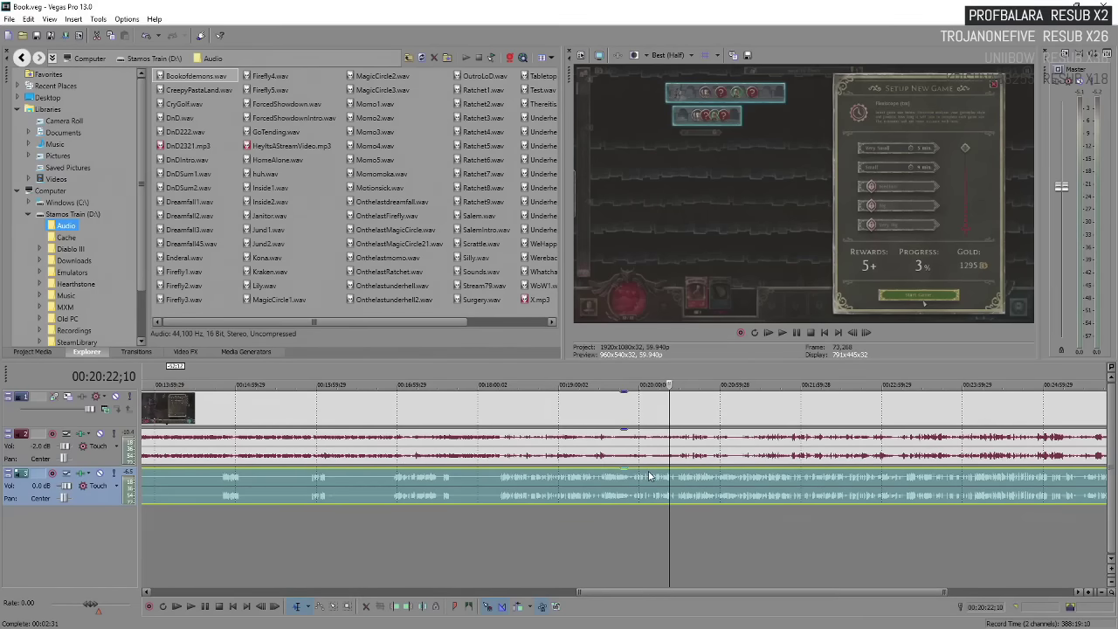
key(grave)
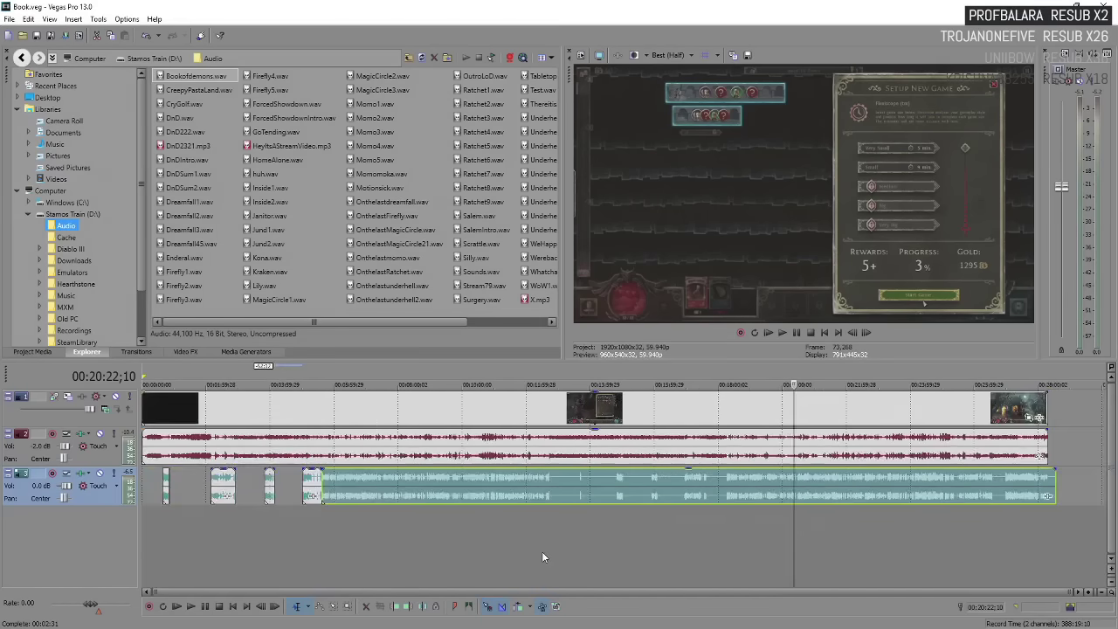
Return to the voice split at 00:05:37;11 on track 3 and play the last clip up to 00:05:47;12.
click(321, 493)
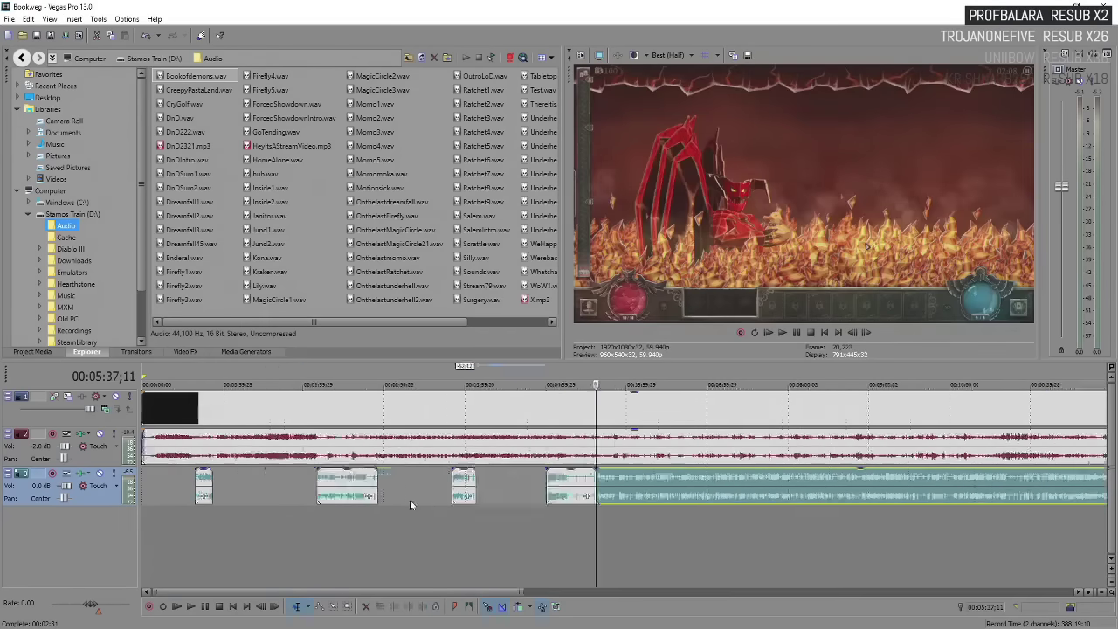
scroll(410, 499, up, 5)
key(space)
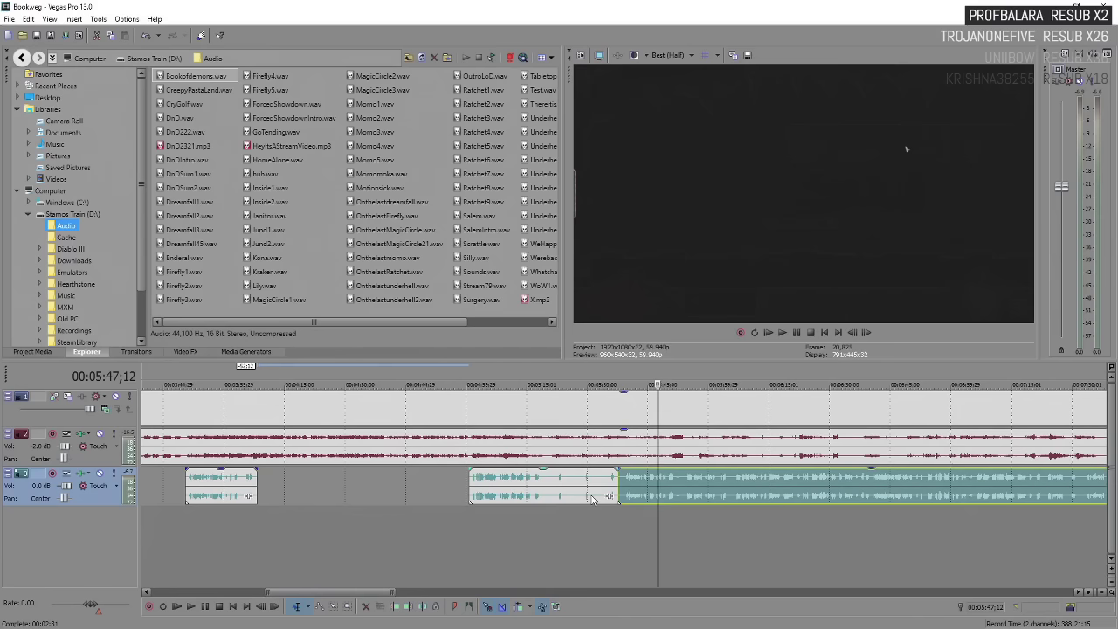
scroll(593, 498, up, 3)
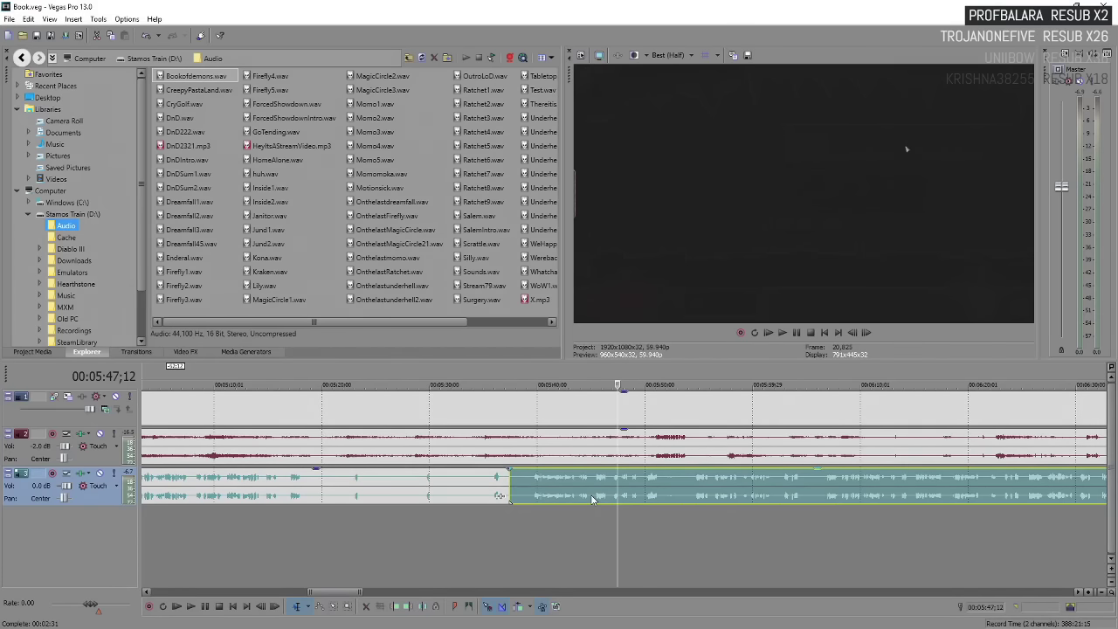
Split the track 3 voice clip at 00:05:51;13 and trim the remaining part's start to the speech at about 00:05:54.
key(space)
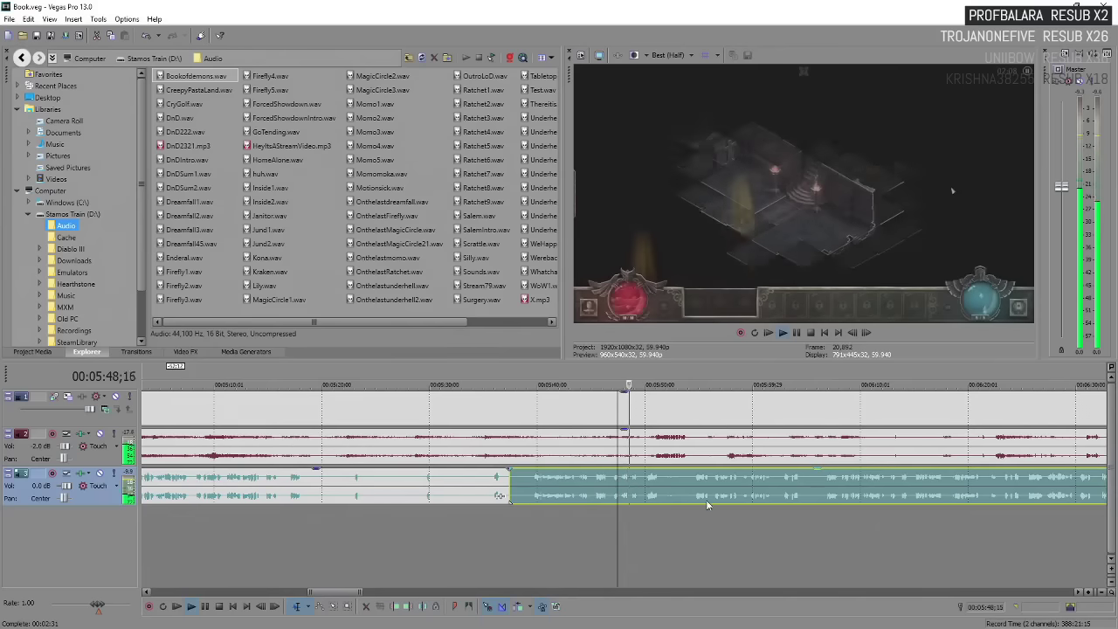
scroll(657, 495, up, 3)
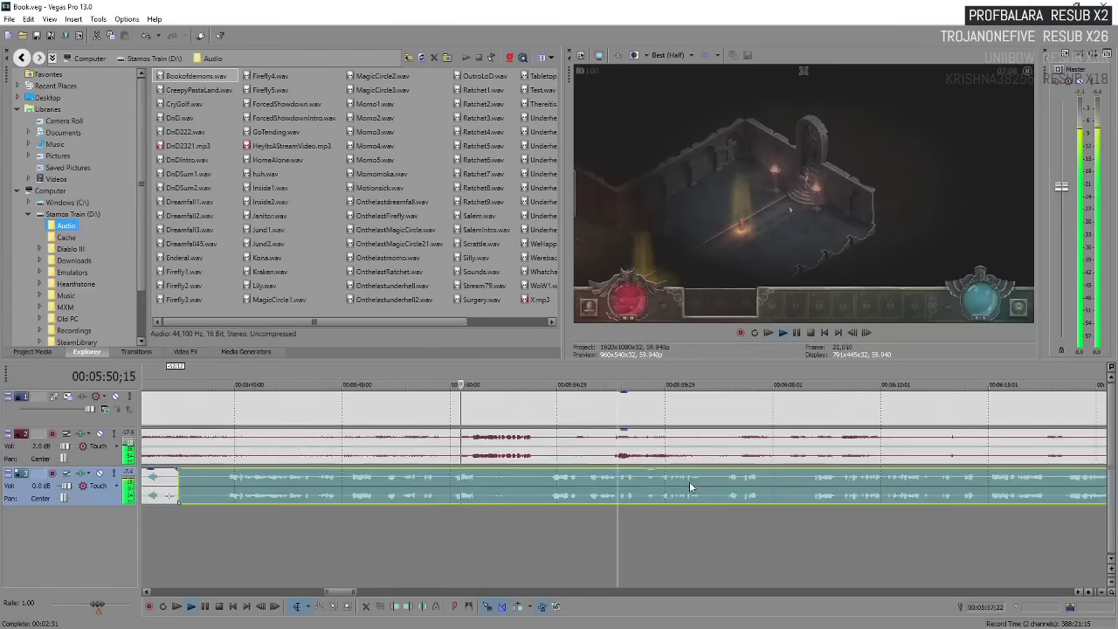
click(481, 491)
key(s)
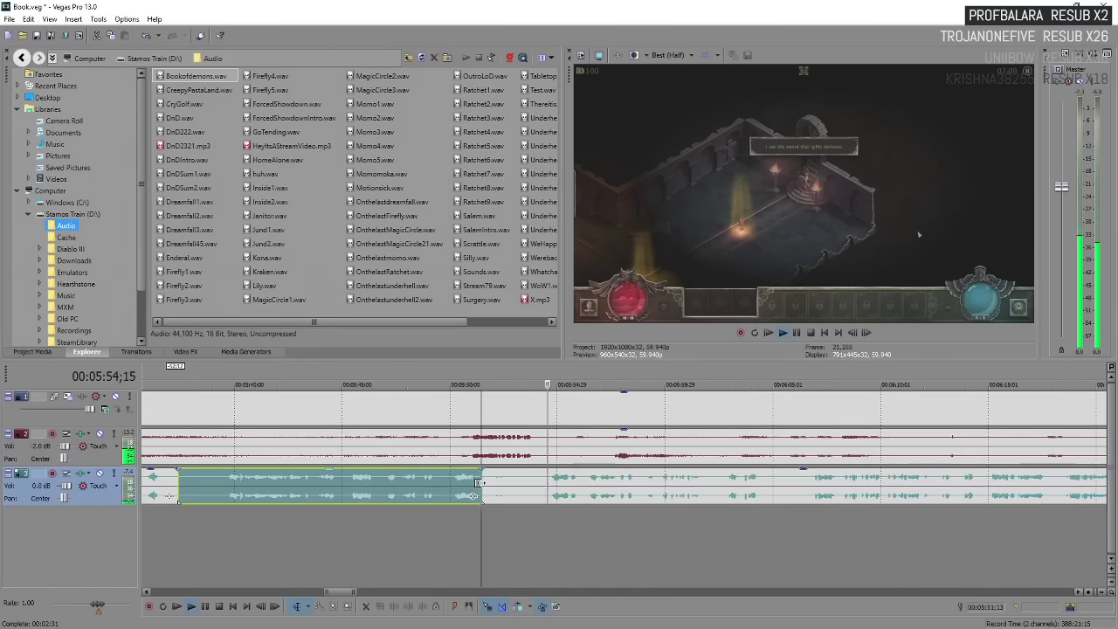
drag(485, 482, 535, 482)
scroll(752, 498, down, 6)
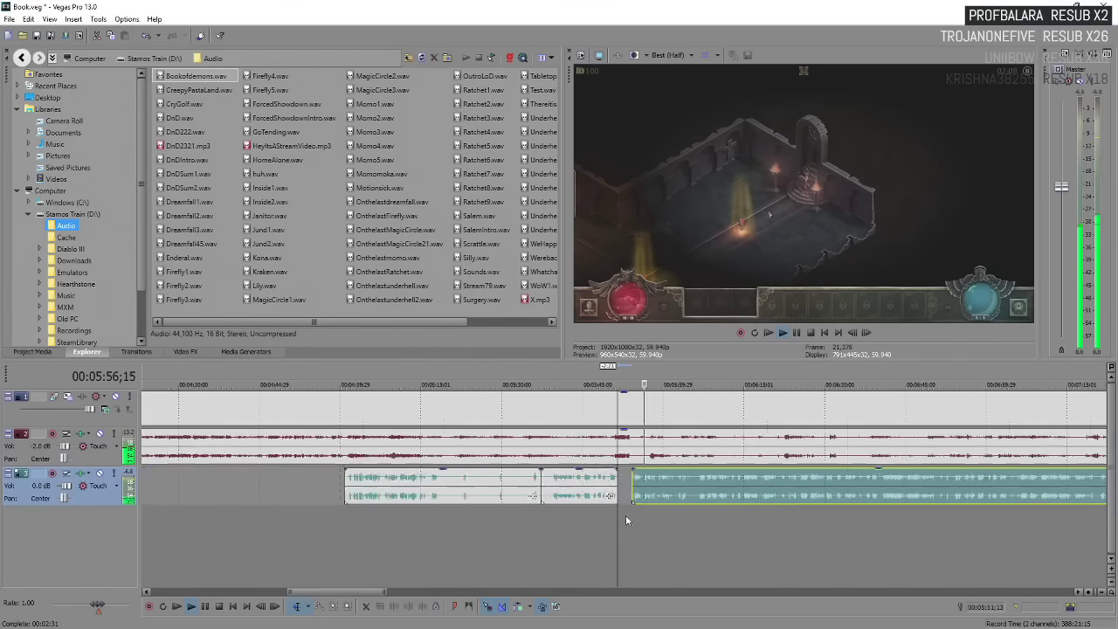
Play the last voice clip against the dungeon footage, pausing at 00:06:02;09 and 00:06:03;22.
scroll(750, 481, up, 3)
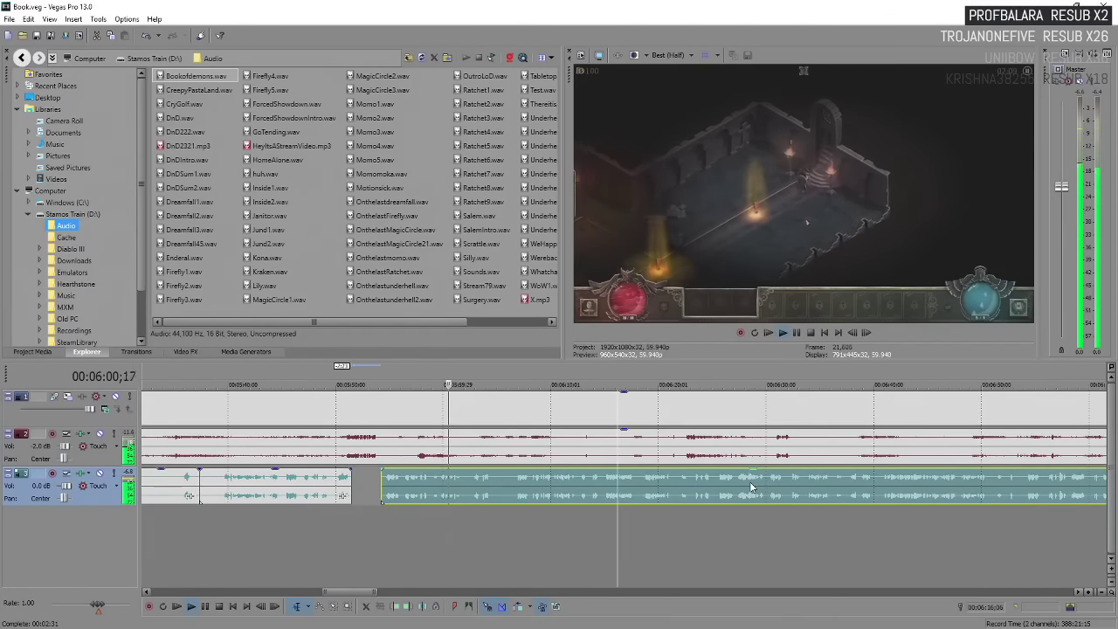
key(Return)
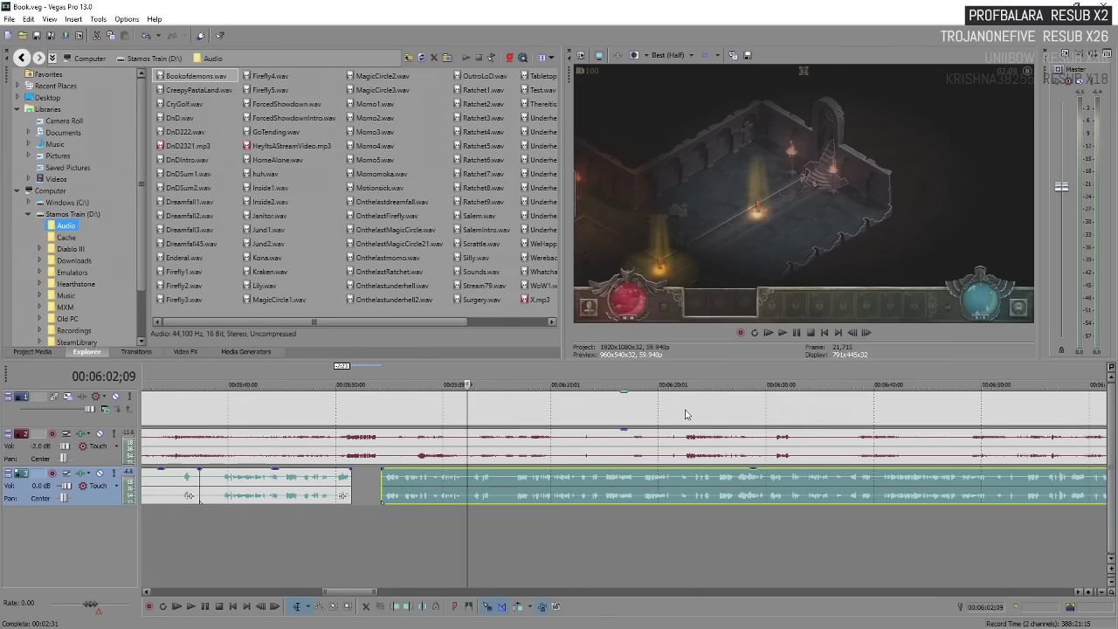
key(Return)
key(Return)
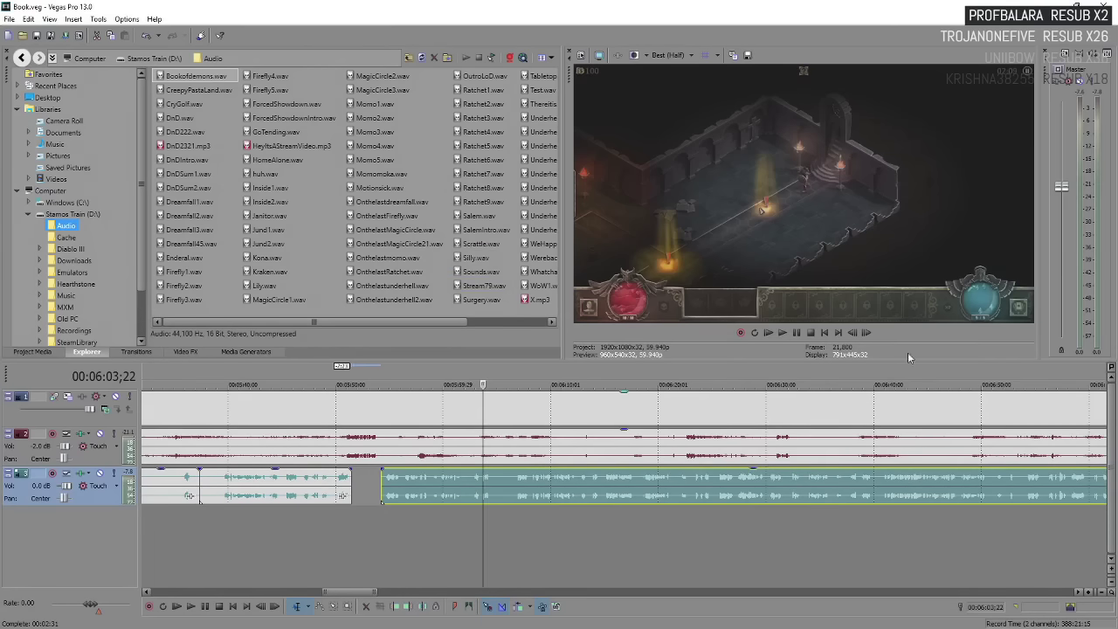
scroll(550, 454, down, 6)
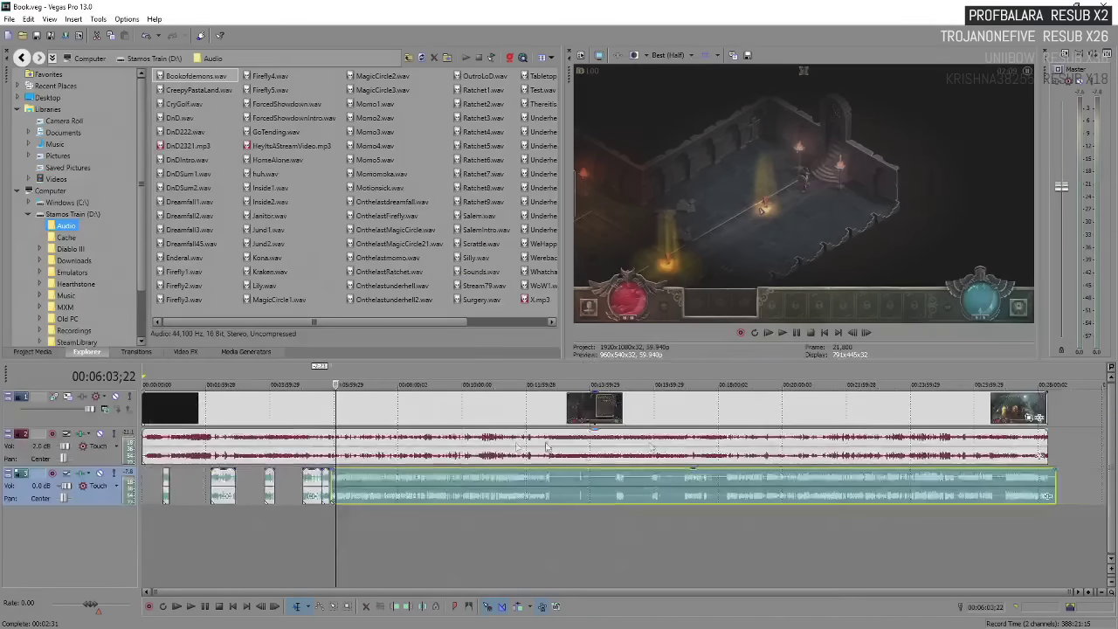
Check the footage at 00:03:50;14 and 00:03:22;29, and return to the last voice clip's start at 00:05:54;07.
click(264, 456)
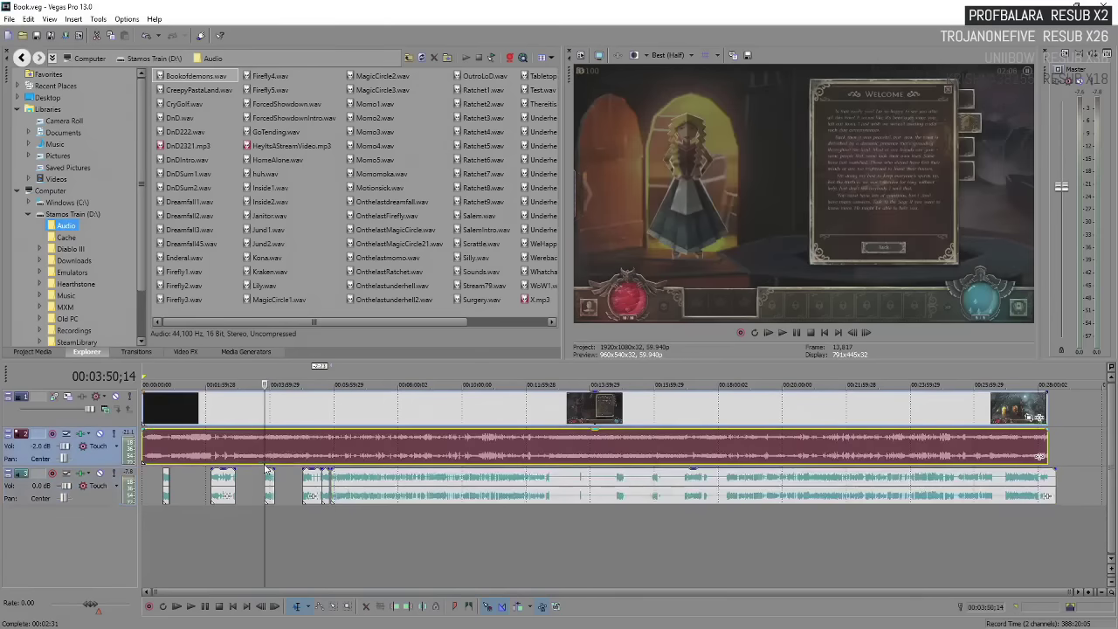
click(250, 487)
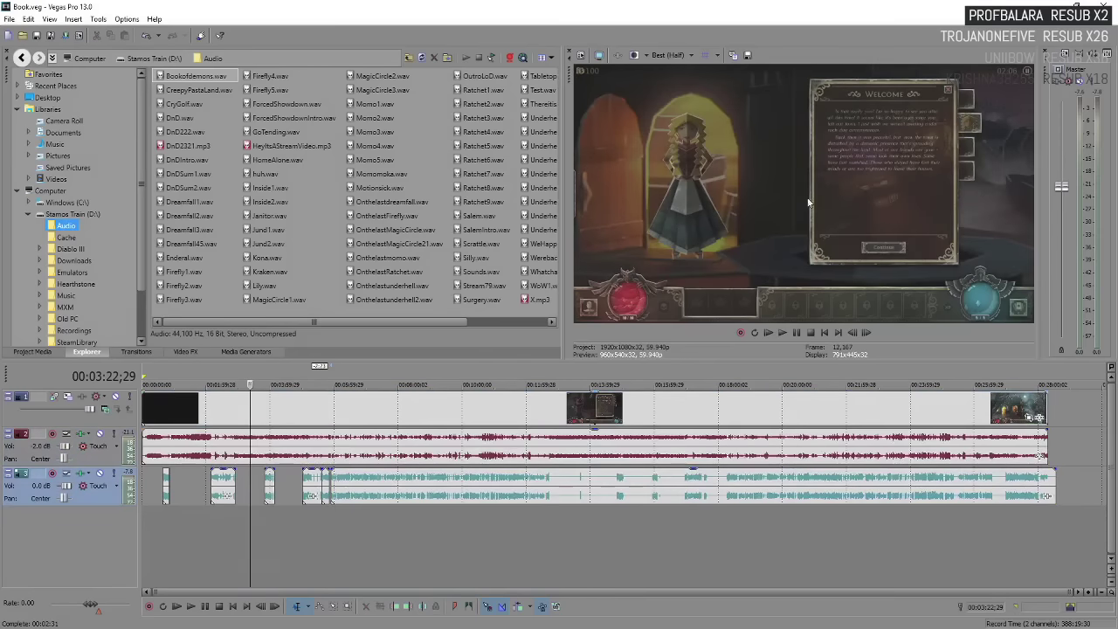
click(294, 447)
click(332, 480)
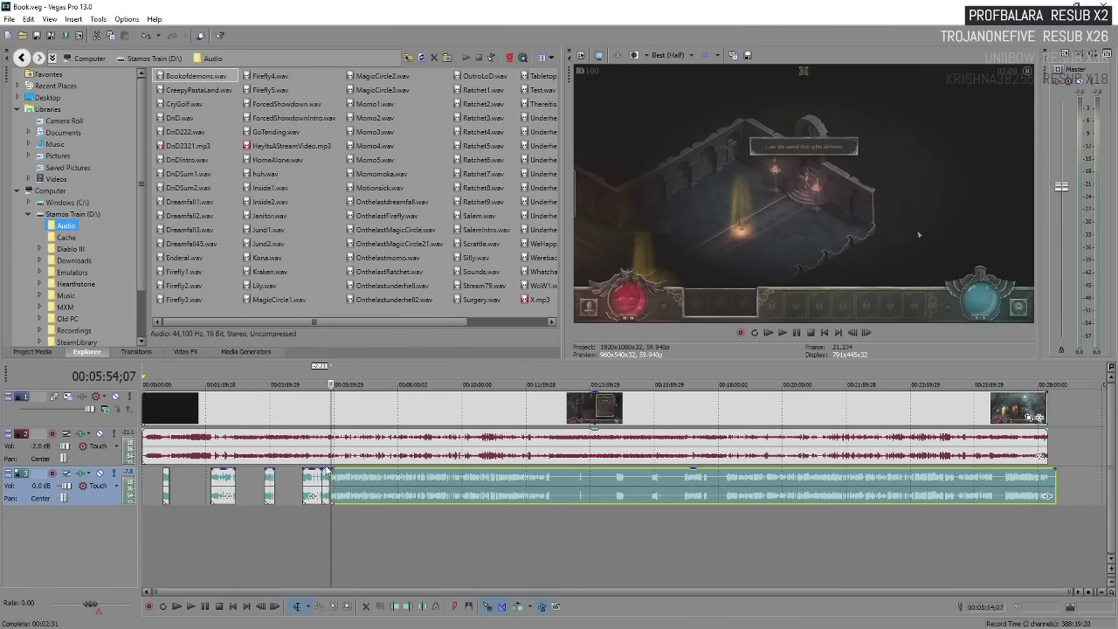
Play the last voice clip from its start, pausing at 00:05:55;29 and 00:06:05;16.
scroll(328, 472, up, 5)
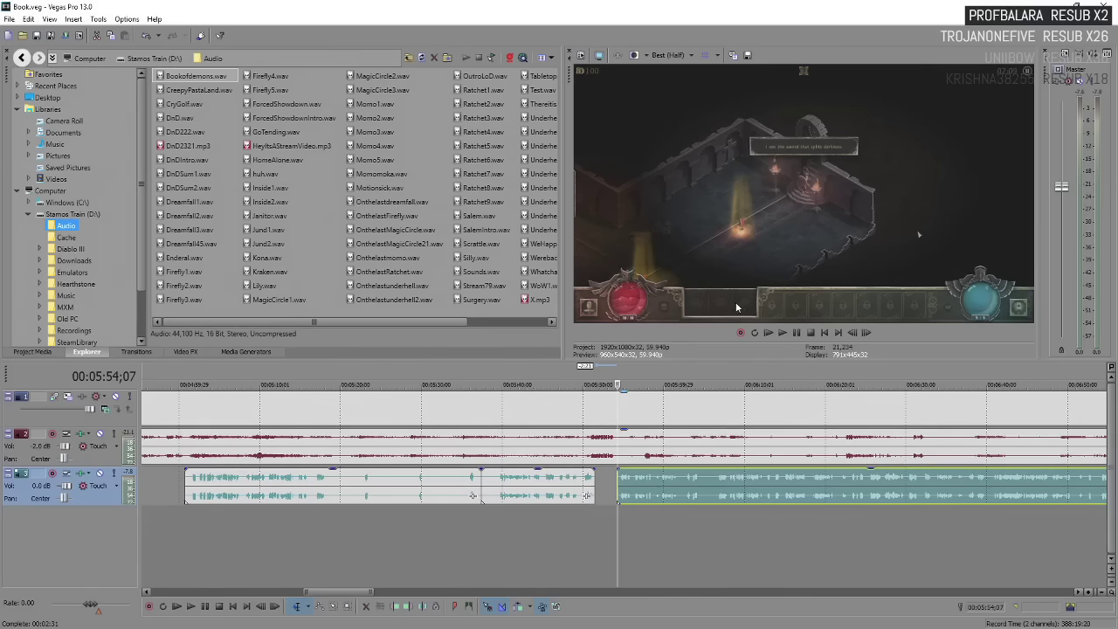
key(space)
key(space)
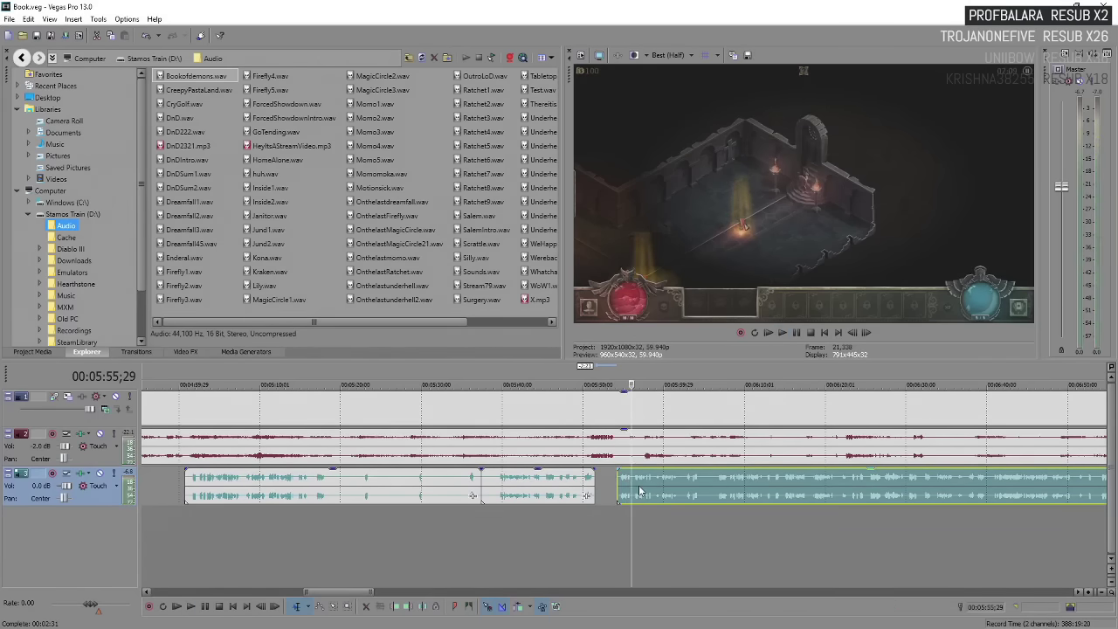
key(space)
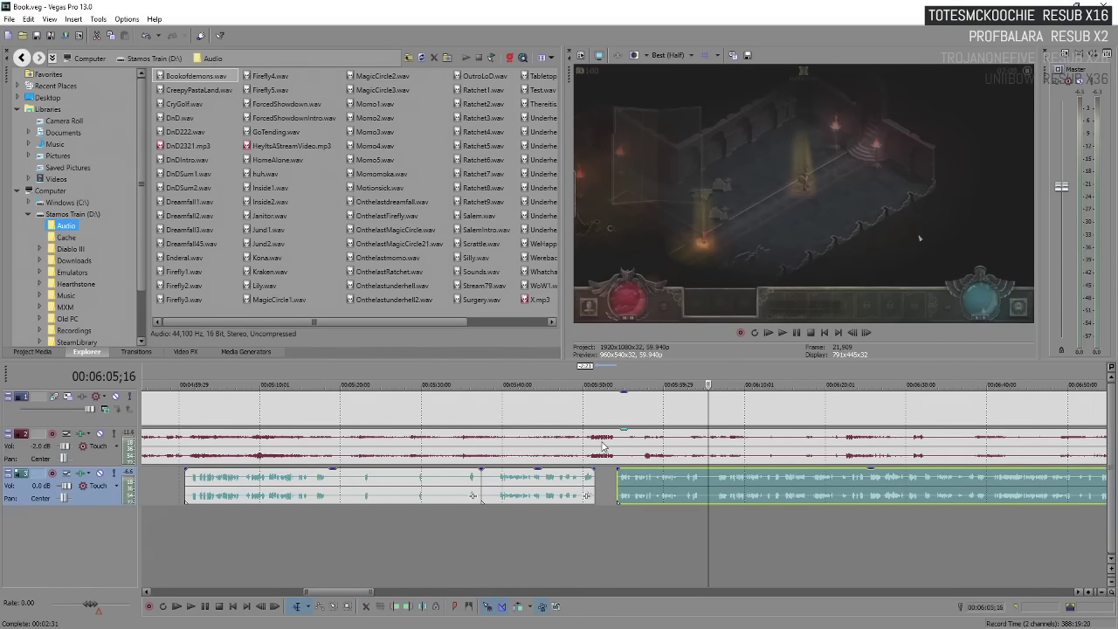
Play through the movement tutorial to the interaction tutorial, pausing at 00:06:19;23 and 00:06:19;29.
key(space)
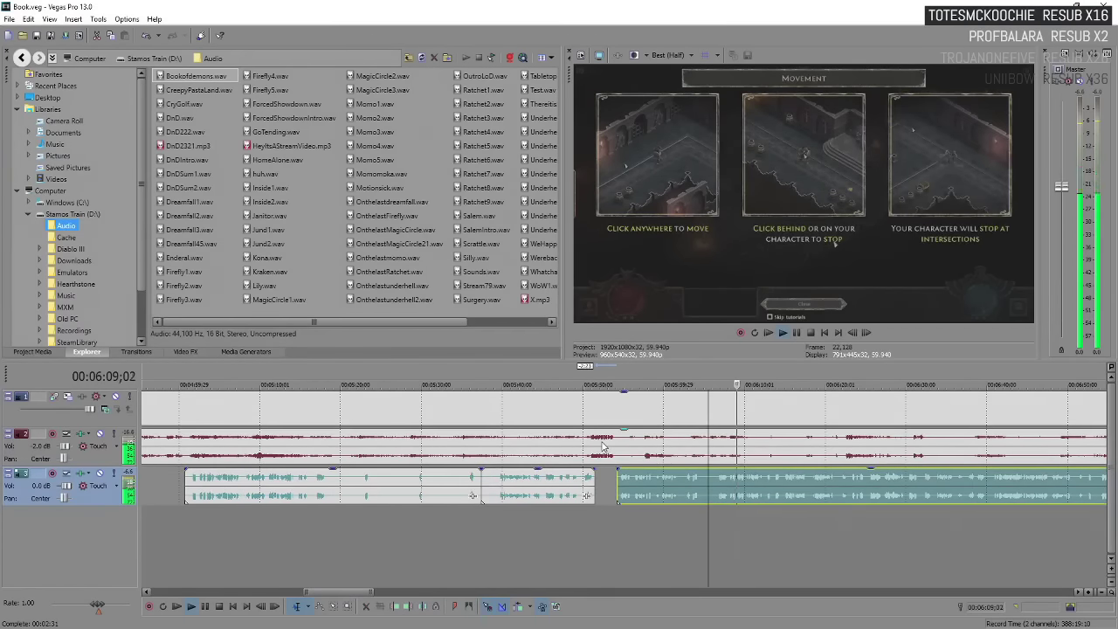
scroll(693, 500, down, 5)
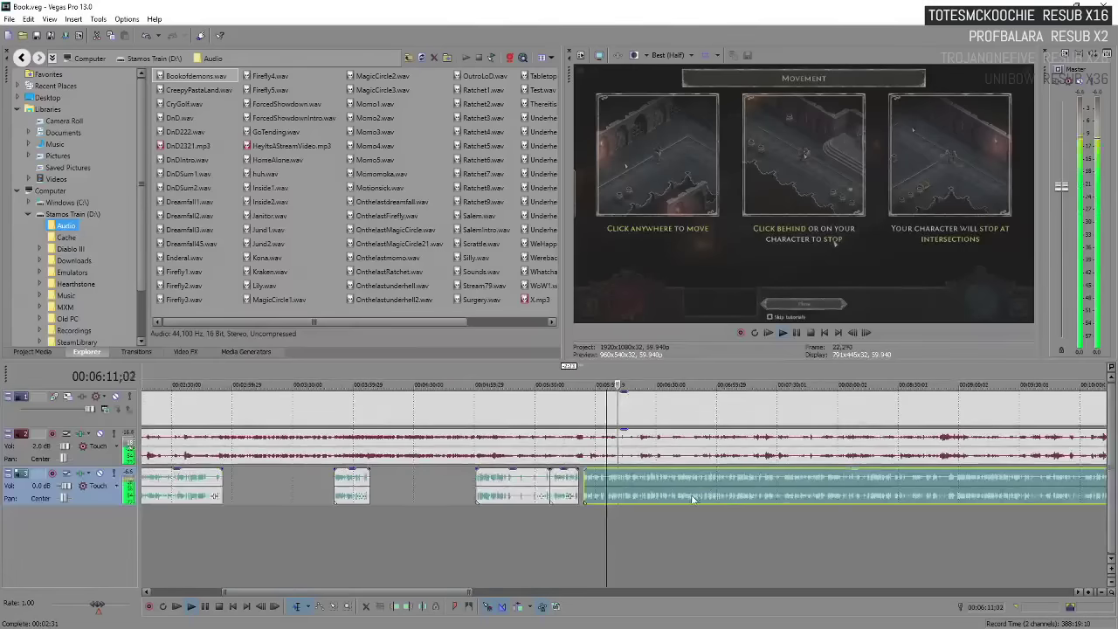
click(703, 476)
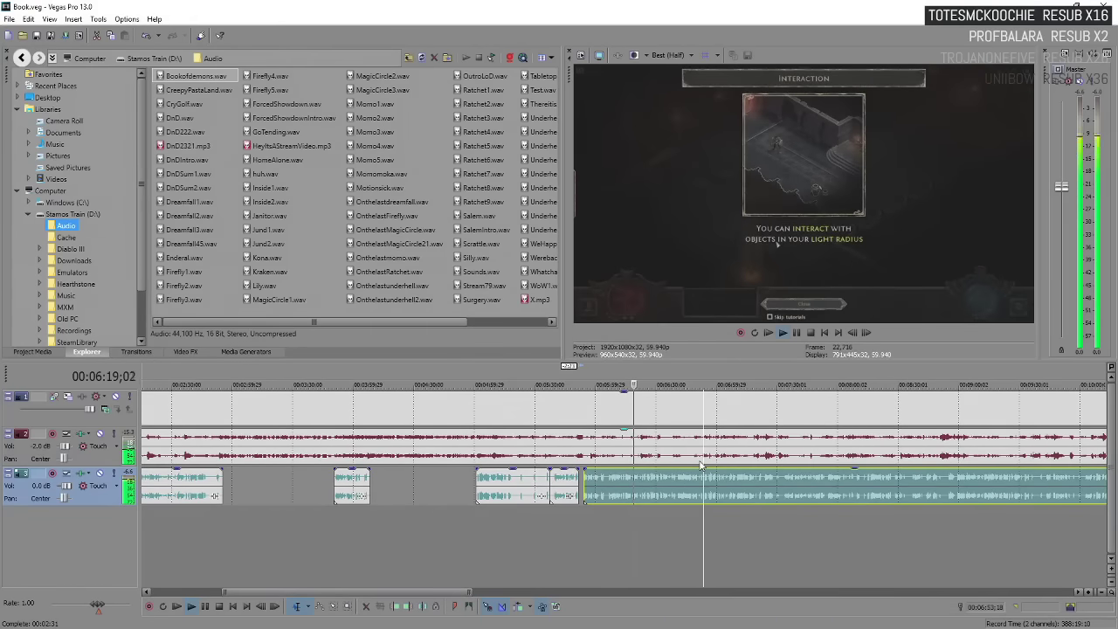
key(space)
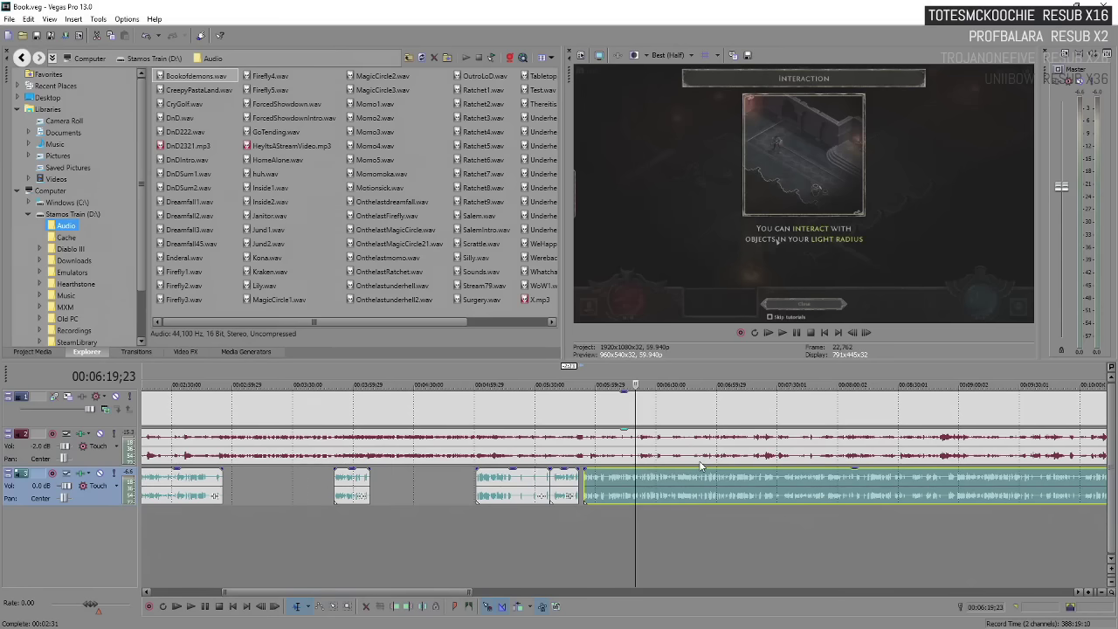
key(space)
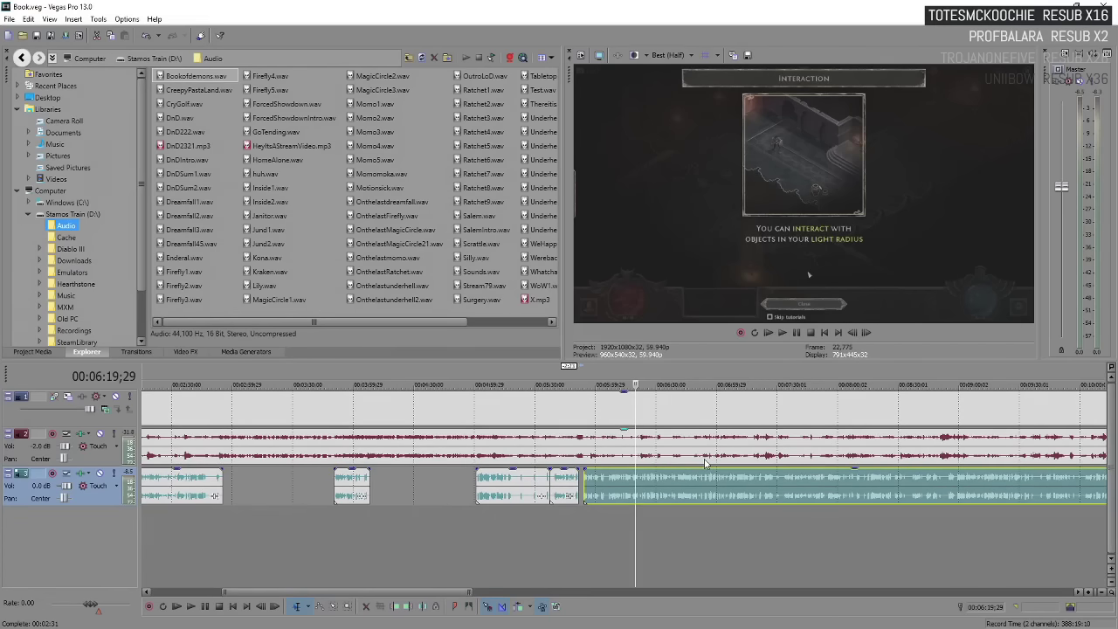
Review the commentary over the dungeon walk up to the attacking tutorial at 00:06:40;00.
key(space)
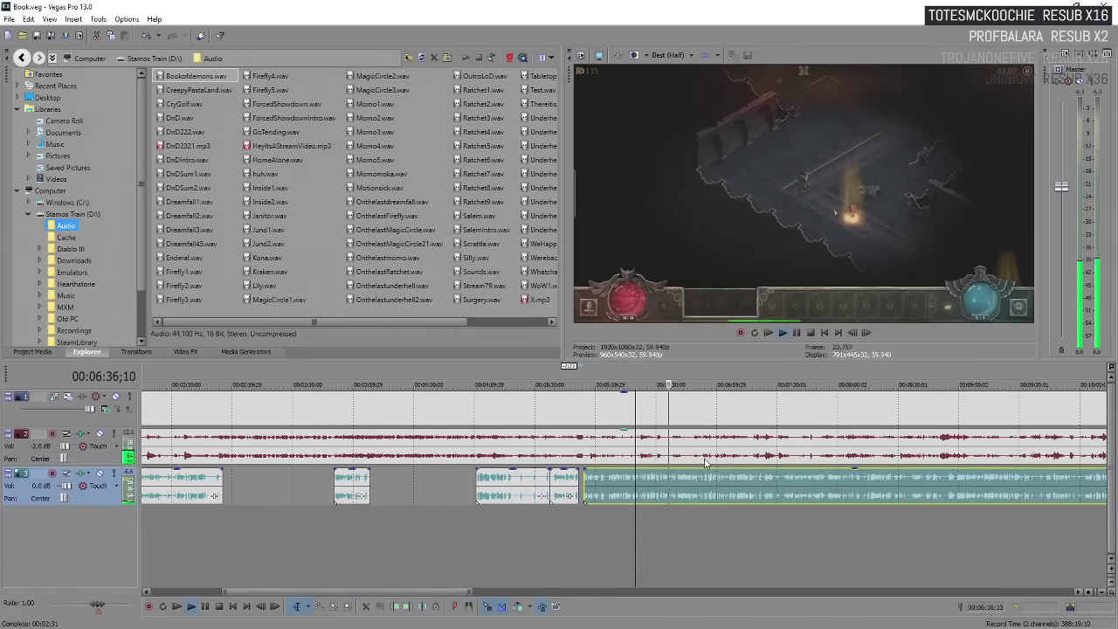
scroll(706, 463, down, 4)
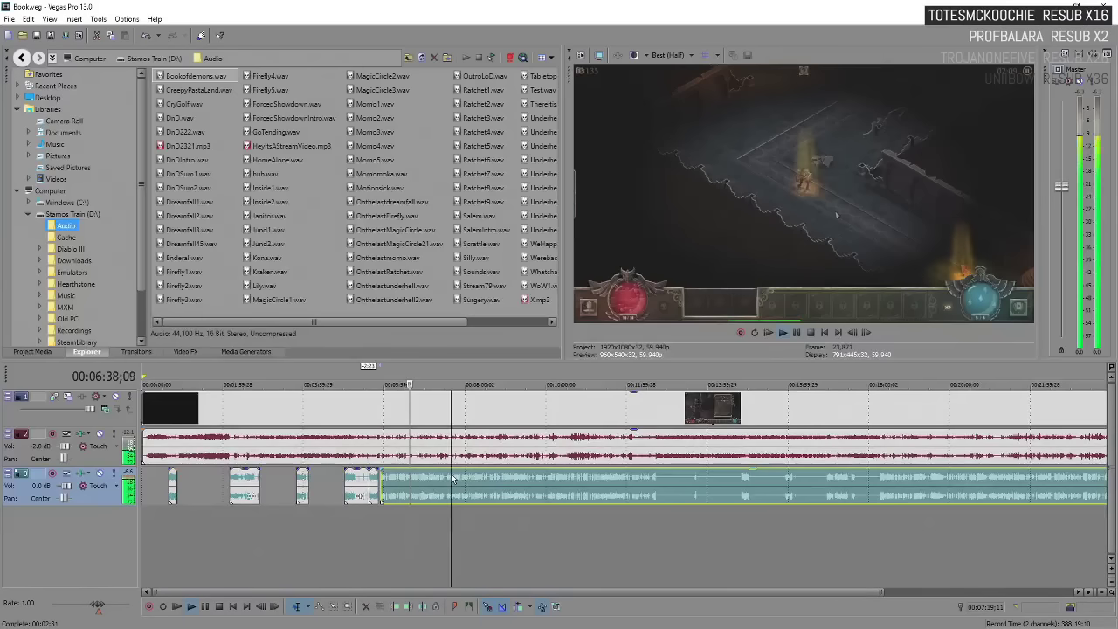
scroll(451, 476, up, 3)
scroll(451, 476, up, 2)
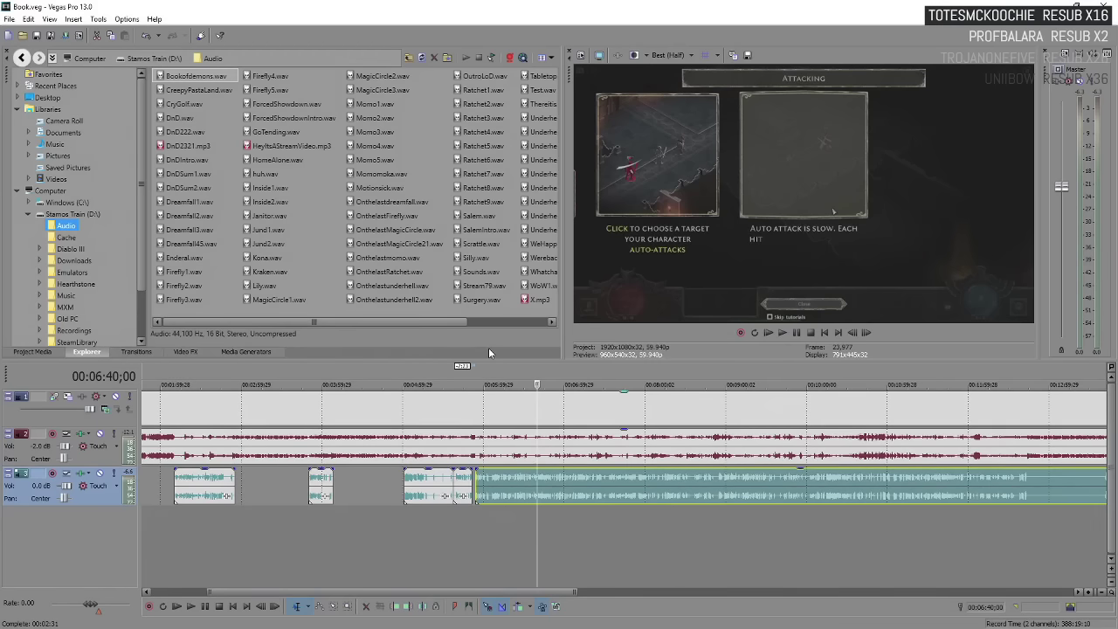
Play on from the attacking tutorial through the dungeon footage and pause at 00:07:06;09.
key(space)
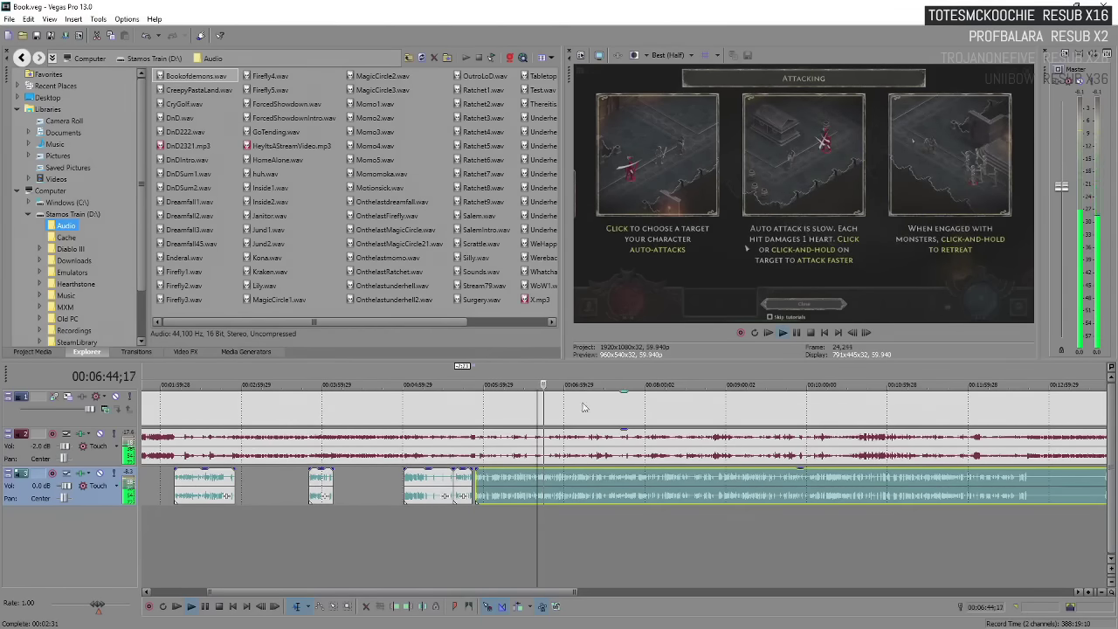
click(609, 491)
scroll(608, 491, up, 4)
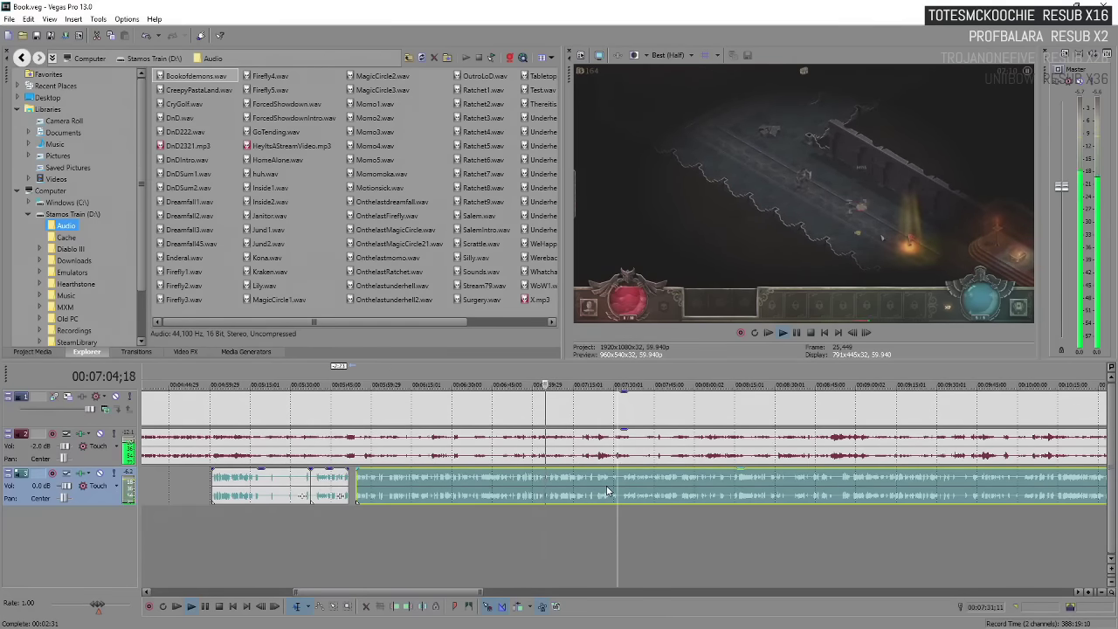
key(Return)
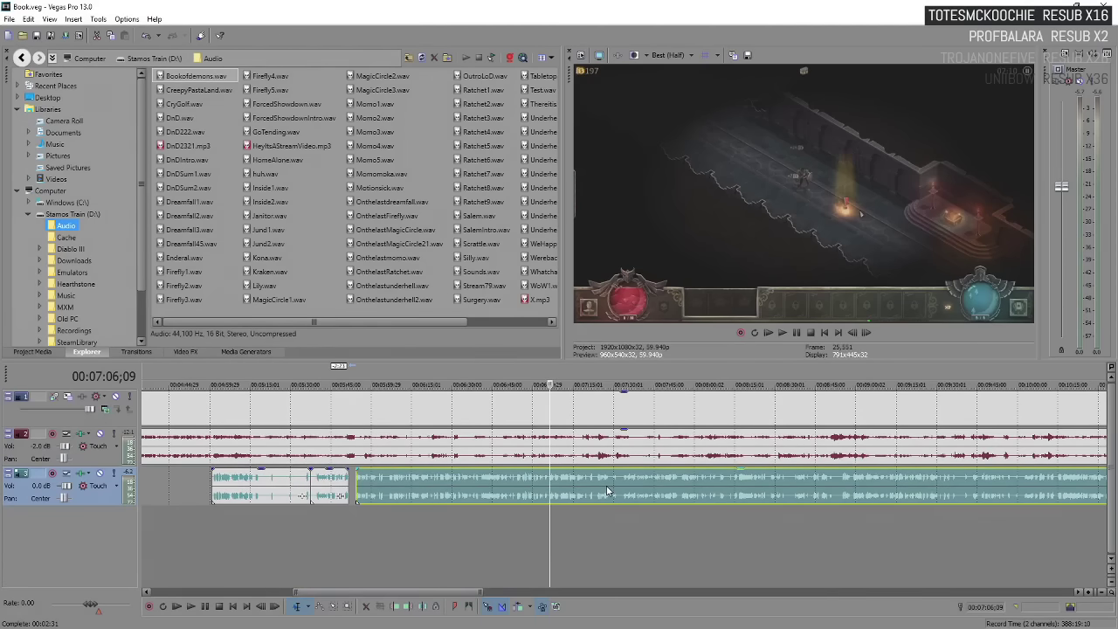
Play on from 00:07:06;09 into the Points of Interest tutorial and pause at 00:07:09;00.
scroll(607, 491, down, 4)
scroll(607, 491, down, 2)
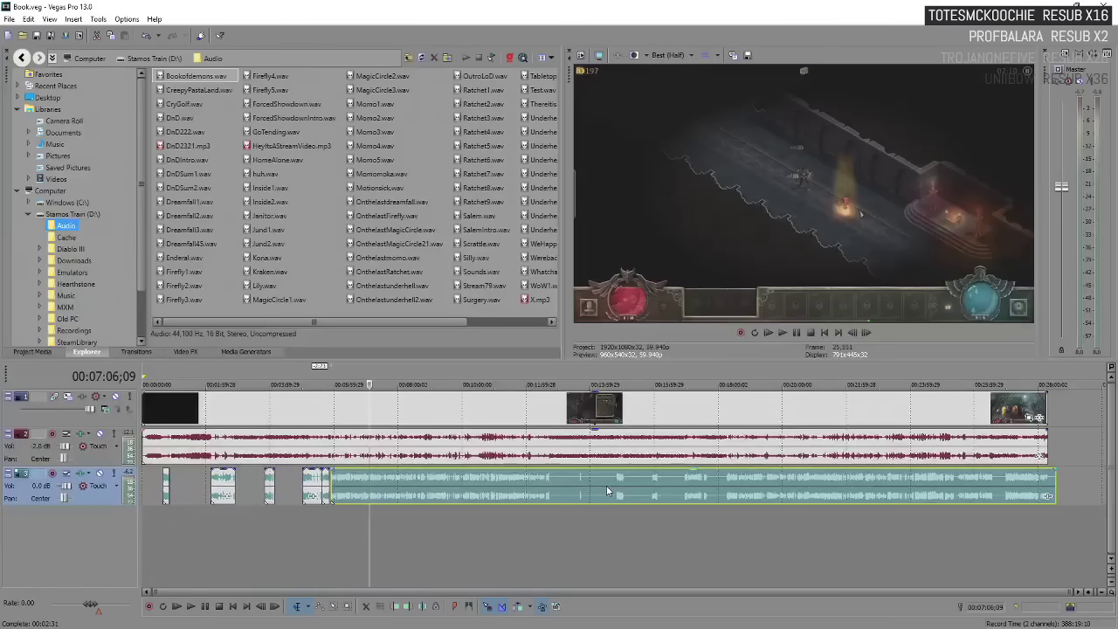
scroll(607, 491, up, 5)
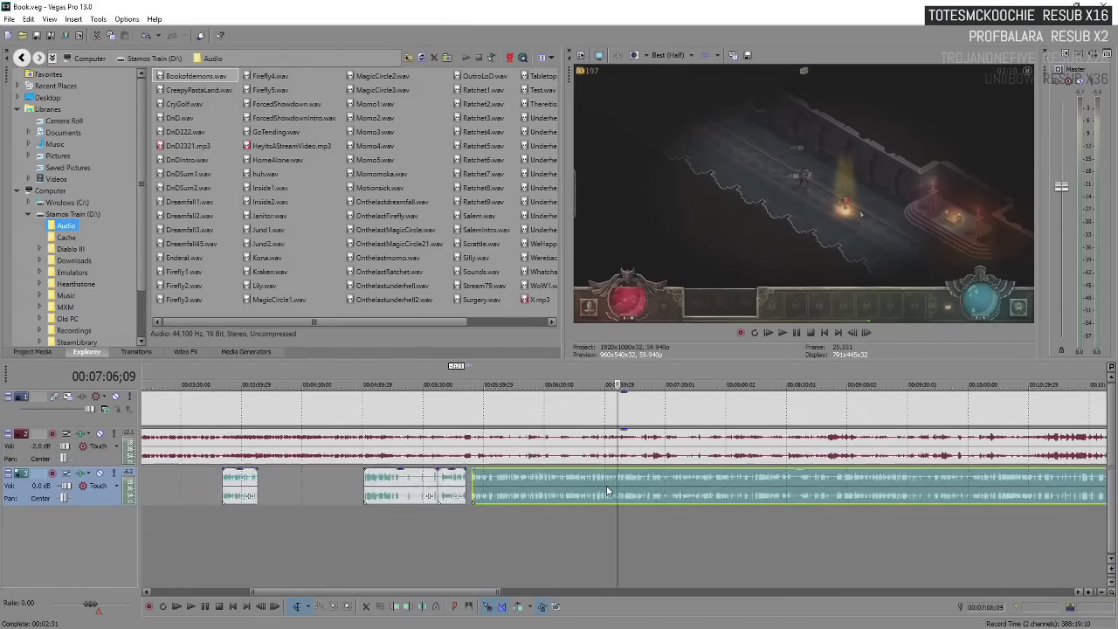
key(space)
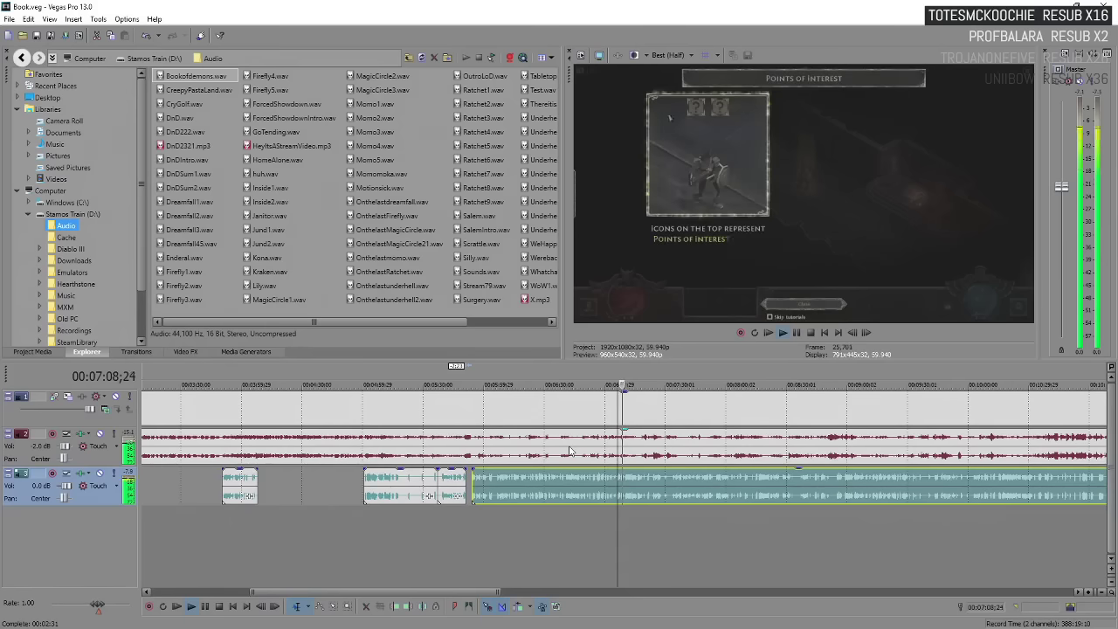
key(Return)
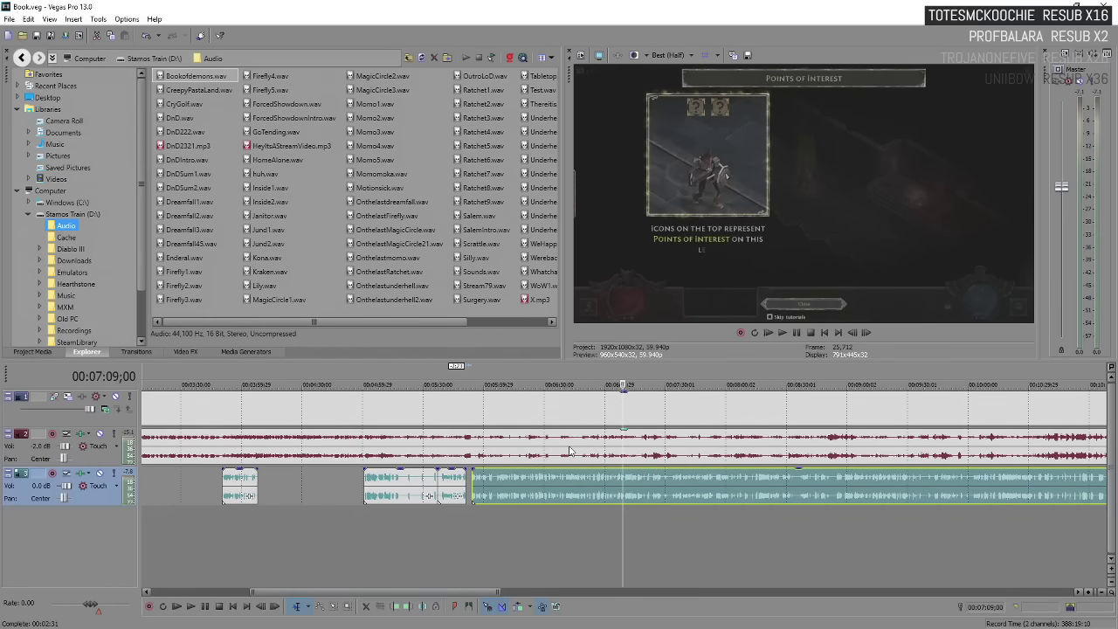
Split the voice clip at 00:07:08;02, just before the Points of Interest tutorial.
scroll(569, 450, up, 8)
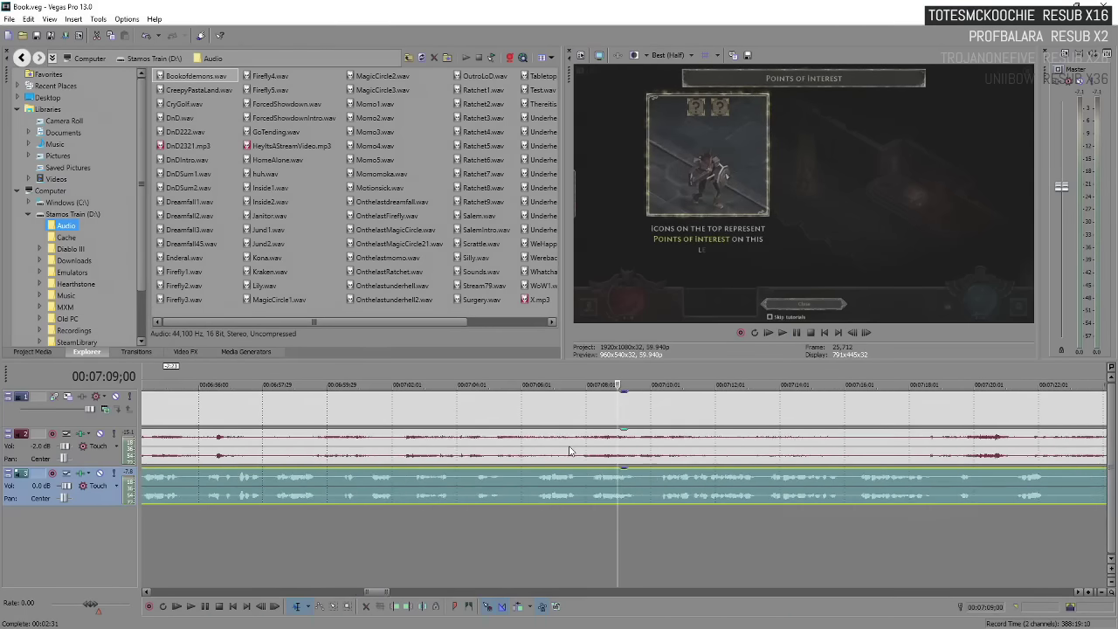
click(587, 483)
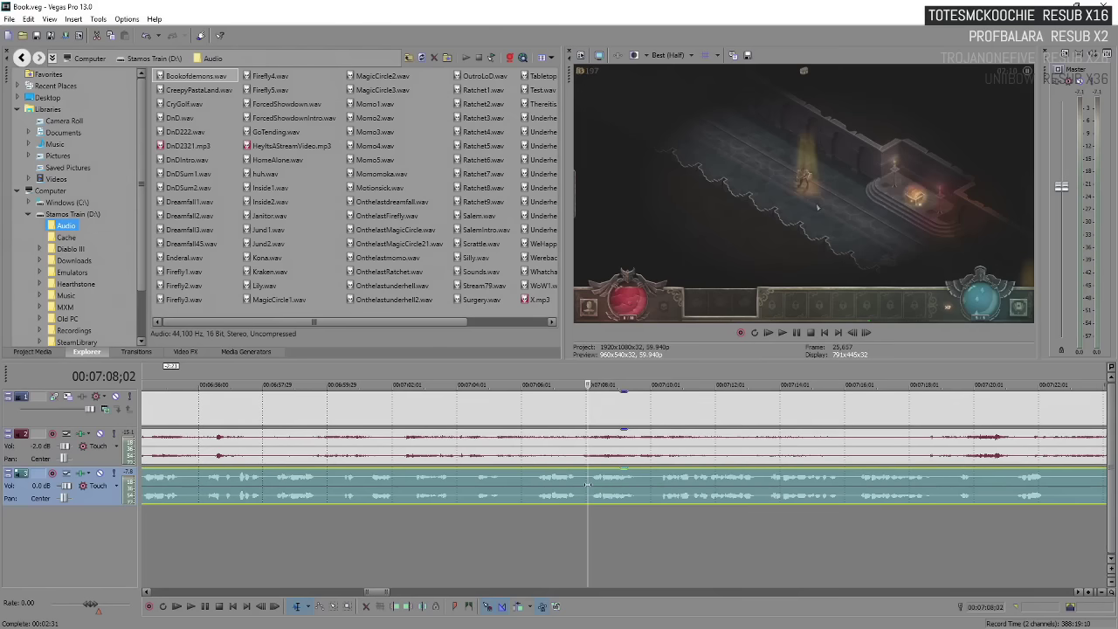
key(s)
scroll(607, 501, down, 8)
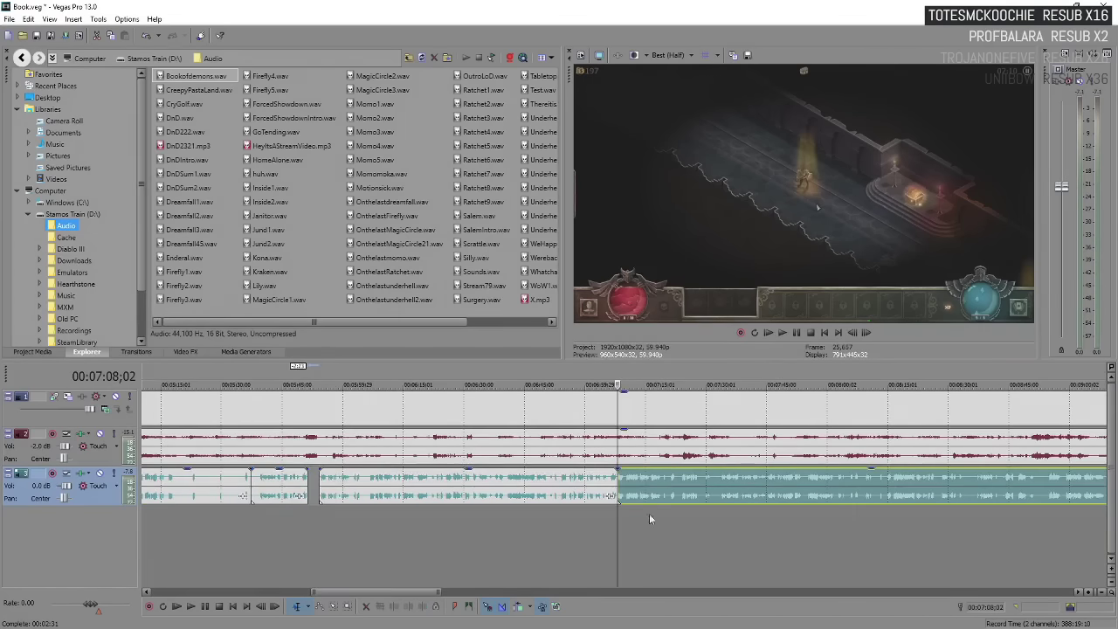
Try to adjust the fade-in at the start of the voice clip following the 00:07:08;02 split.
scroll(635, 553, up, 10)
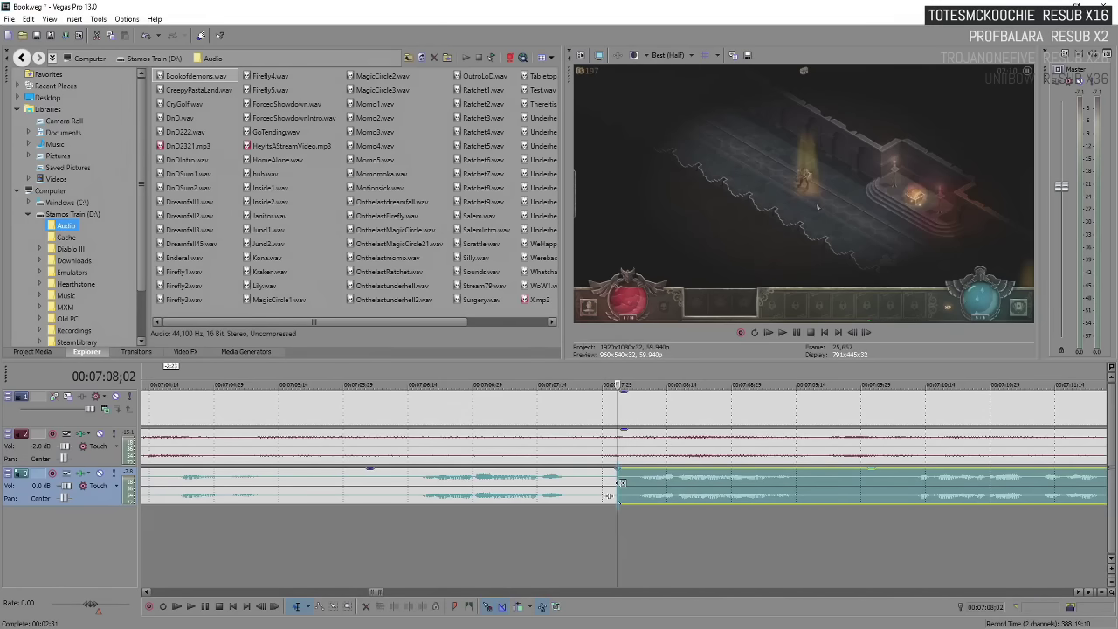
drag(621, 482, 598, 473)
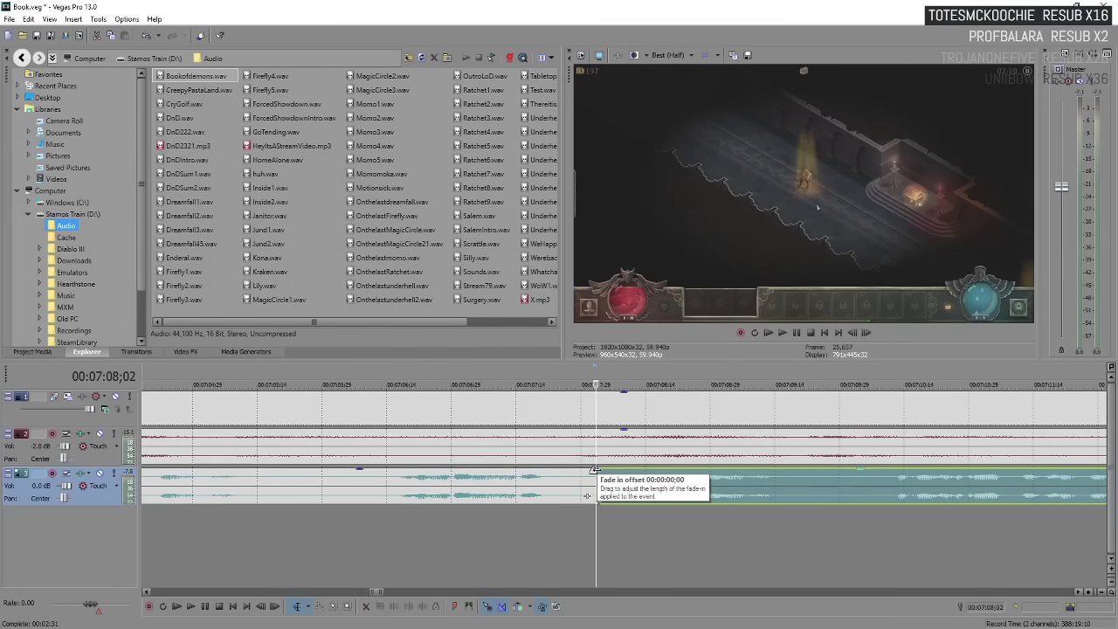
mouse_move(594, 470)
mouse_down()
mouse_move(617, 472)
mouse_move(598, 472)
mouse_up()
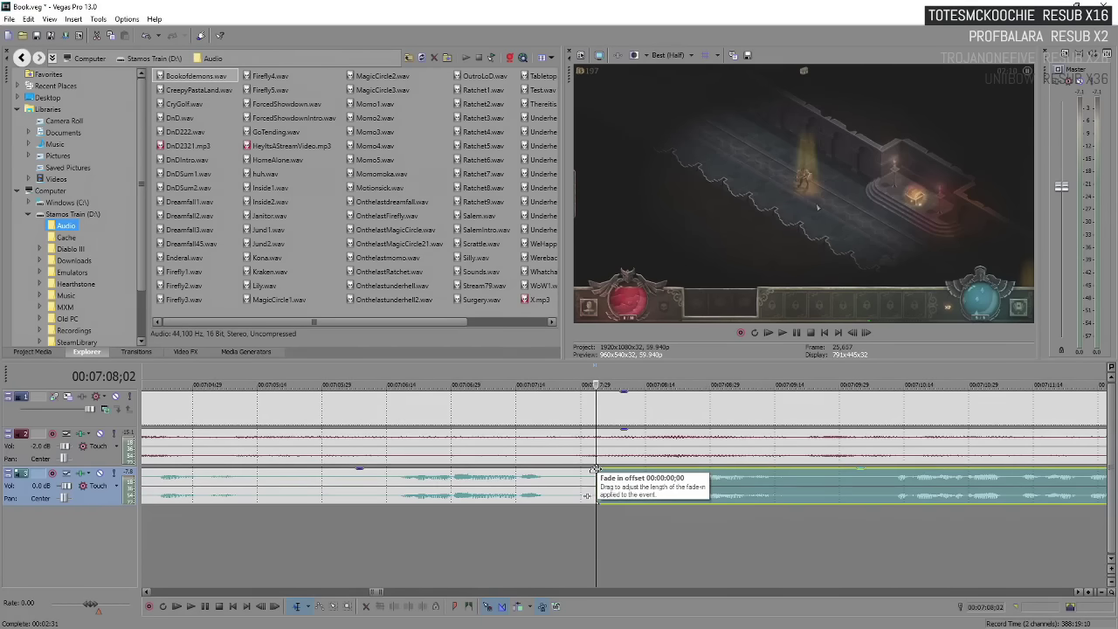
mouse_move(595, 469)
mouse_down()
mouse_move(669, 473)
mouse_move(598, 476)
mouse_up()
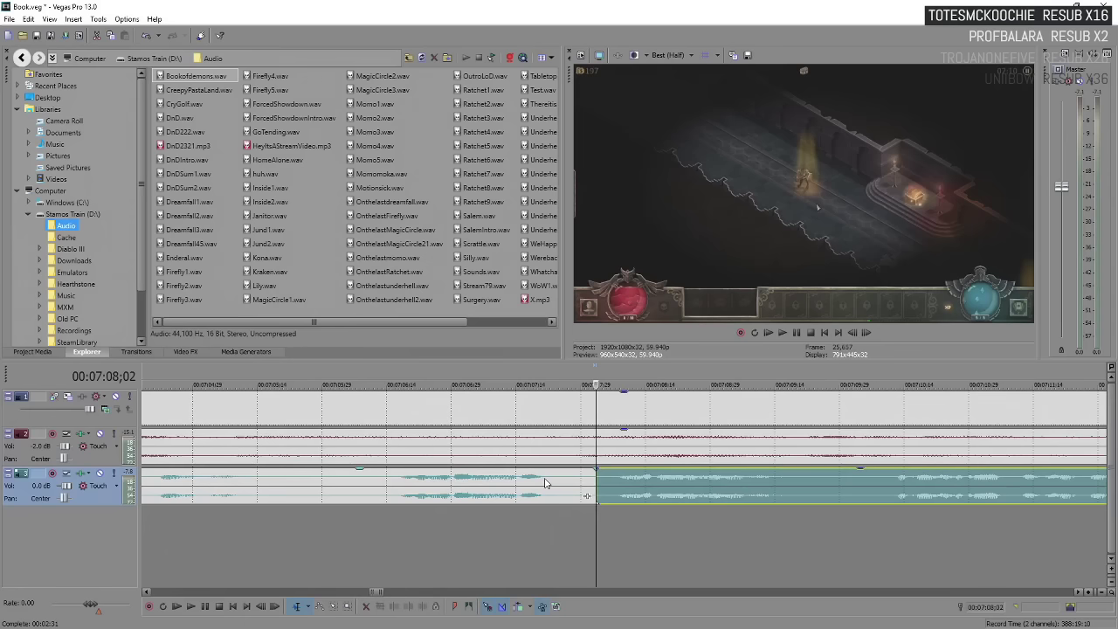
Play the commentary from 00:07:08;03 to the Health Potion card, pausing at 00:07:25;11 and 00:07:28;27.
click(600, 495)
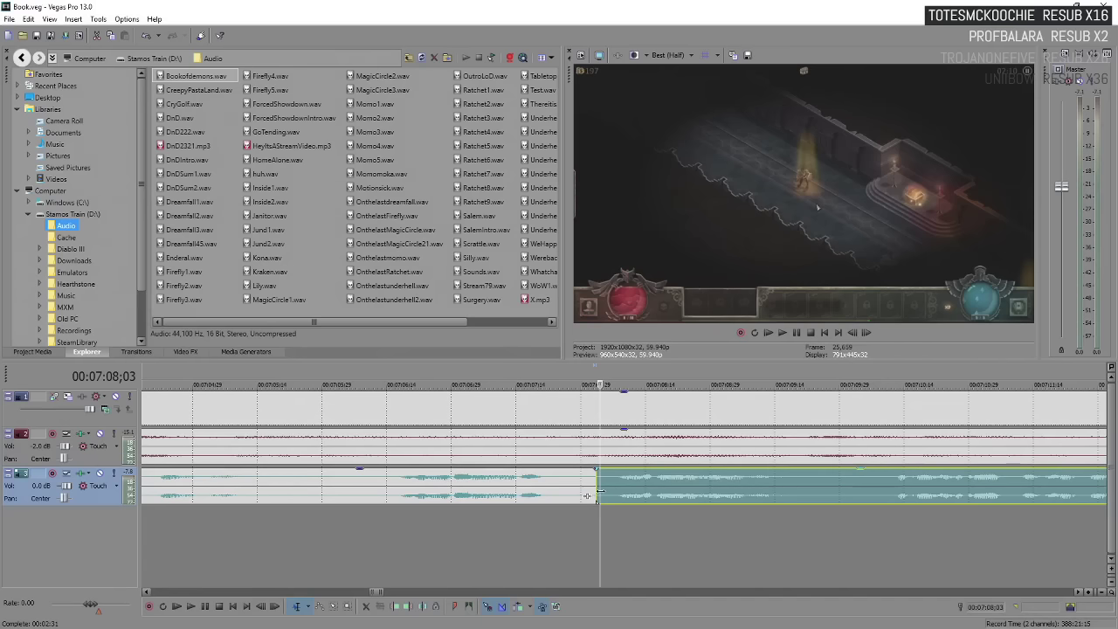
key(space)
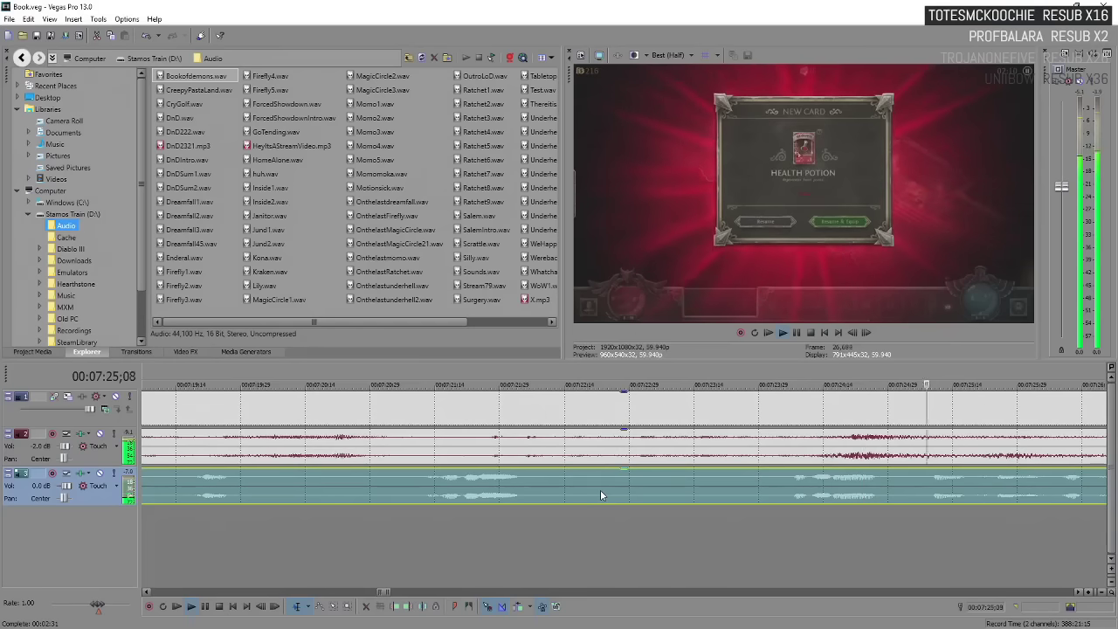
key(Return)
scroll(740, 507, down, 4)
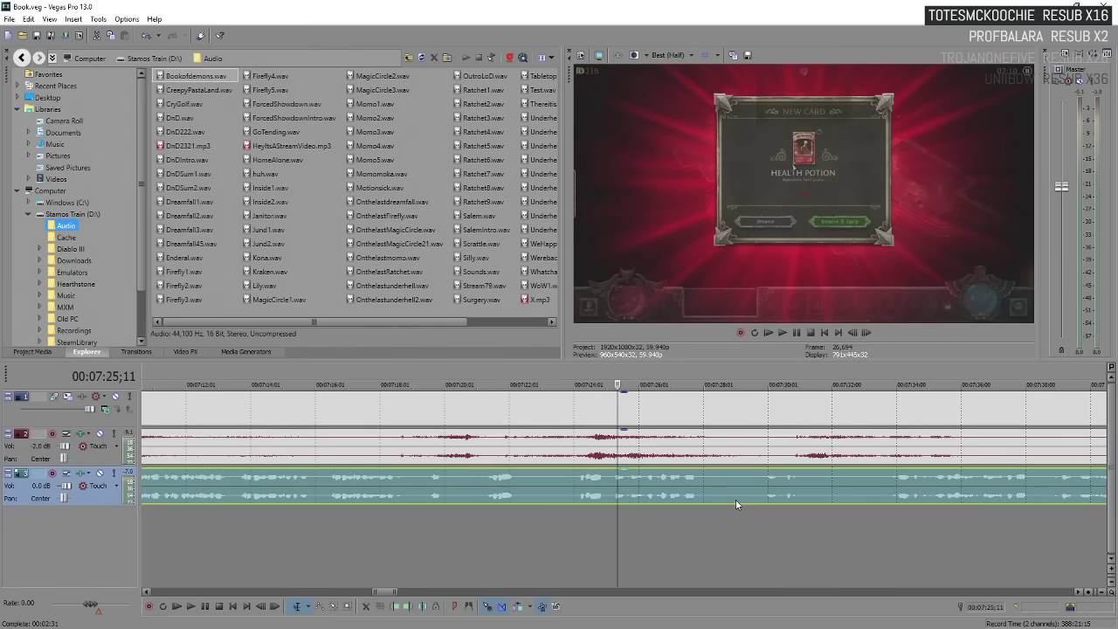
key(space)
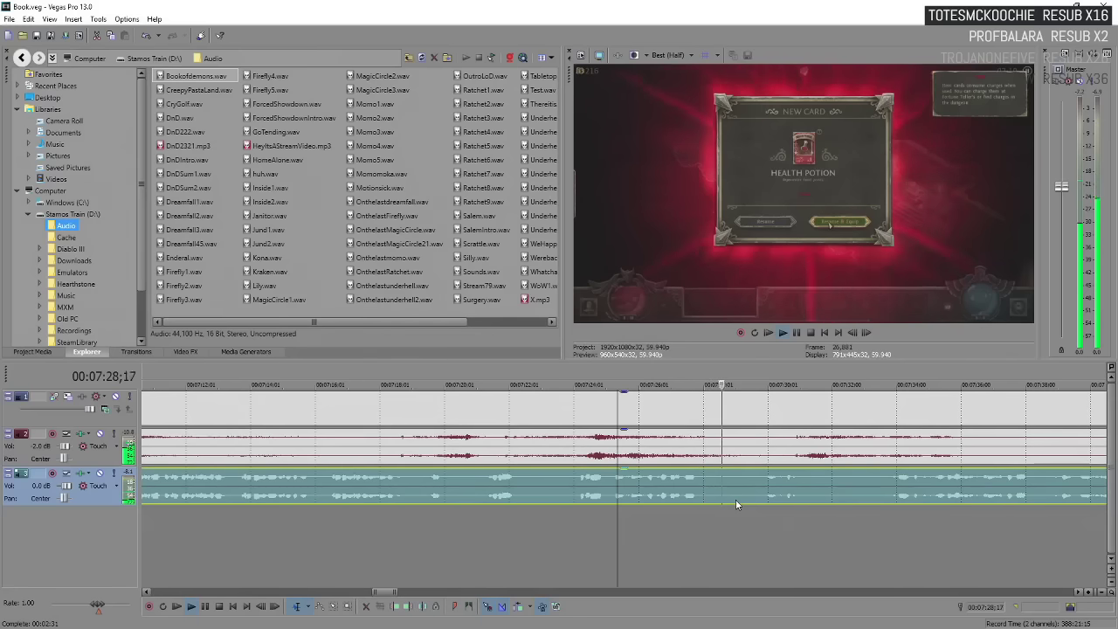
key(Return)
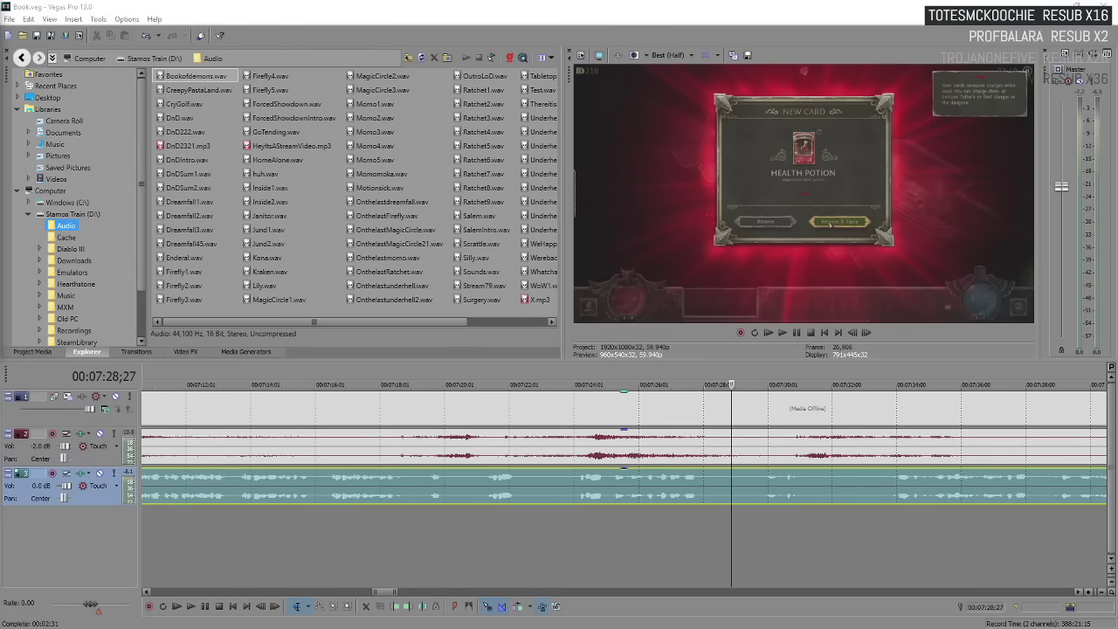
Play on into the Cards tutorial and pause at 00:07:37;24.
key(space)
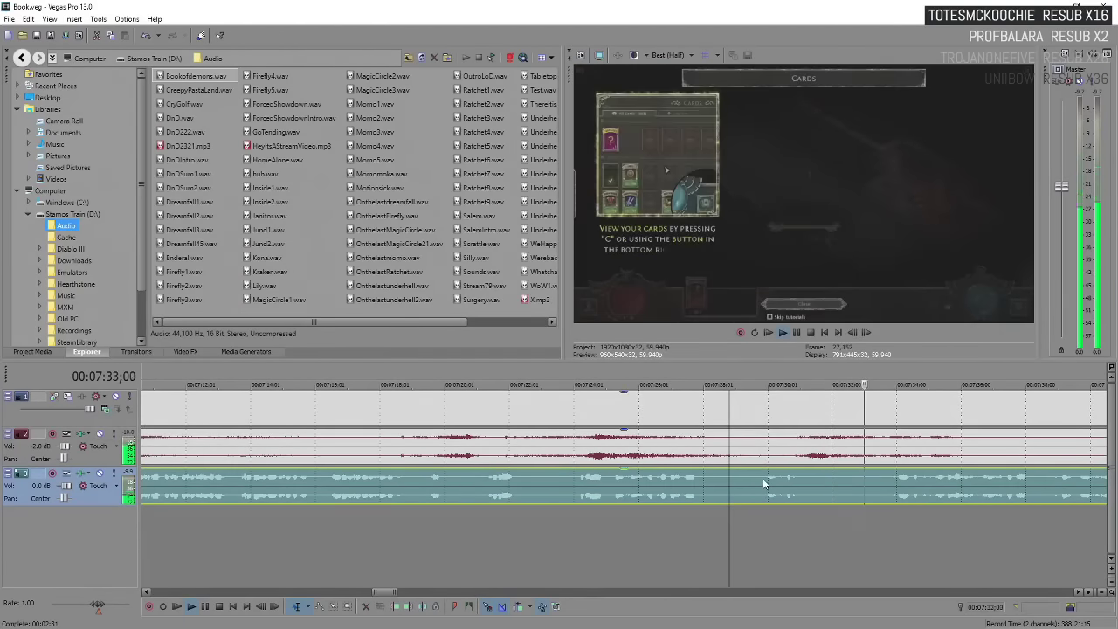
scroll(790, 475, down, 2)
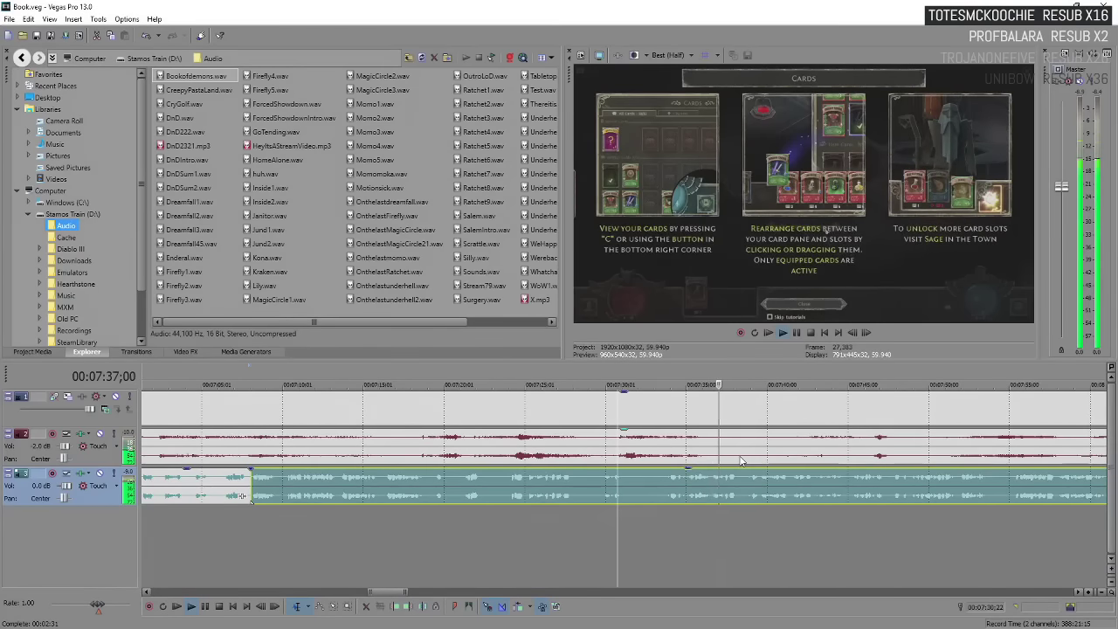
key(Return)
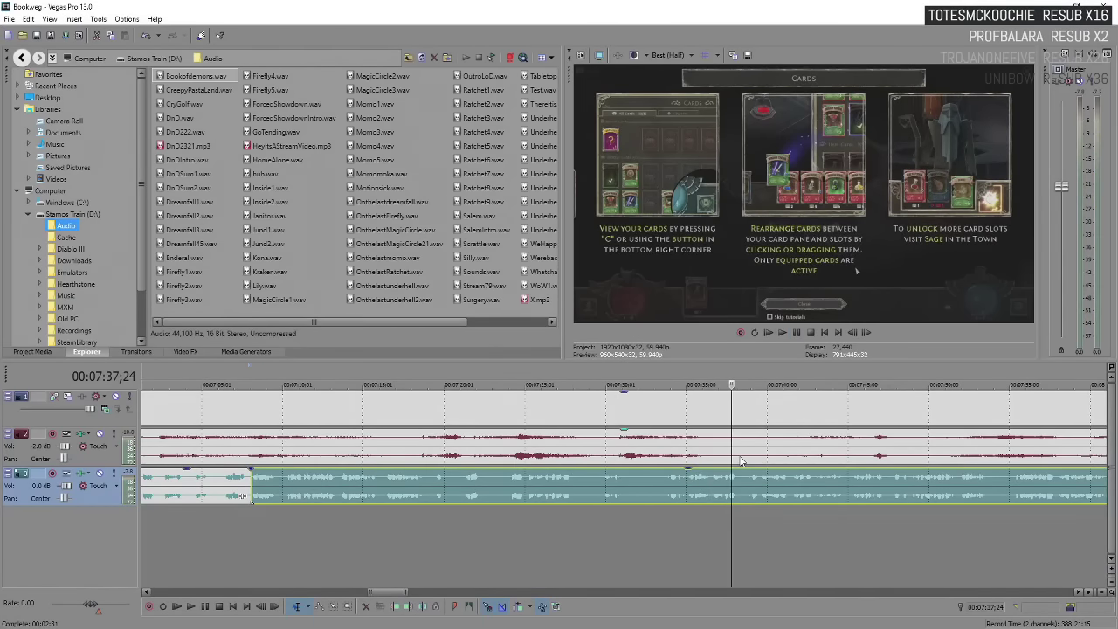
Play from the Cards tutorial through the dungeon walk to the Heart Points tutorial, pausing at 00:07:54;20.
key(Return)
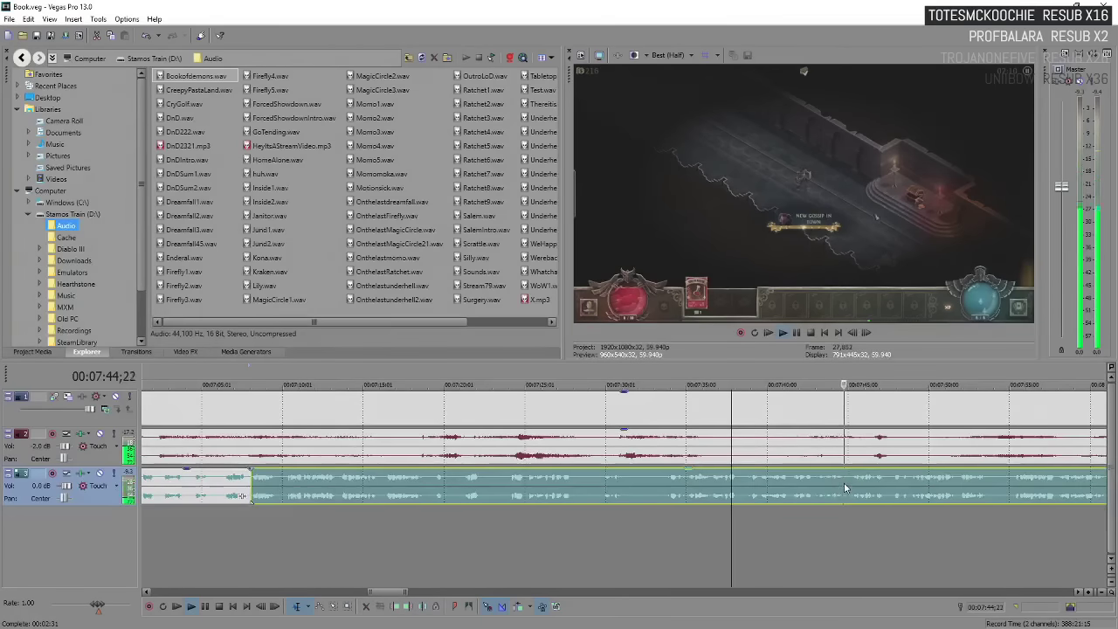
scroll(843, 482, down, 5)
scroll(732, 485, up, 2)
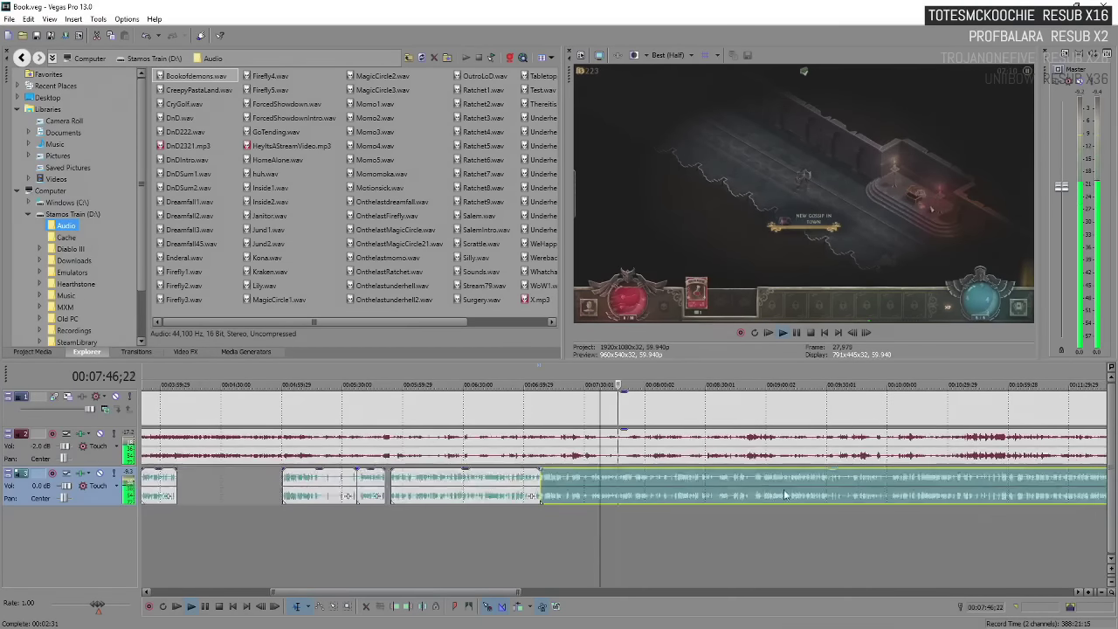
scroll(784, 492, up, 1)
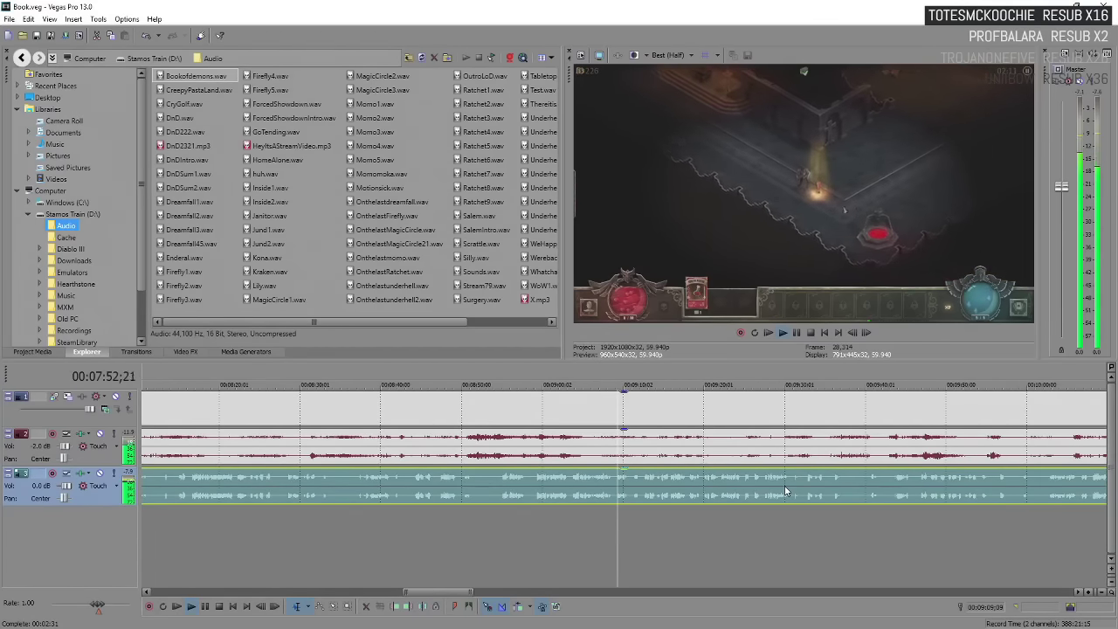
key(Return)
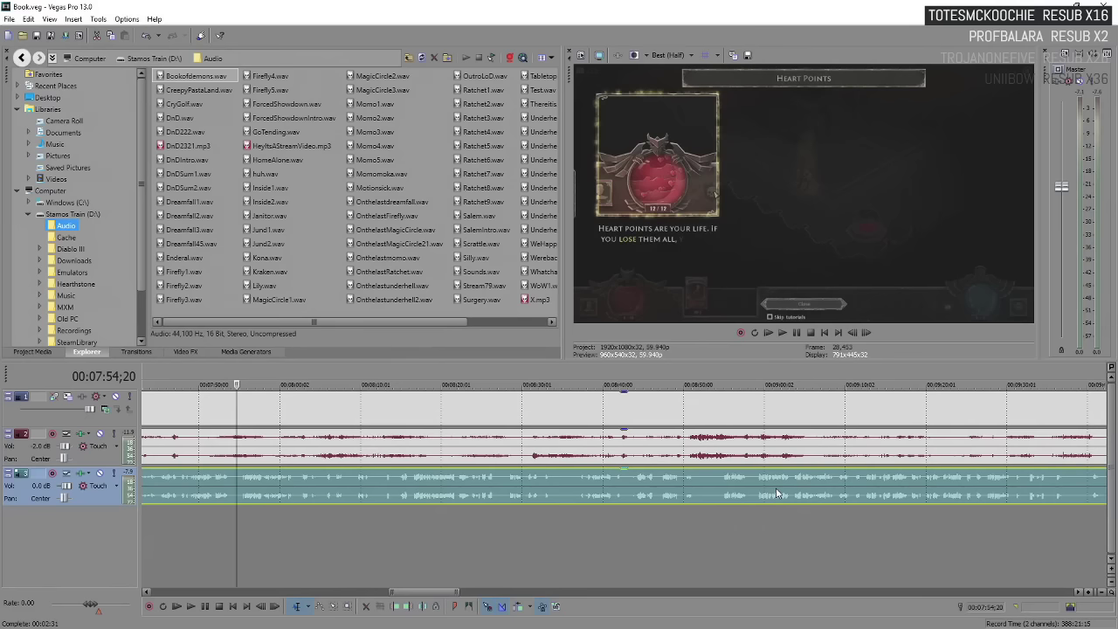
Review the commentary over the Heart Points tutorial, pausing at 00:07:55;19 and 00:07:58;04.
key(Return)
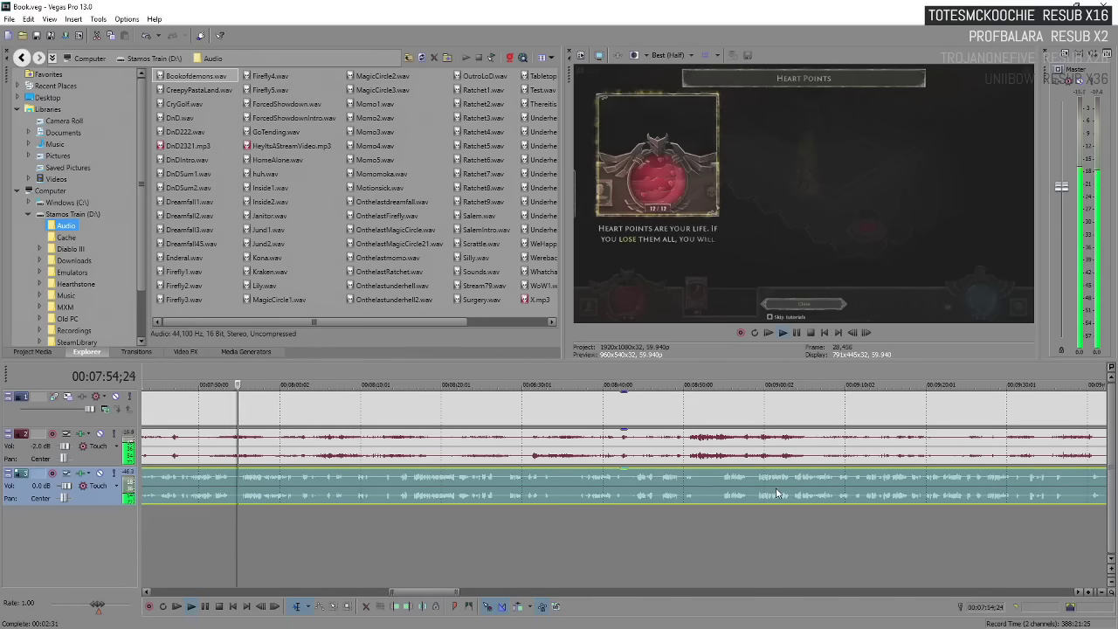
key(Return)
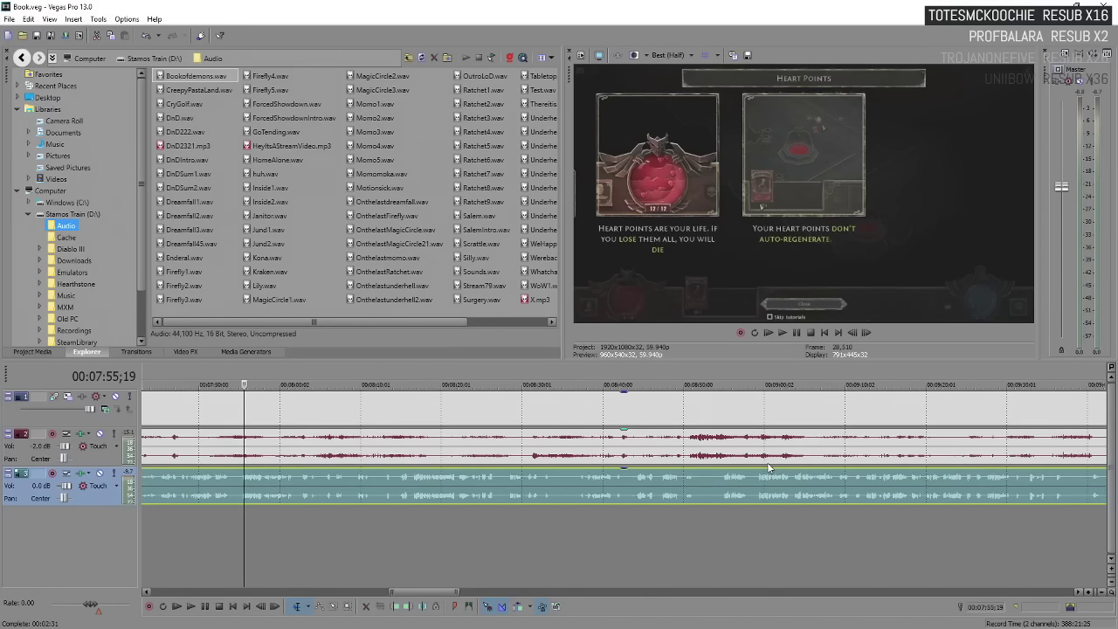
key(space)
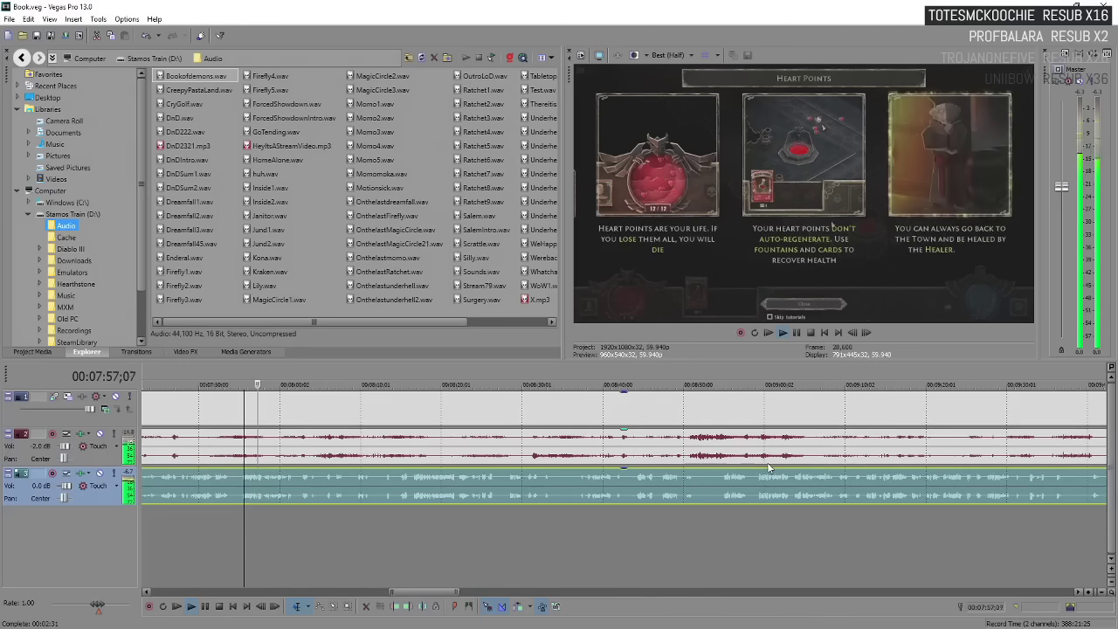
key(Return)
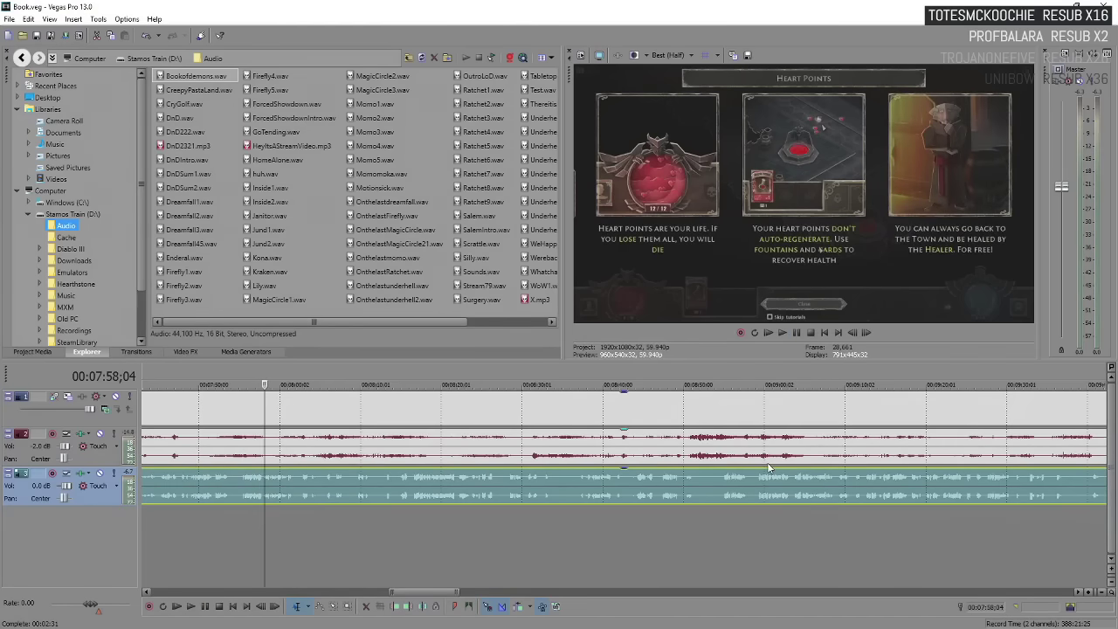
Play on through the dungeon footage to the Level Up tutorial and pause at 00:08:18;12.
key(space)
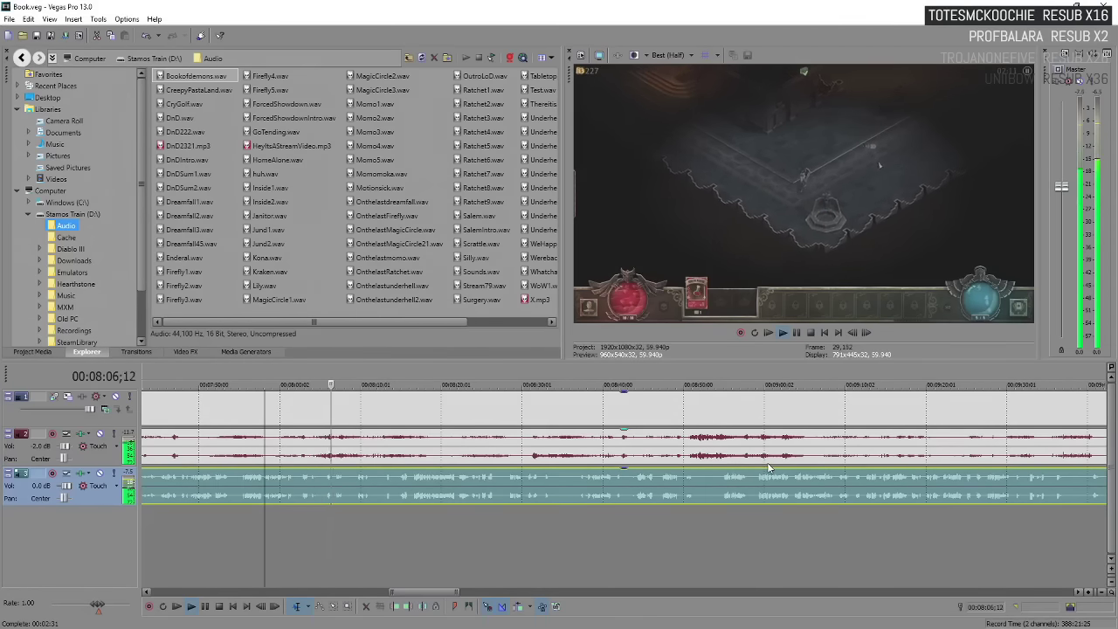
scroll(778, 489, down, 3)
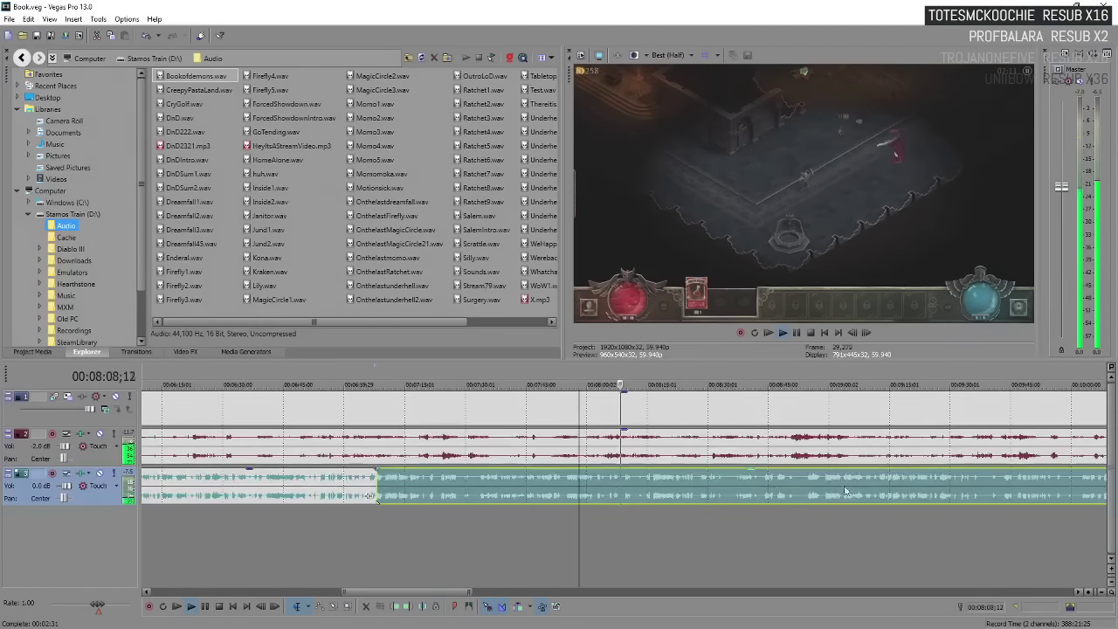
scroll(852, 485, up, 3)
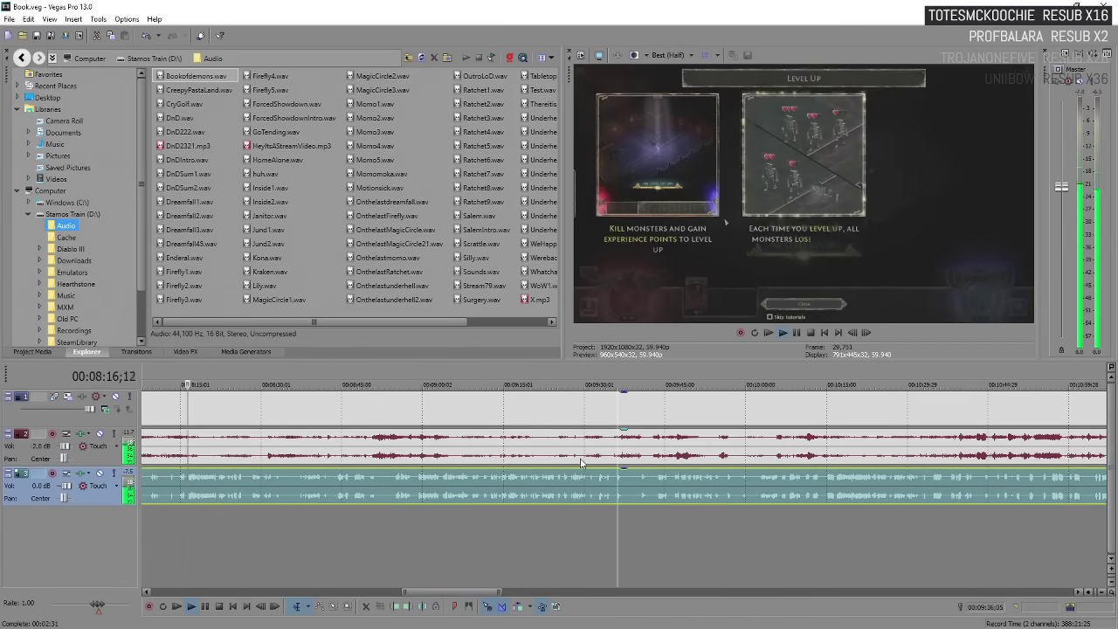
key(Return)
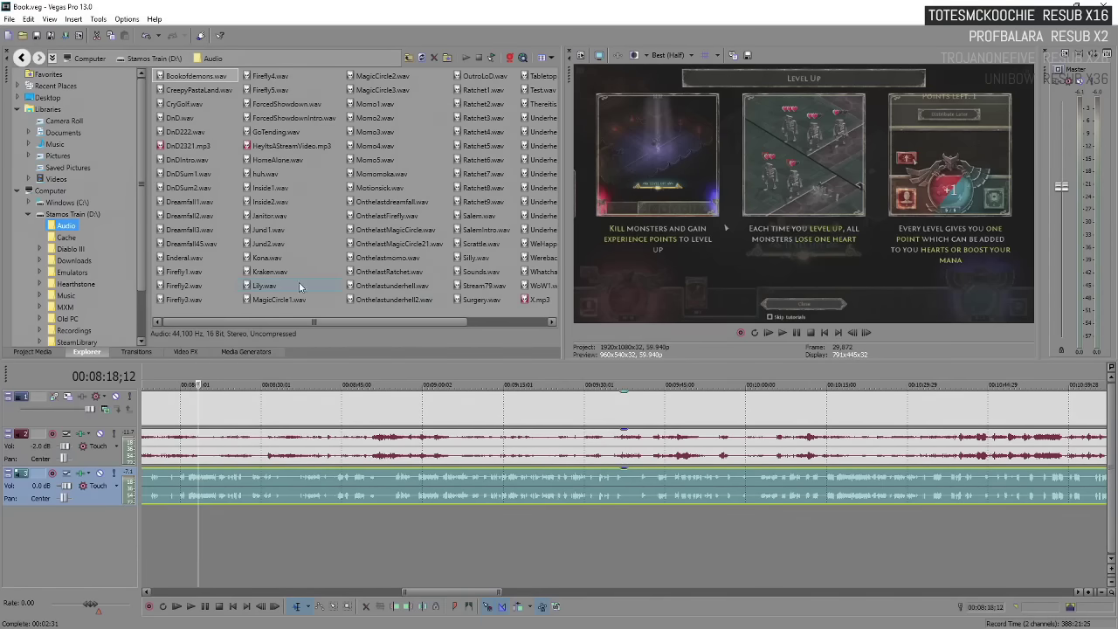
Replay the commentary over the Level Up tutorial from 00:08:16;00, pausing at 00:08:19;13, 00:08:22;03 and 00:08:24;04.
click(185, 491)
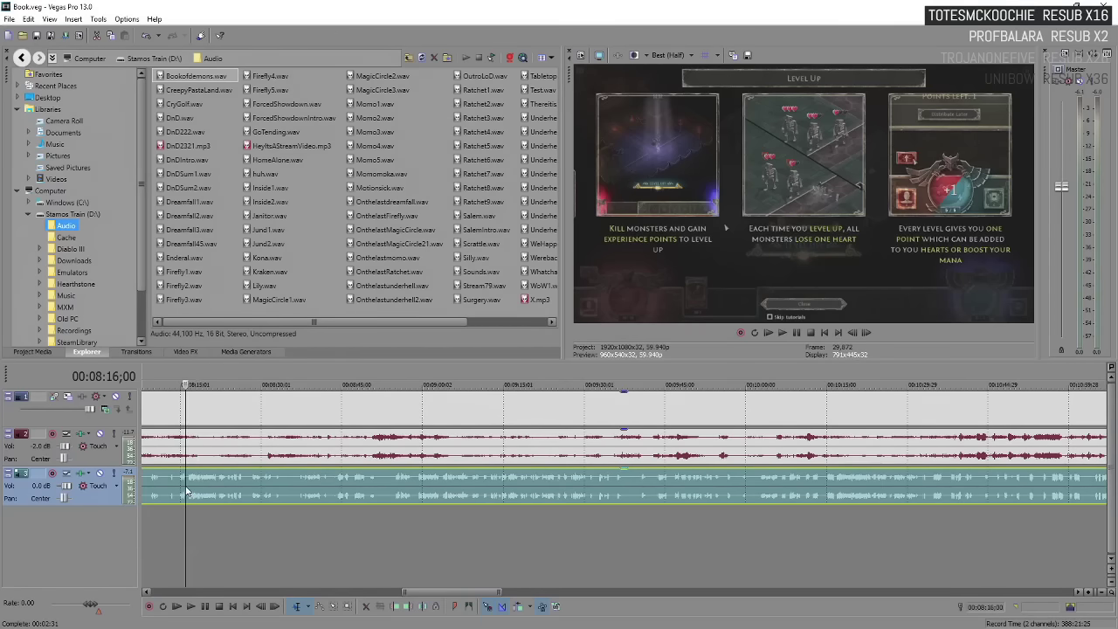
key(space)
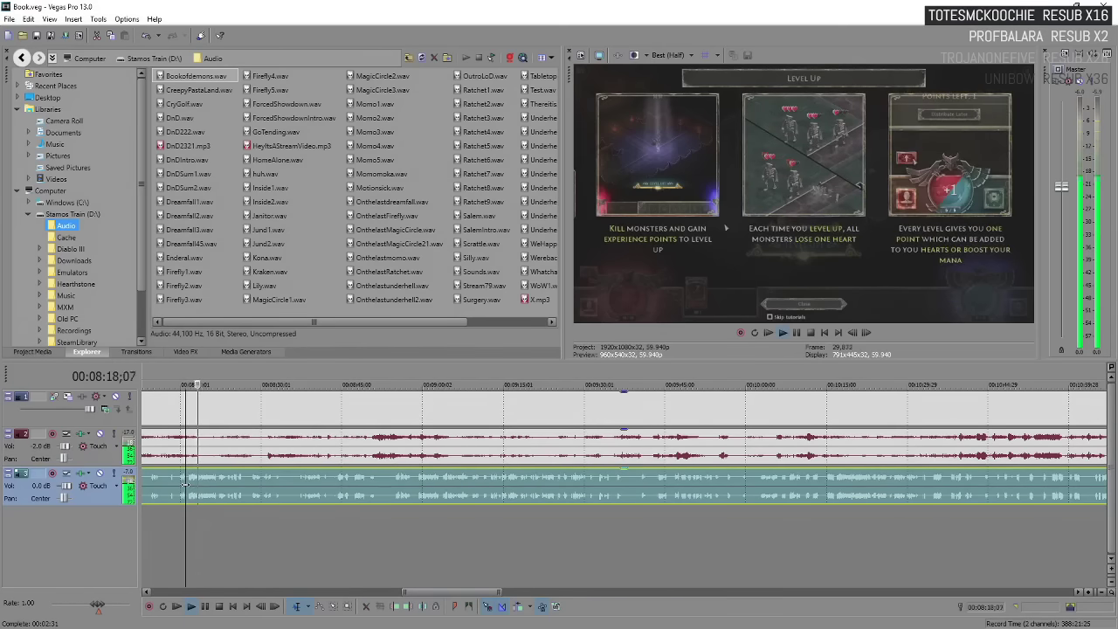
key(Return)
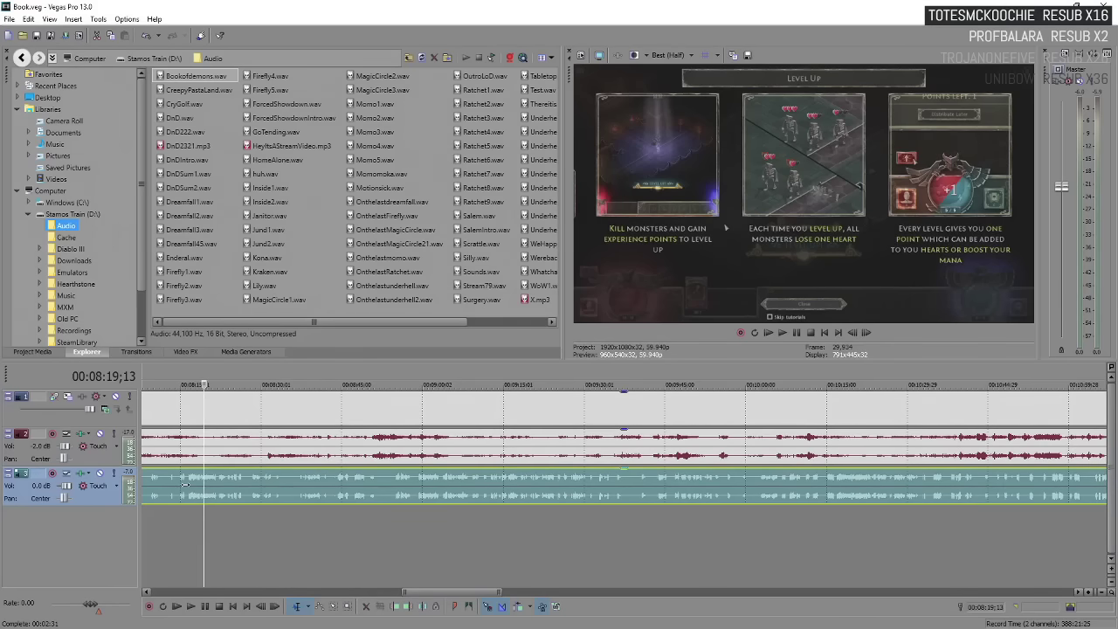
key(space)
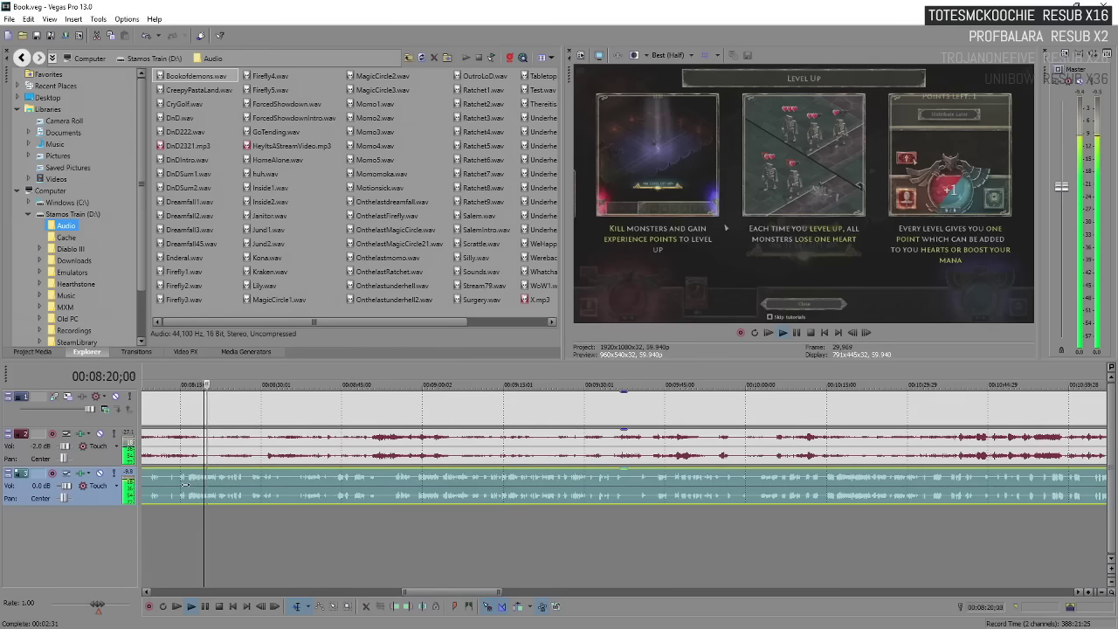
key(Return)
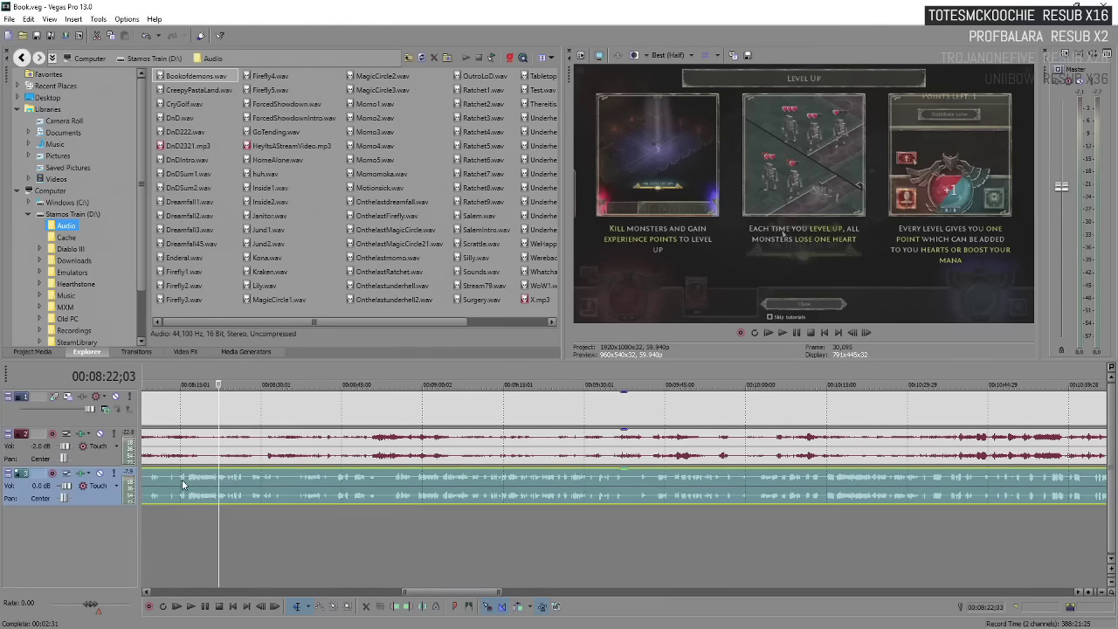
key(space)
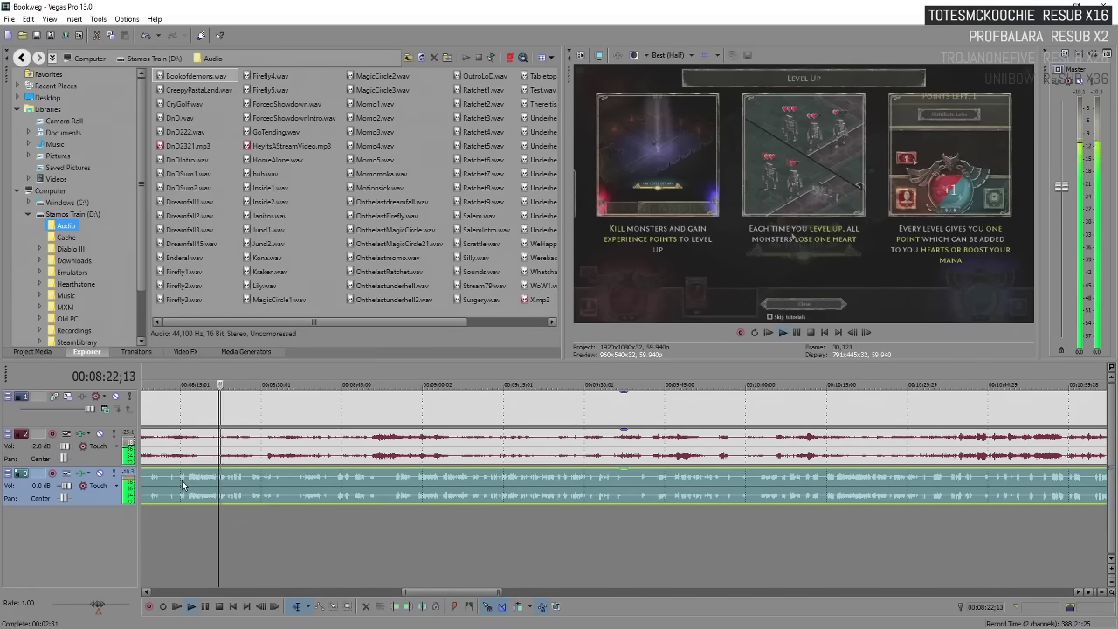
key(Return)
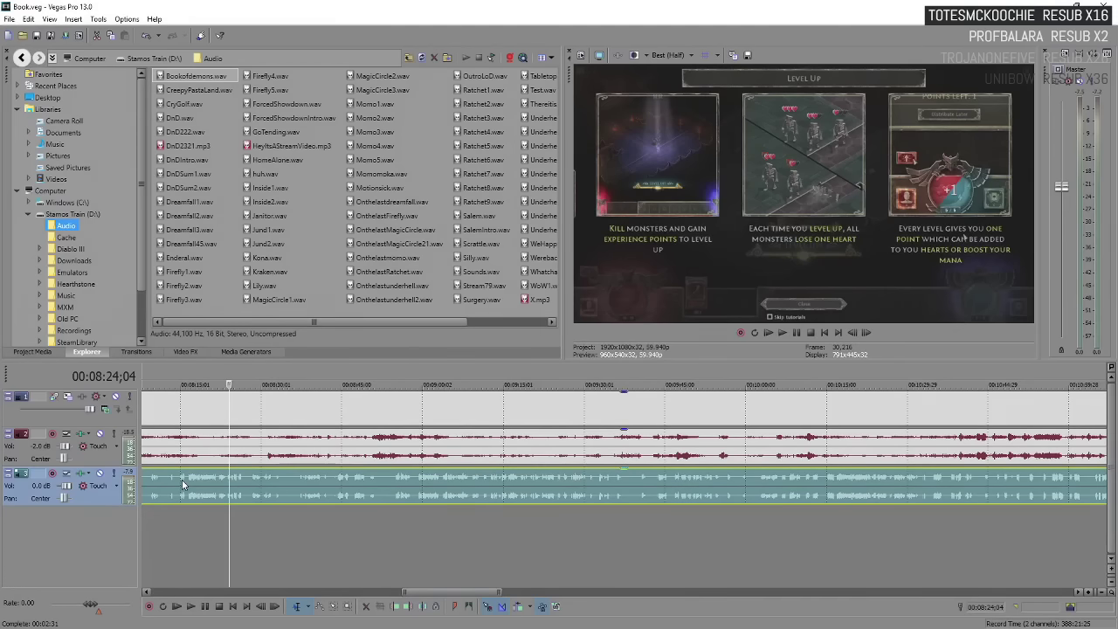
Play through the level-up point choice in the game footage, pausing at 00:08:27;11, 00:08:32;22 and 00:08:35;01.
key(space)
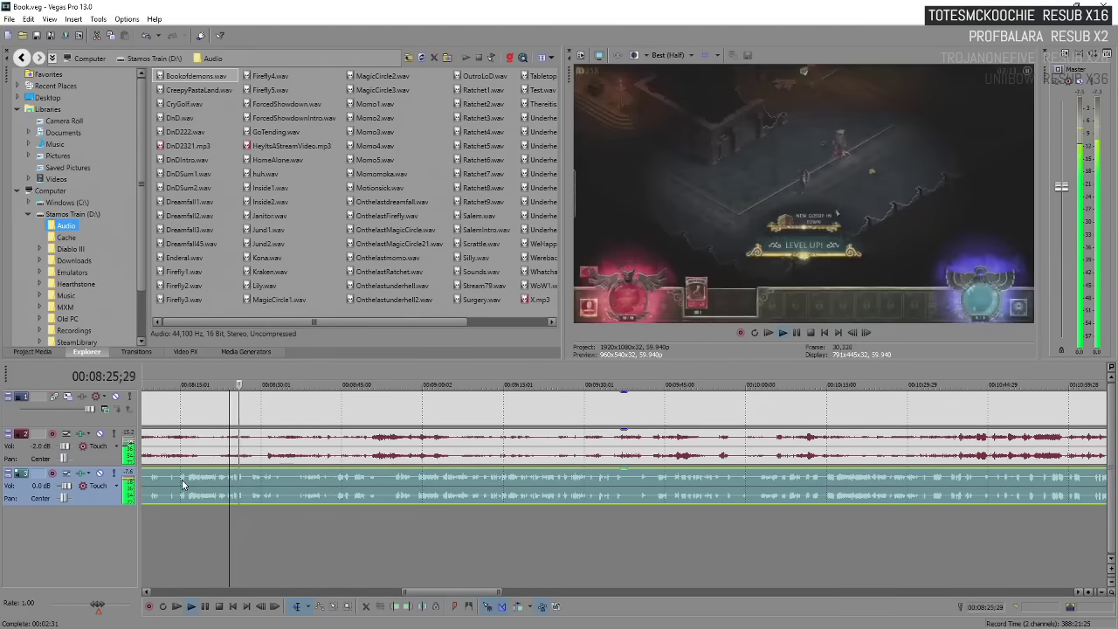
key(Return)
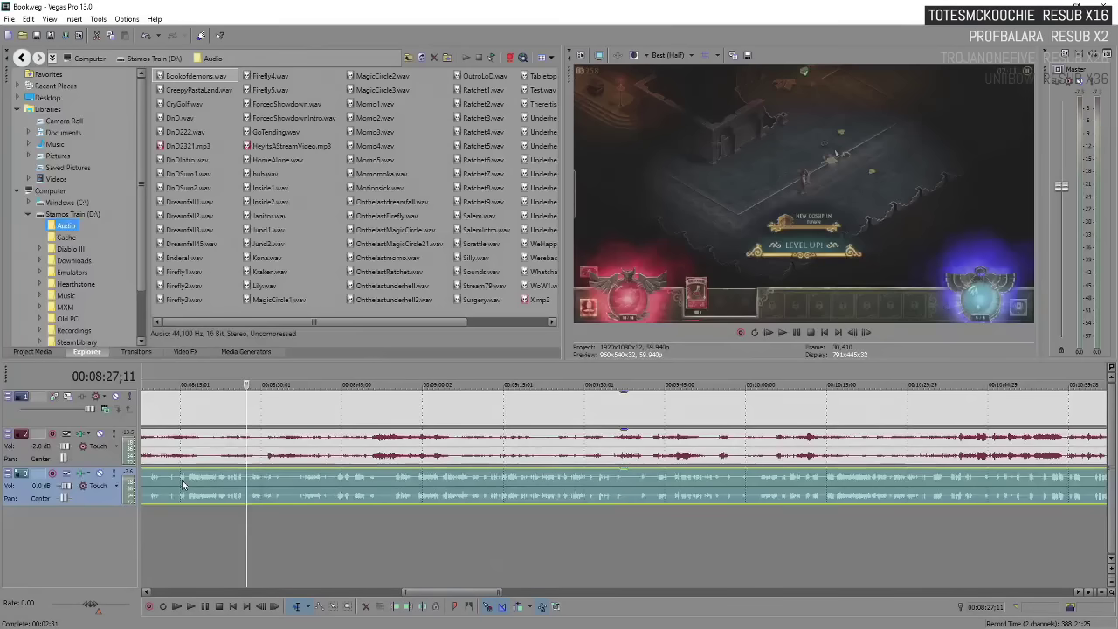
key(space)
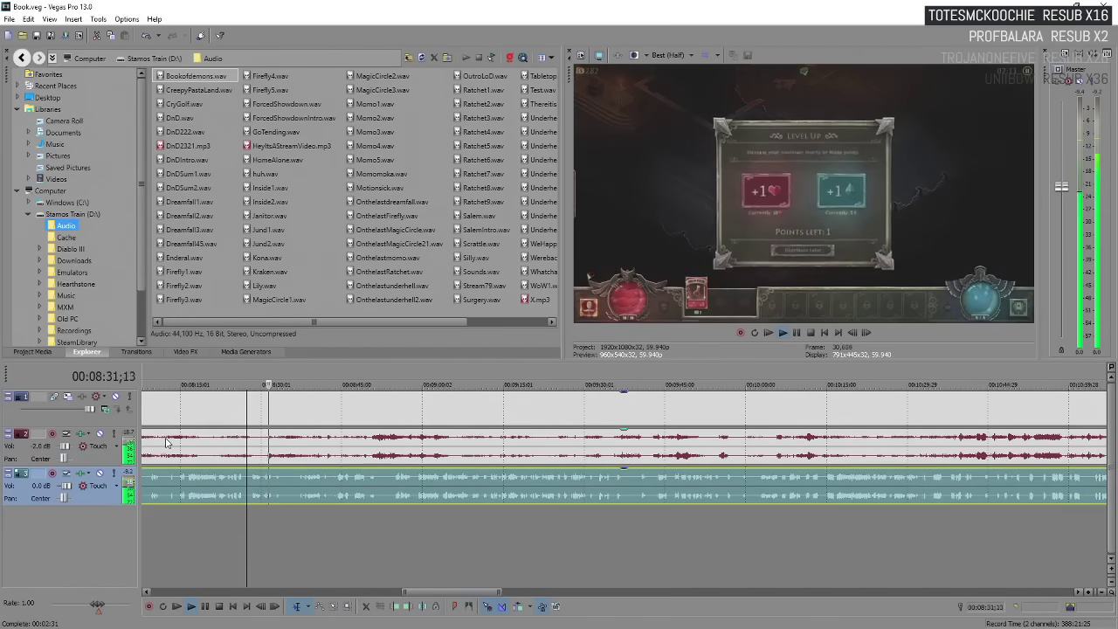
key(space)
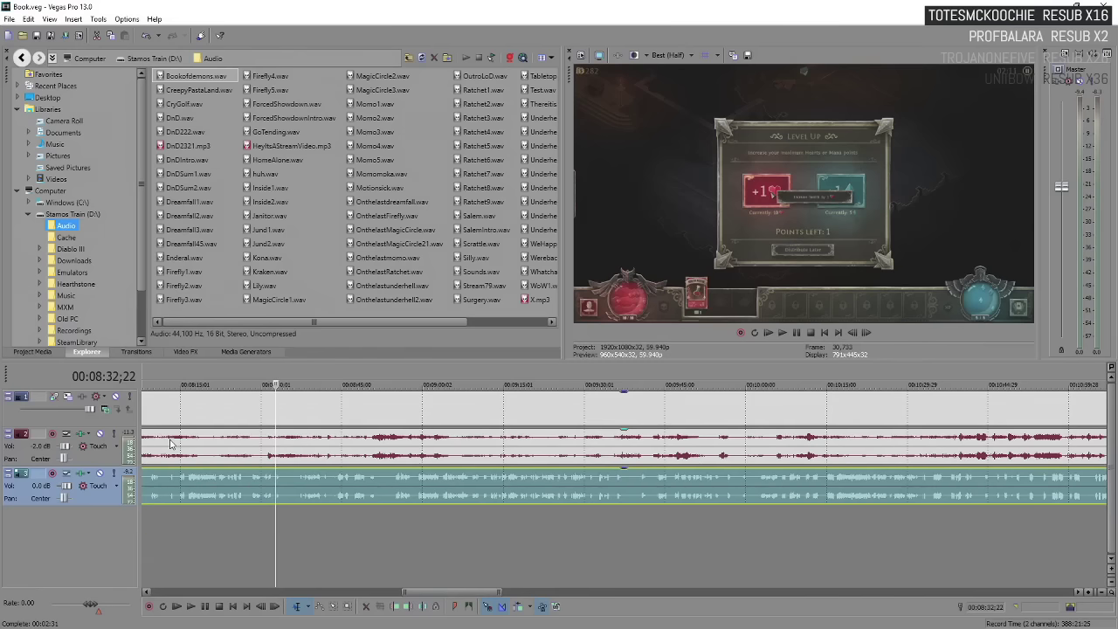
key(space)
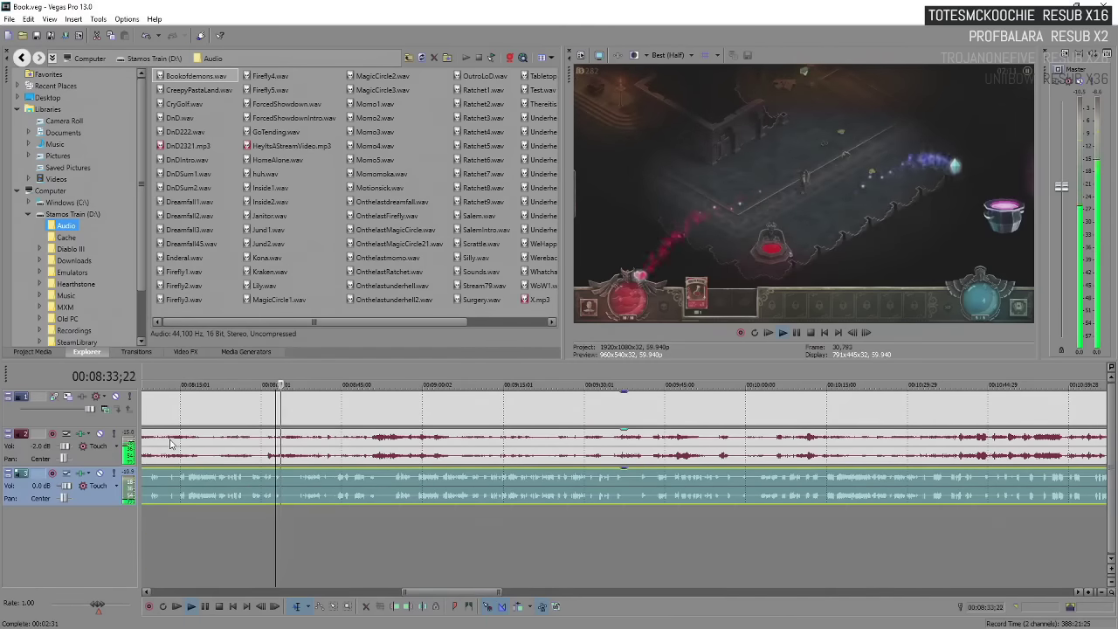
key(space)
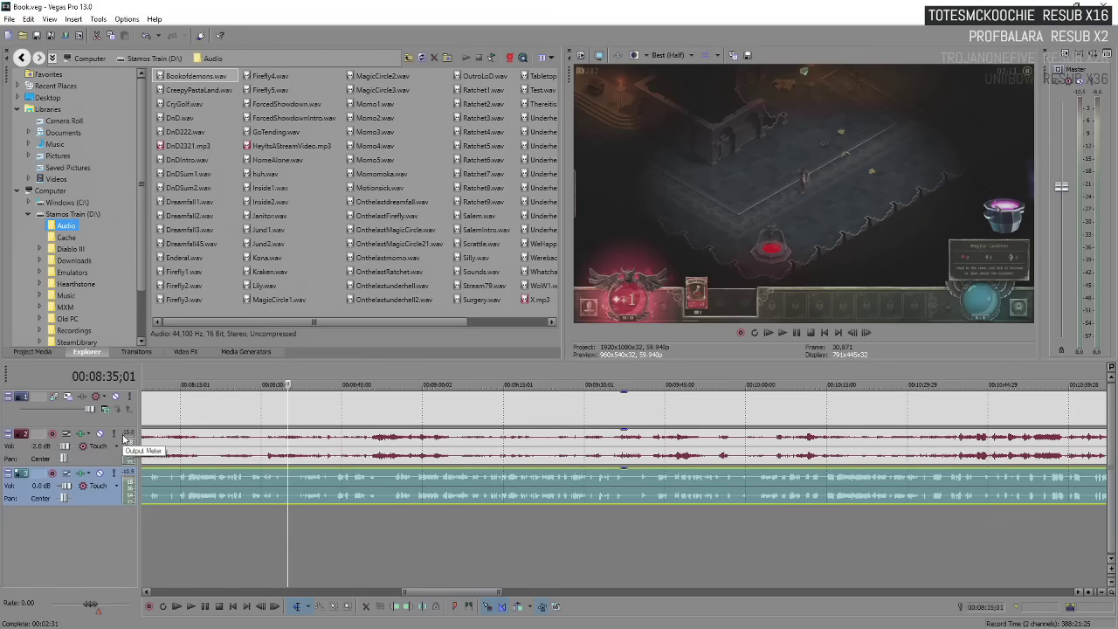
Play on through the dungeon footage to the level map screen, pausing at 00:08:58;13 and 00:09:08;14.
key(space)
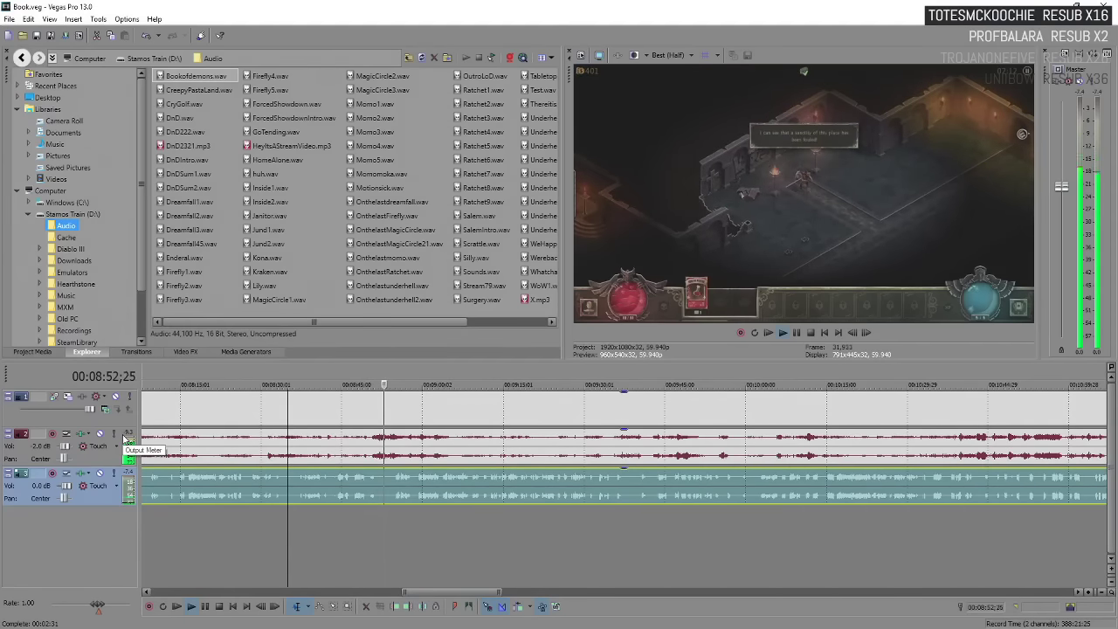
scroll(734, 493, down, 3)
click(733, 493)
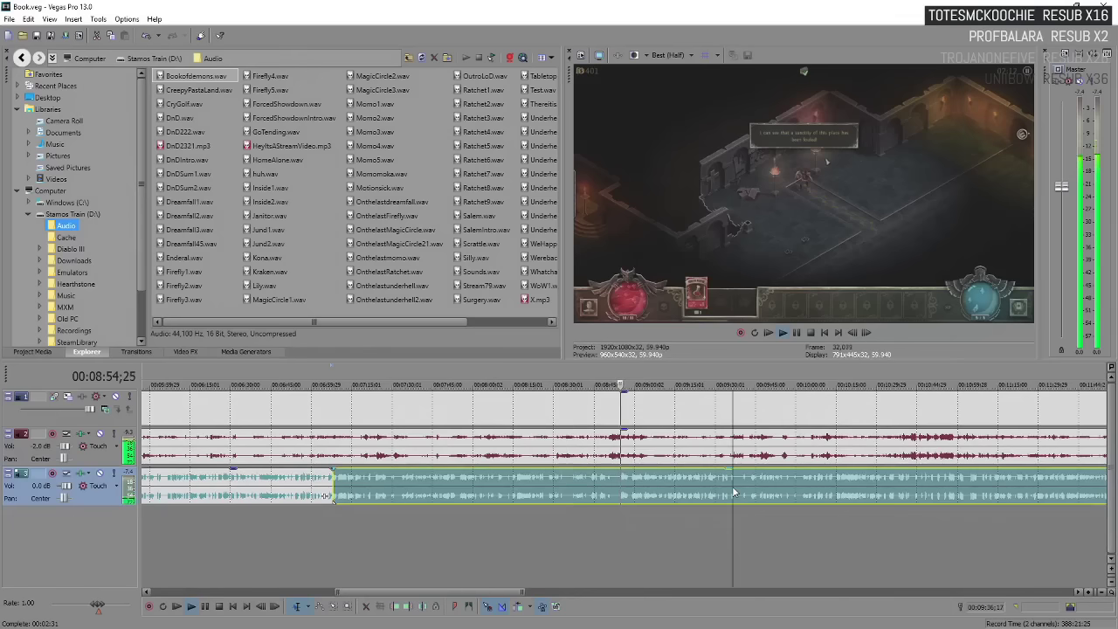
scroll(661, 494, up, 3)
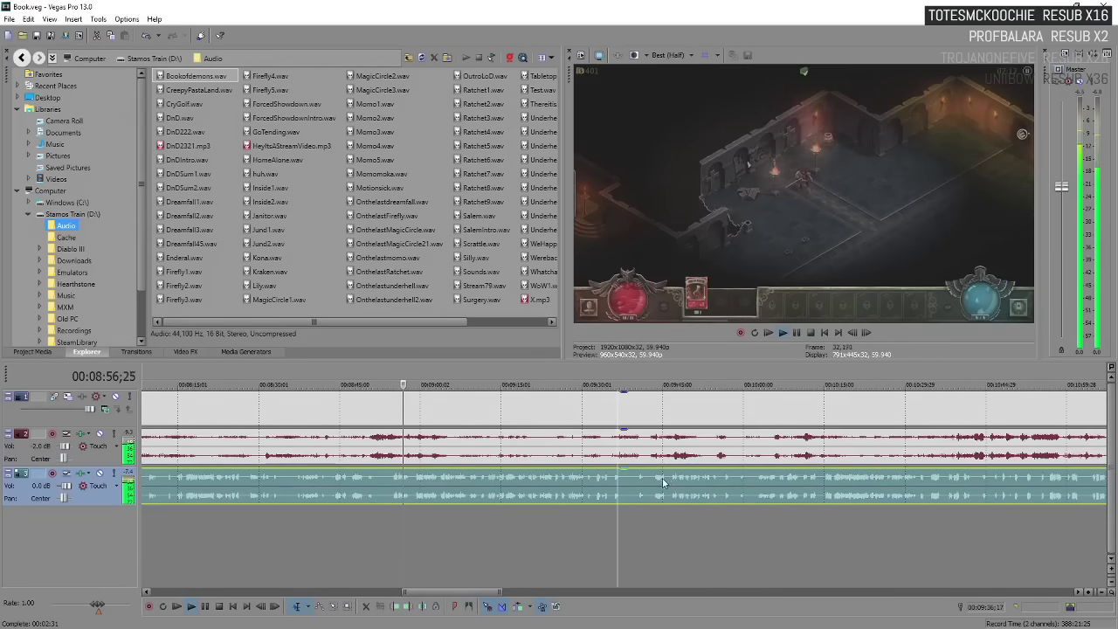
key(Return)
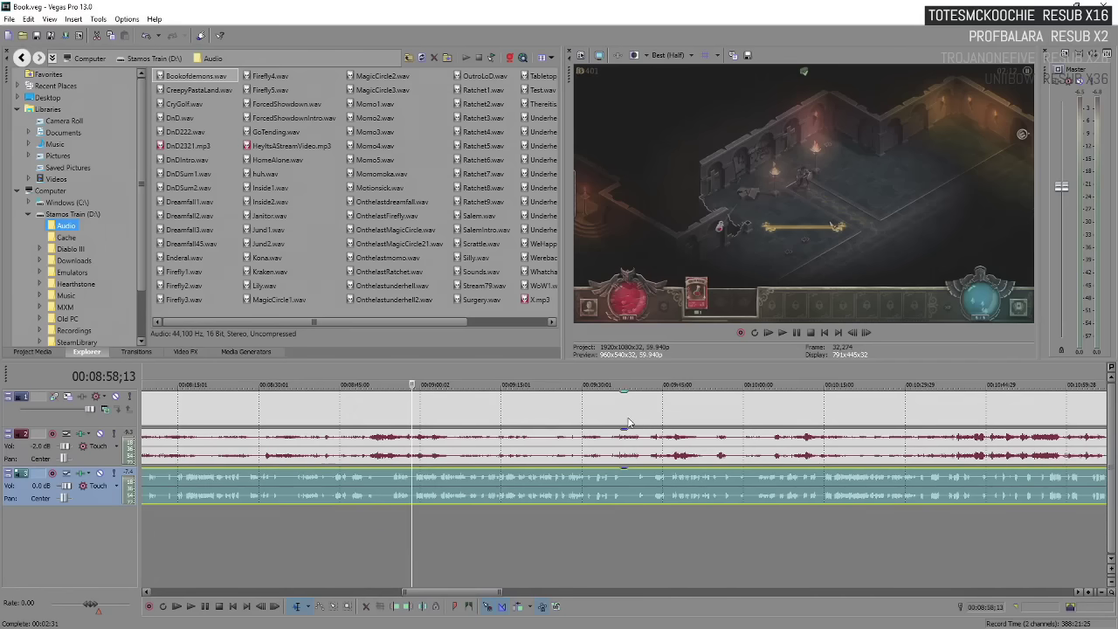
key(space)
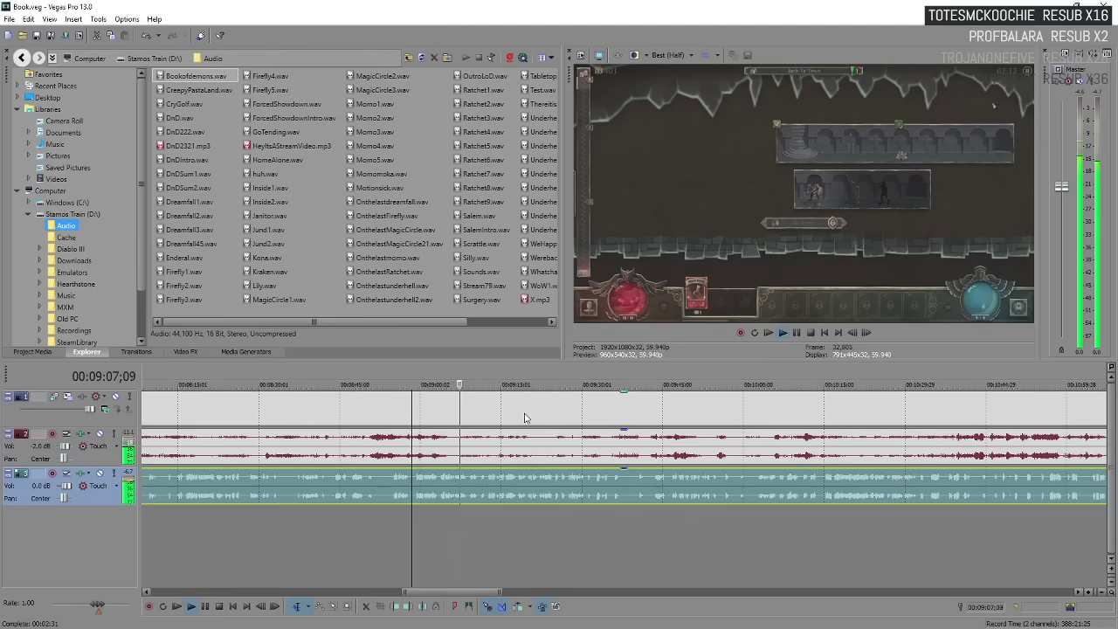
key(space)
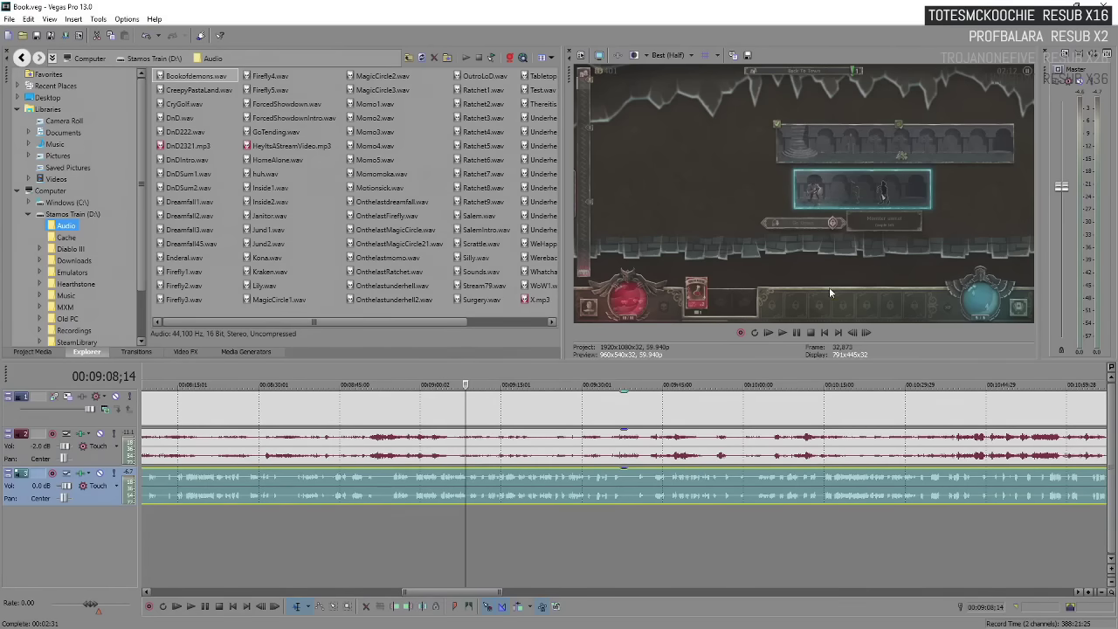
Play from the level map through the Zombie Mechanics tutorial and pause at 00:09:29;08.
key(space)
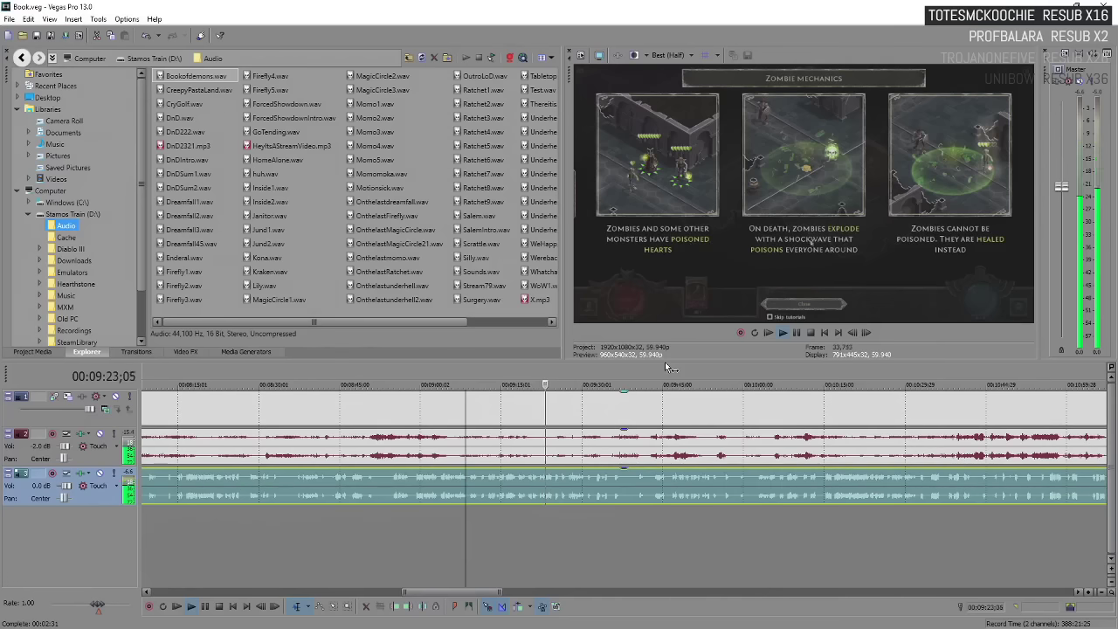
scroll(725, 446, down, 5)
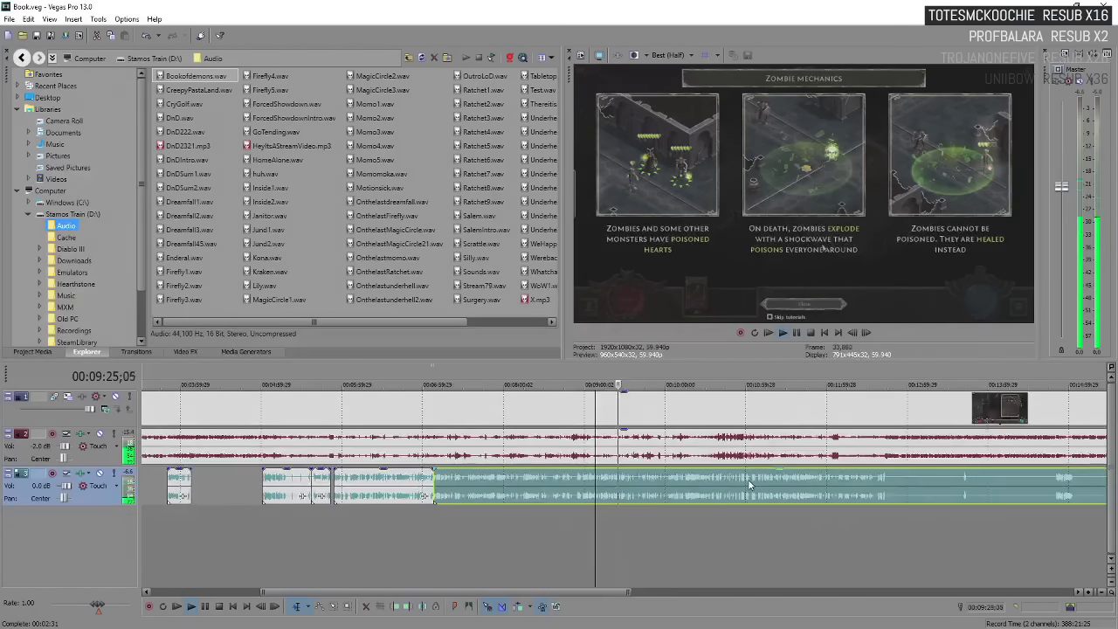
scroll(749, 485, up, 4)
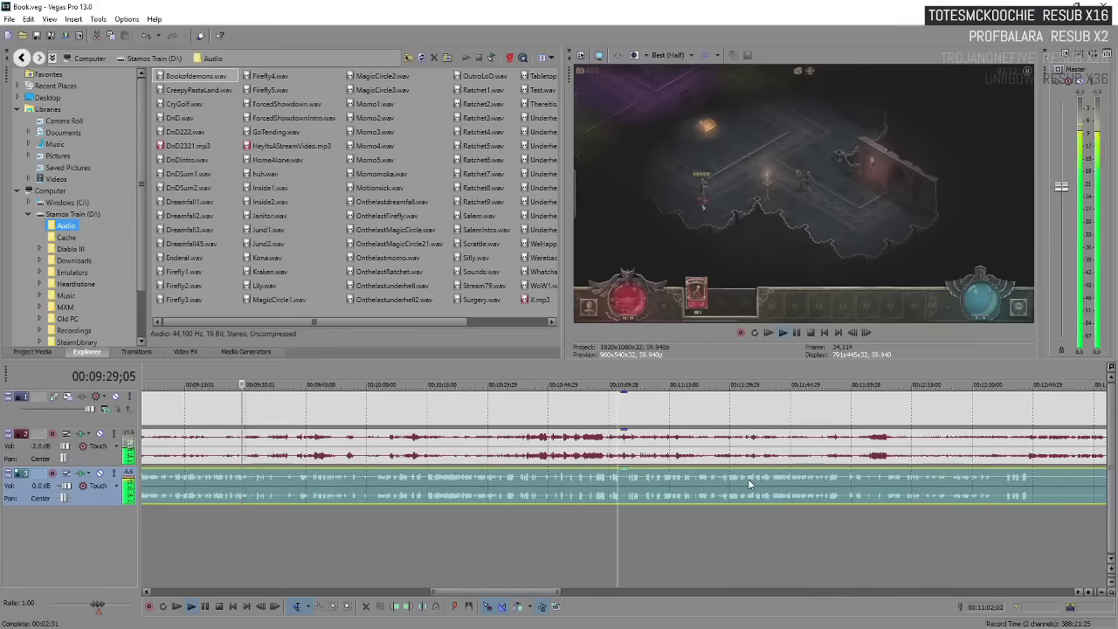
key(Return)
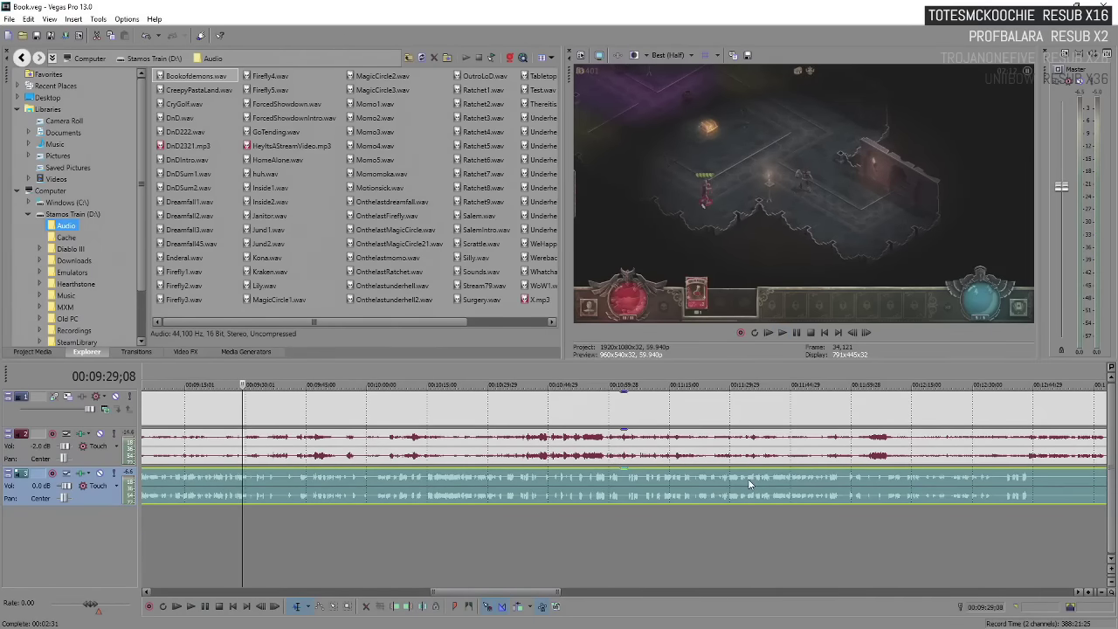
Review the commentary over the card pickup and the boss's appearance, pausing at 00:09:45;21 and 00:10:10;25.
key(space)
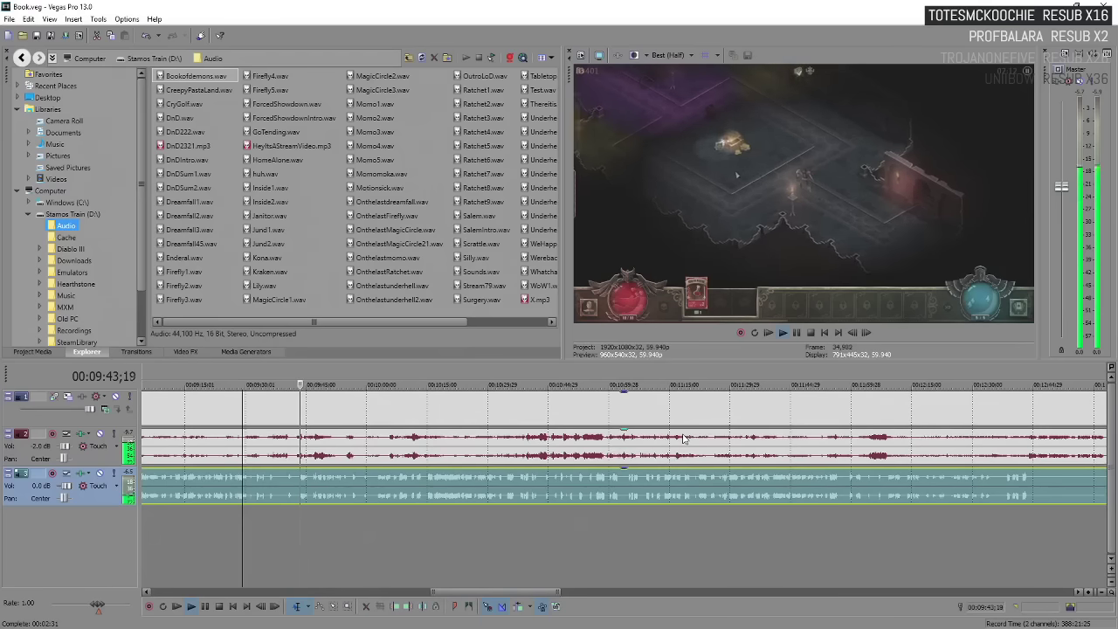
key(Return)
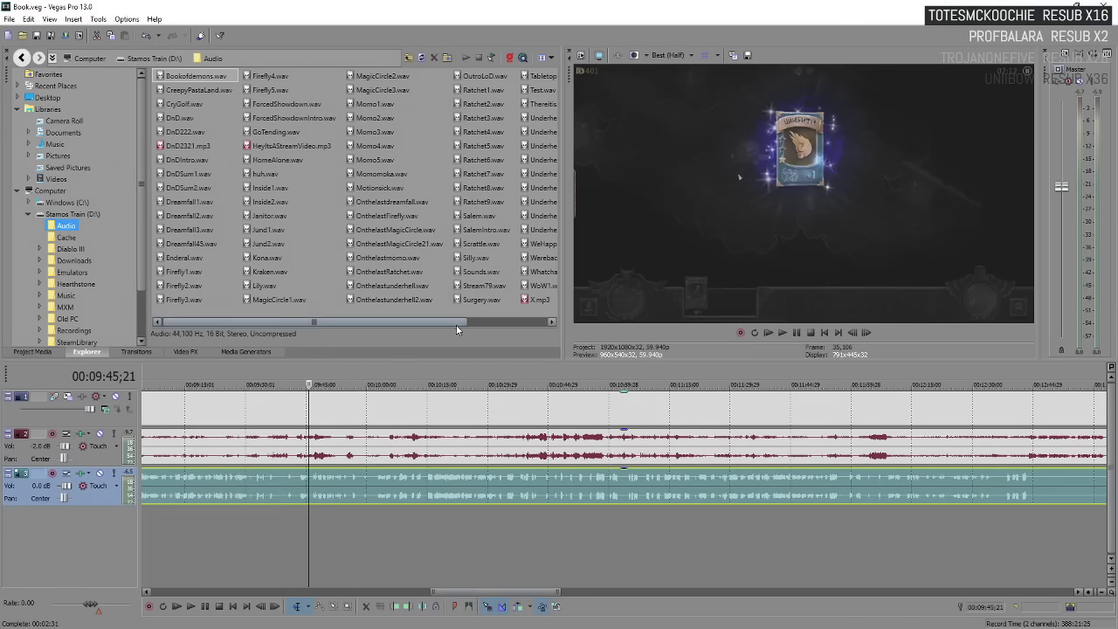
key(space)
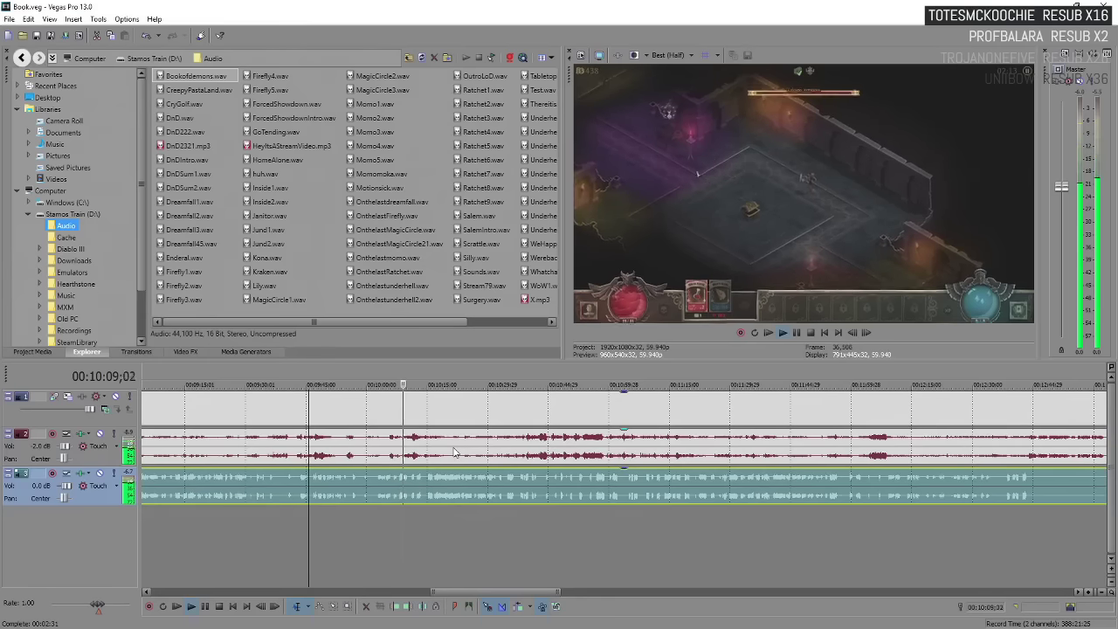
key(Return)
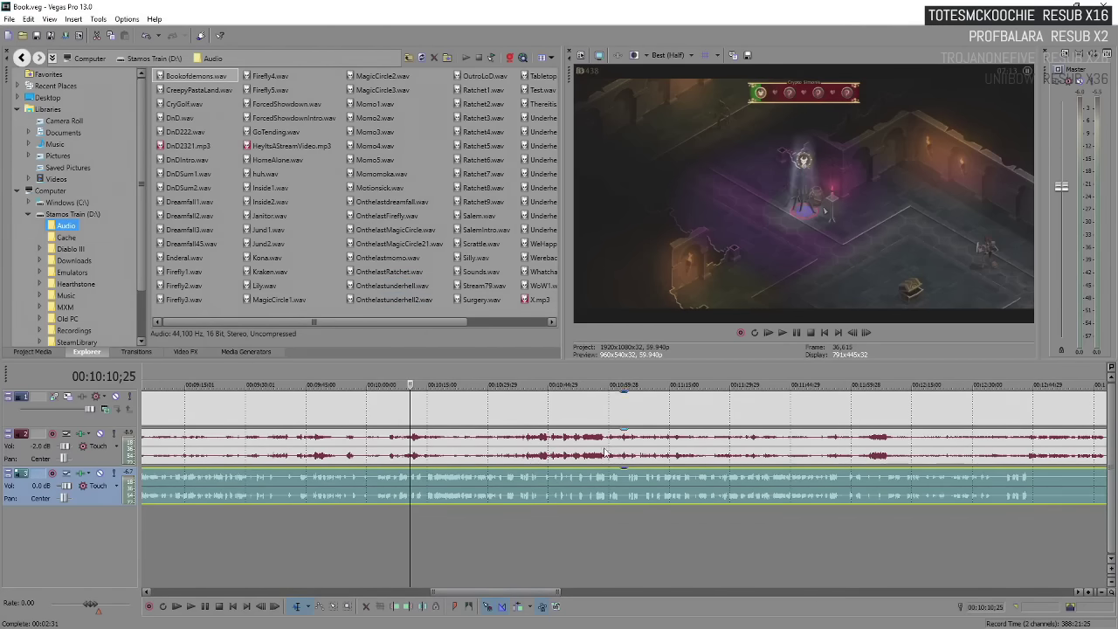
Play on into the Boss Fights tutorial, pausing at 00:10:15;28 and 00:10:22;23.
key(space)
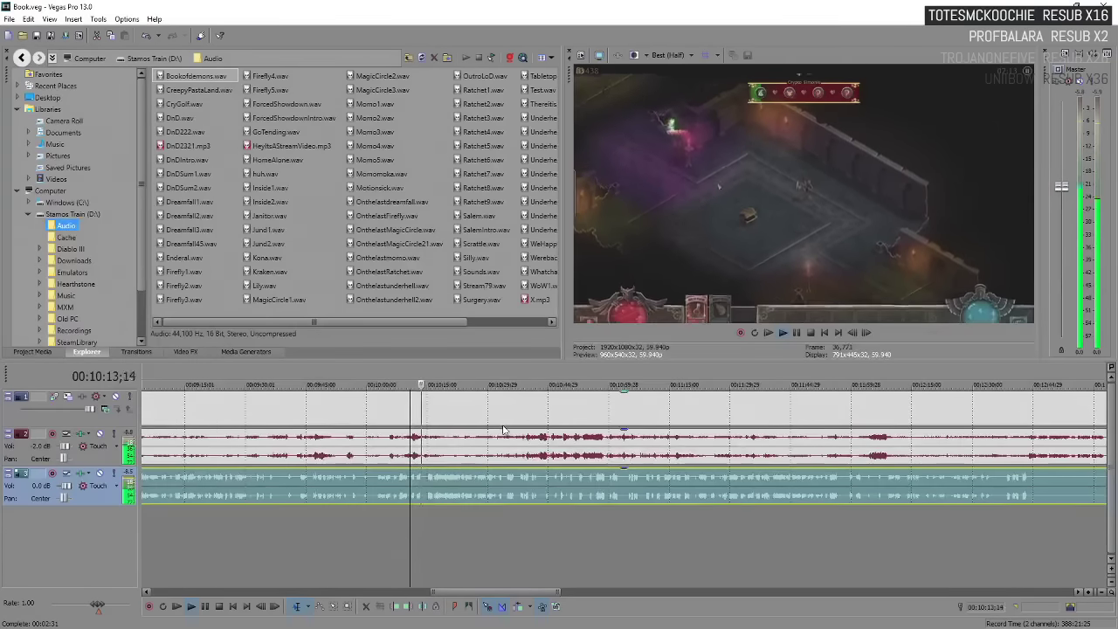
scroll(662, 502, down, 3)
scroll(742, 477, up, 2)
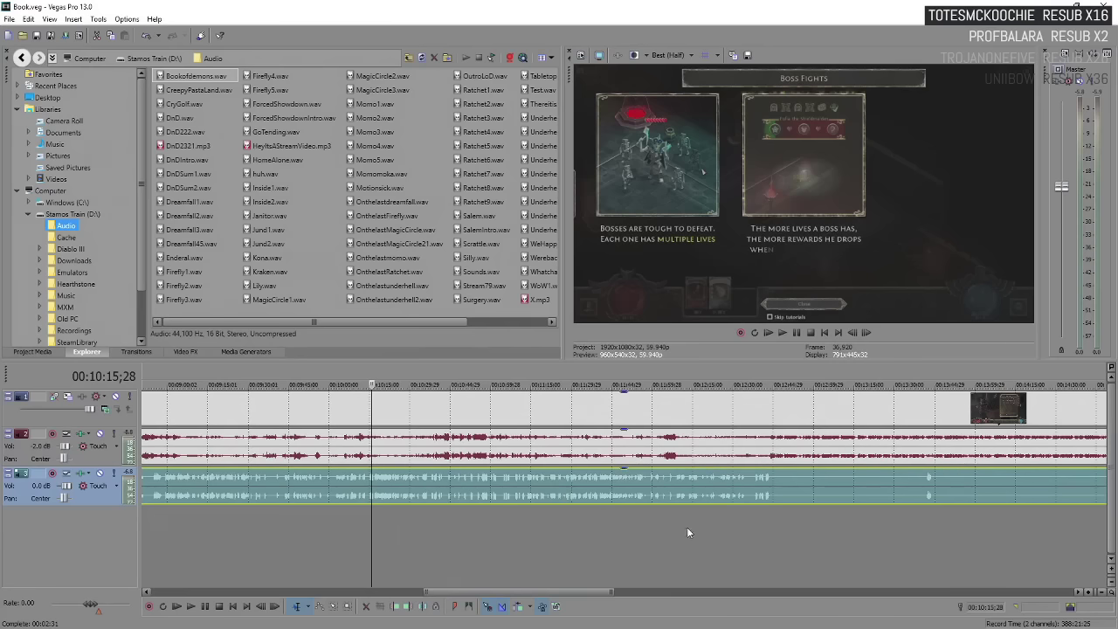
key(space)
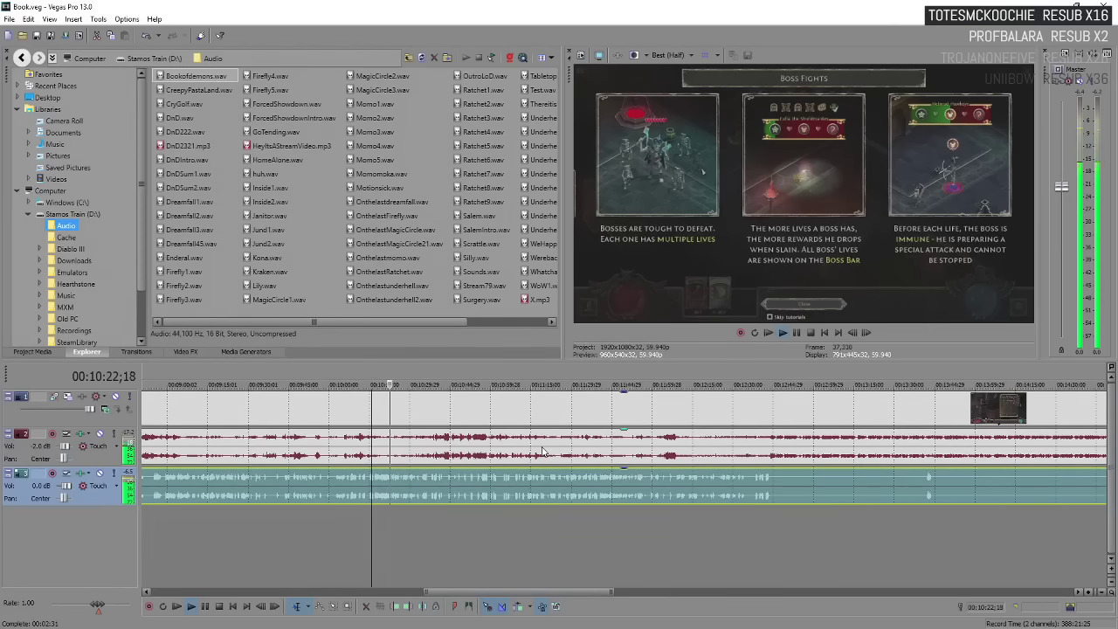
key(space)
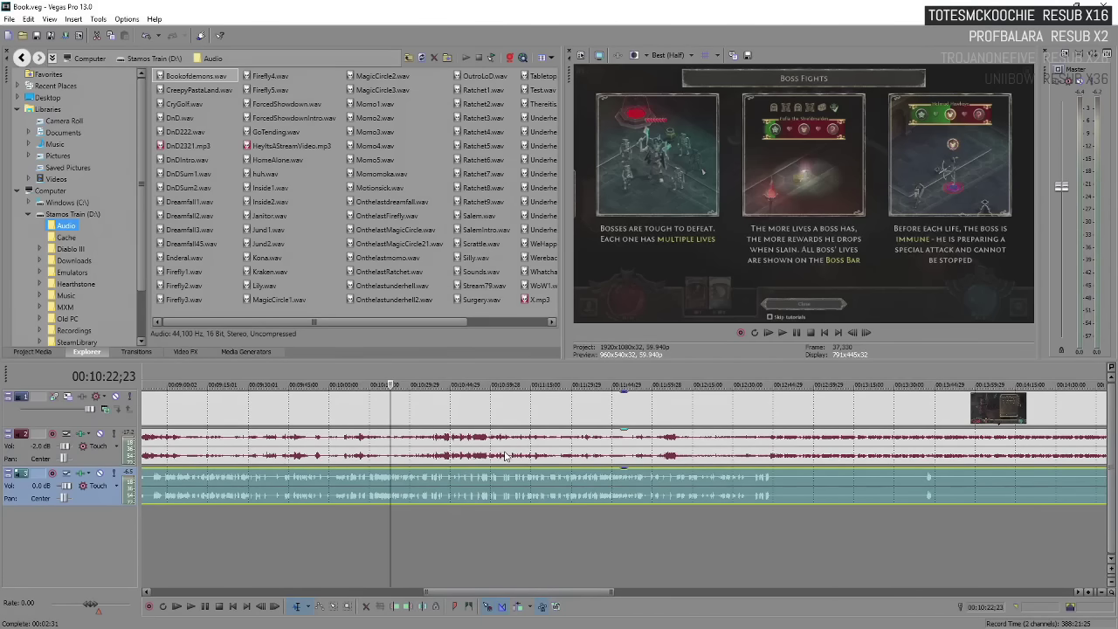
Play from the Boss Fights tutorial into the boss battle and pause at 00:10:42;16.
key(space)
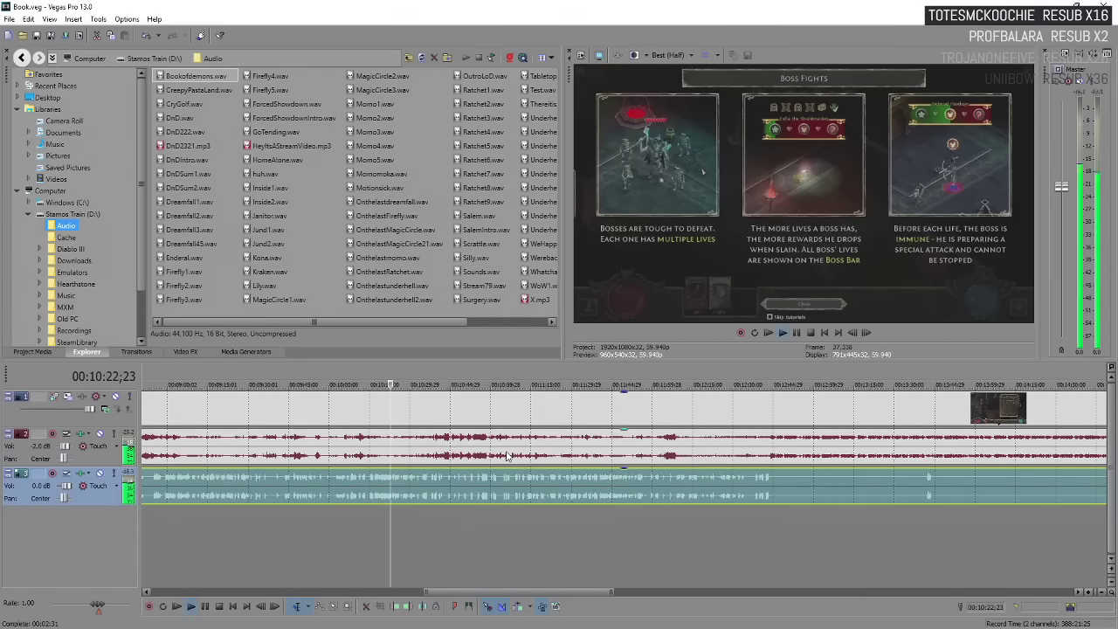
scroll(815, 491, down, 2)
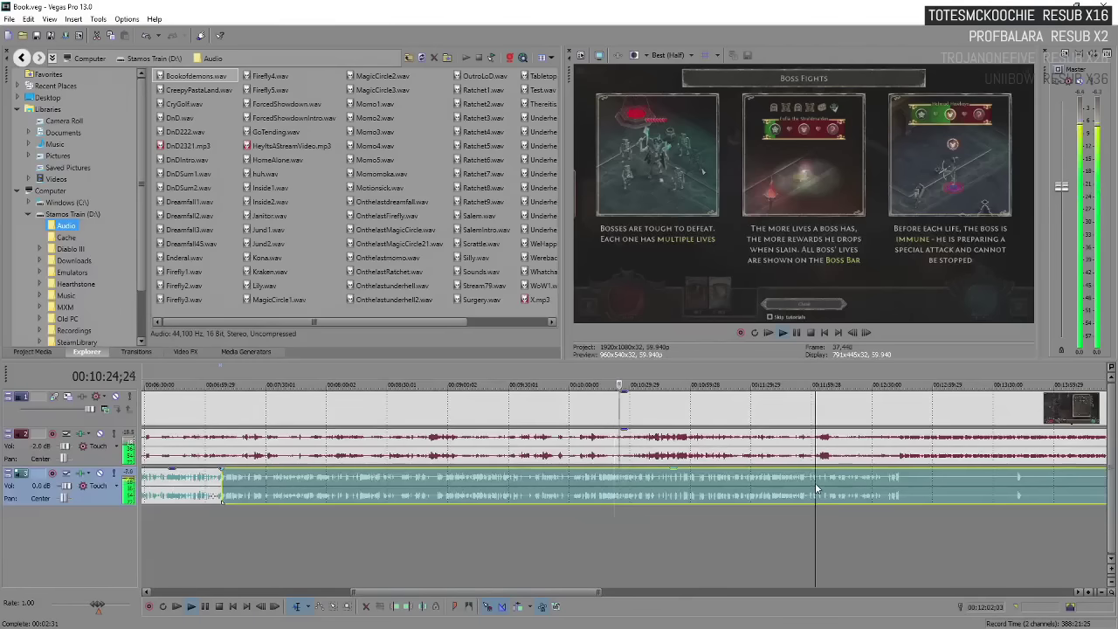
scroll(815, 482, up, 2)
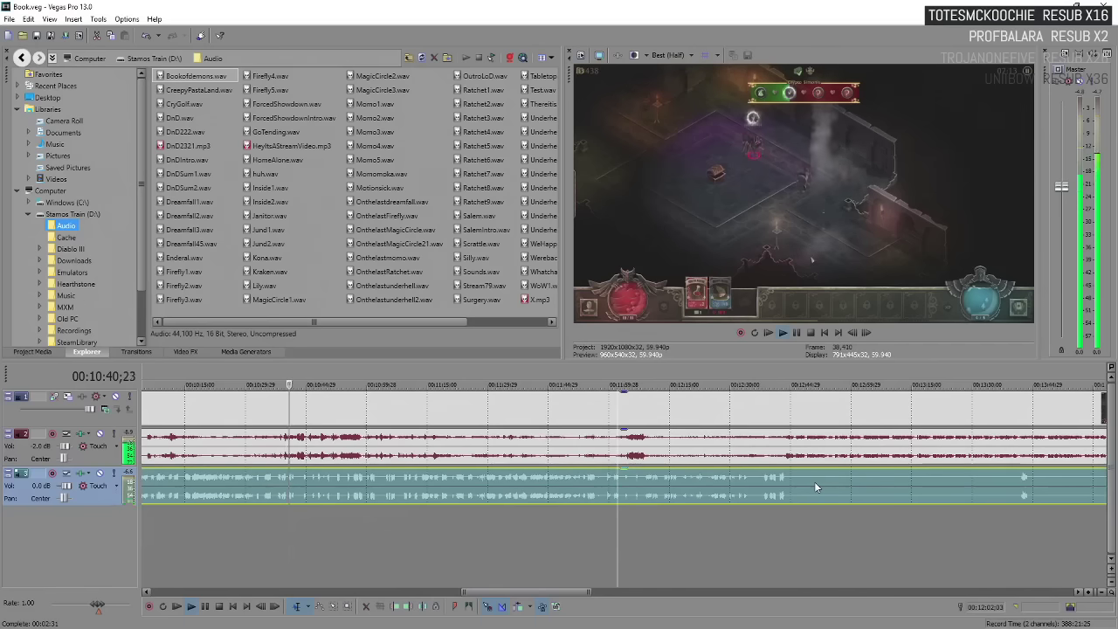
key(space)
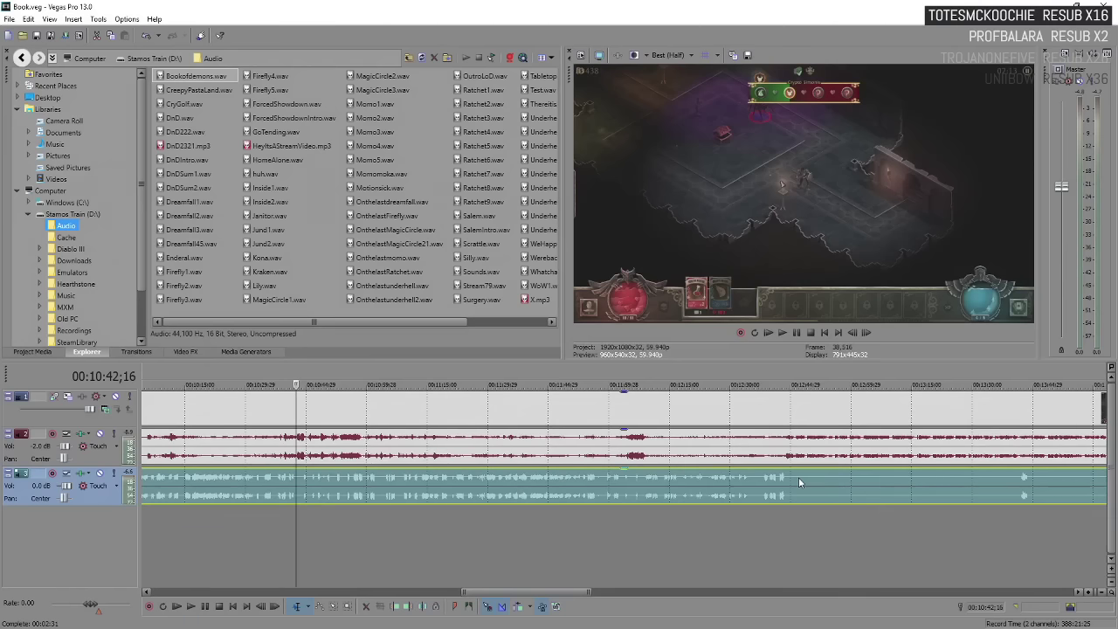
Play on through the boss battle to the level-up, pausing at 00:10:58;18 and 00:11:00;12.
key(space)
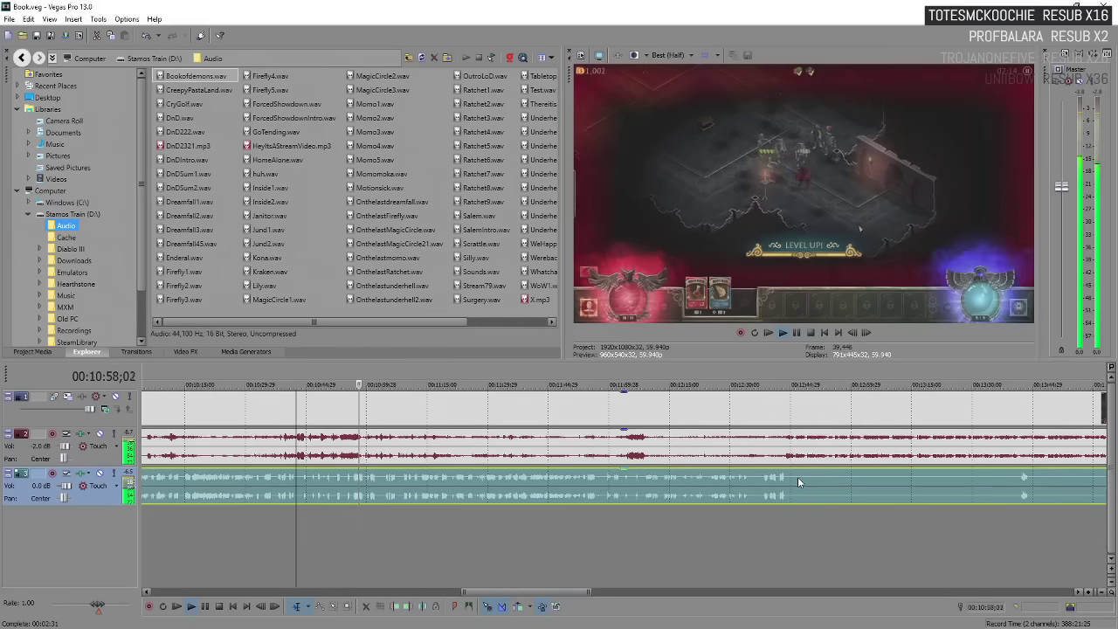
key(Return)
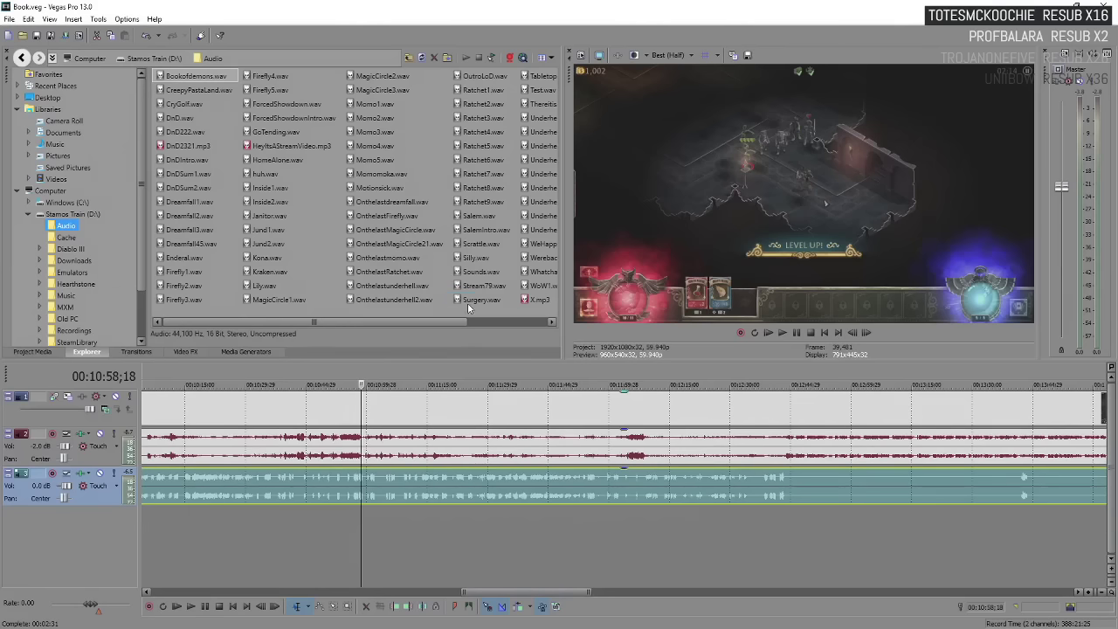
key(space)
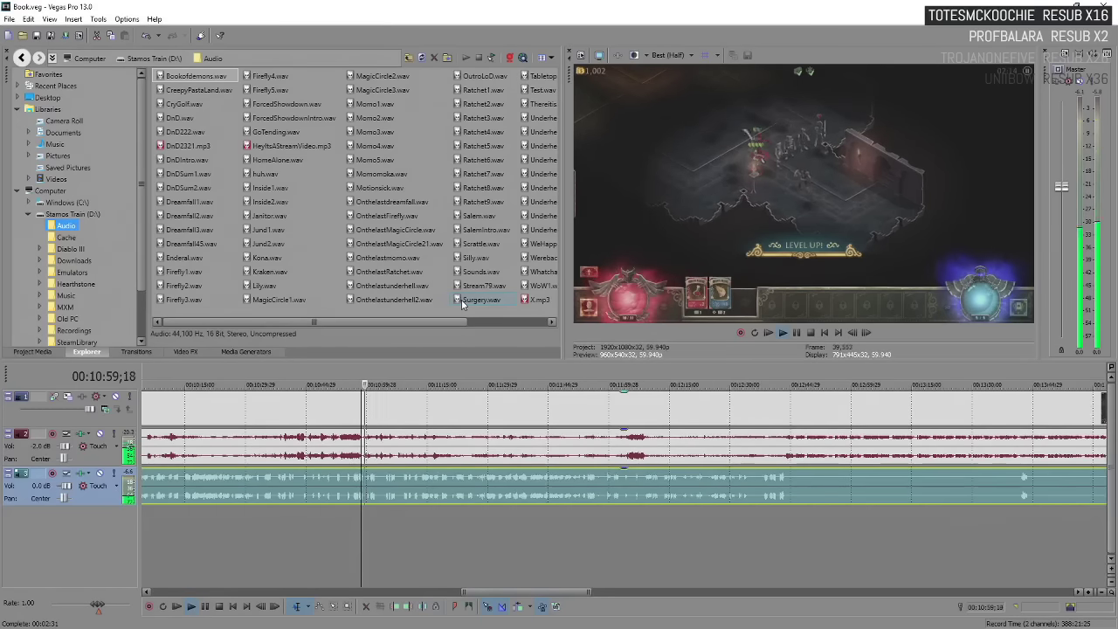
key(Return)
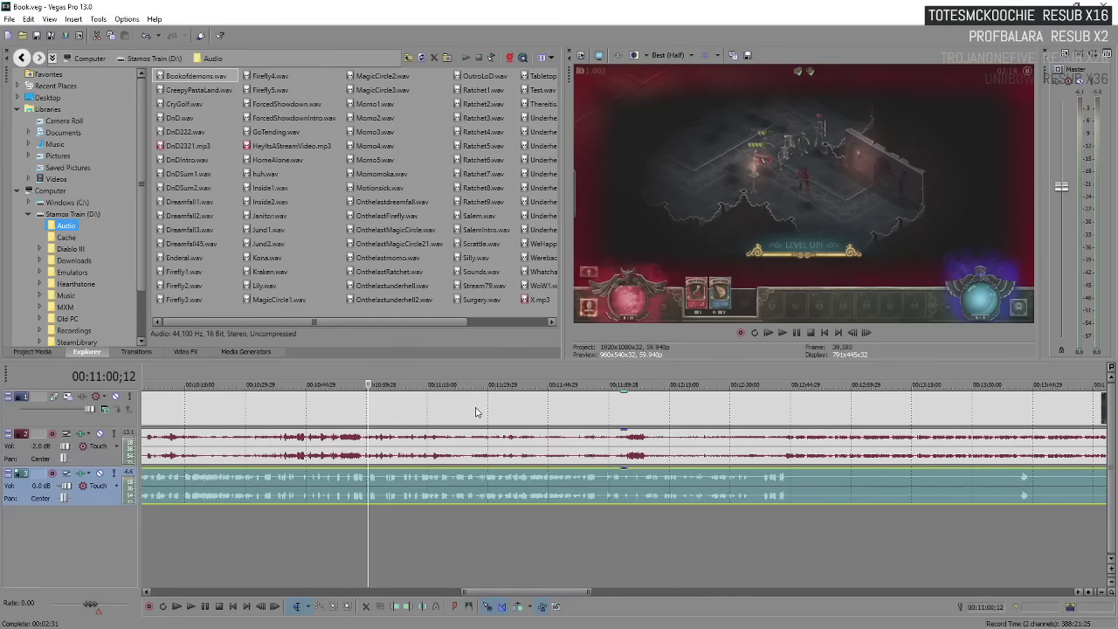
Review the commentary over the fighting after the level-up, pausing at 00:11:04;15 and 00:11:10;21.
key(space)
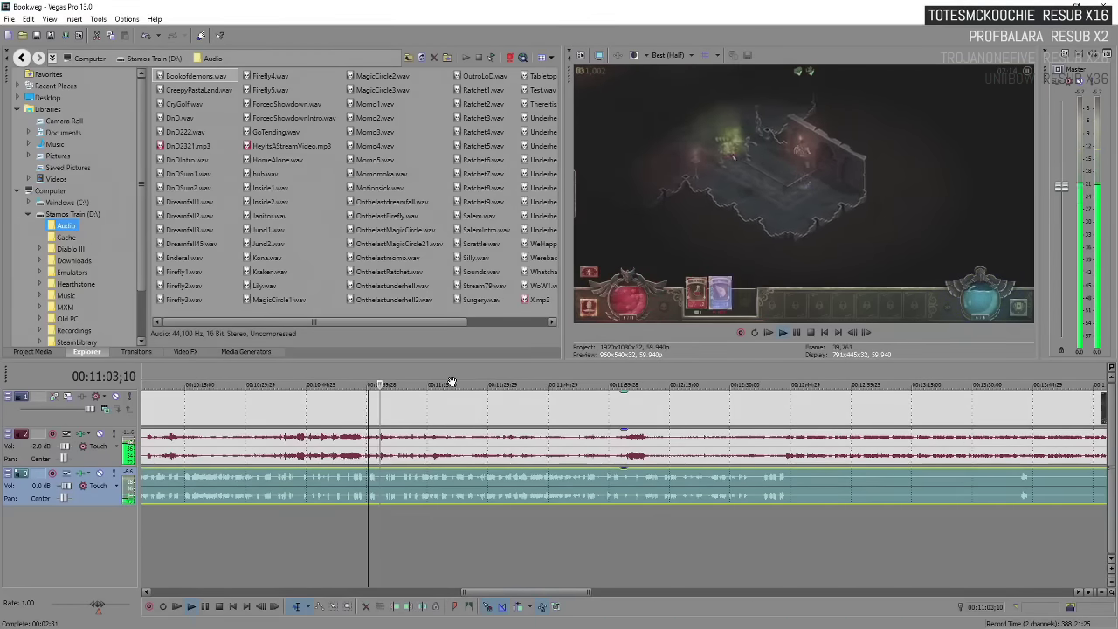
key(space)
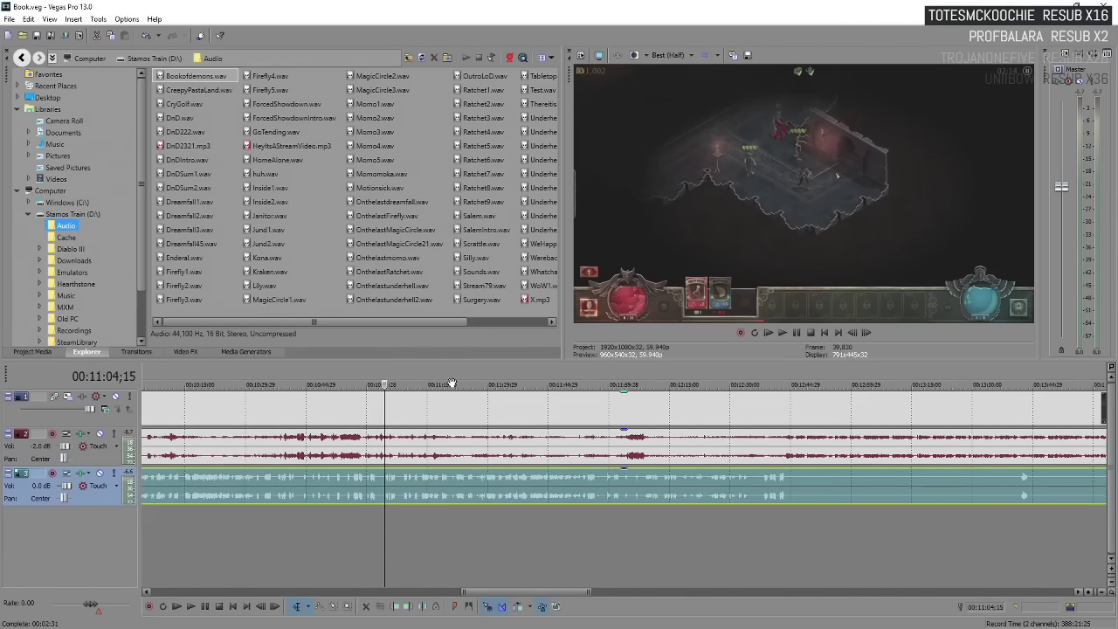
key(space)
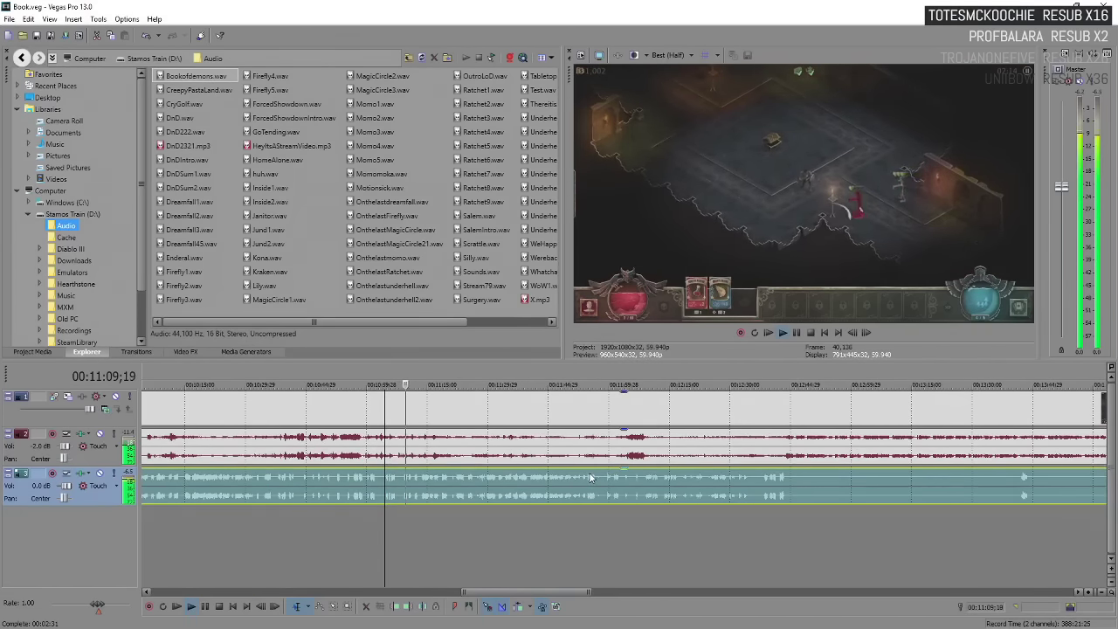
key(Return)
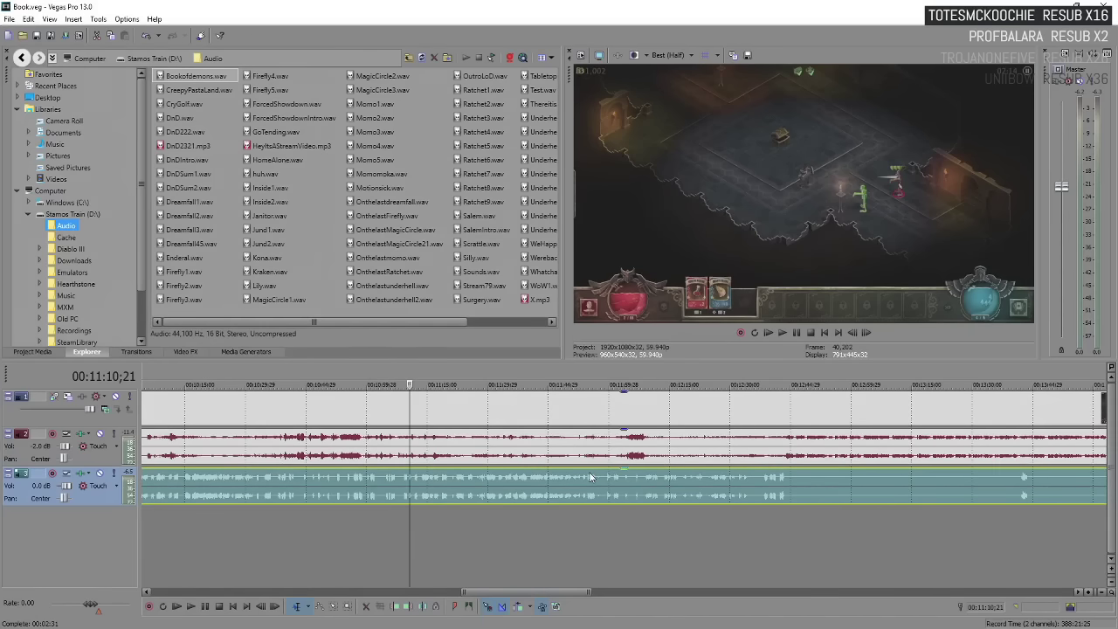
Play on into the Exploration tutorial, pausing at 00:11:39;00 and 00:11:50;10.
key(space)
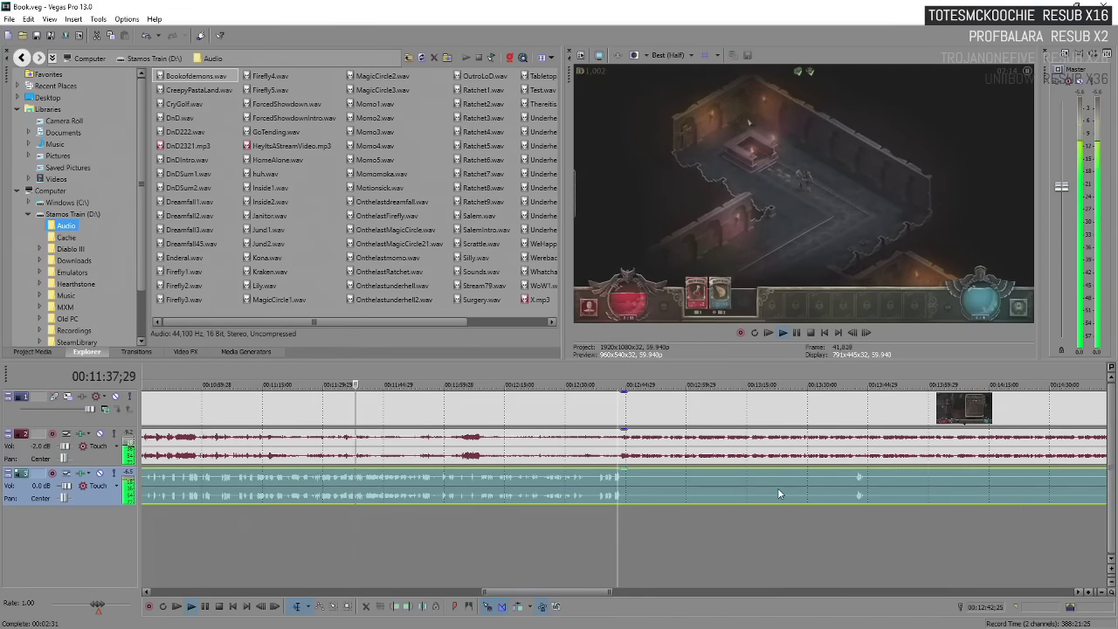
key(space)
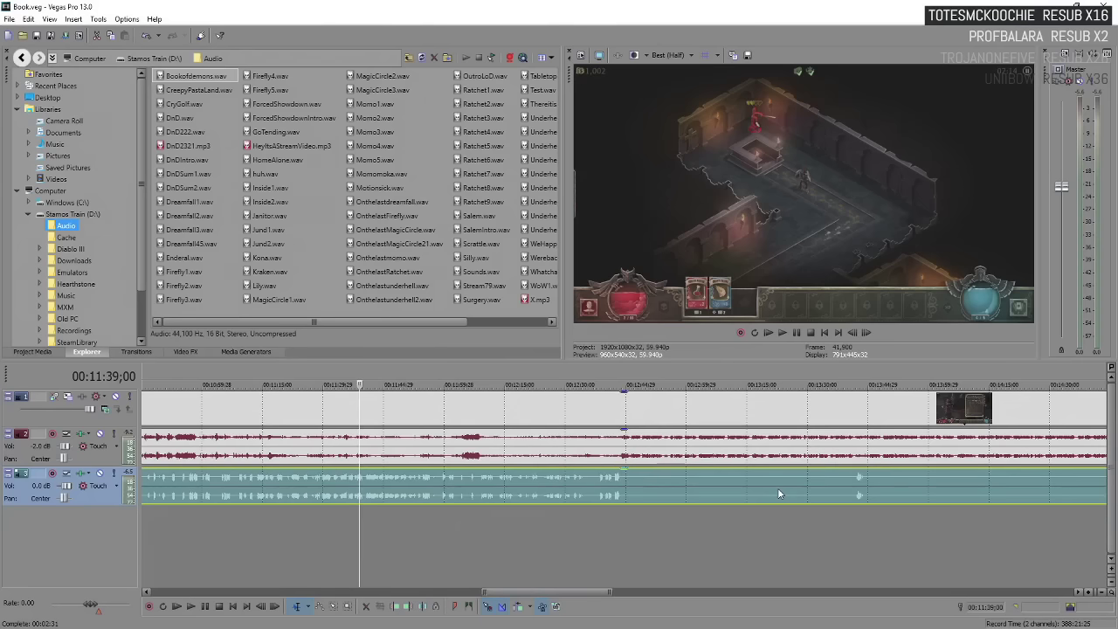
key(space)
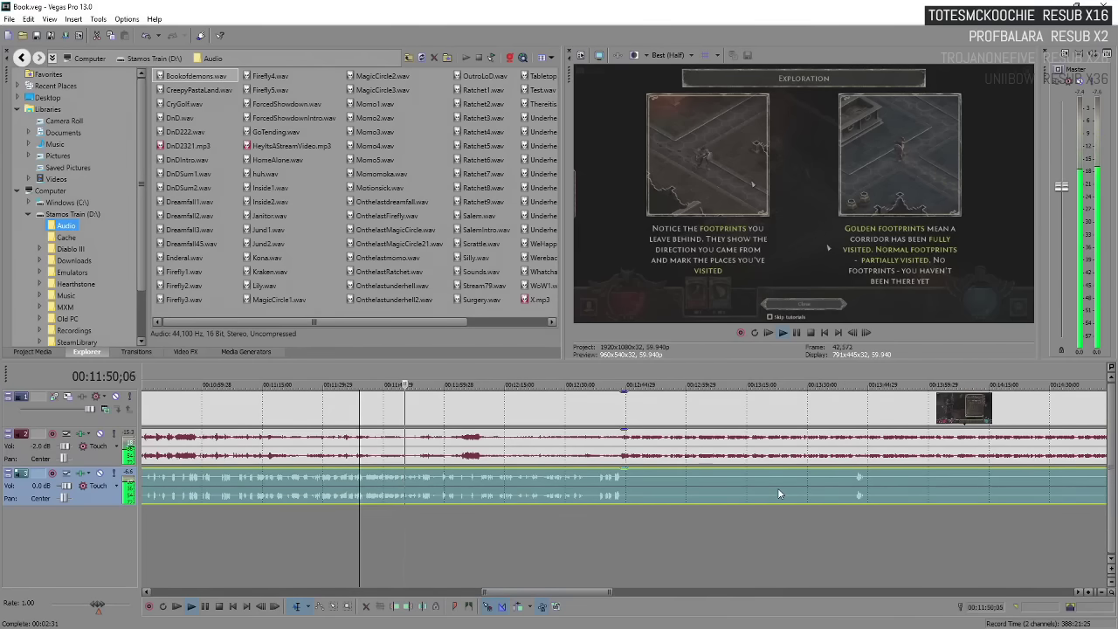
key(Return)
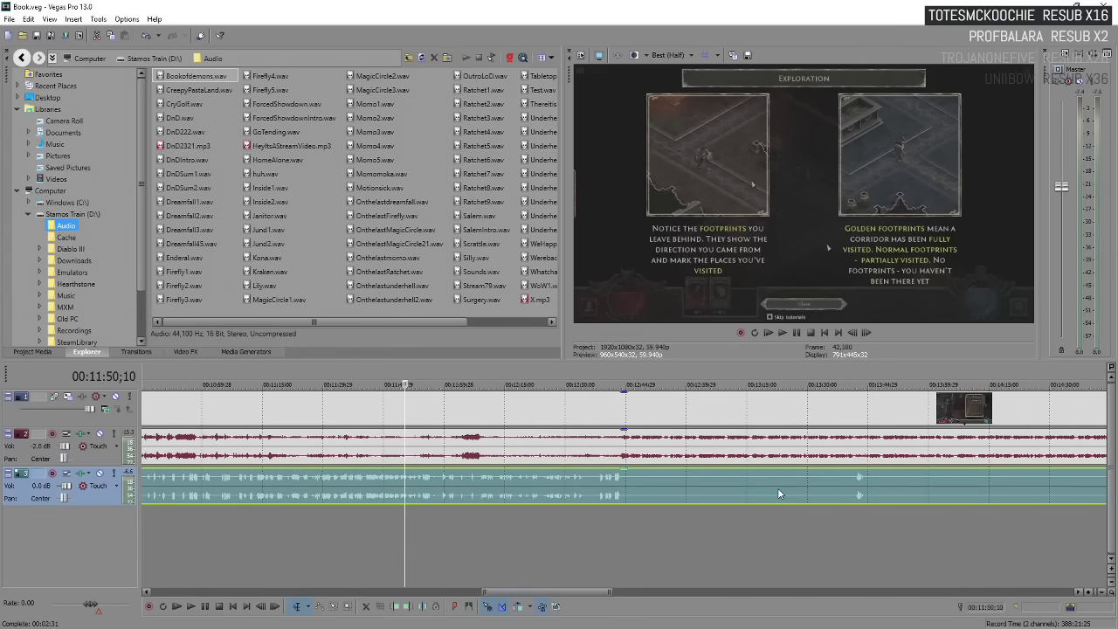
Play from the Exploration tutorial to the end of the level, pausing at 00:11:57;10 and 00:11:58;22.
key(space)
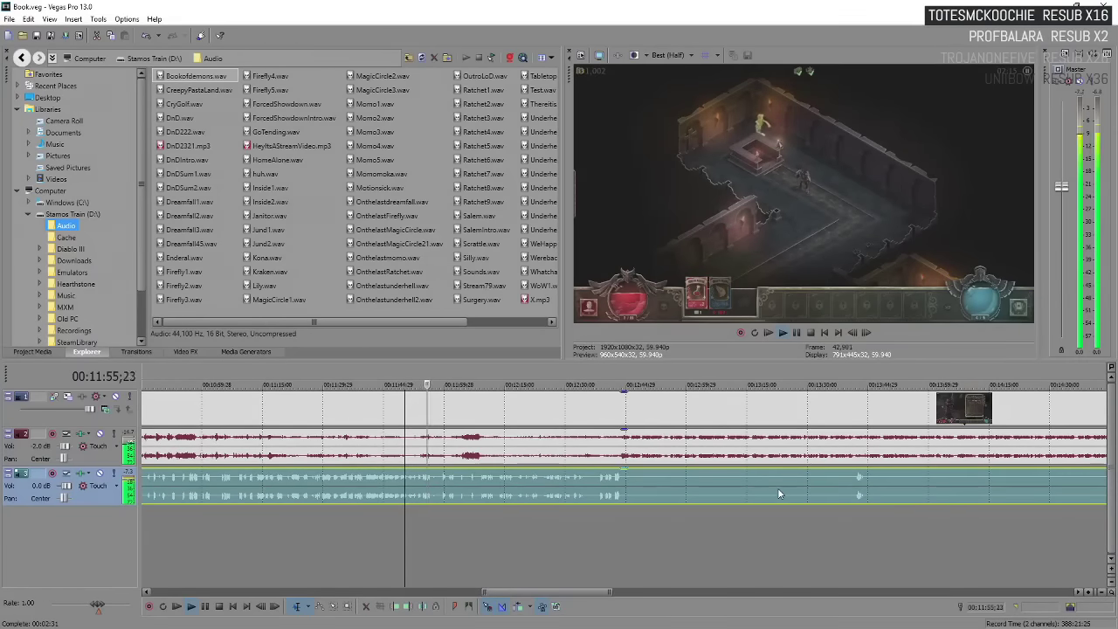
key(Return)
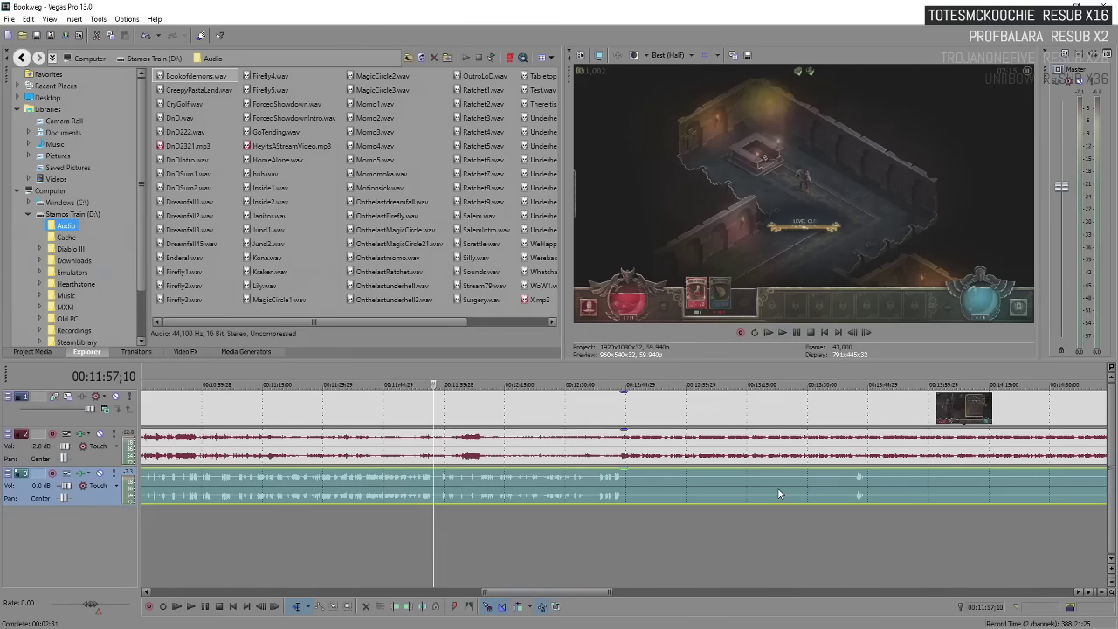
key(space)
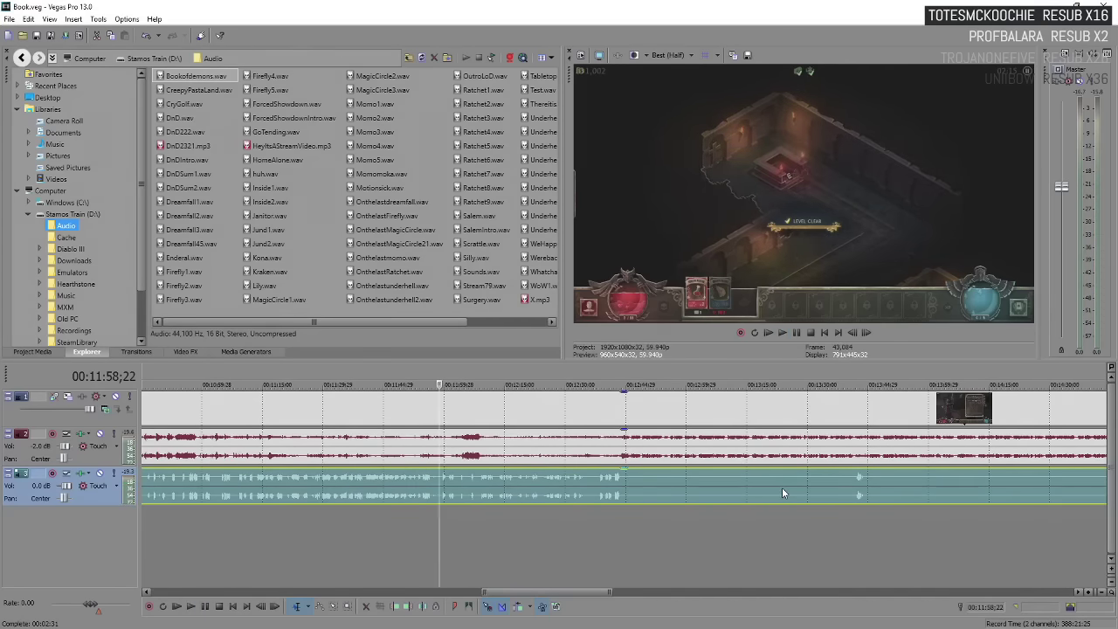
Play through the level map into the Game Series Progress screen and pause at 00:12:11;01.
key(space)
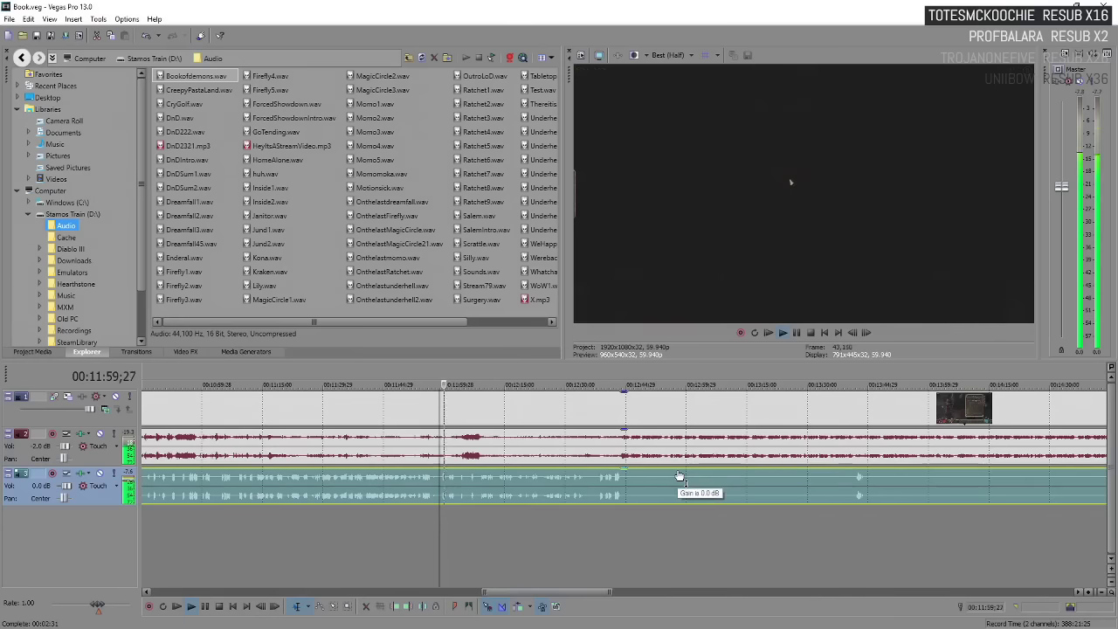
scroll(716, 494, down, 2)
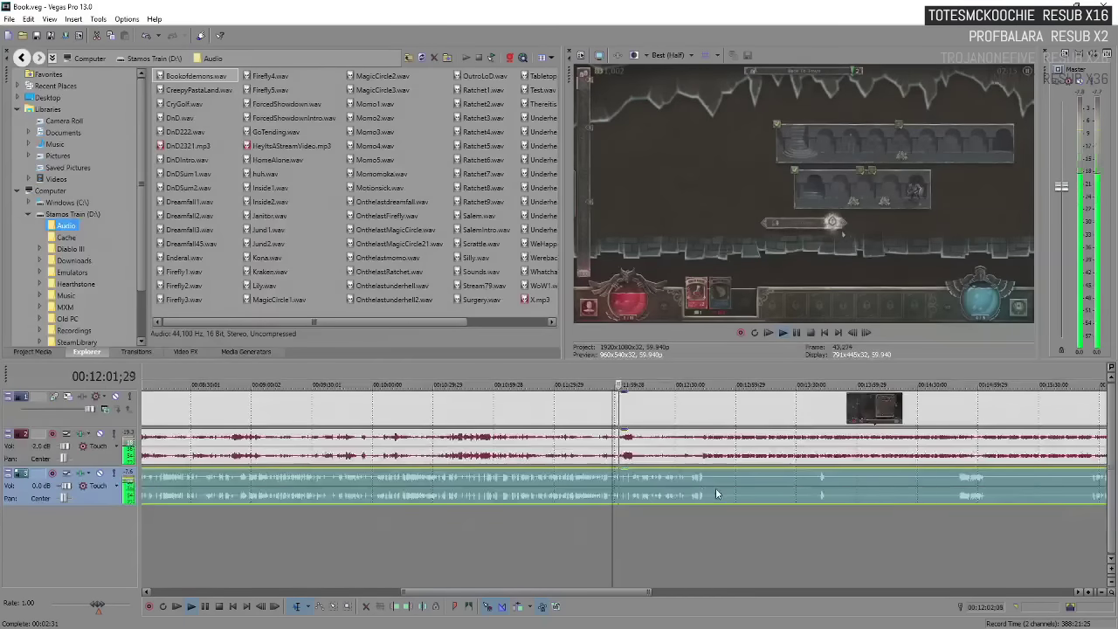
scroll(716, 487, up, 2)
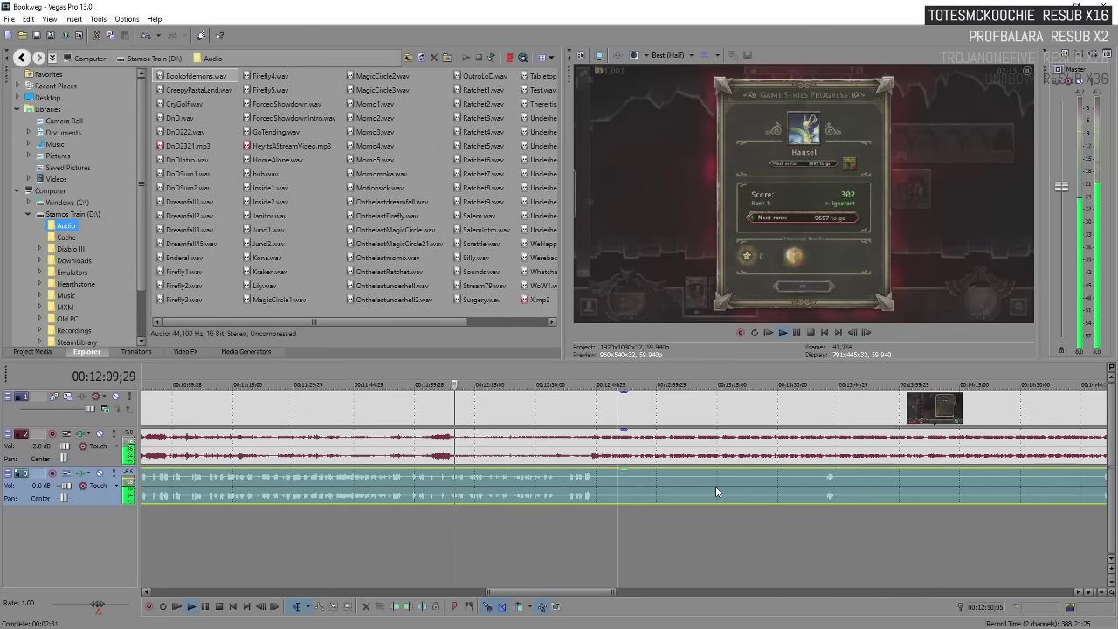
key(space)
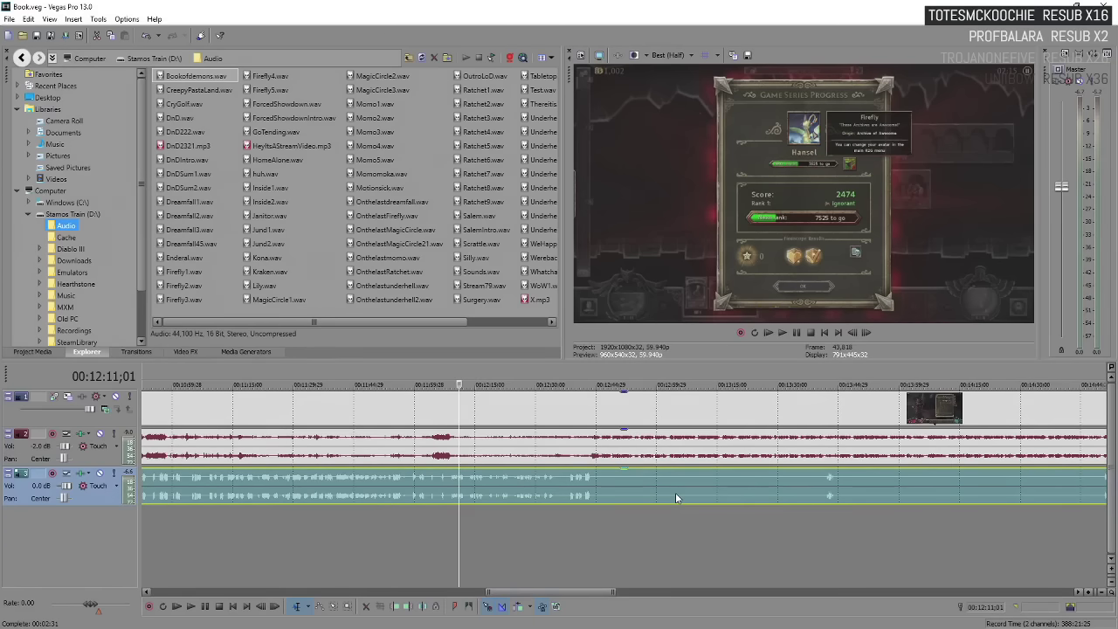
Review the commentary over the Game Series Progress screen, pausing at 00:12:16;08 and 00:12:21;25.
key(space)
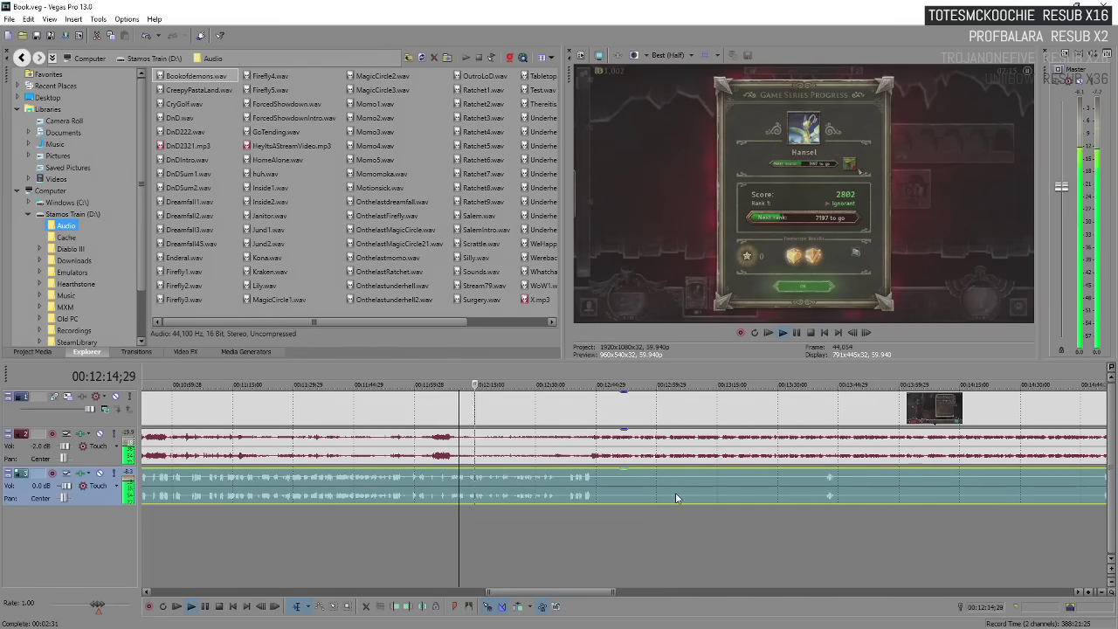
key(space)
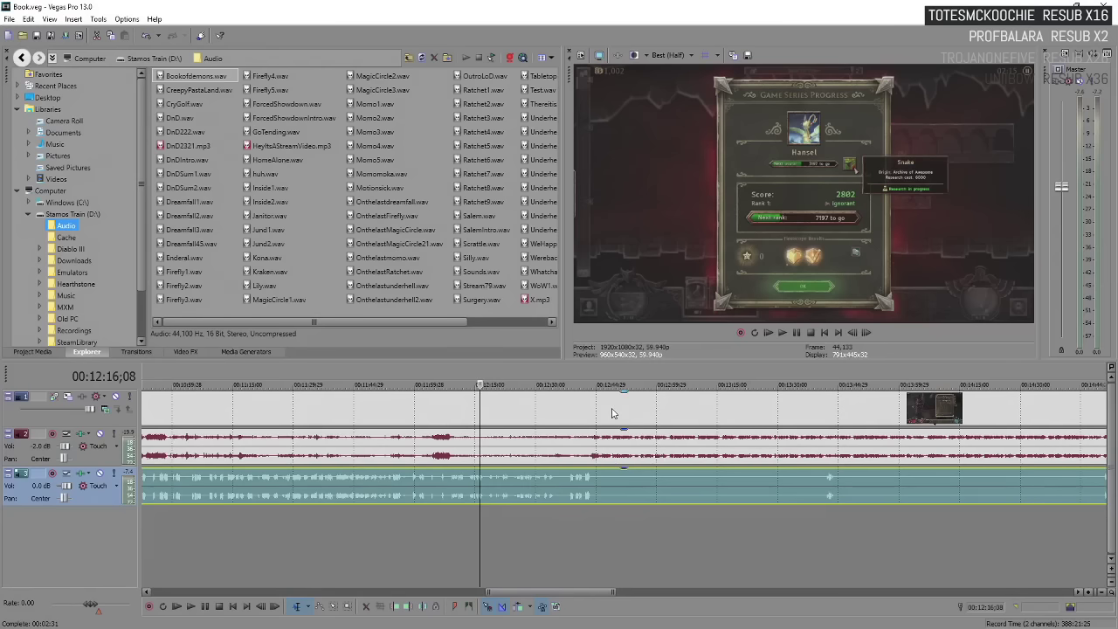
key(space)
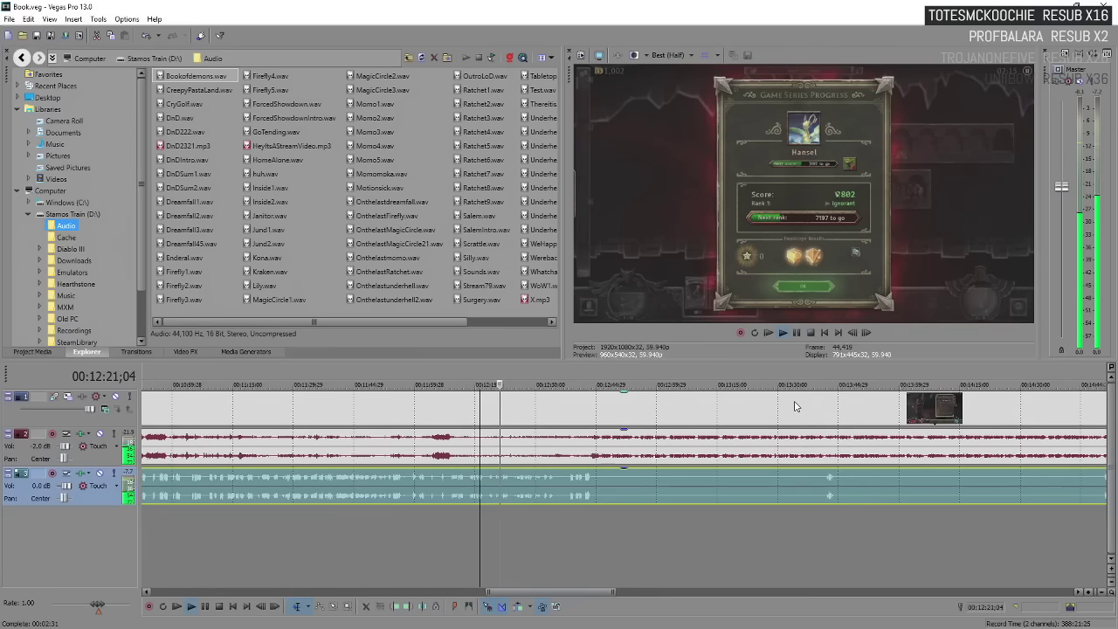
key(Return)
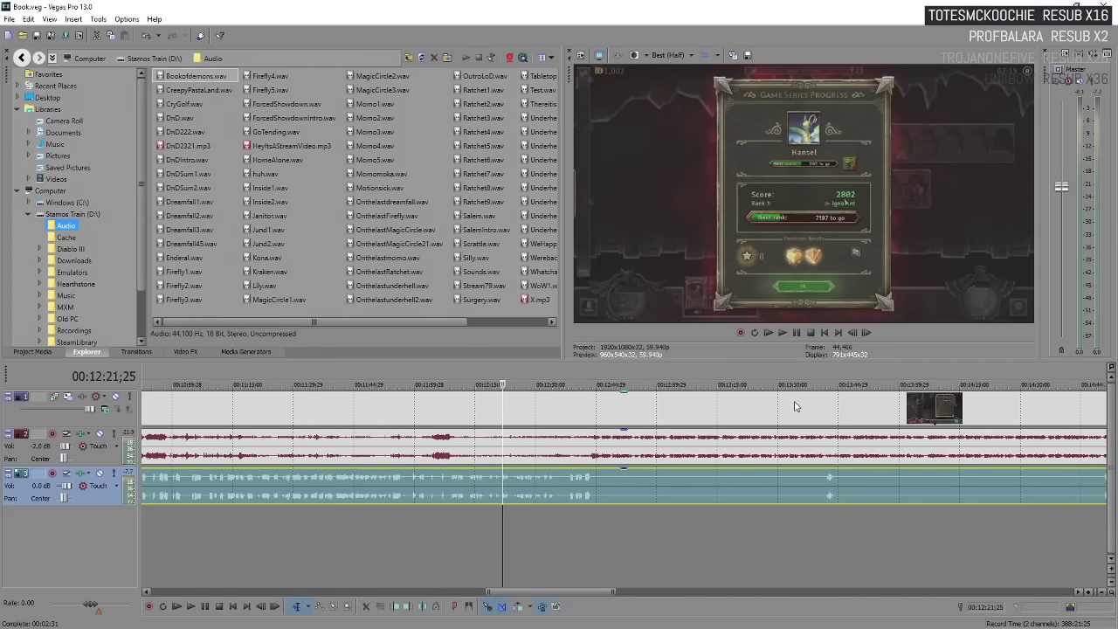
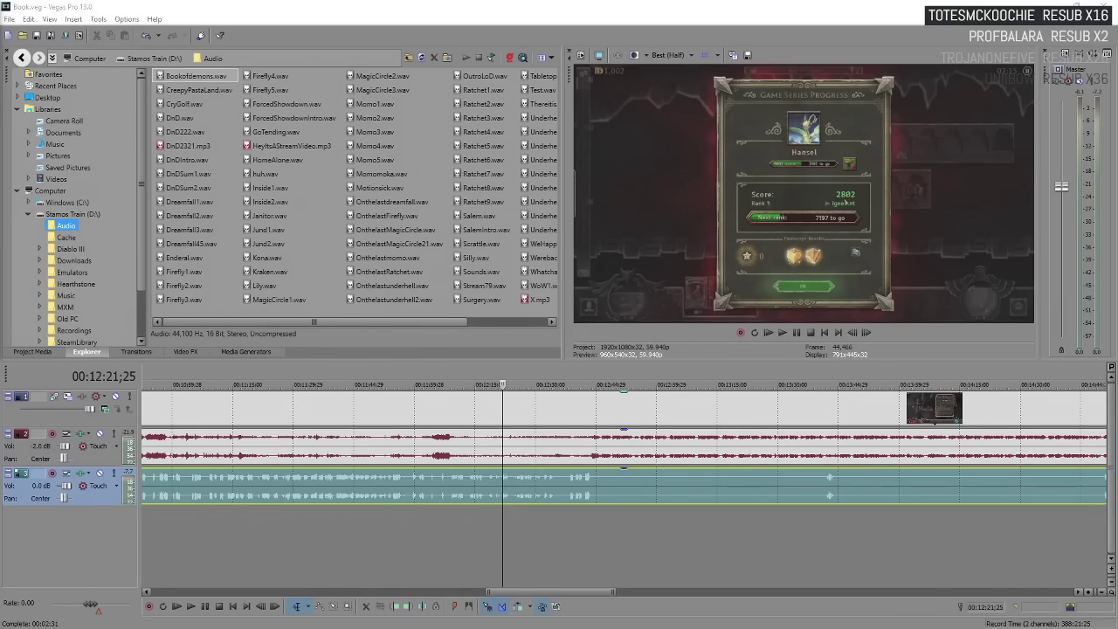
Switch to the browser, look through the trailer and screenshots on Turmoil's Steam store page, and close the browser window.
key(alt+Tab)
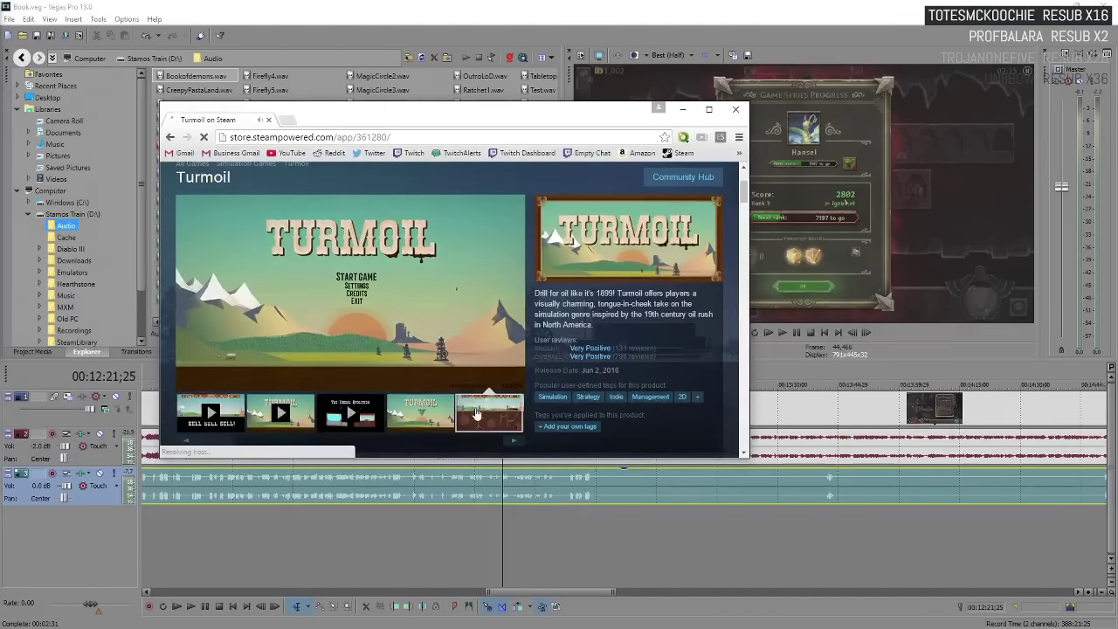
click(510, 443)
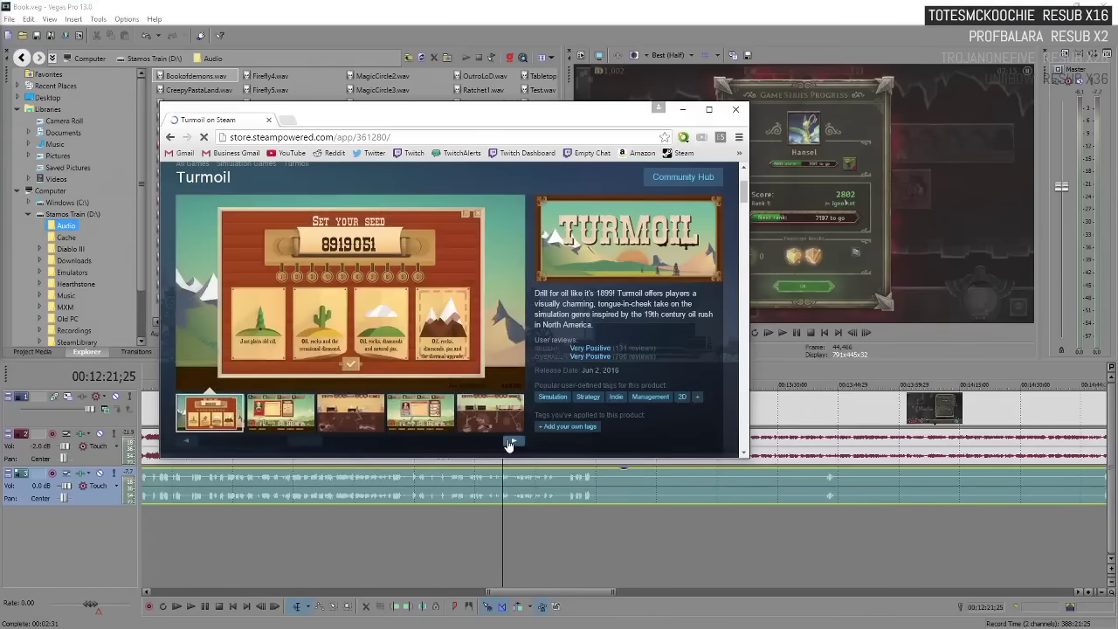
click(510, 443)
drag(313, 448, 208, 418)
click(213, 420)
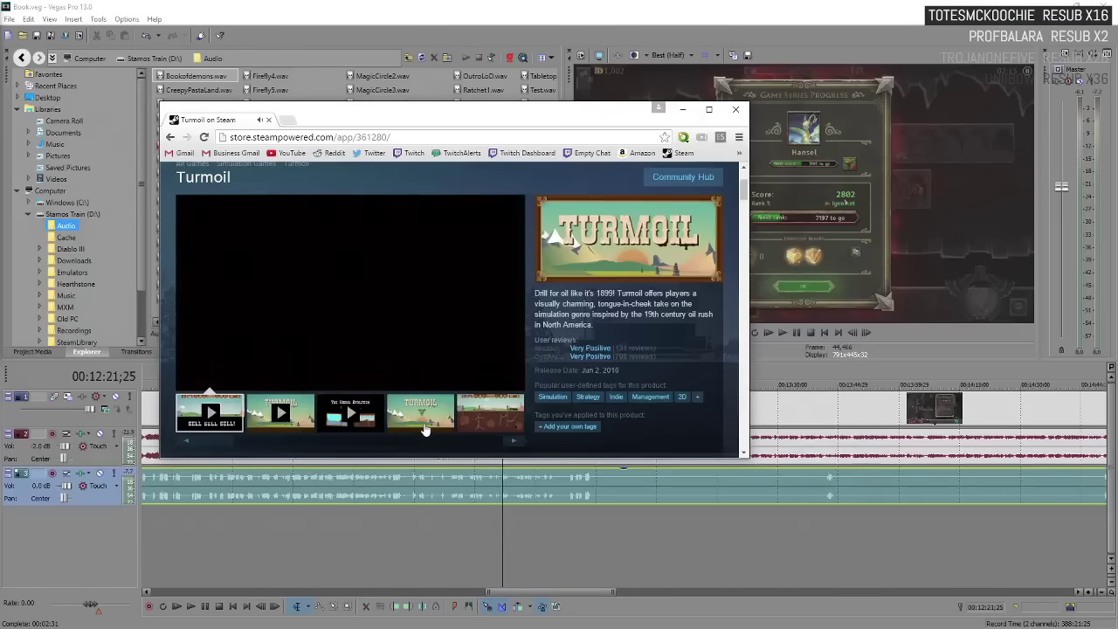
click(423, 428)
click(510, 441)
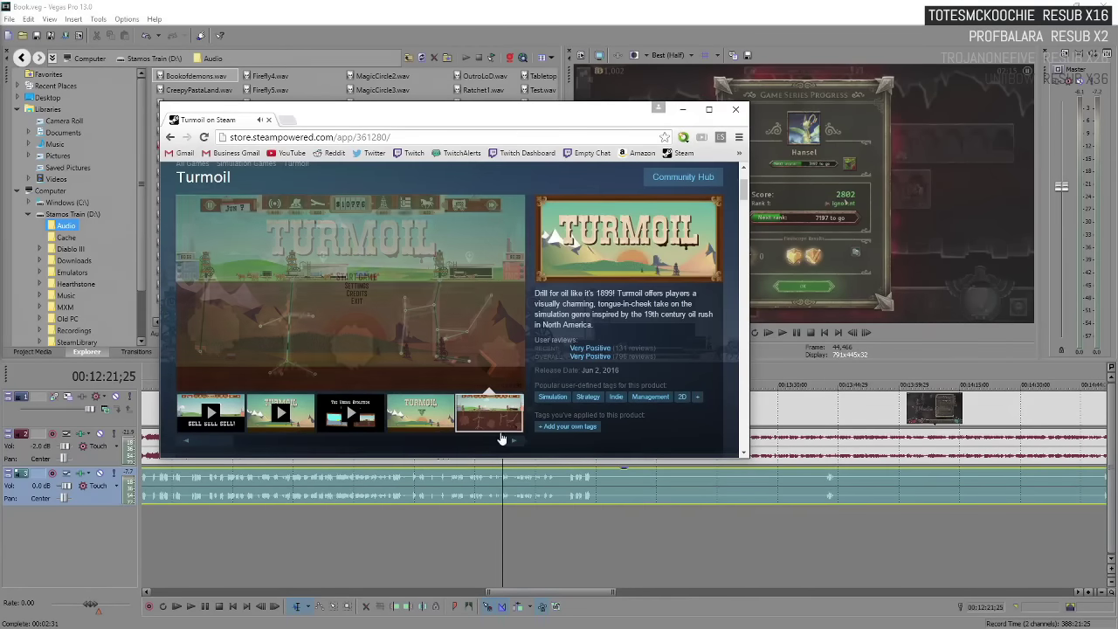
click(510, 441)
click(509, 441)
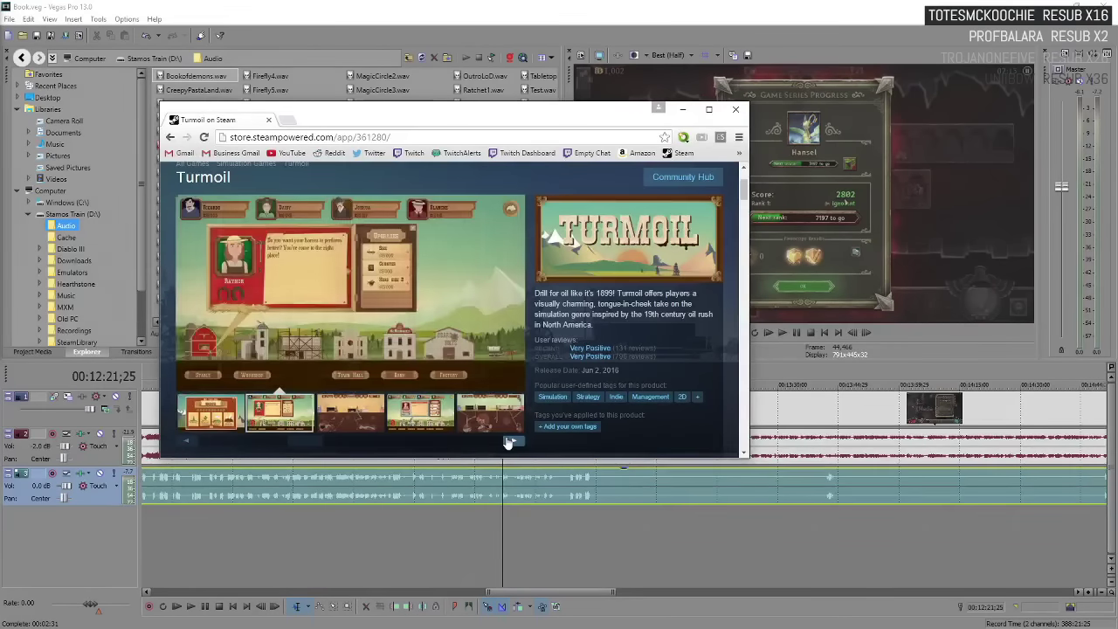
click(509, 441)
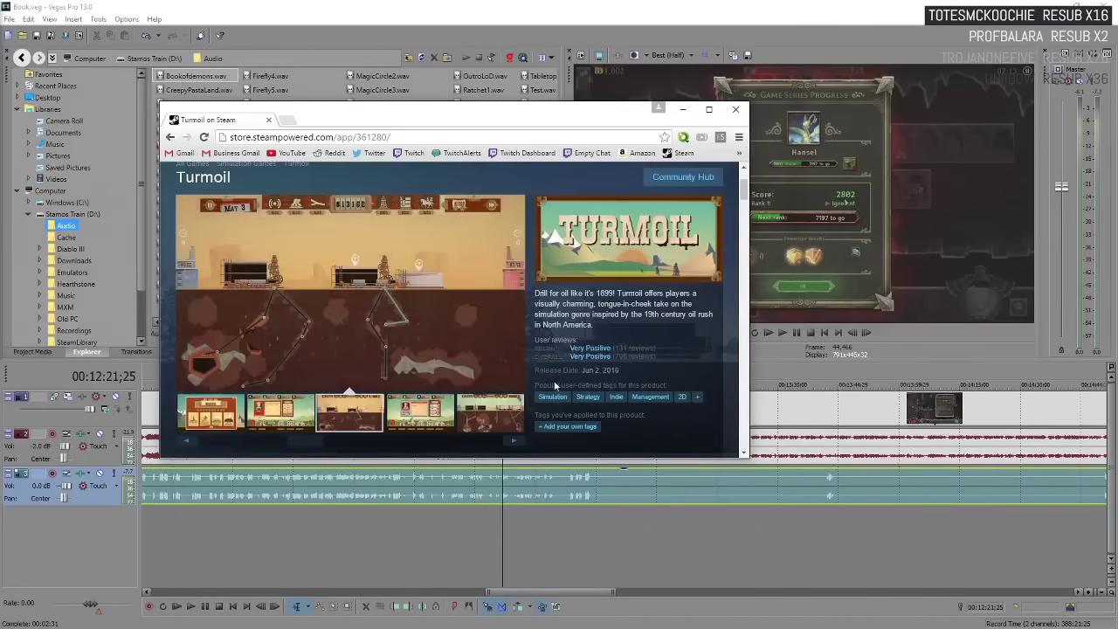
click(735, 110)
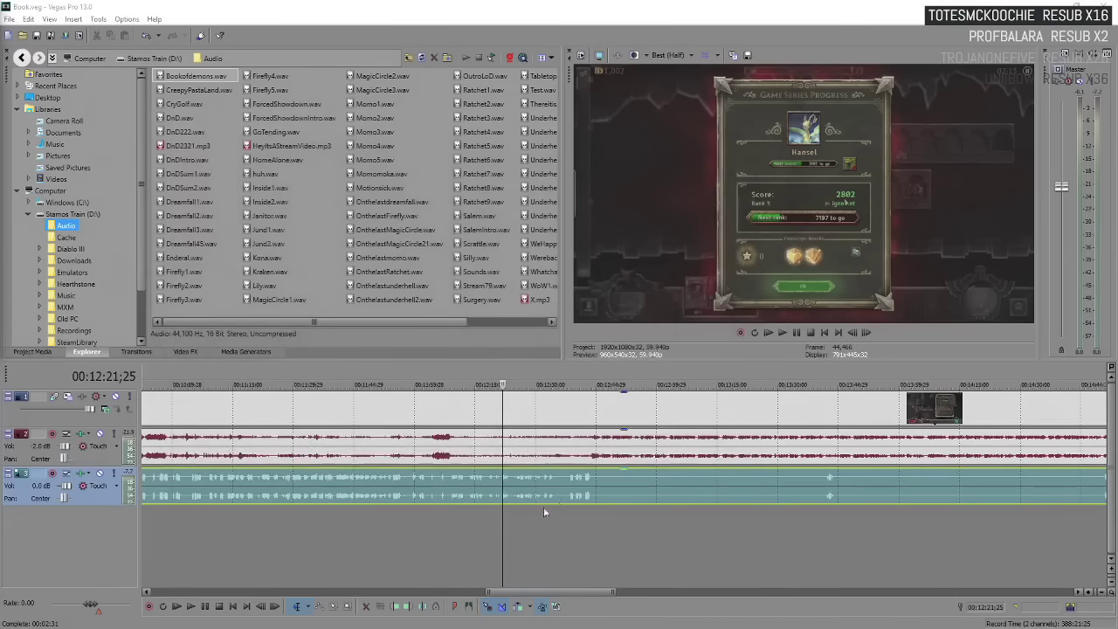
Play the commentary from 00:12:21;22 through the Hero's To-Do screen into the Presentation dialog in town.
click(504, 480)
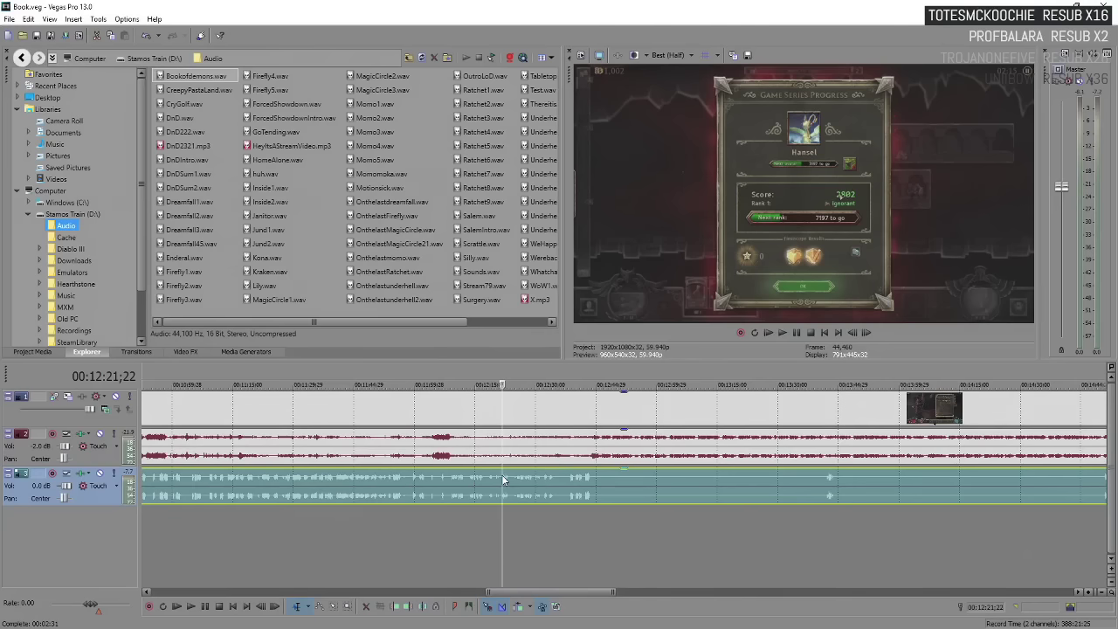
key(space)
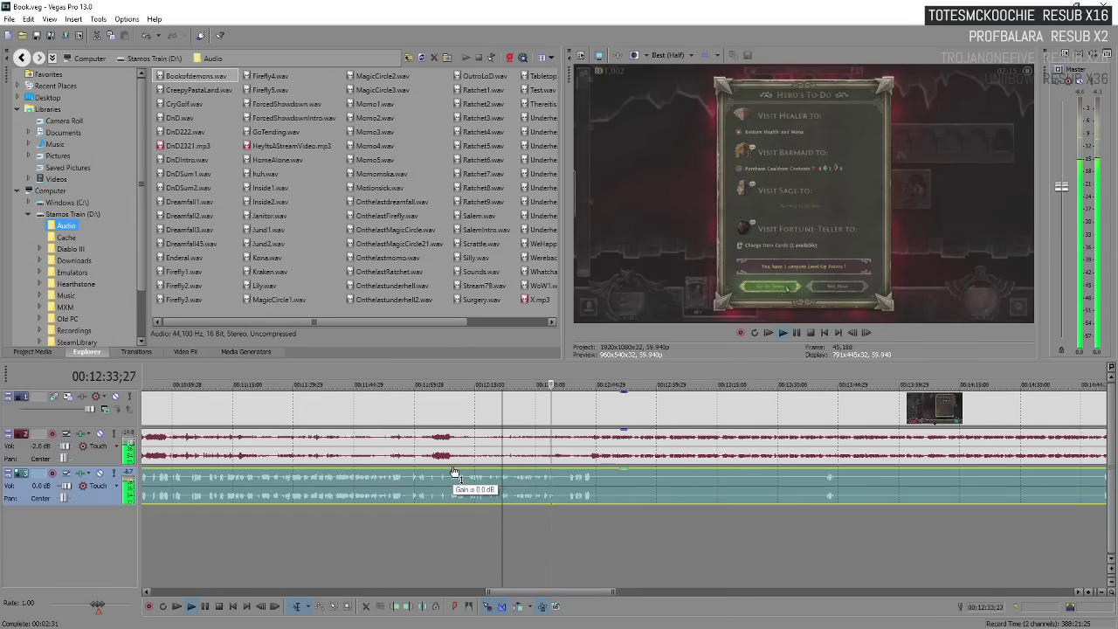
scroll(454, 472, down, 2)
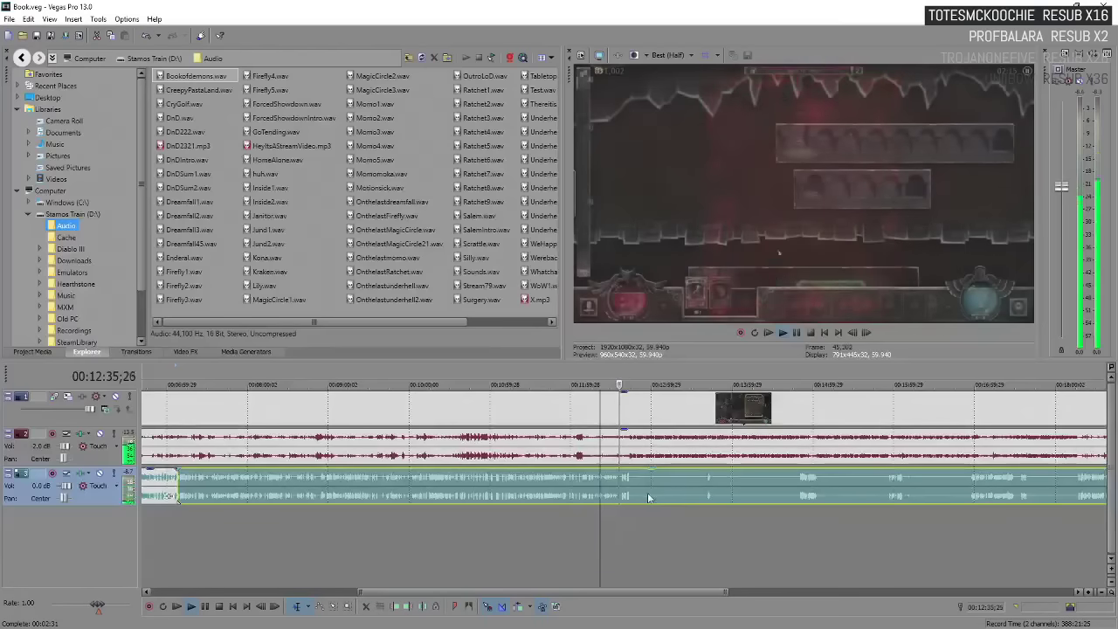
scroll(642, 495, up, 2)
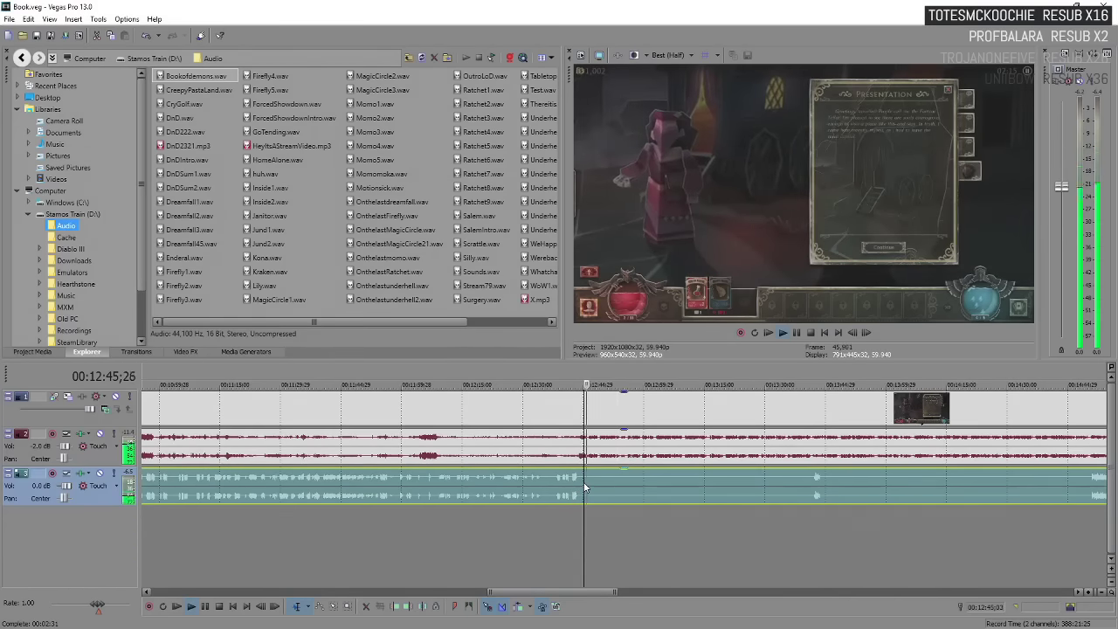
Split the voice commentary at 00:12:45;03 and trim the silence from the following section up to the speech at 00:13:41;15.
key(s)
drag(594, 492, 813, 492)
click(814, 492)
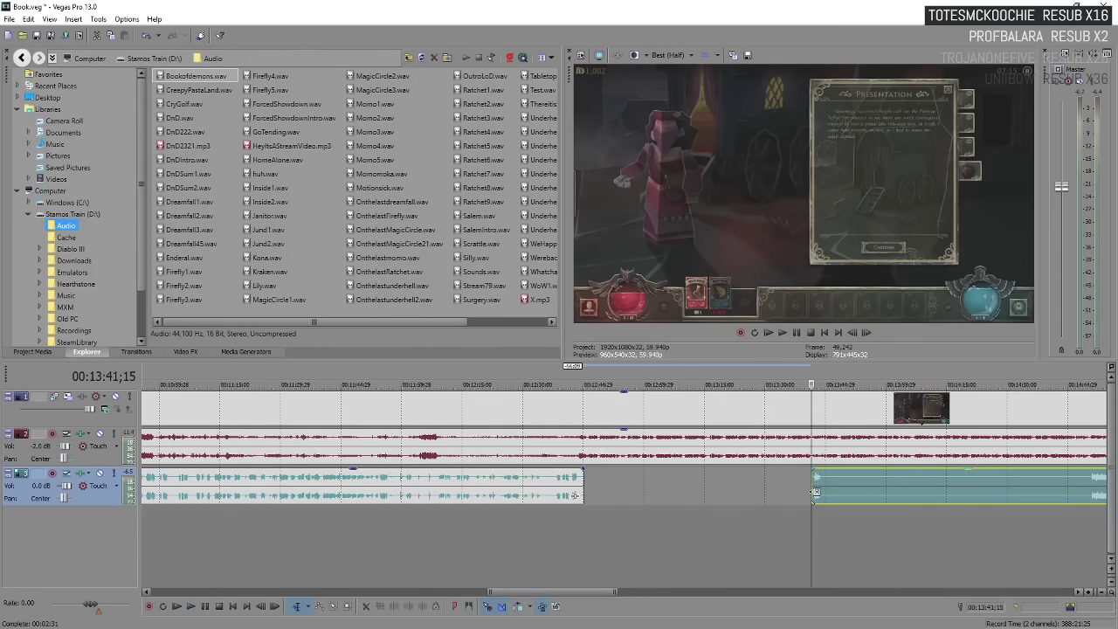
Play the short remark, split the commentary after it at 00:13:44;01, and trim the following section's start to the next speech.
scroll(813, 491, up, 3)
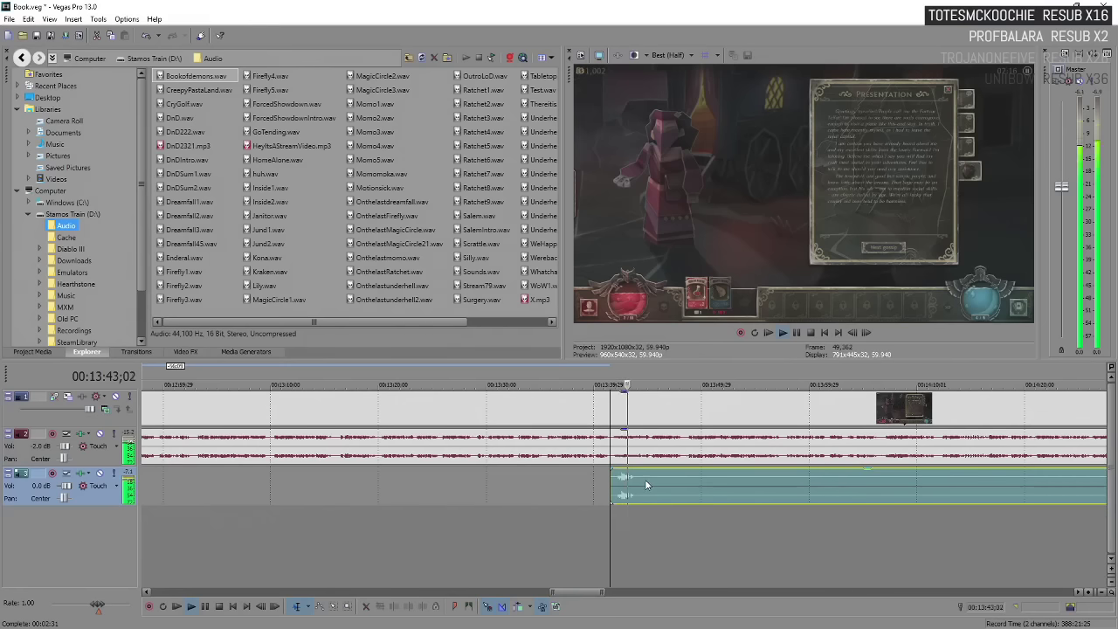
scroll(644, 478, down, 5)
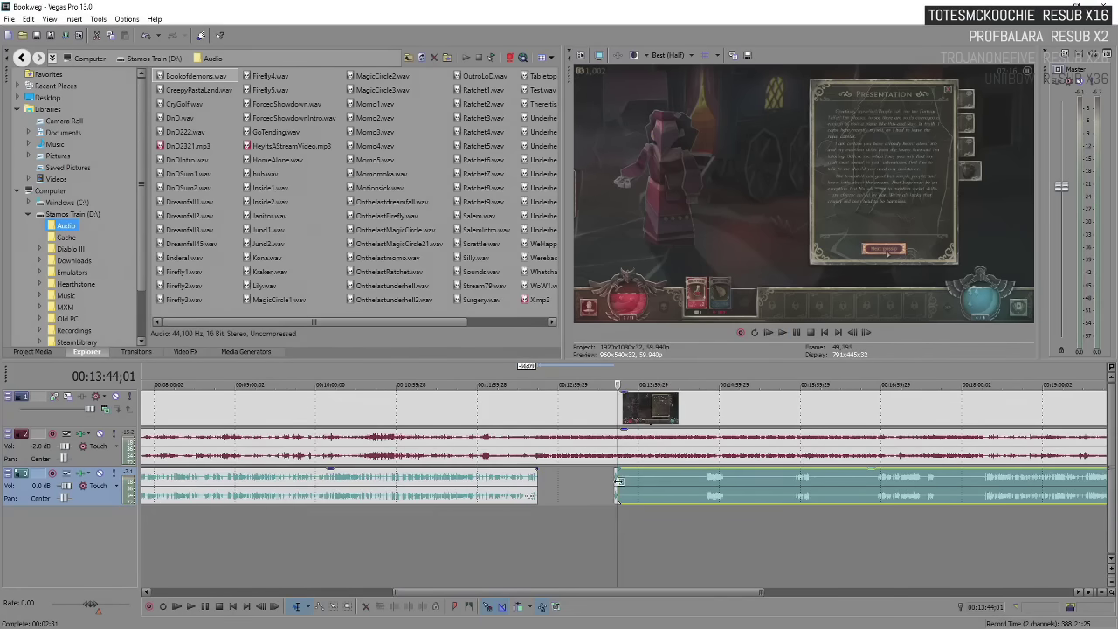
drag(620, 483, 710, 488)
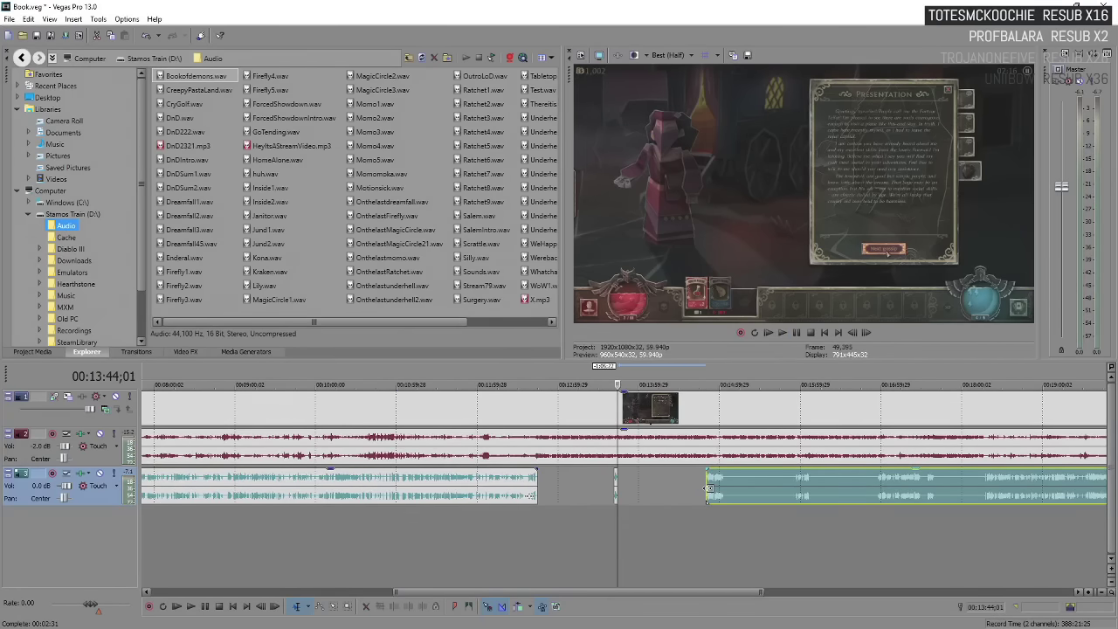
click(710, 488)
Play the speech over the Cards screen, split the commentary at 00:15:04;14, and trim the silence up to the next spoken part.
scroll(709, 487, up, 4)
key(space)
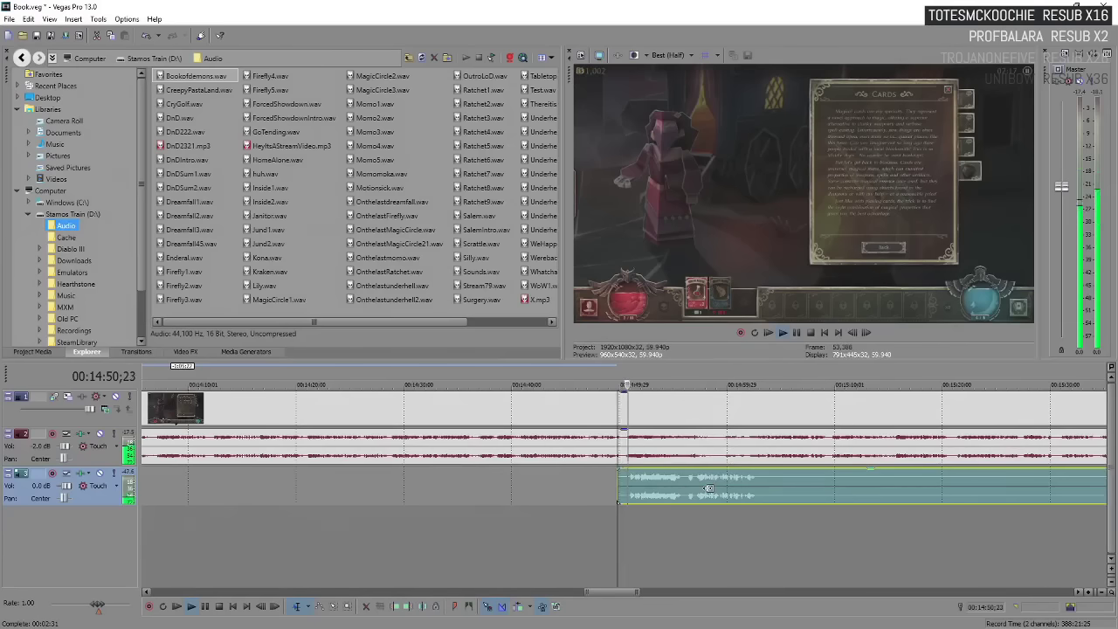
scroll(675, 489, down, 3)
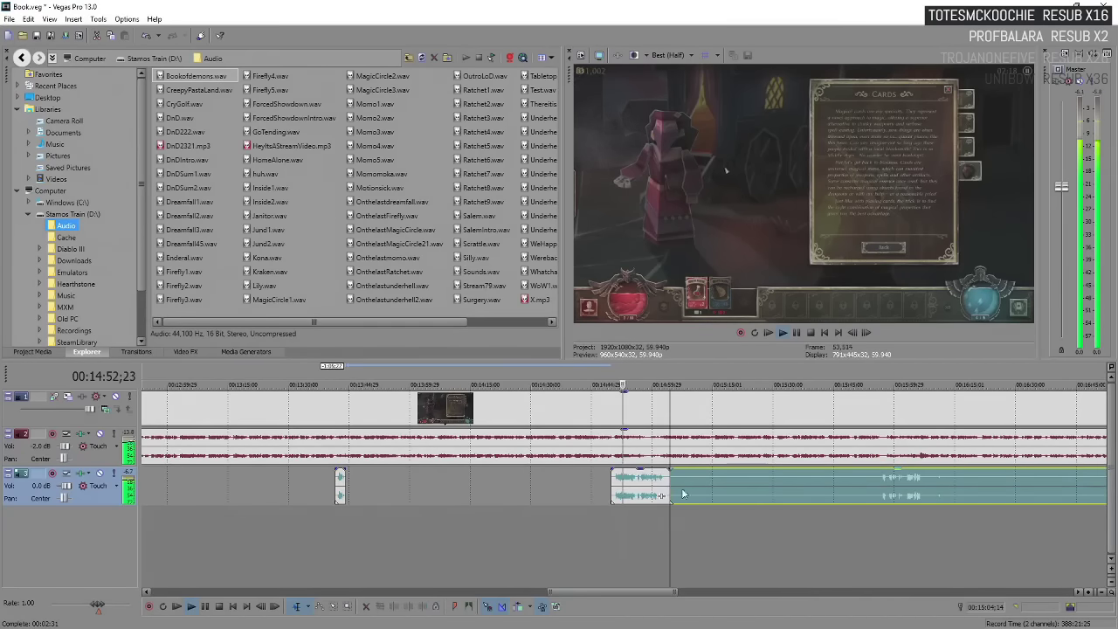
click(669, 481)
key(s)
drag(674, 488, 884, 495)
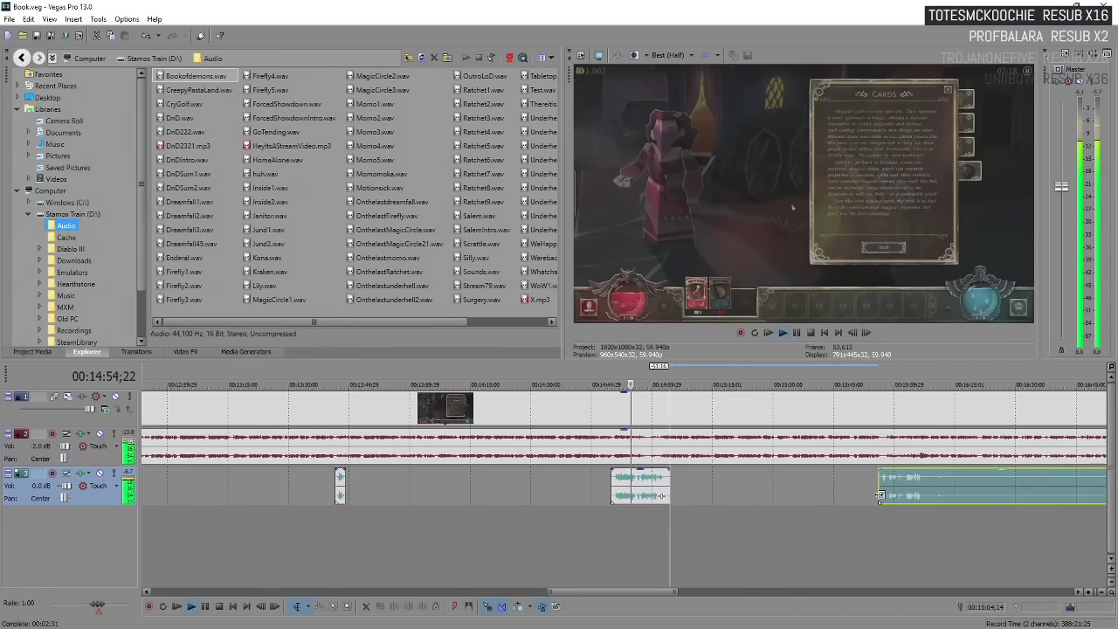
Review the footage over the Fortune Teller screen, pausing at 00:14:59;16, and resume playback into the Introduction dialog.
click(892, 495)
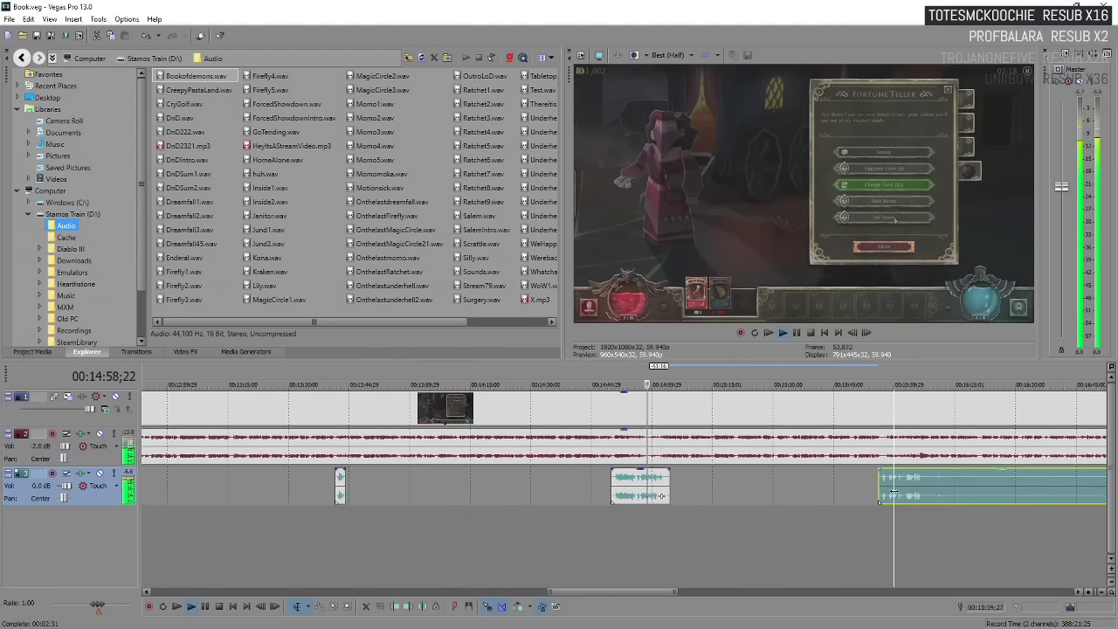
key(Return)
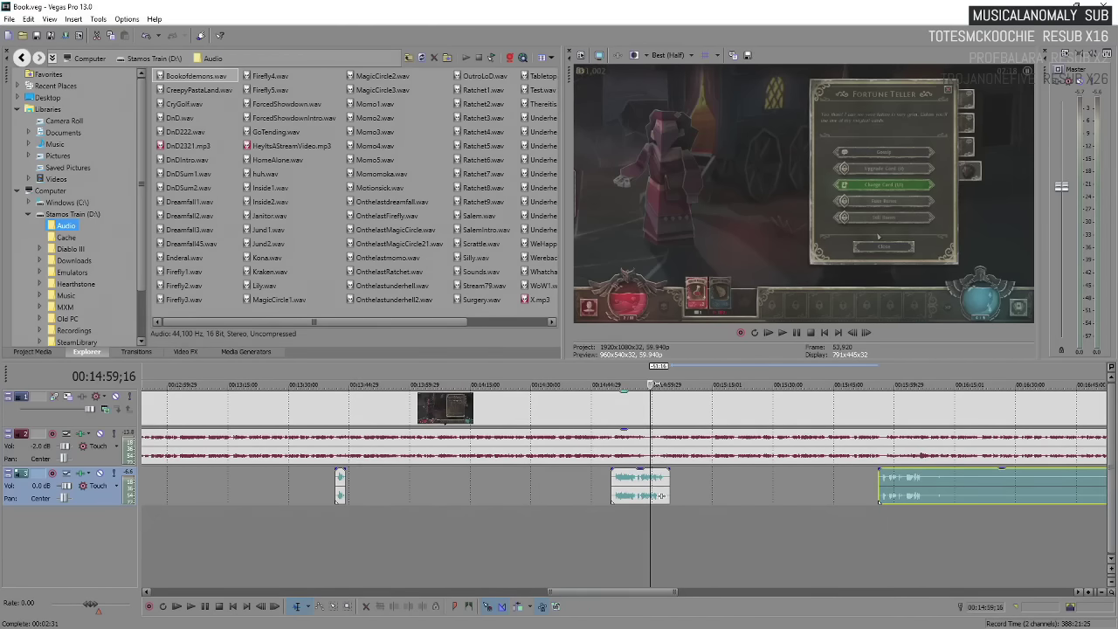
key(space)
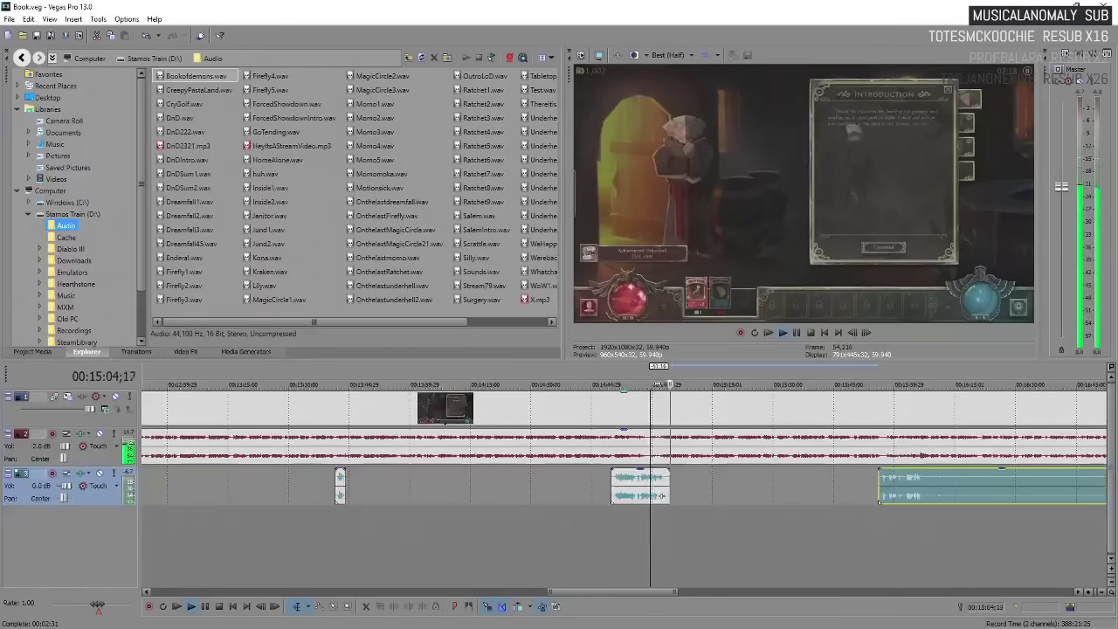
Play the project from the start of the last voice clip and split that clip at 00:16:09;02, after its opening phrases.
key(space)
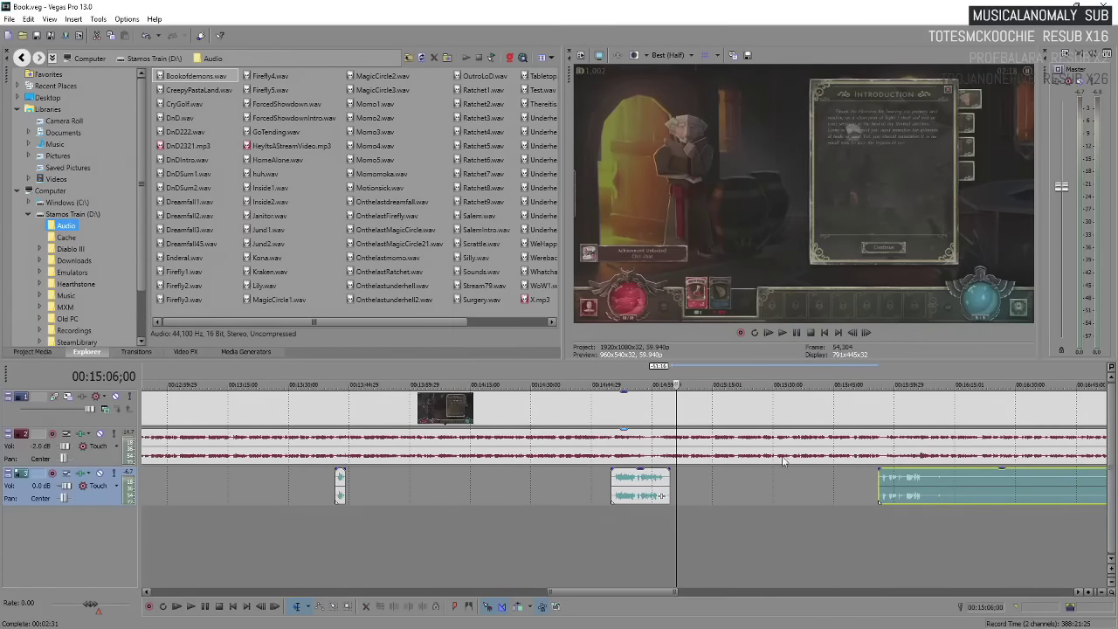
click(877, 487)
key(space)
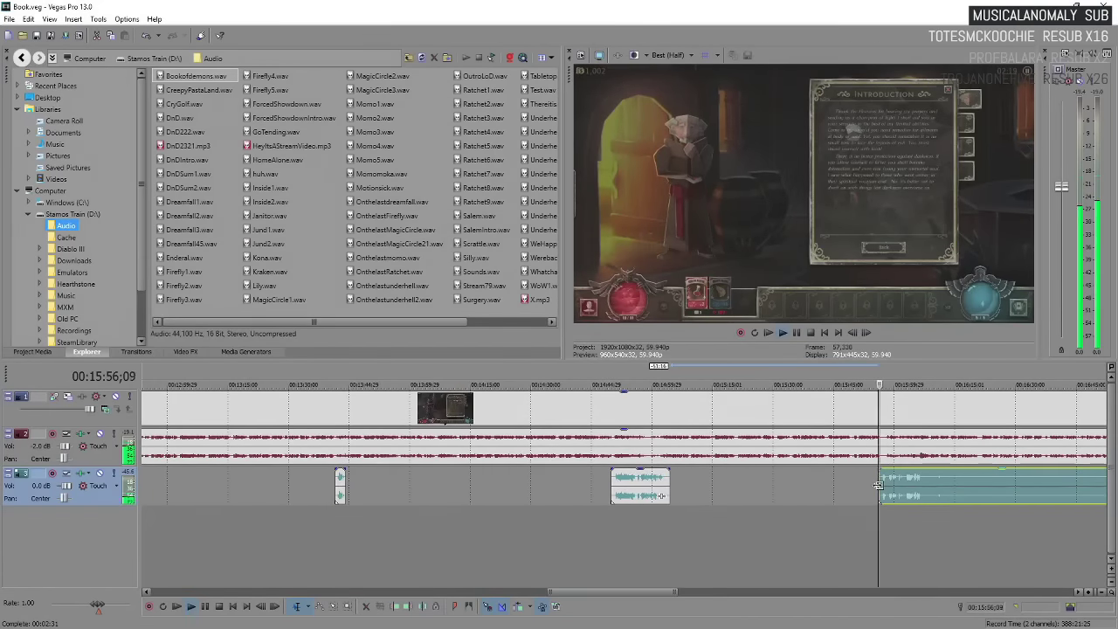
scroll(877, 486, down, 2)
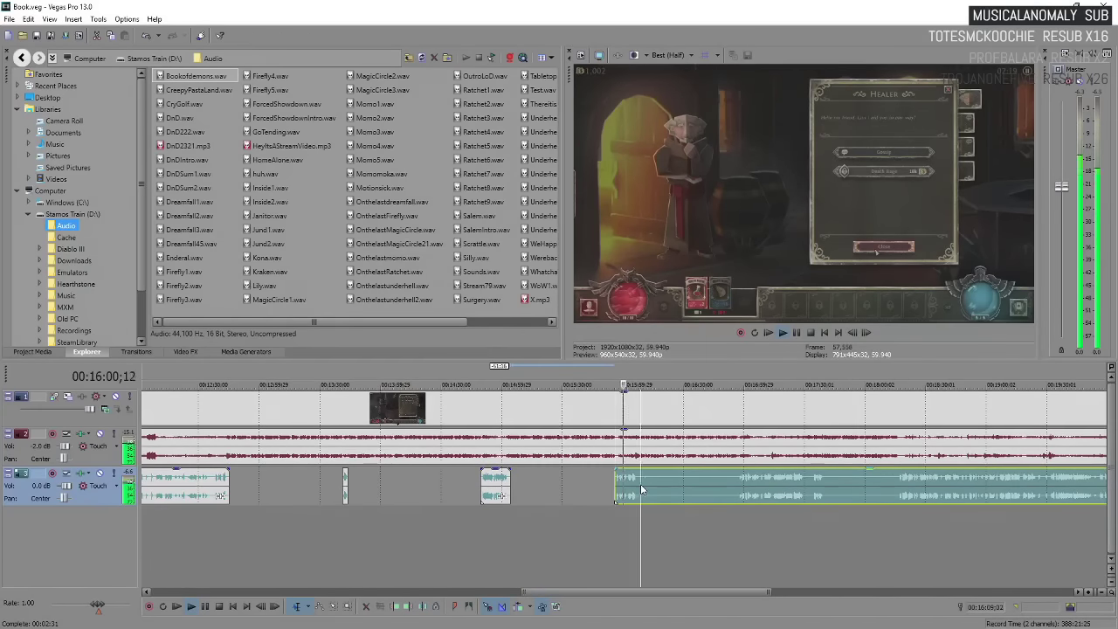
scroll(640, 484, up, 4)
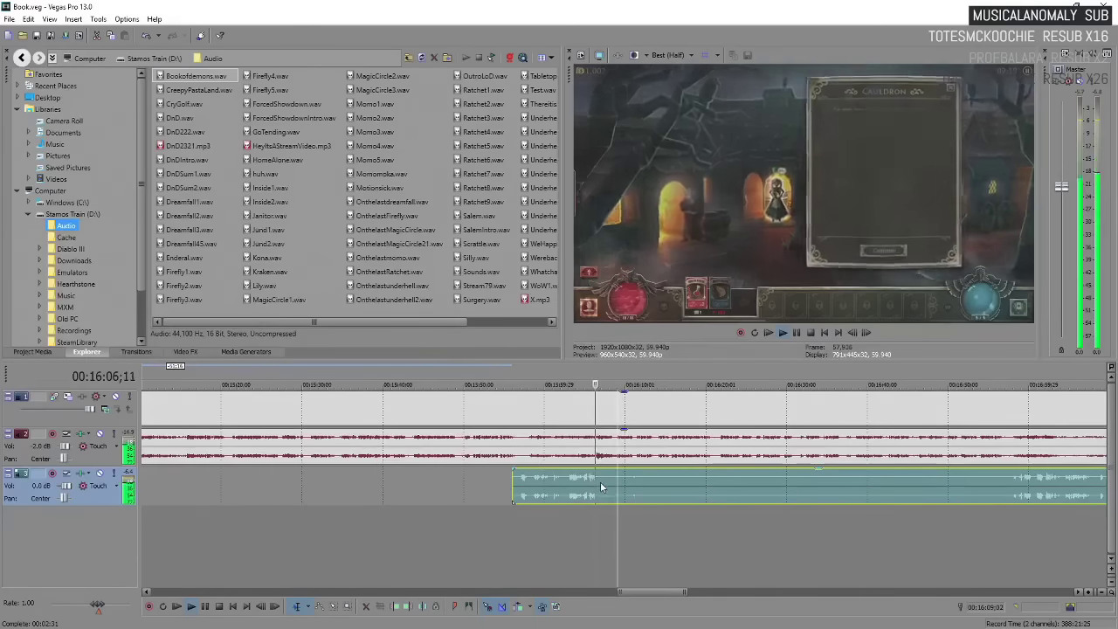
key(s)
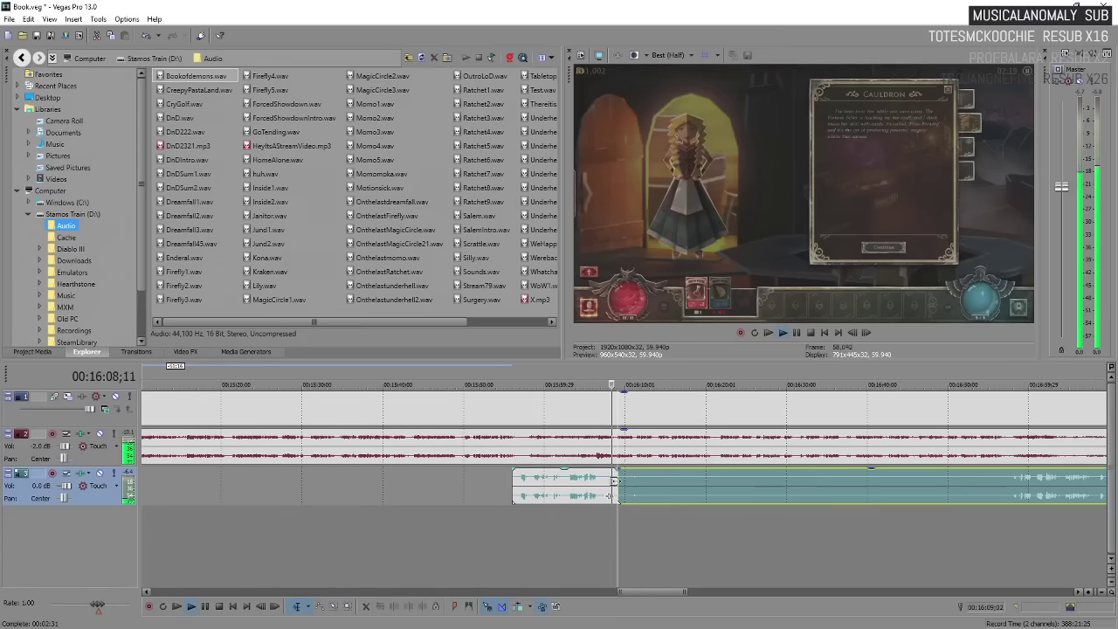
Split a short piece off the front of the remaining voice clip and move it to start at about 00:16:08.
click(622, 479)
scroll(585, 479, up, 3)
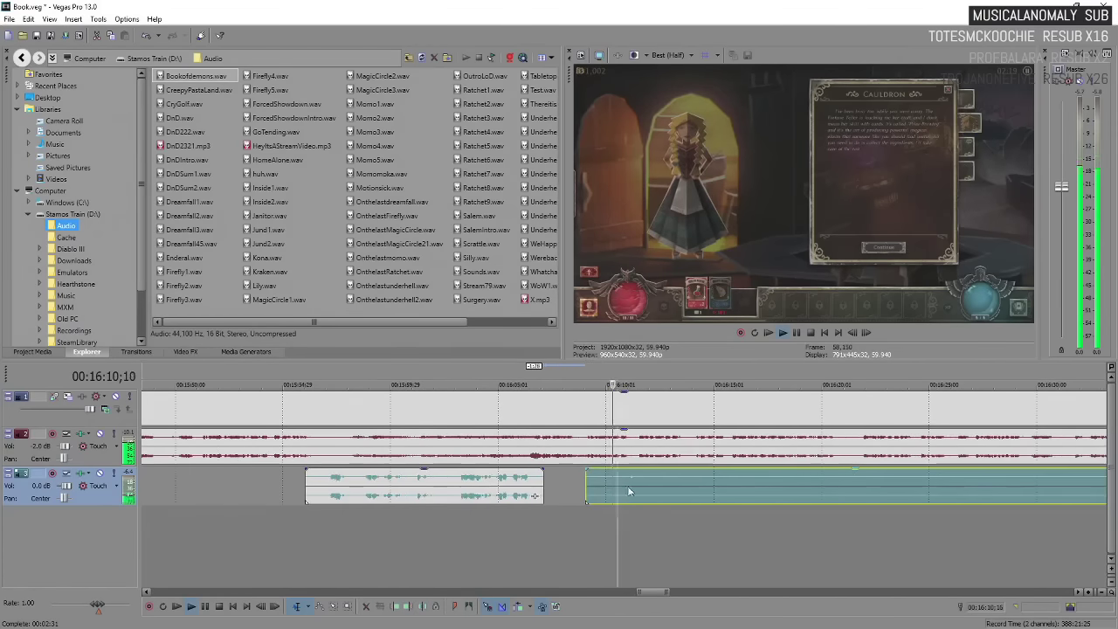
drag(585, 480, 612, 480)
key(s)
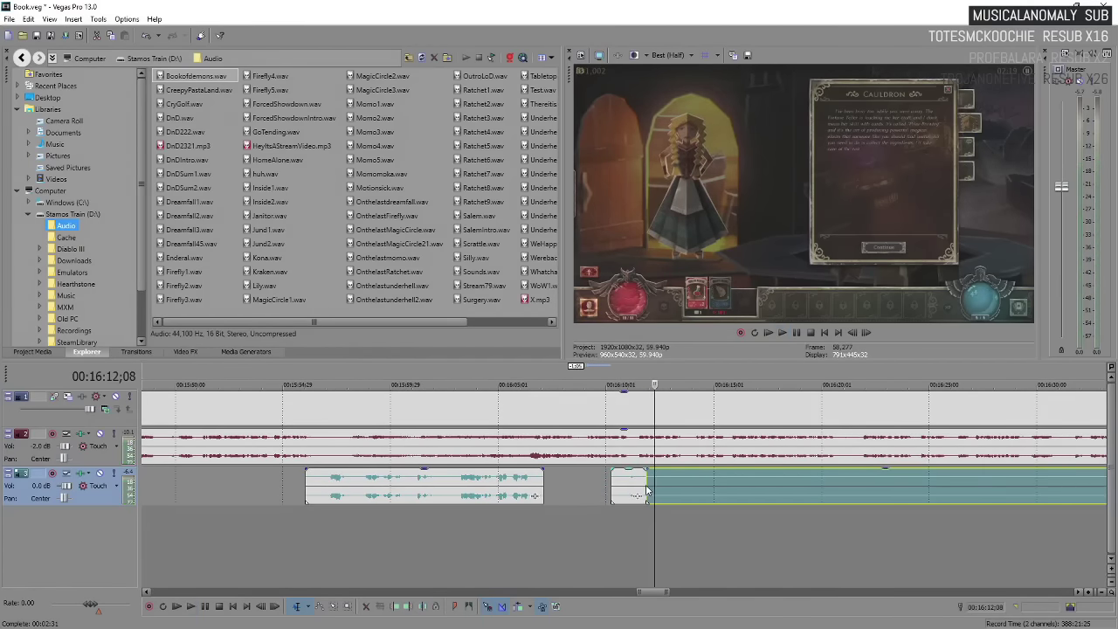
key(Delete)
click(568, 497)
drag(630, 496, 581, 496)
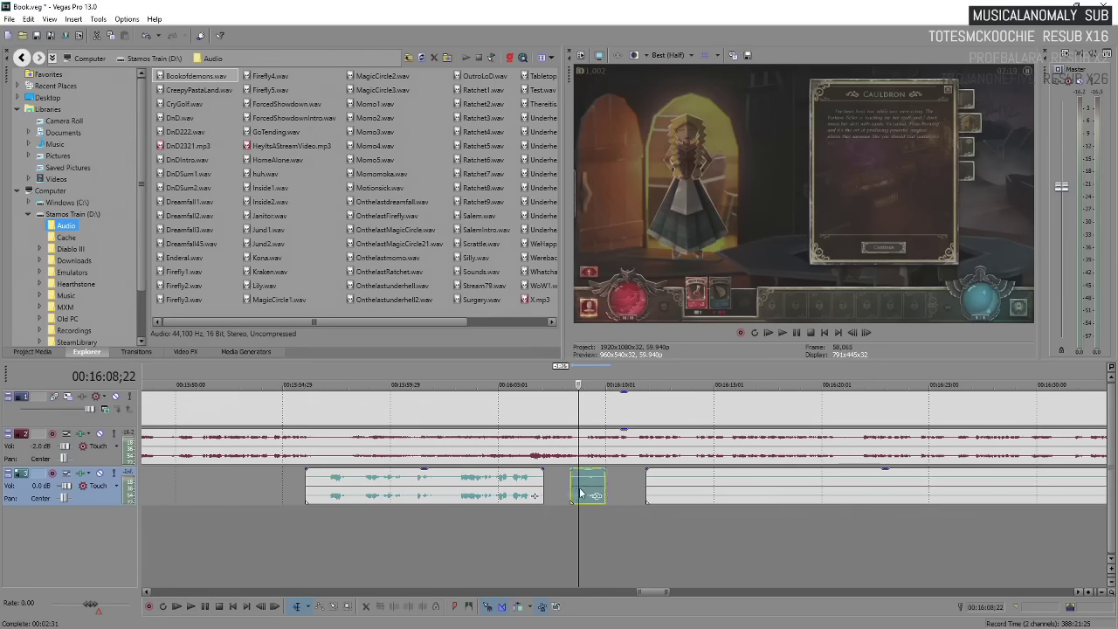
Move the remaining long voice clip to start at about 00:16:56 and play the project from there.
scroll(635, 481, down, 4)
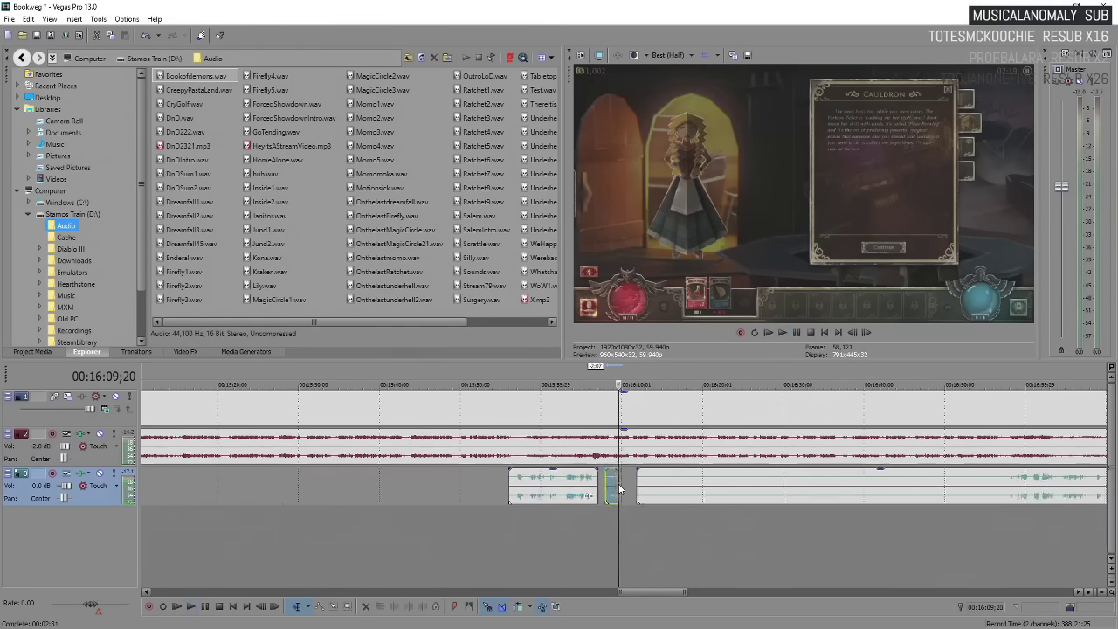
drag(626, 486, 809, 494)
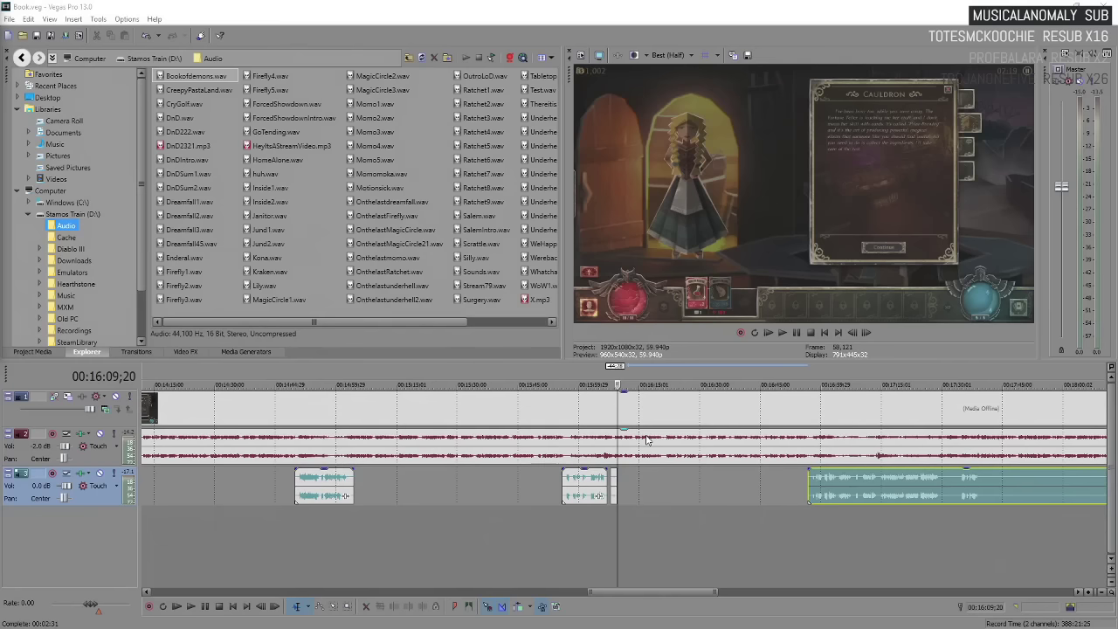
click(805, 486)
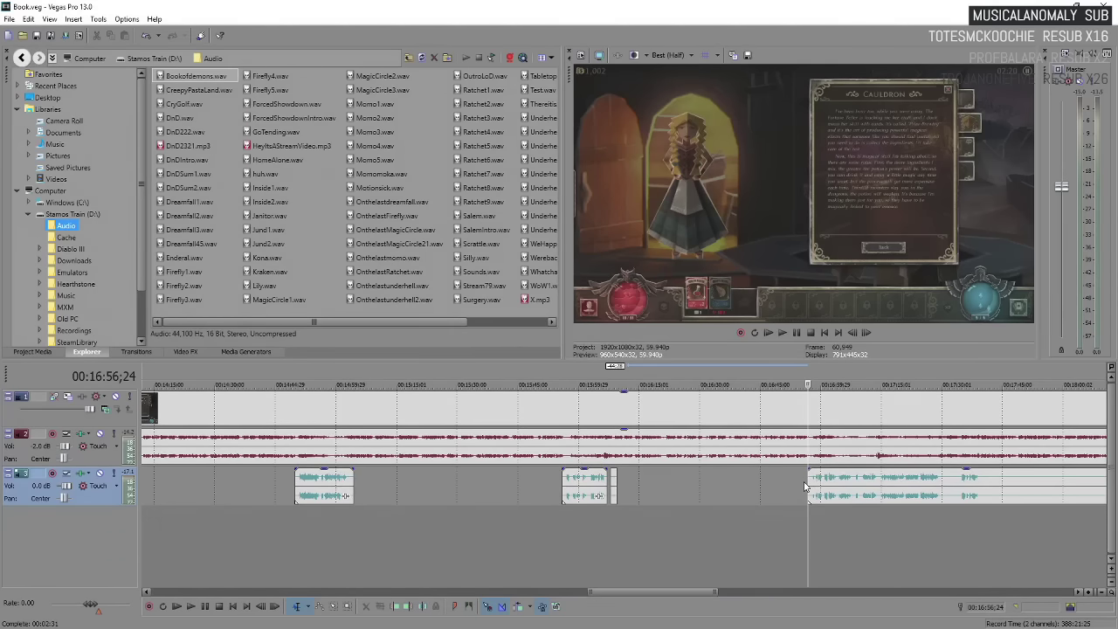
key(space)
key(backslash)
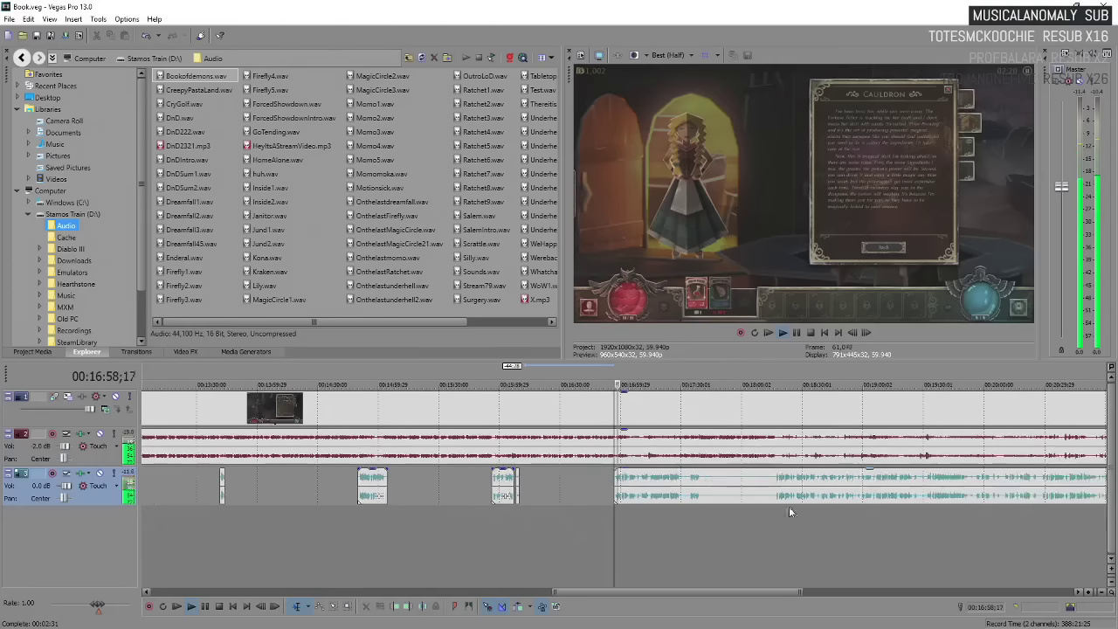
Listen to the moved voice clip over the magical cauldron footage up to about 00:17:29 to find its next cut point.
click(706, 489)
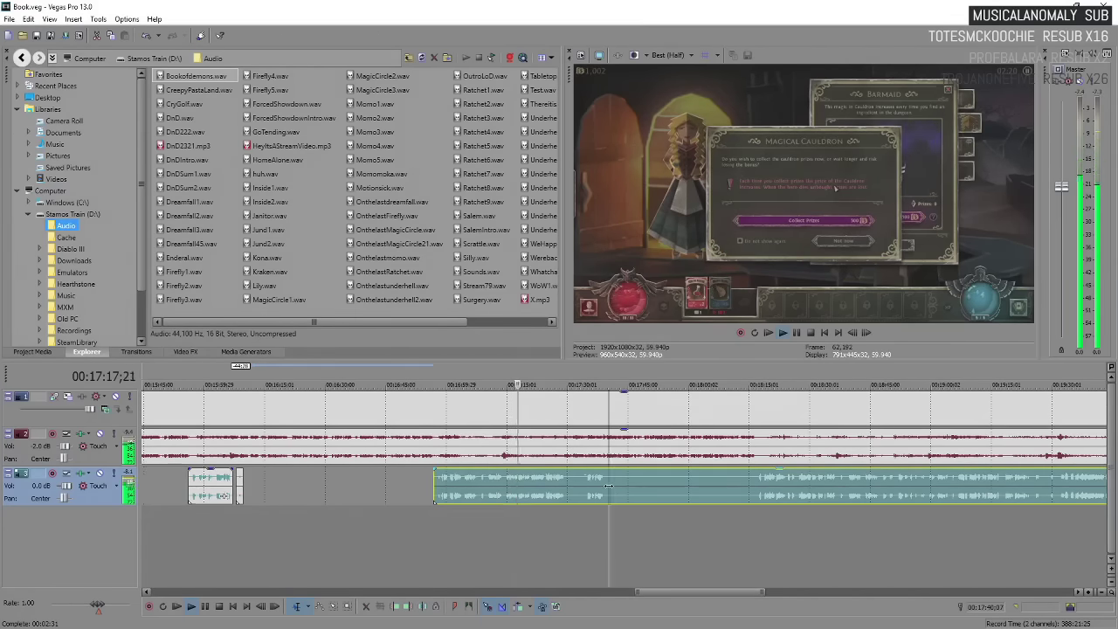
scroll(608, 485, up, 2)
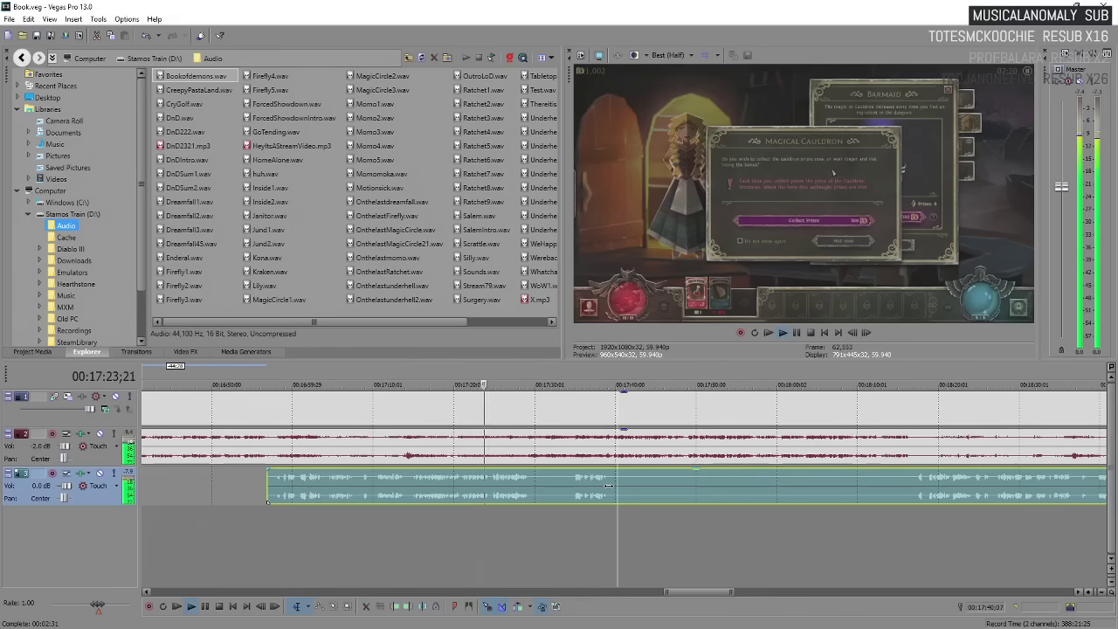
key(Return)
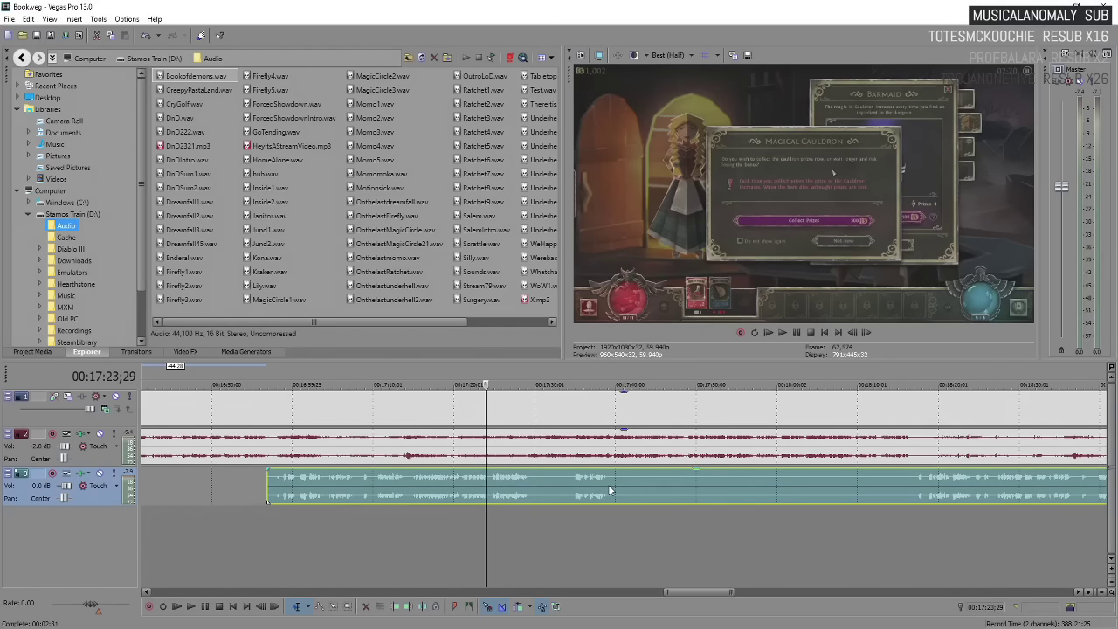
scroll(609, 490, up, 3)
scroll(609, 490, down, 2)
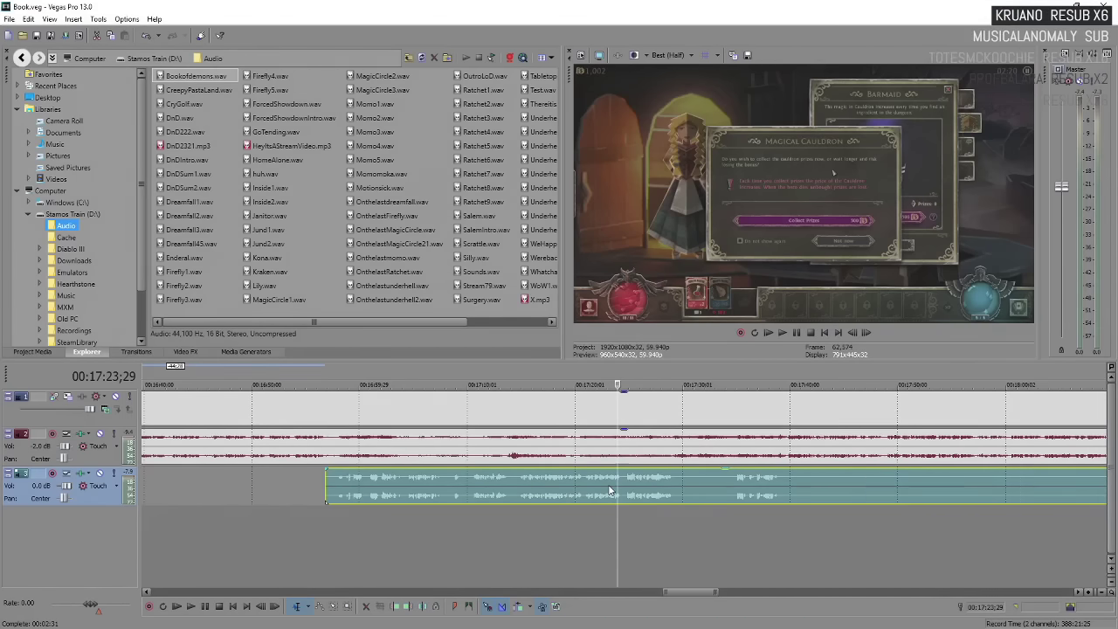
scroll(609, 491, up, 3)
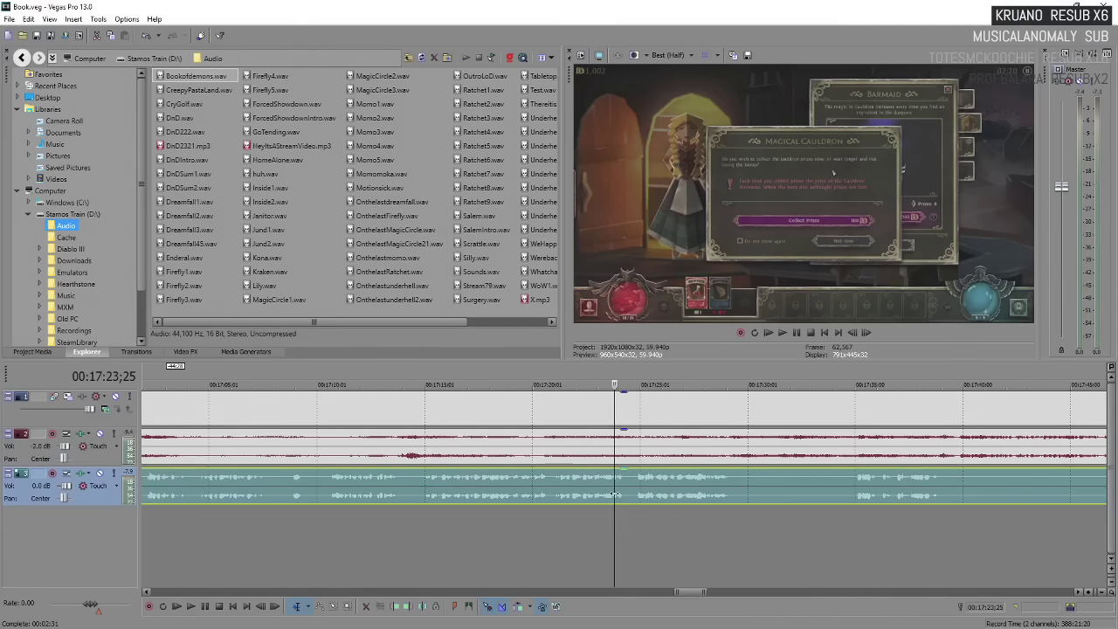
key(space)
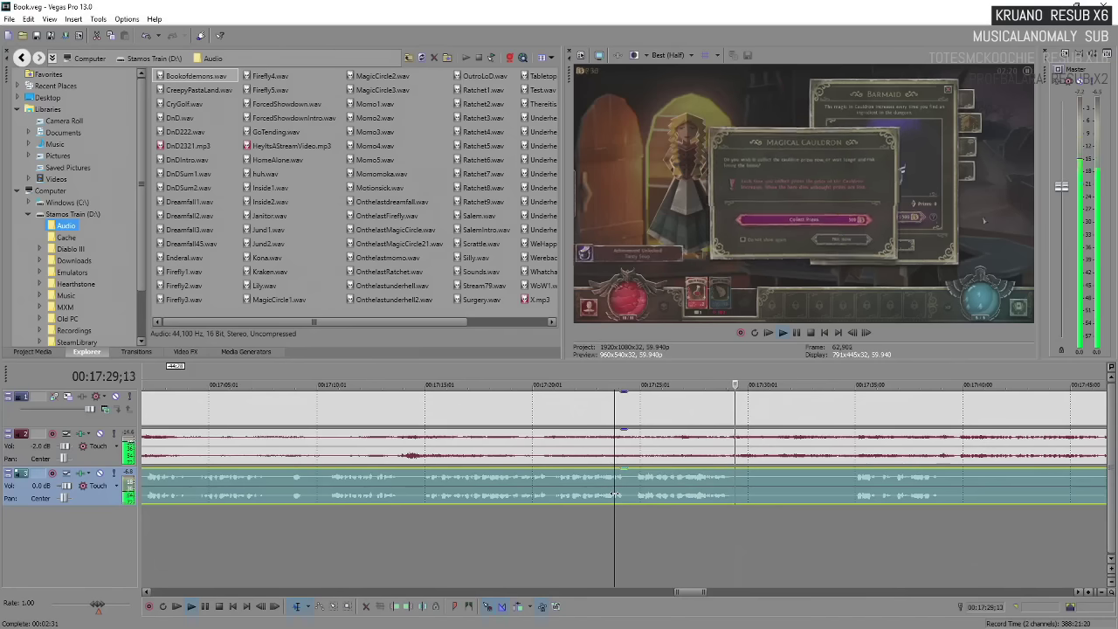
key(Return)
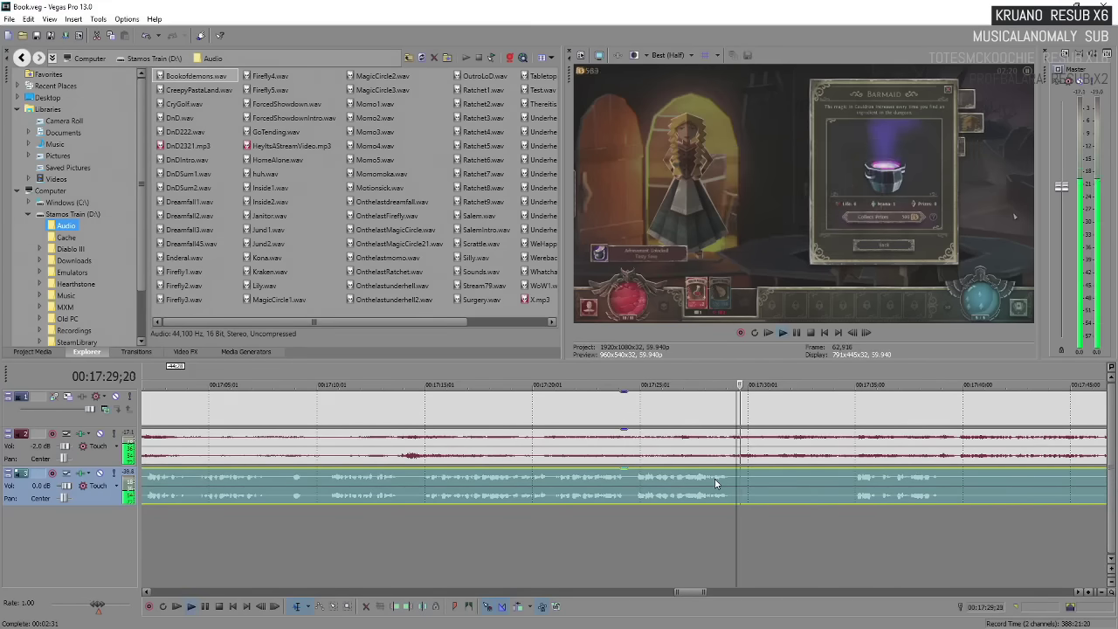
Split the voice clip at 00:17:29;18, just after the spoken phrase ends.
key(Right)
key(Right)
key(Right)
key(Right)
key(Right)
key(Right)
key(Right)
key(Right)
key(space)
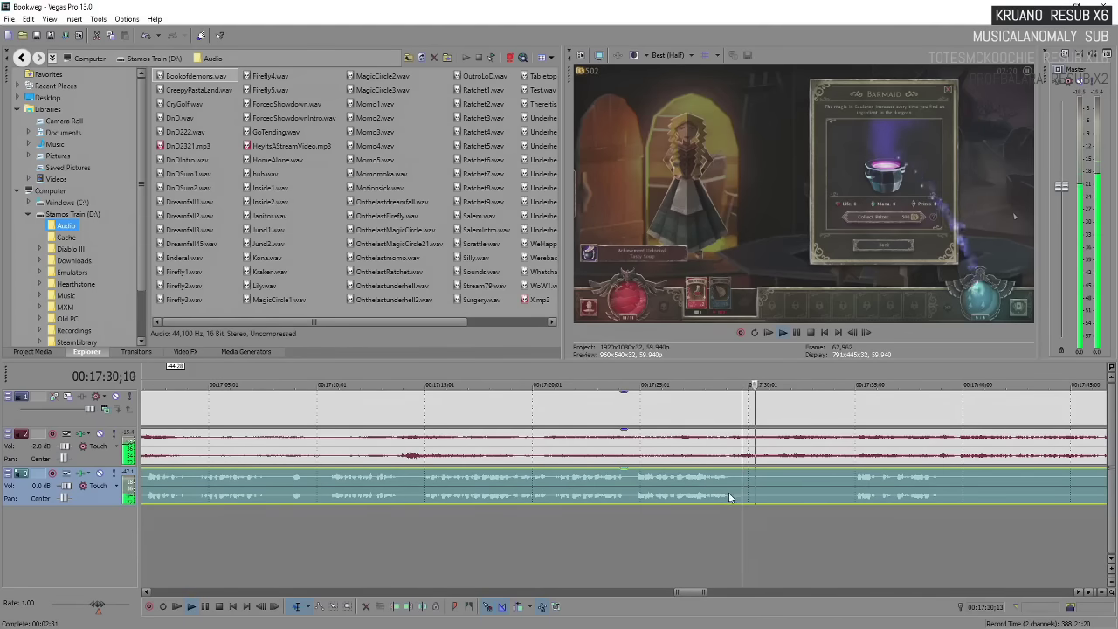
key(s)
Move the remaining voice clip to start at about 00:17:35 and split it at 00:17:39;20, after its short phrase.
scroll(734, 494, down, 2)
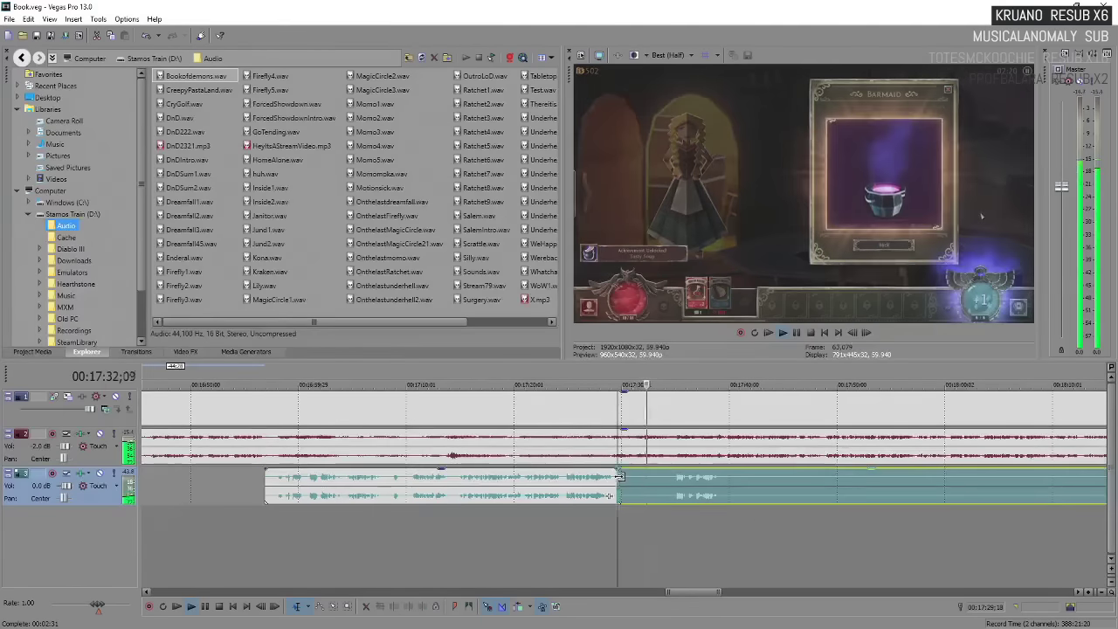
drag(620, 494, 674, 492)
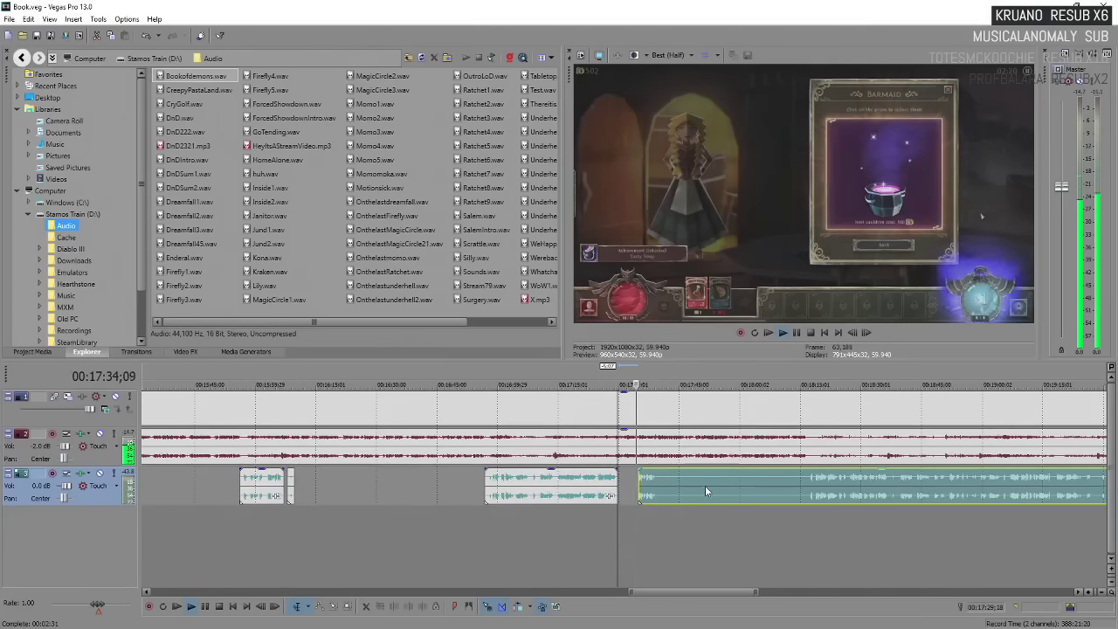
scroll(705, 486, down, 1)
click(522, 484)
key(s)
scroll(568, 489, down, 2)
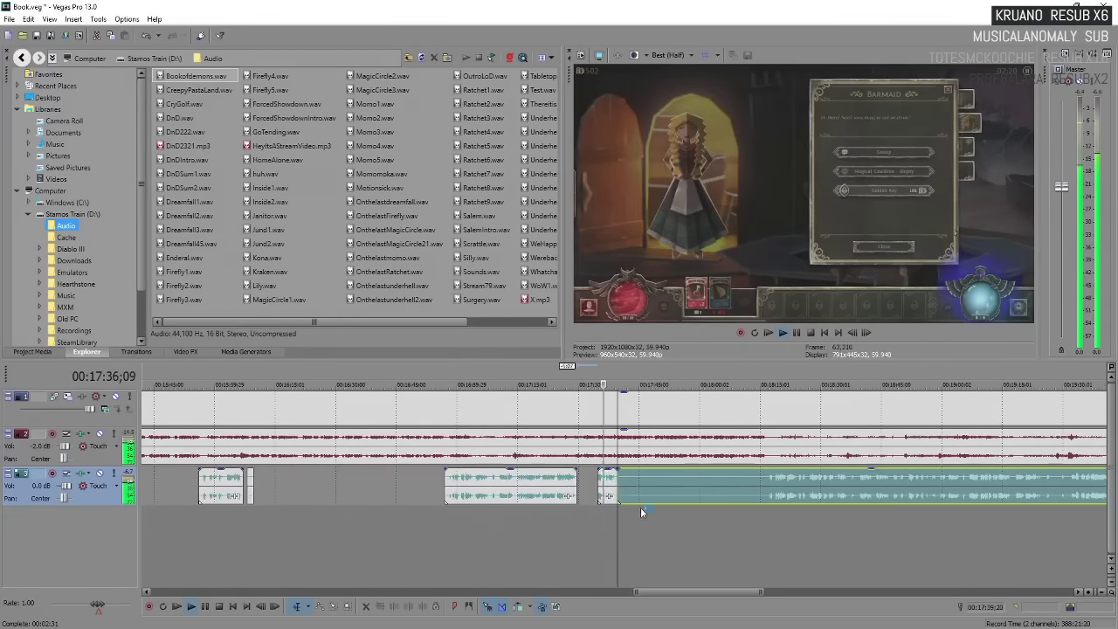
Move the remaining voice clip to start at about 00:18:17 and play the project from there.
drag(626, 483, 767, 487)
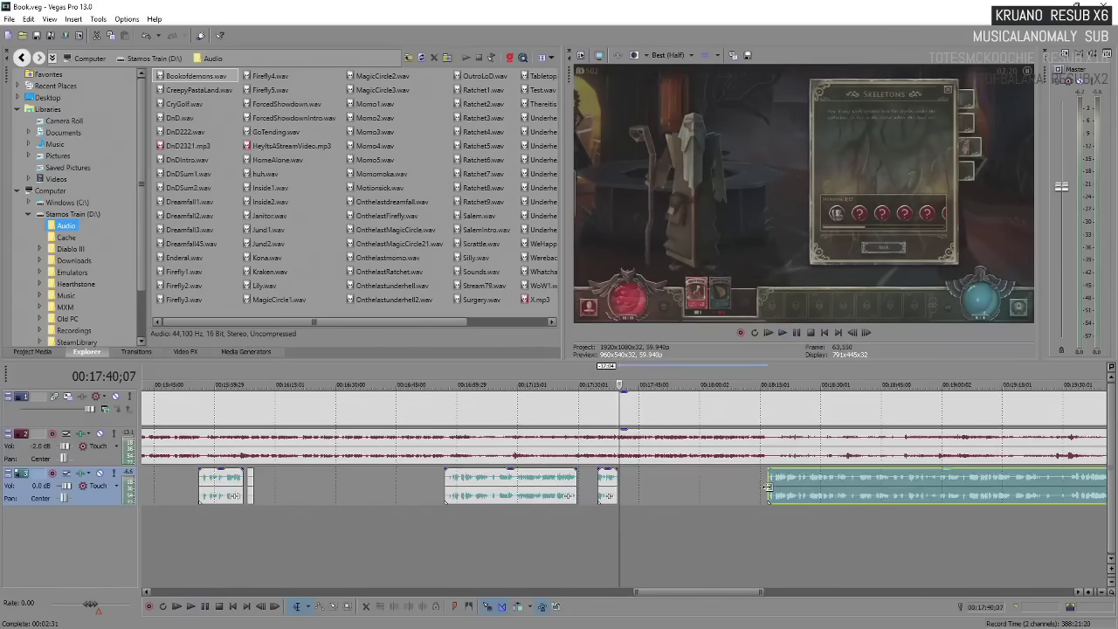
click(767, 487)
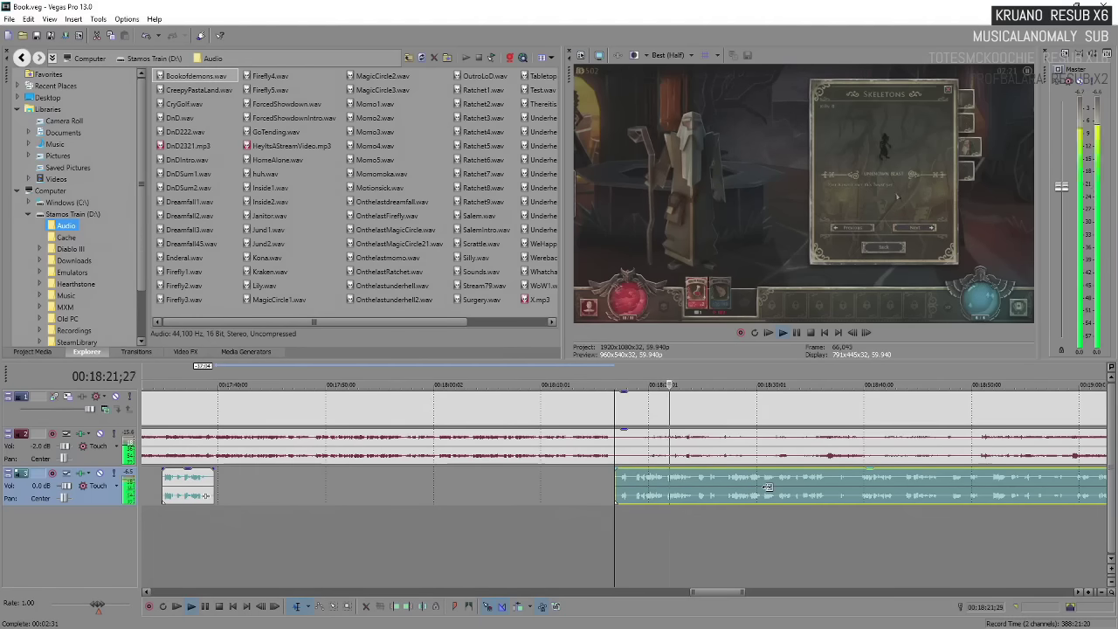
key(Return)
key(Return)
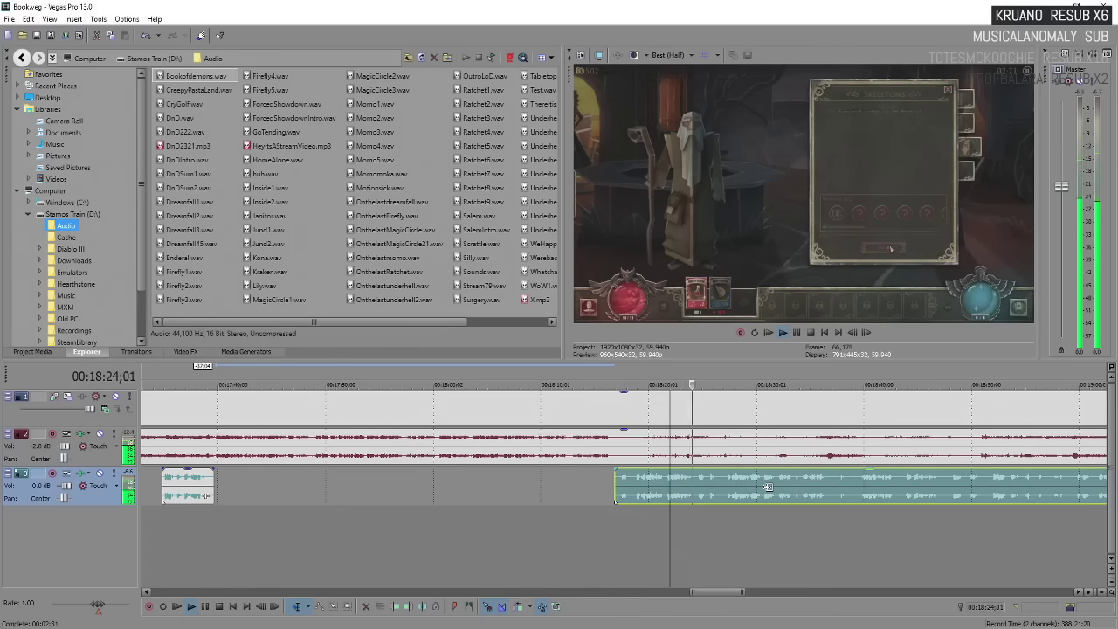
key(Return)
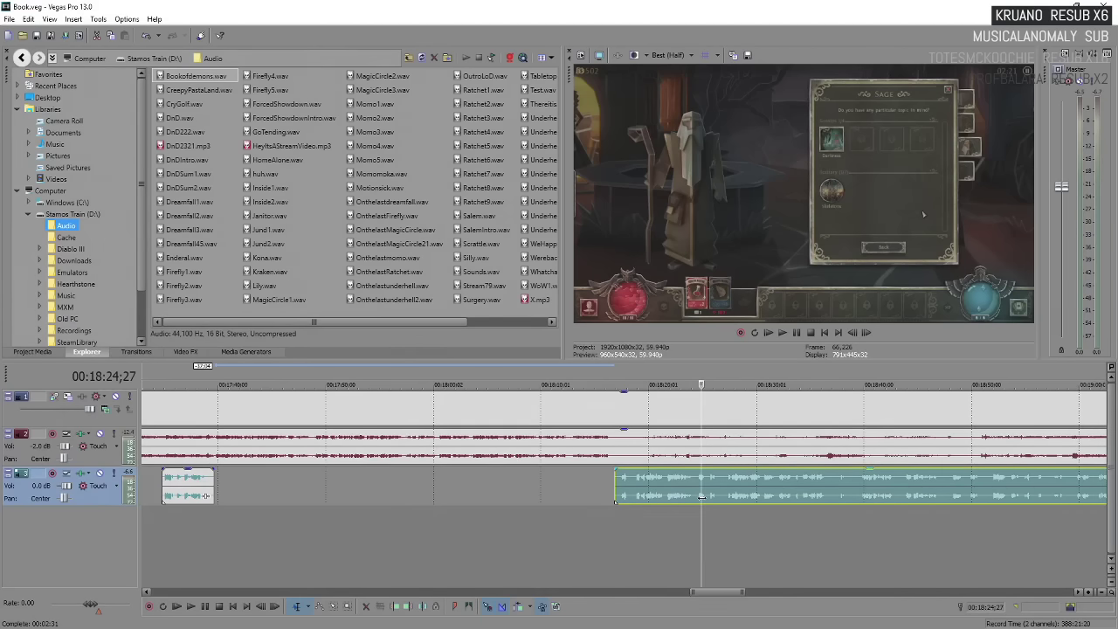
Listen to the voice clip over the Sage and Fortune Teller footage from 00:18:24 to check how it lines up.
scroll(701, 496, up, 5)
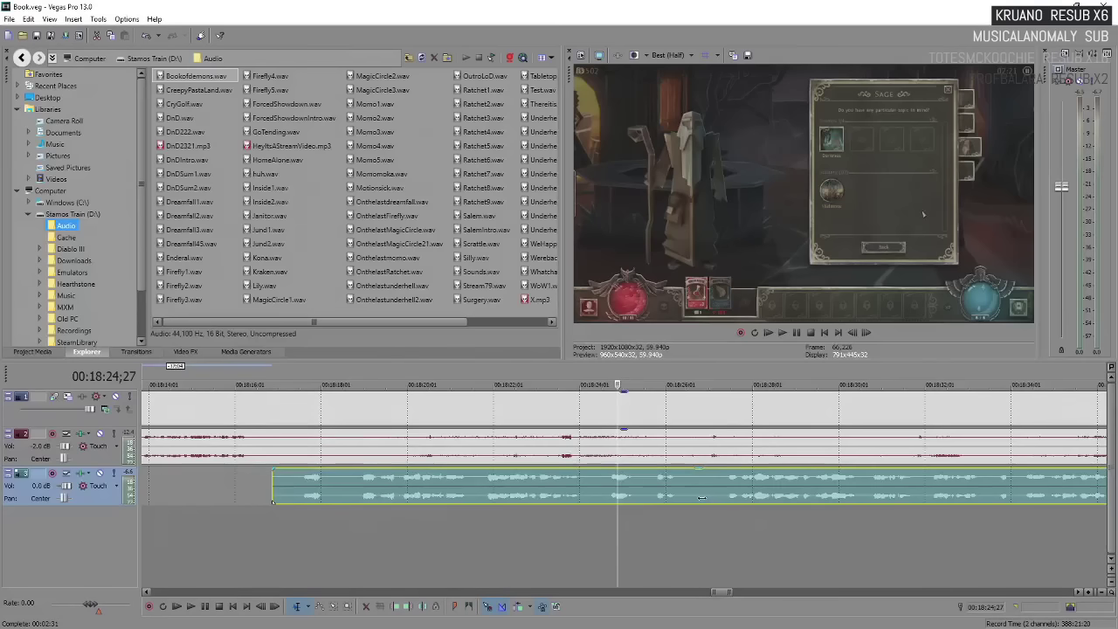
key(space)
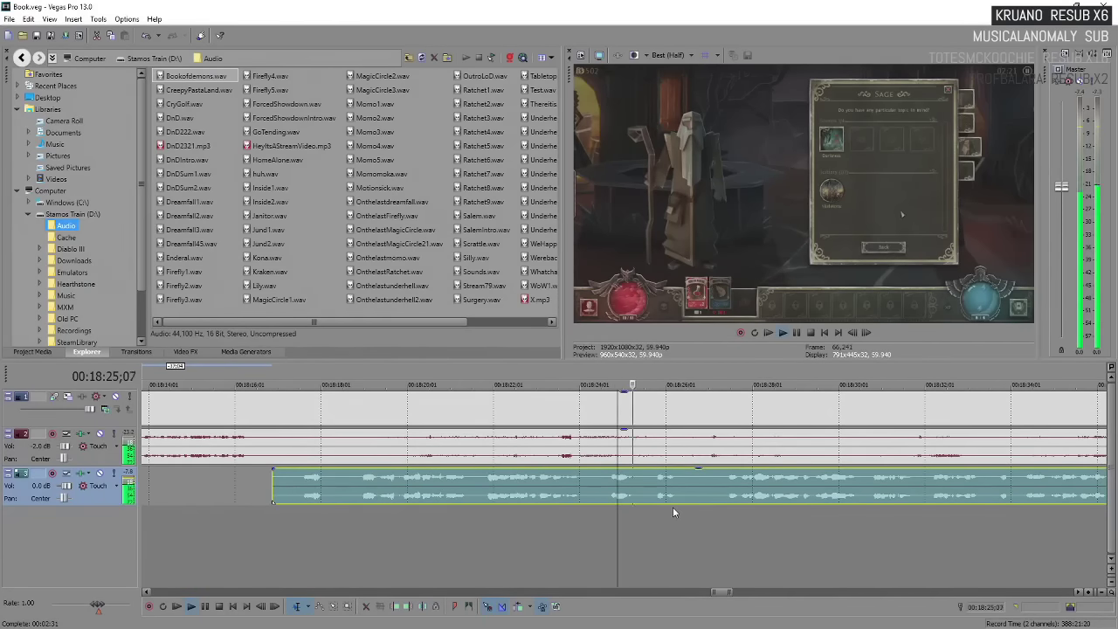
scroll(663, 502, down, 2)
scroll(663, 502, down, 5)
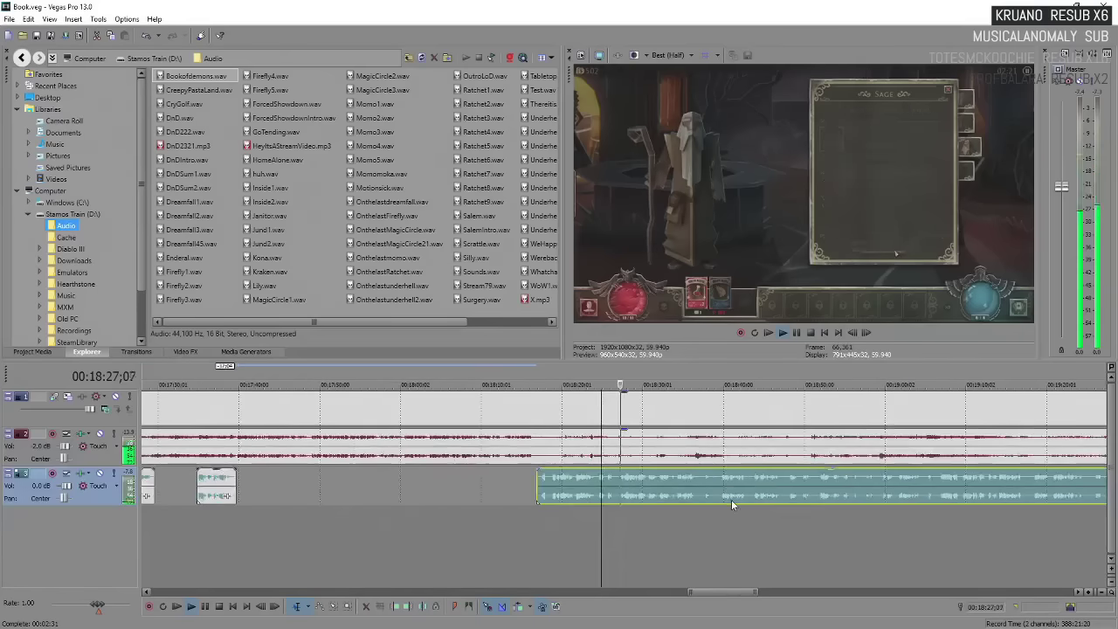
scroll(737, 495, up, 3)
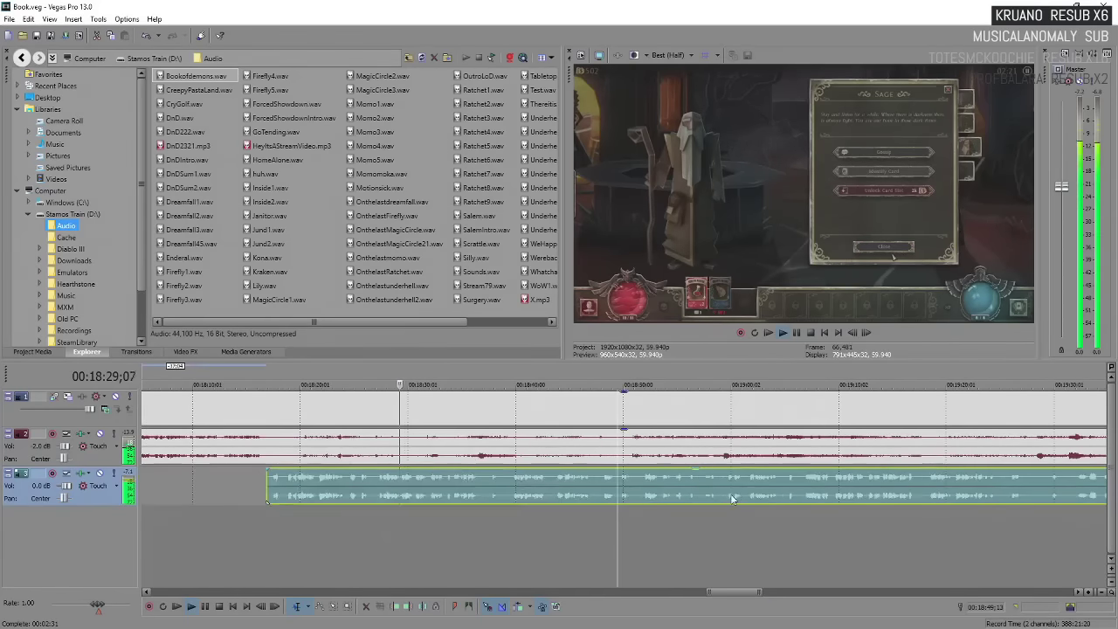
key(space)
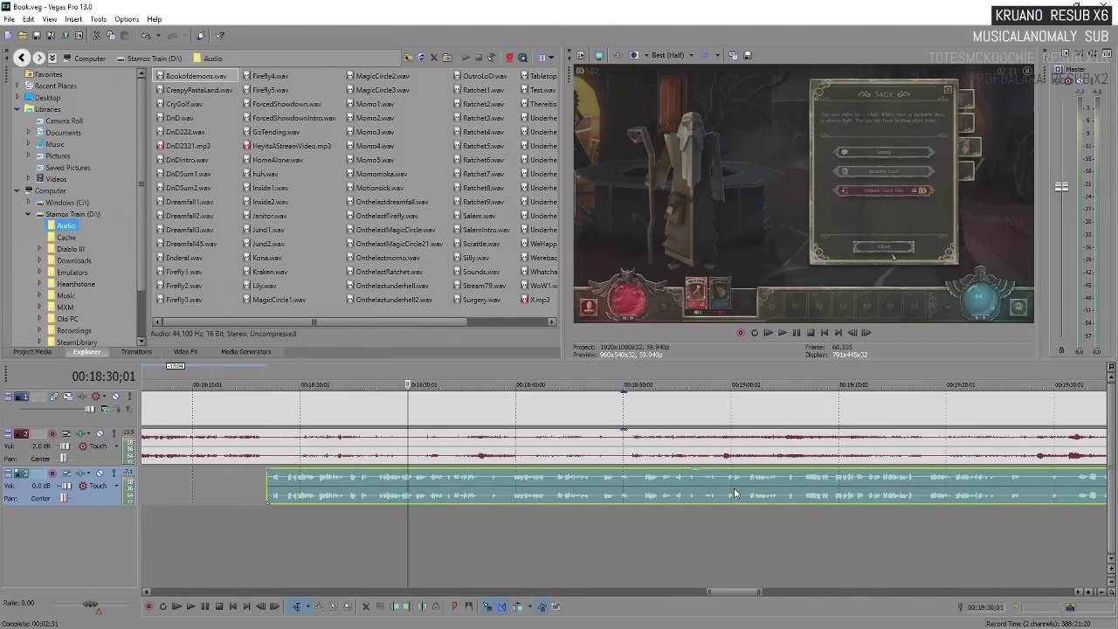
key(space)
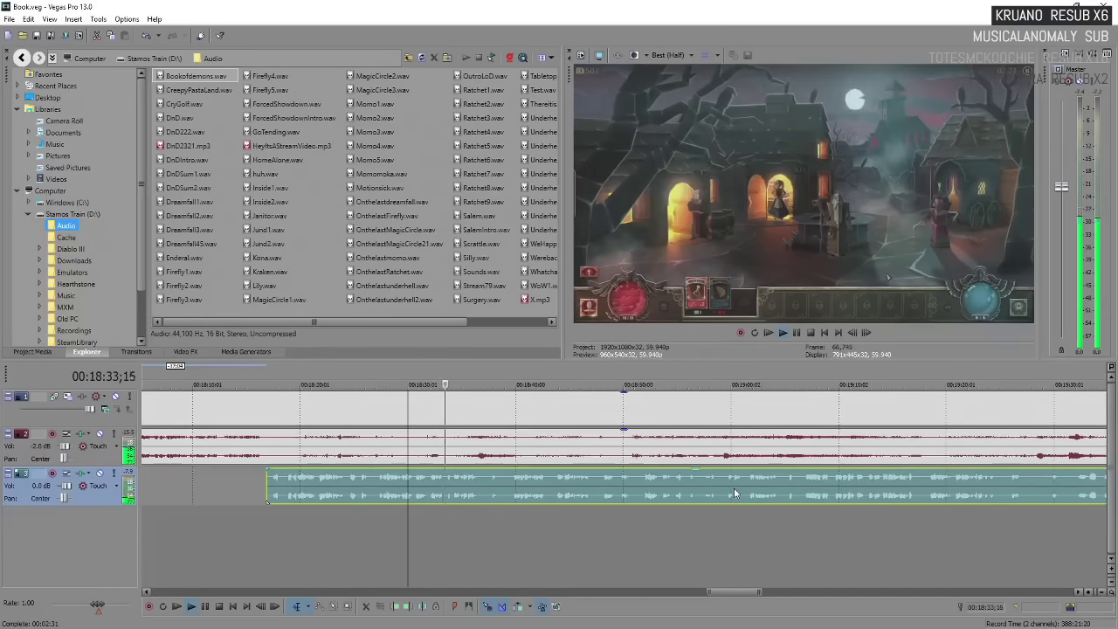
key(space)
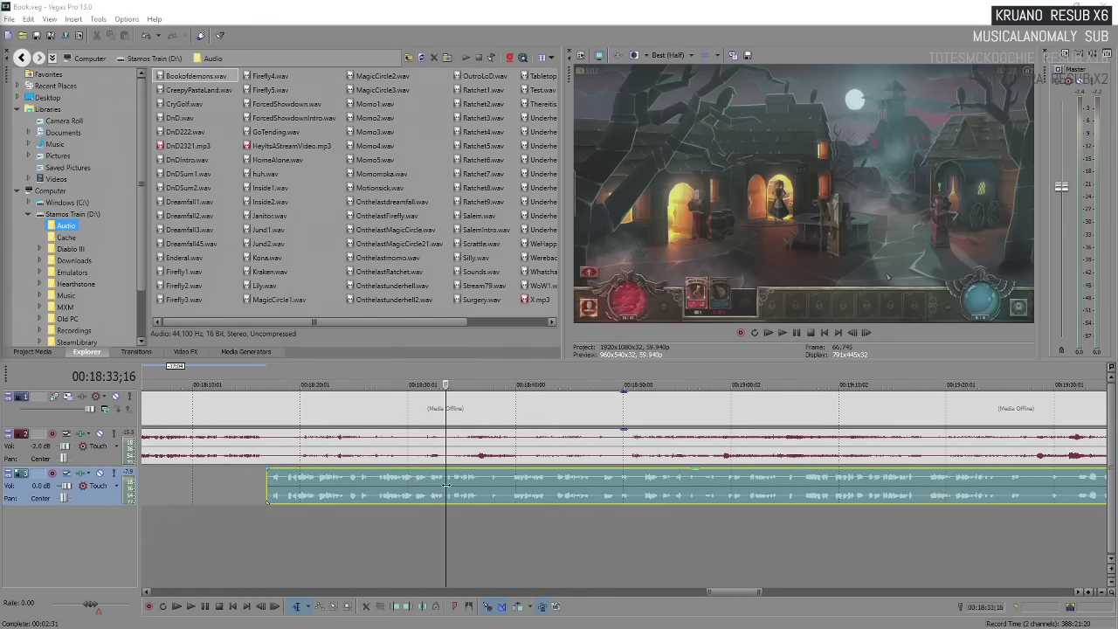
key(space)
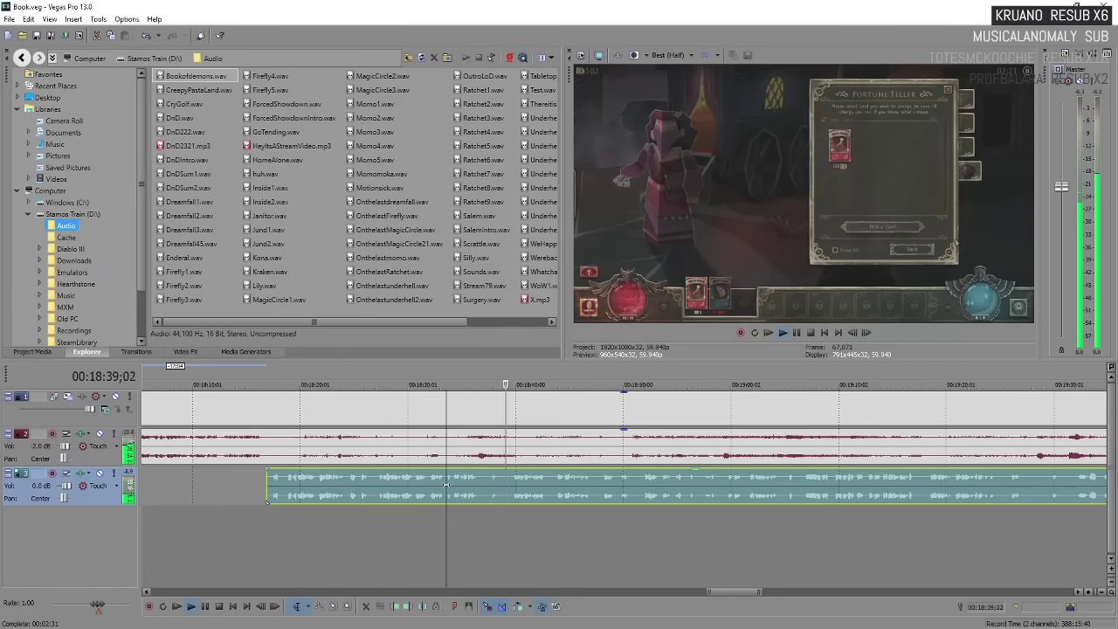
Replay the voice clip from 00:18:39;14 and listen on through the town footage to check how it lines up.
key(Return)
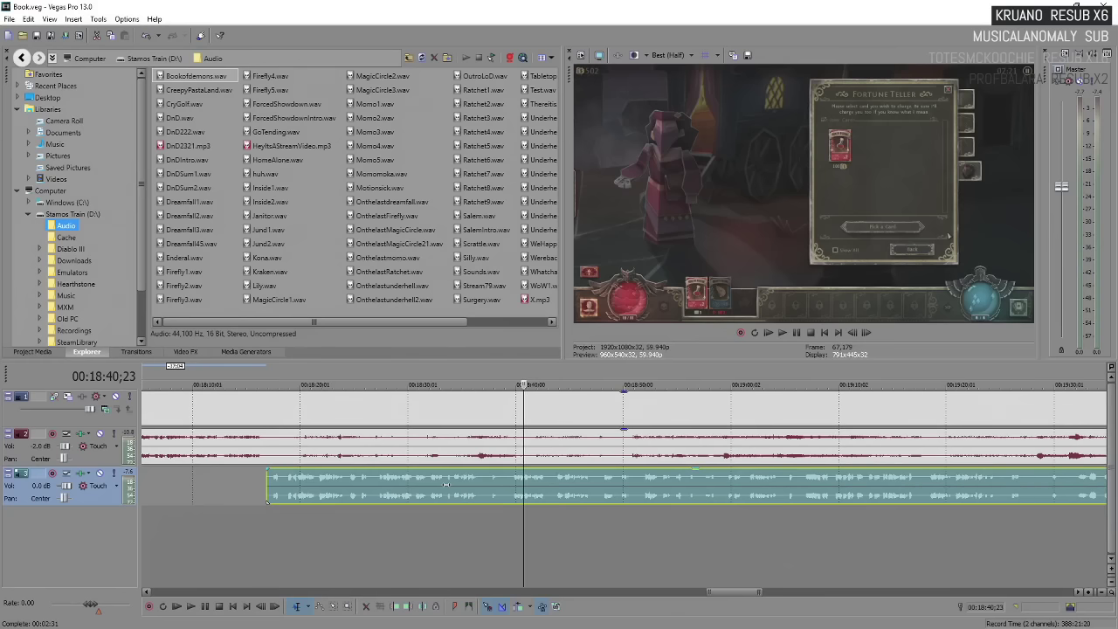
click(510, 484)
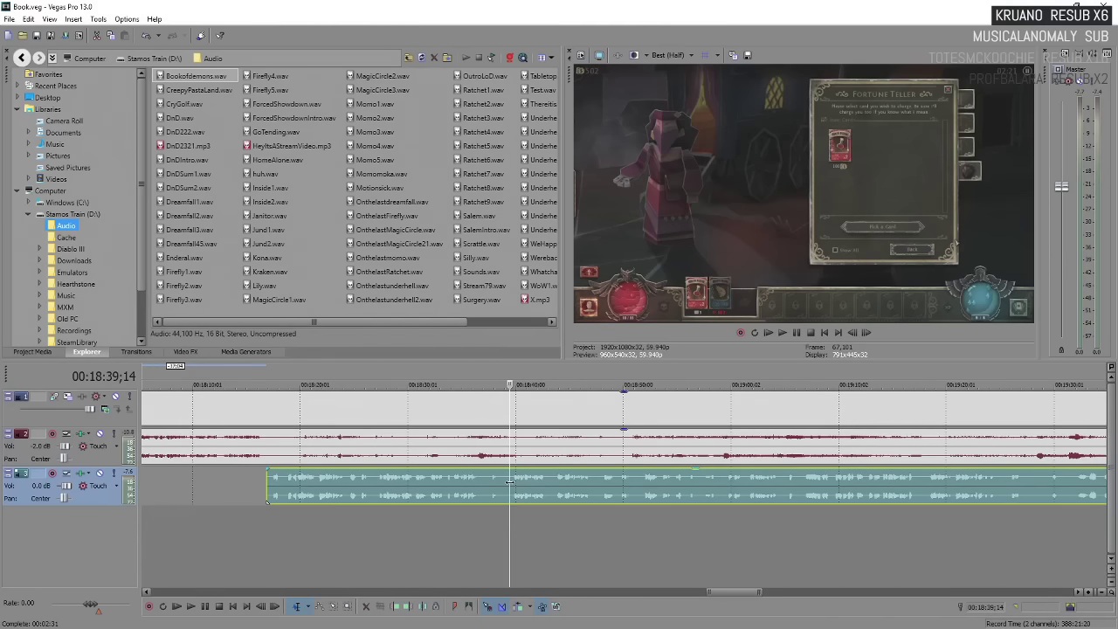
key(space)
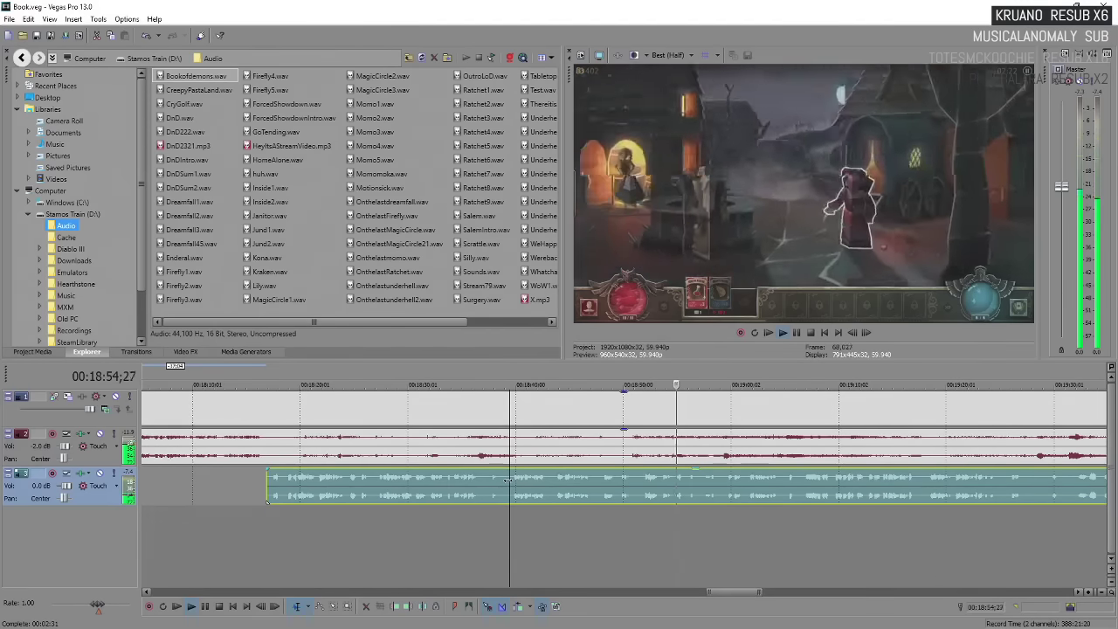
scroll(508, 479, down, 5)
scroll(607, 485, down, 2)
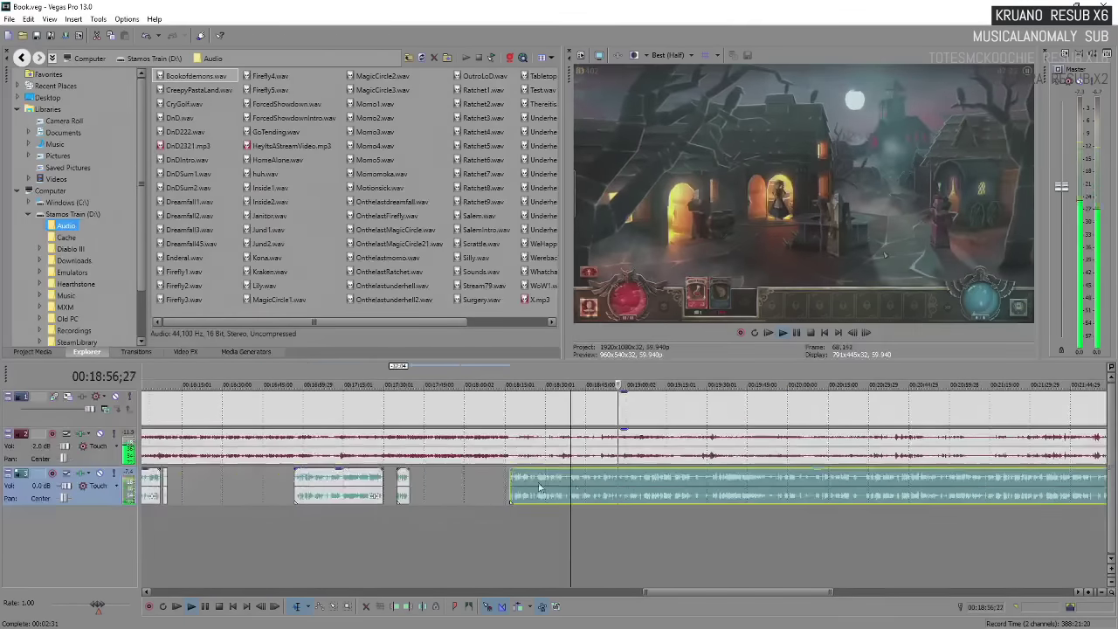
click(708, 492)
scroll(708, 492, up, 2)
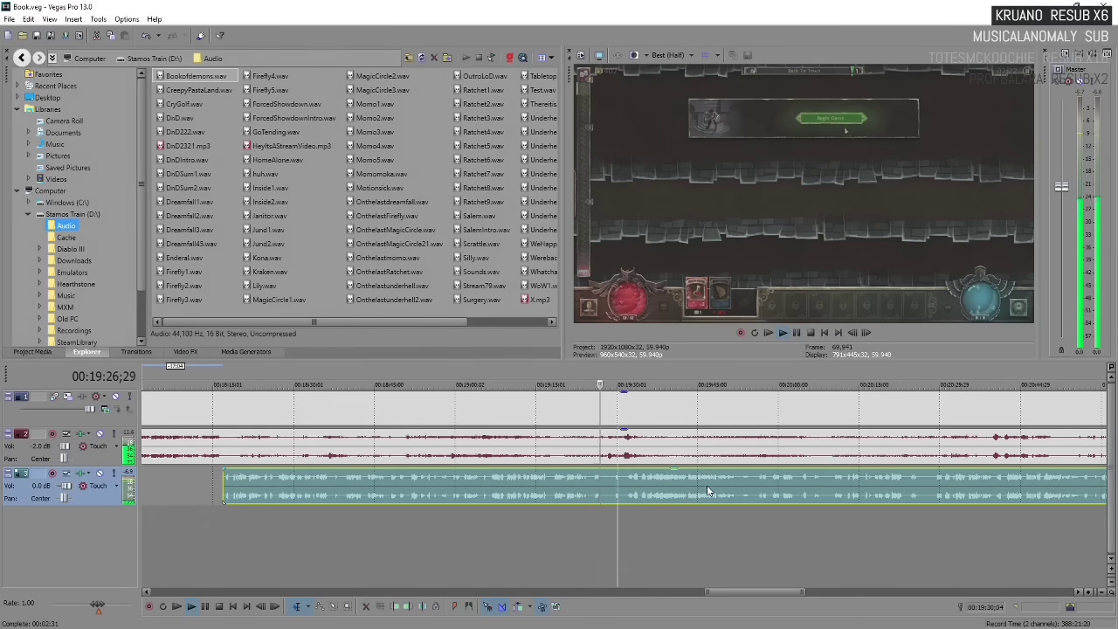
Check the voice clip against the Setup New Game footage between 00:19:27 and 00:19:32, playing it in short bursts.
key(Return)
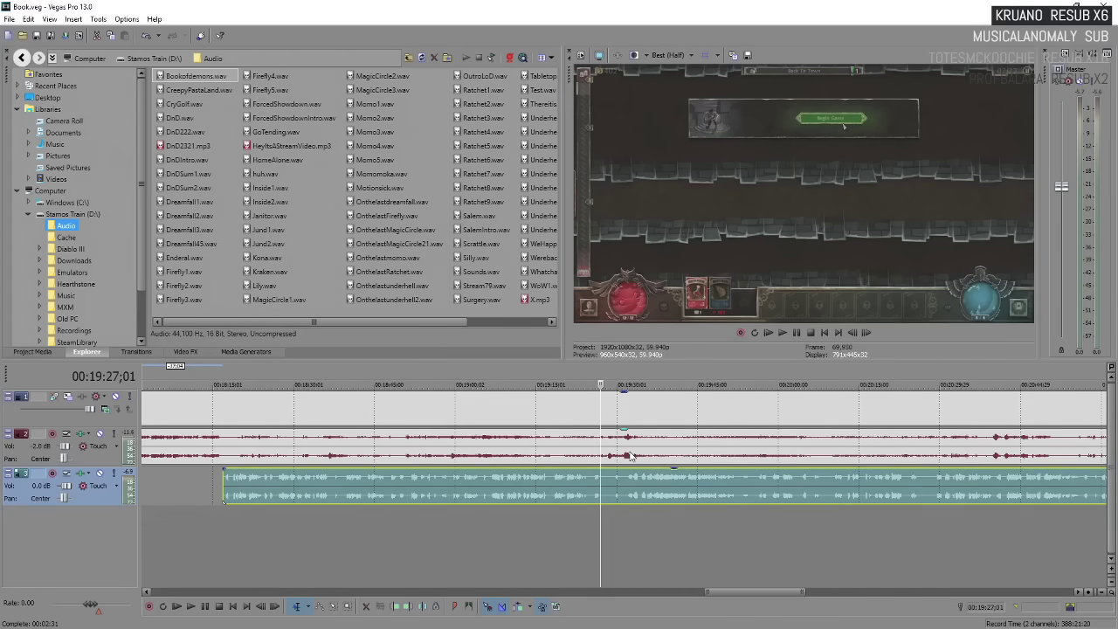
key(space)
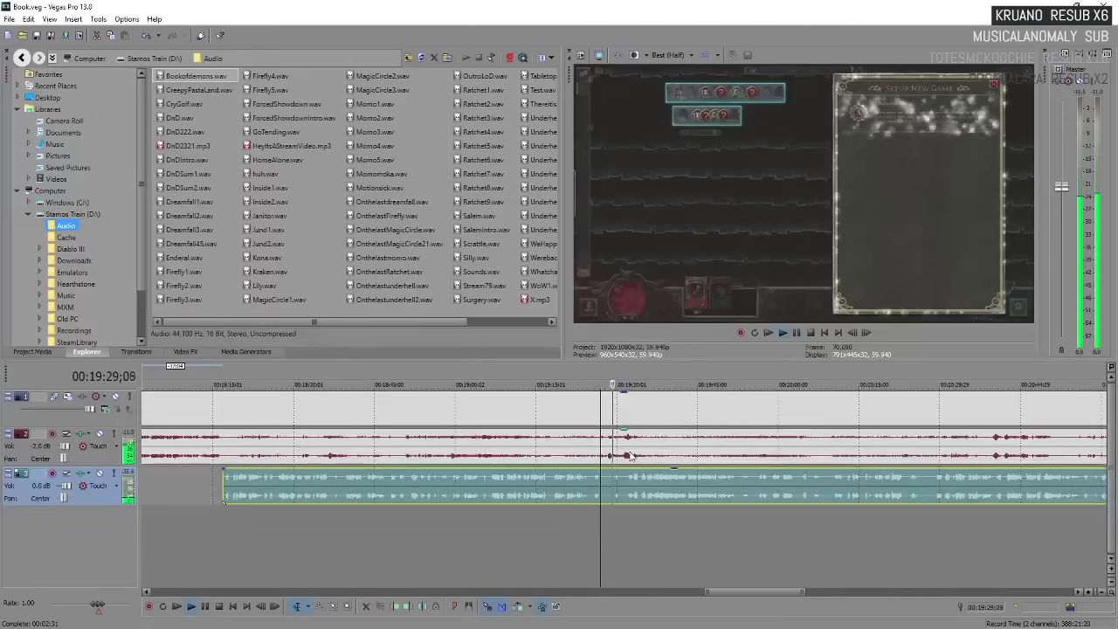
key(space)
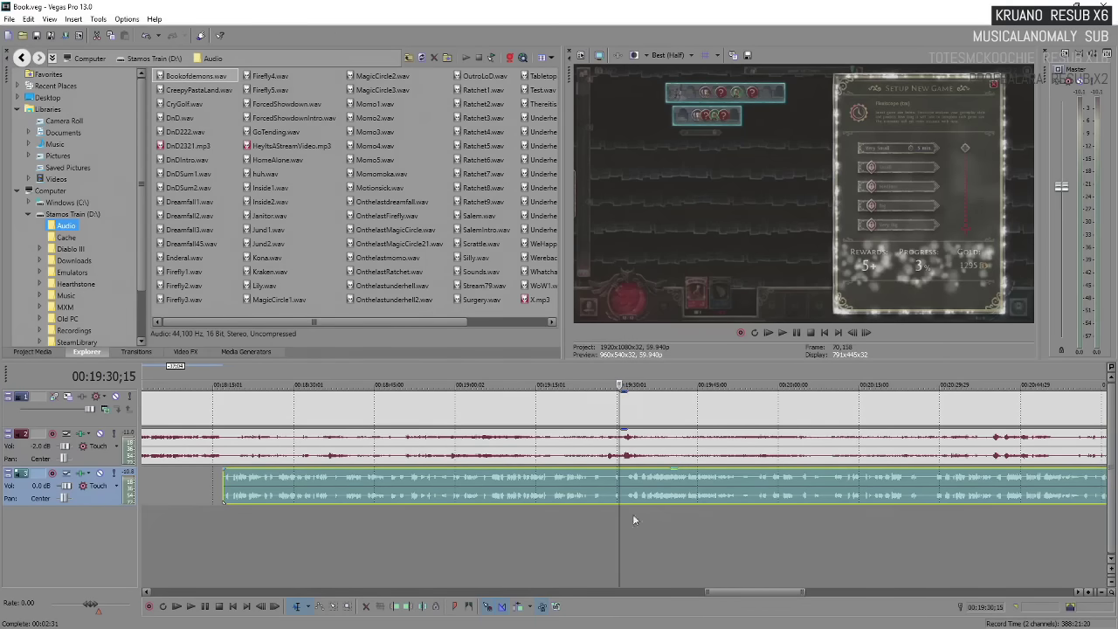
click(621, 488)
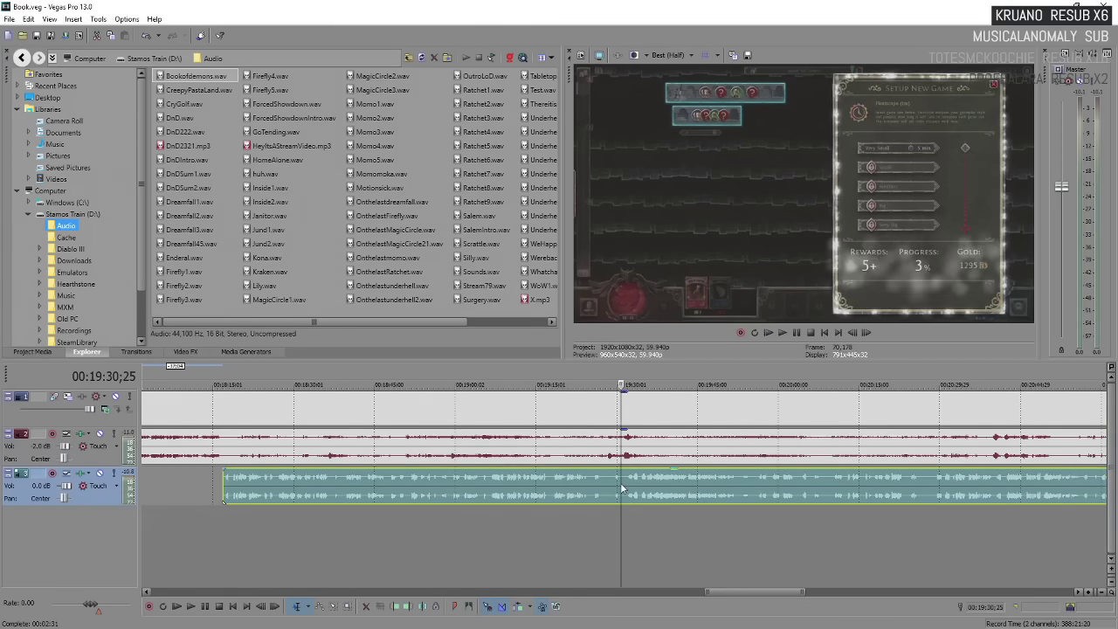
key(space)
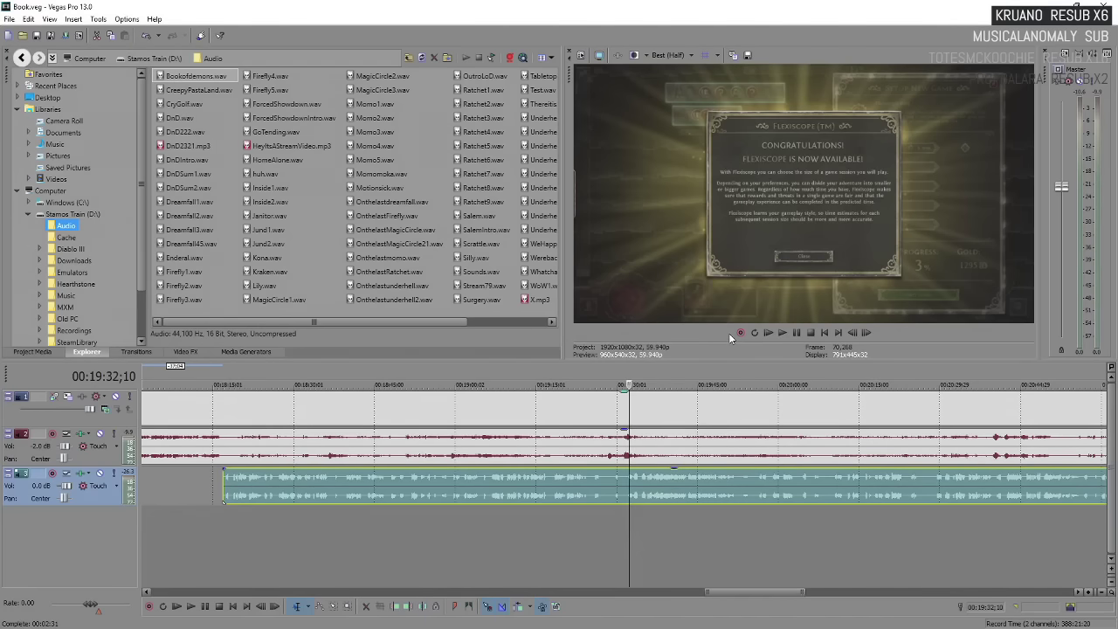
Listen to the voice clip over the Flexiscope announcement from 00:19:32 to 00:19:55, pausing to compare speech and footage.
scroll(730, 471, down, 2)
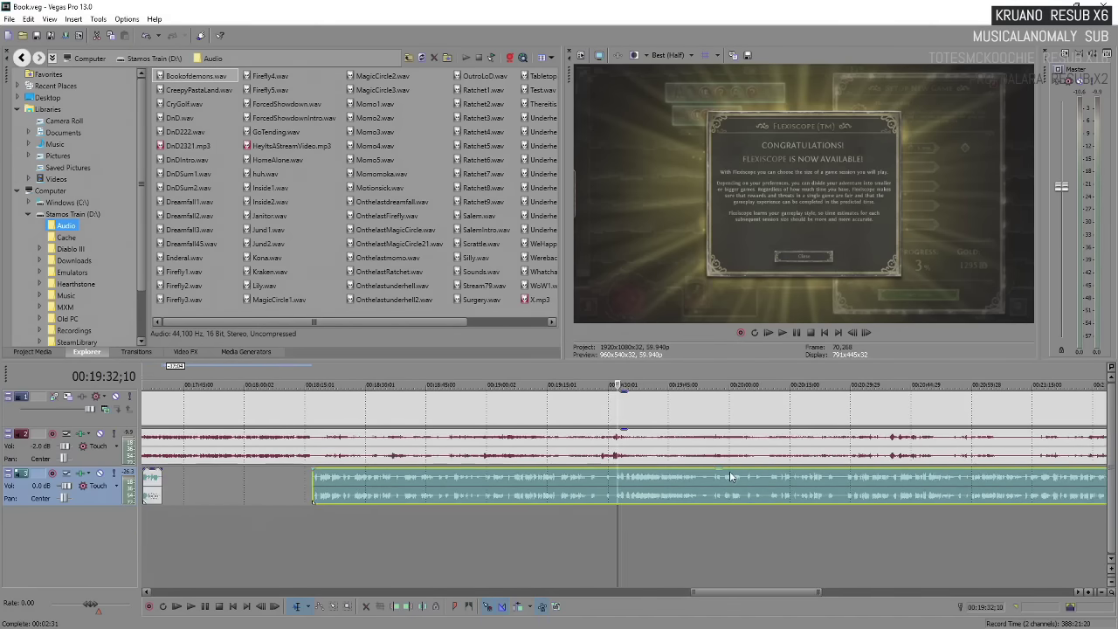
scroll(729, 471, down, 2)
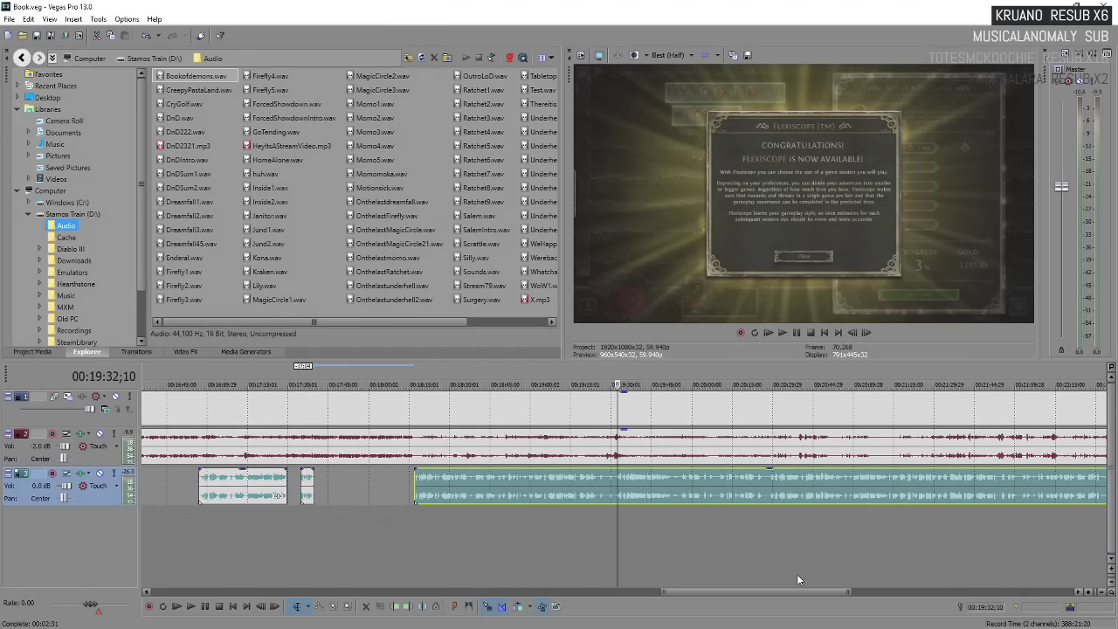
key(space)
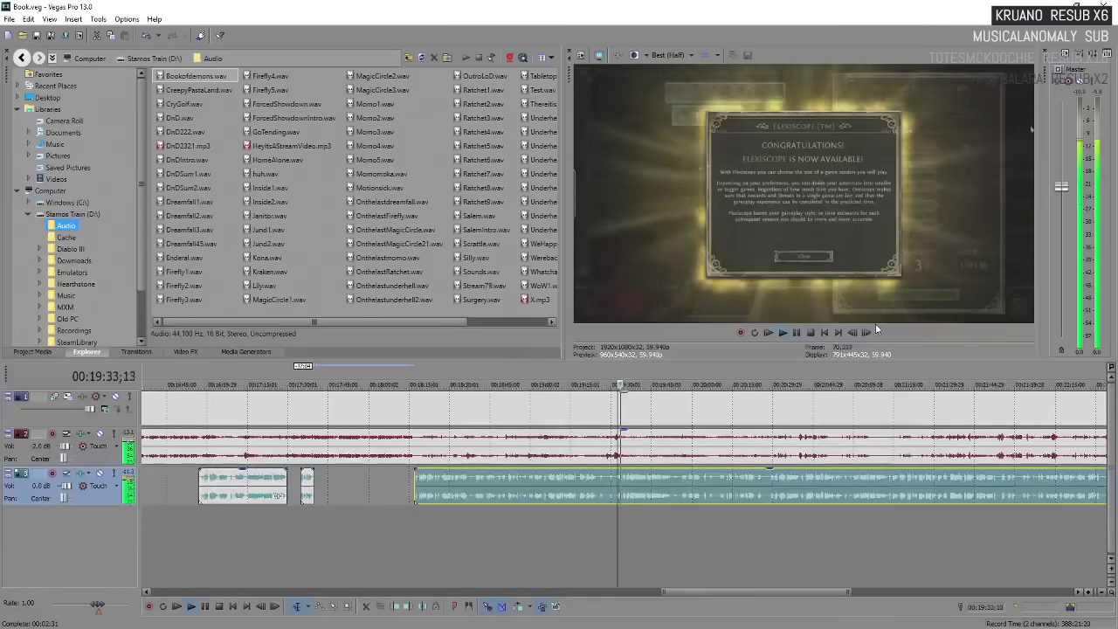
key(space)
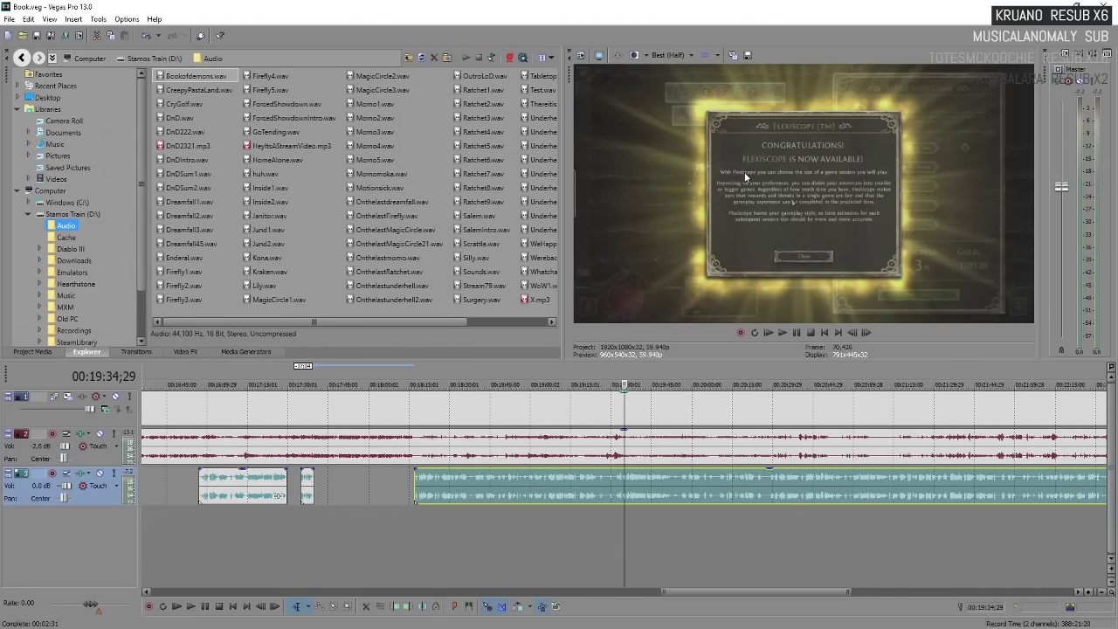
key(space)
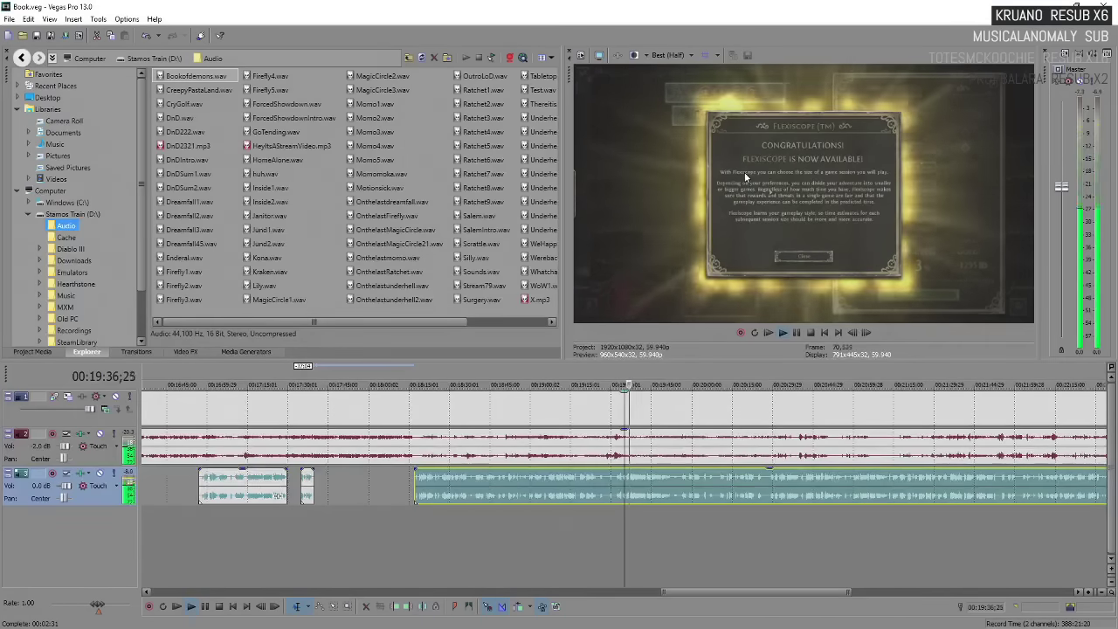
key(space)
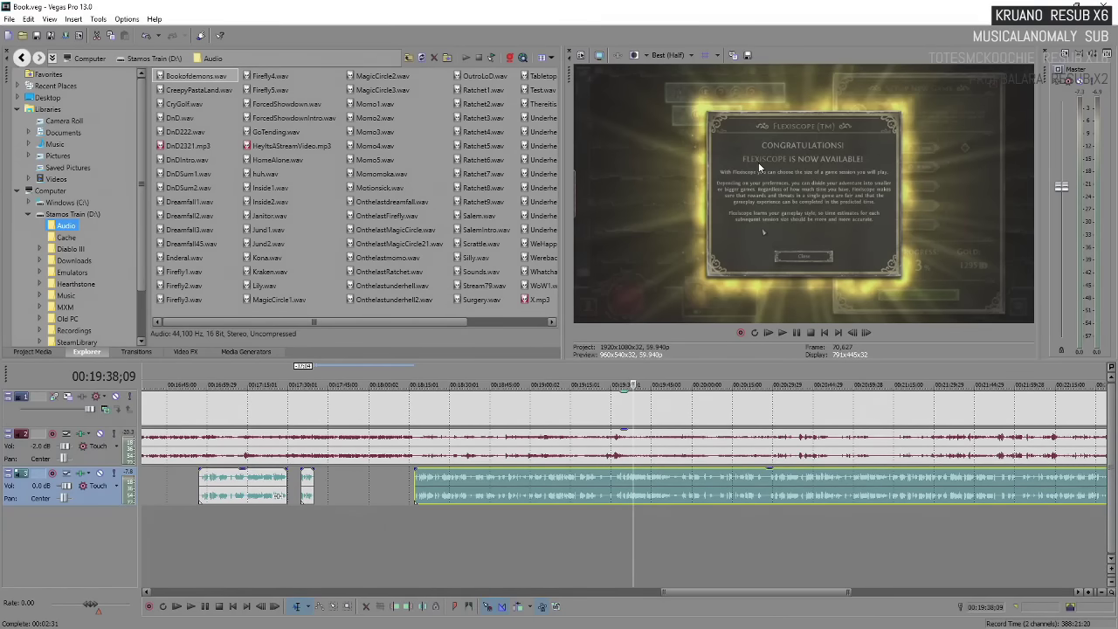
key(space)
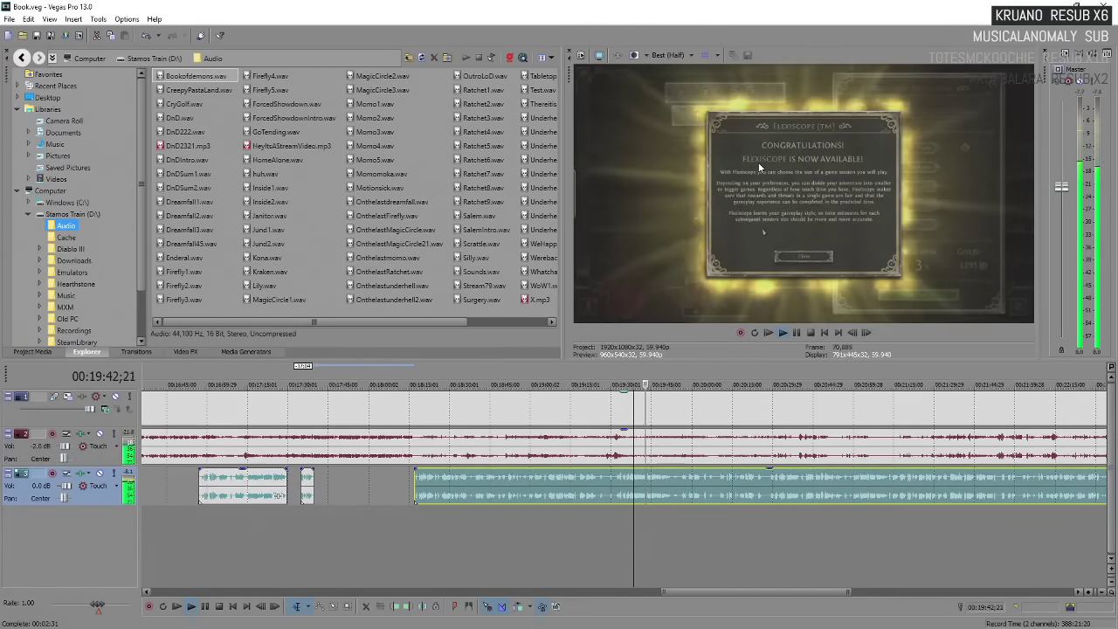
key(space)
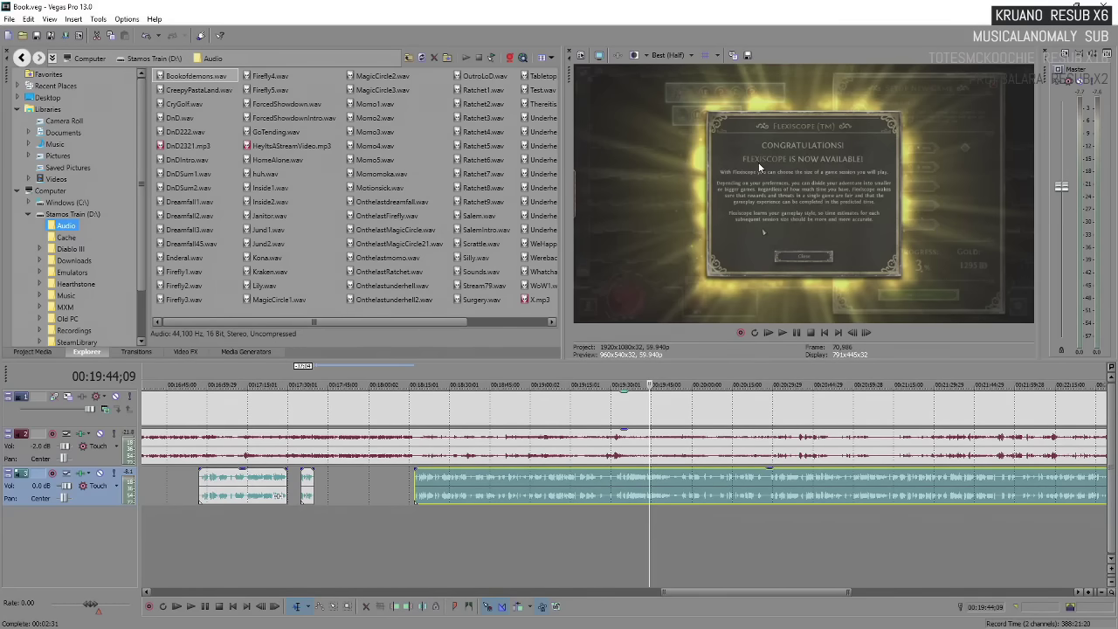
key(space)
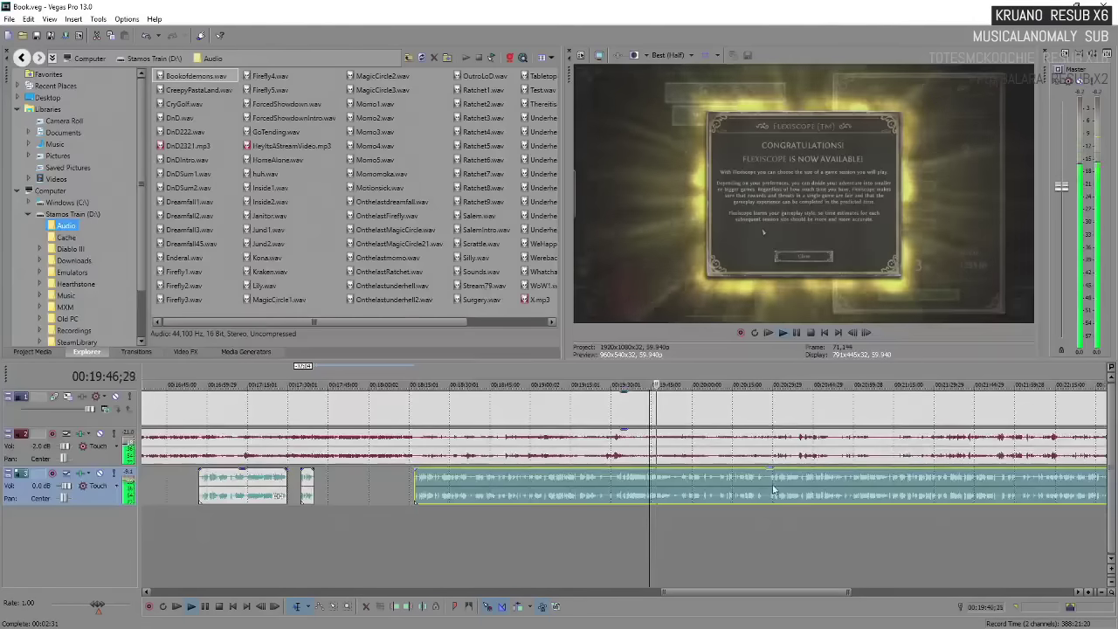
scroll(676, 479, down, 2)
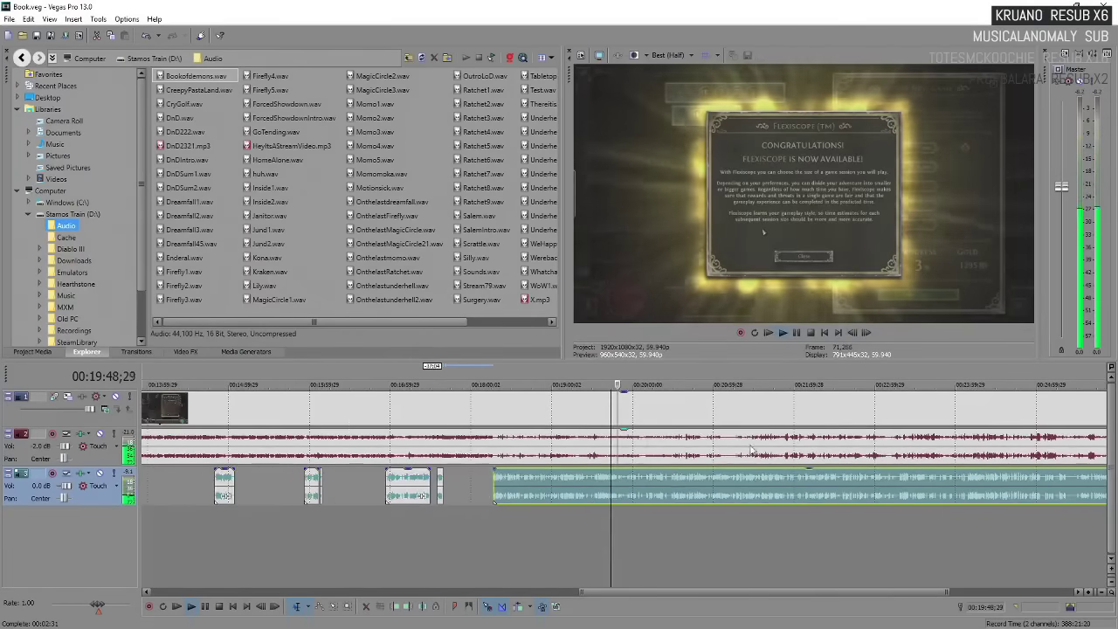
scroll(677, 475, up, 3)
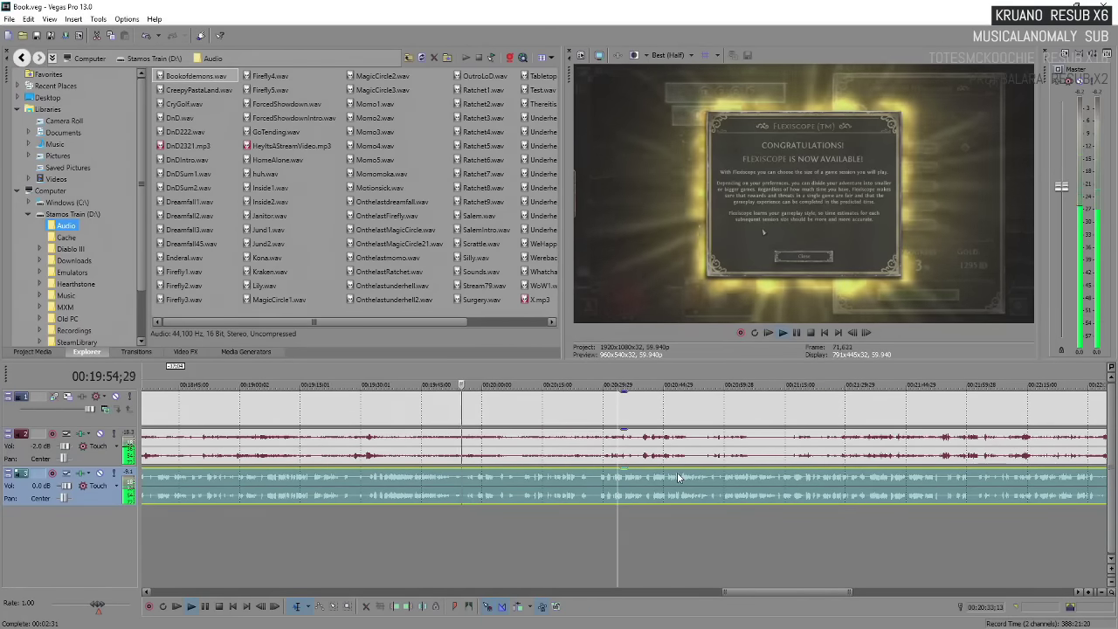
key(Return)
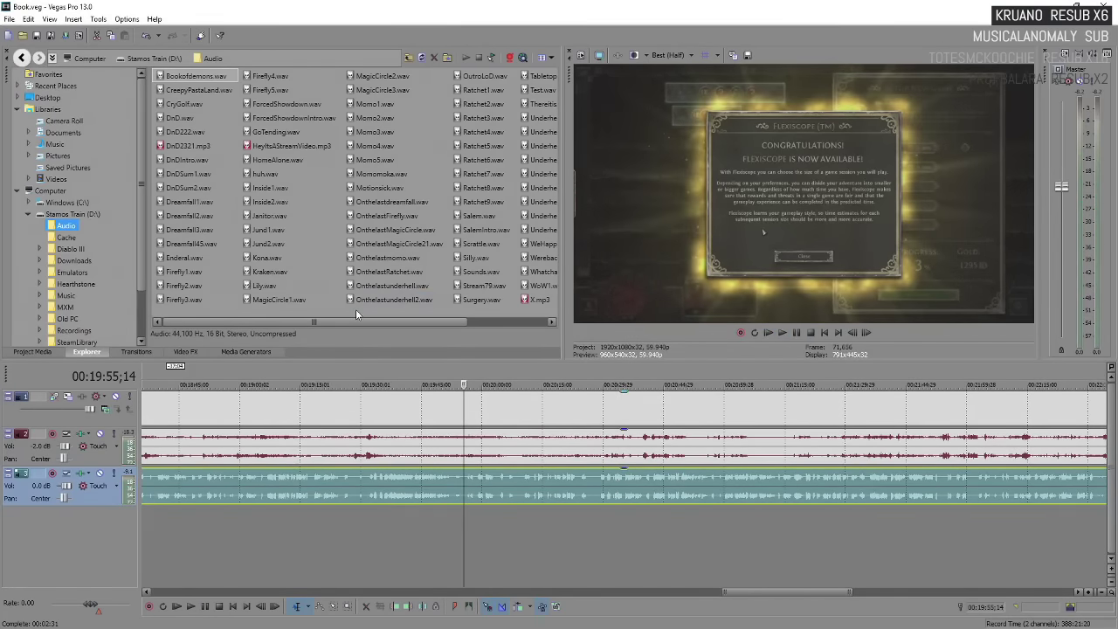
Place Wereback.wav on the voice track at about 00:28:58, play its opening, and delete the clip.
drag(366, 321, 432, 315)
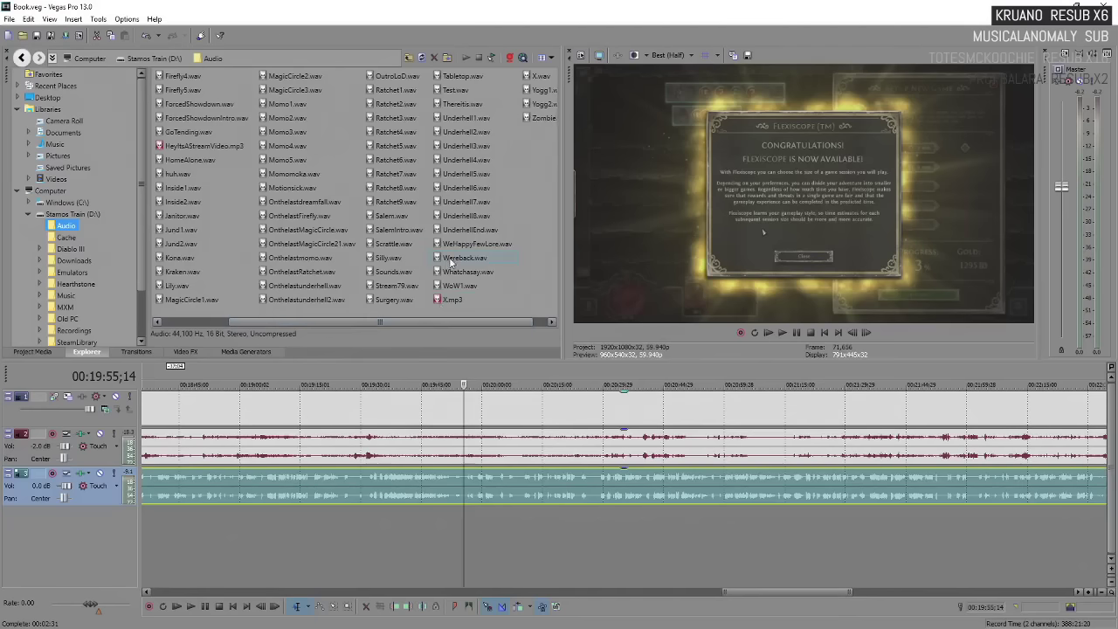
key(grave)
drag(465, 257, 1080, 487)
key(space)
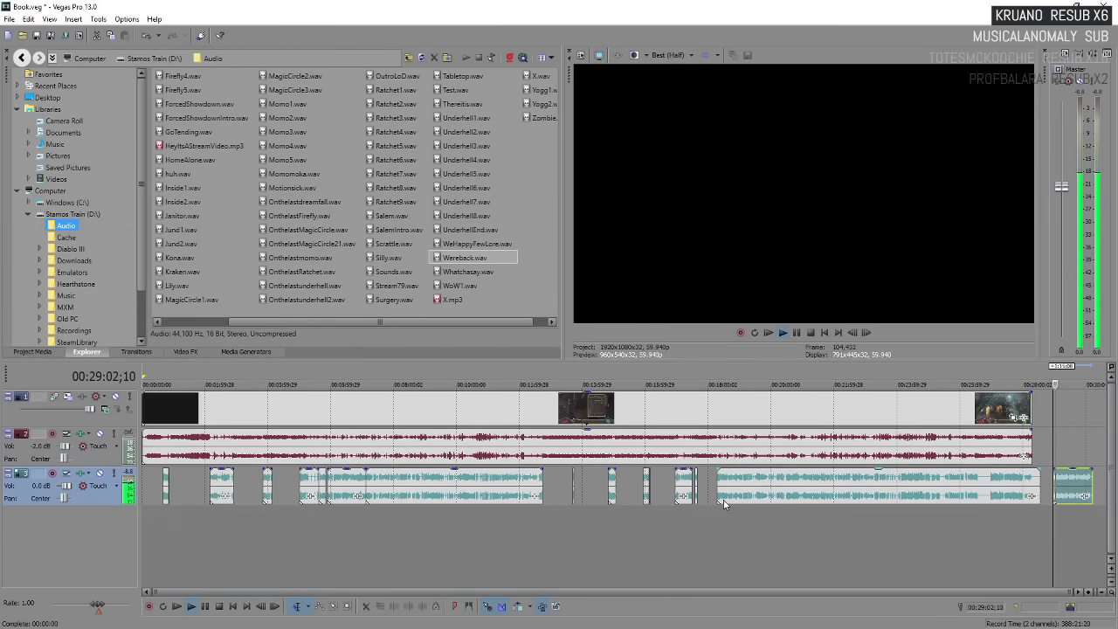
key(space)
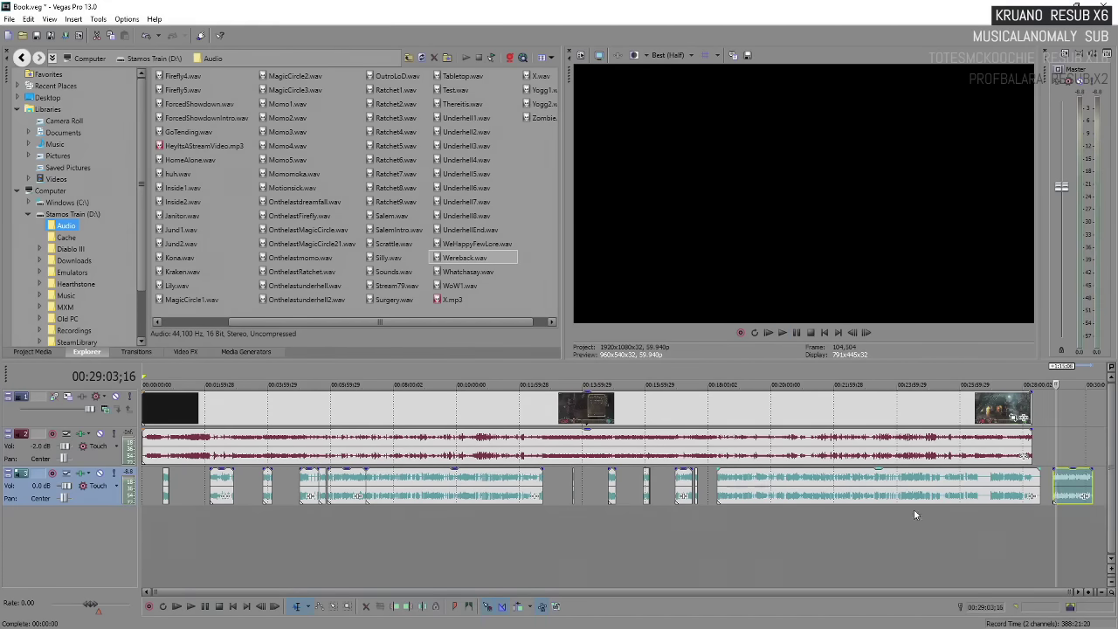
click(1055, 483)
key(Delete)
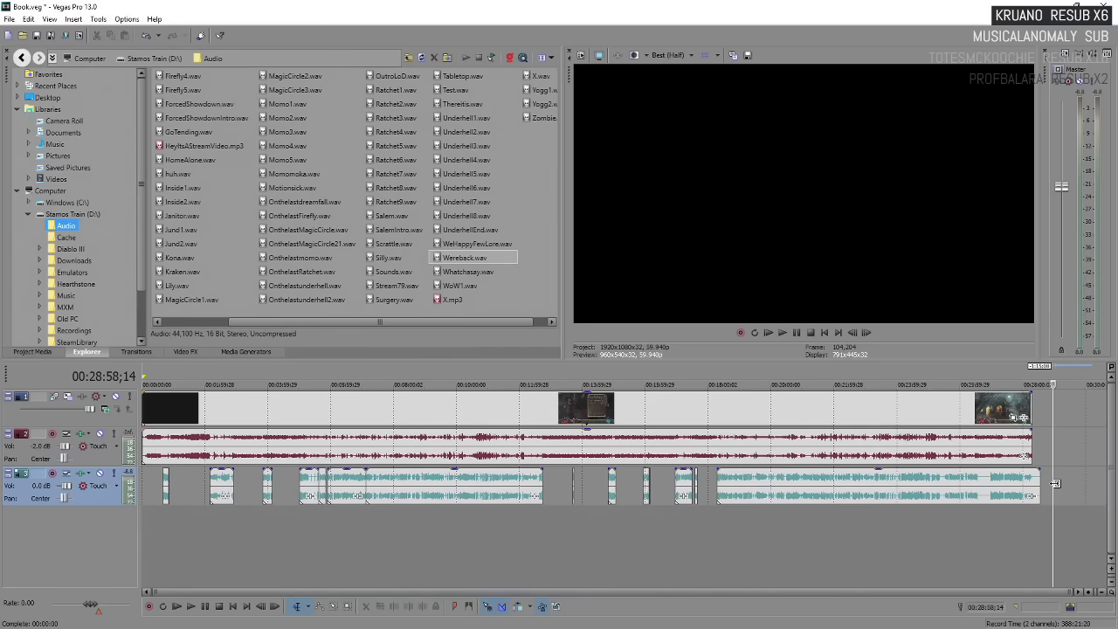
Sample the footage over the long voice clip from about 00:19:30 onward and play it briefly from 00:20:08.
click(759, 483)
scroll(759, 483, up, 5)
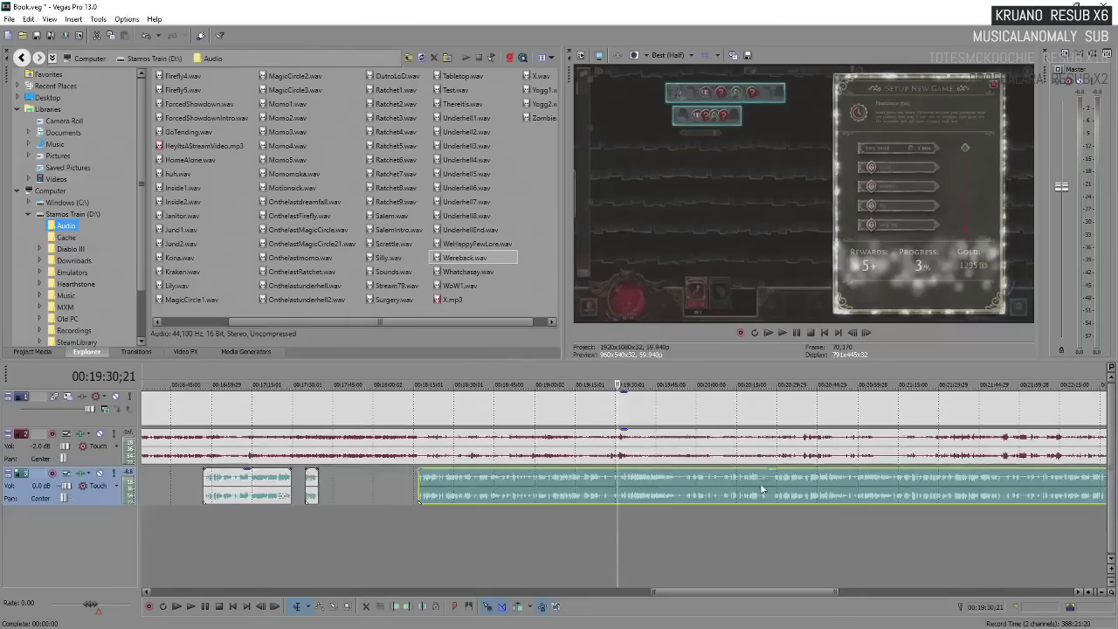
click(601, 475)
click(580, 483)
click(664, 498)
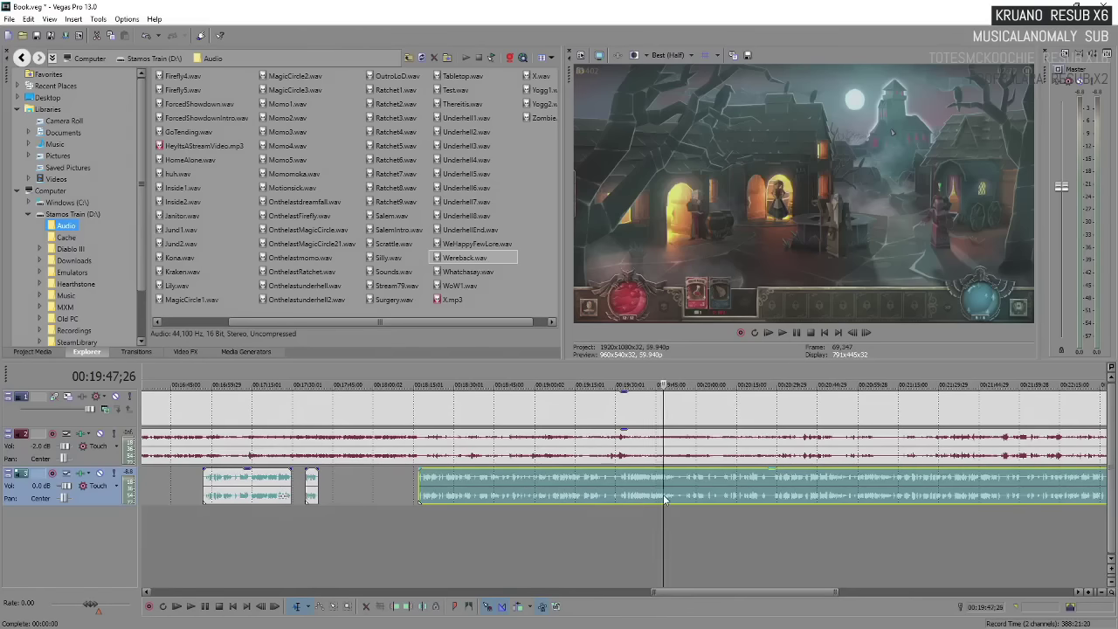
click(644, 491)
click(686, 482)
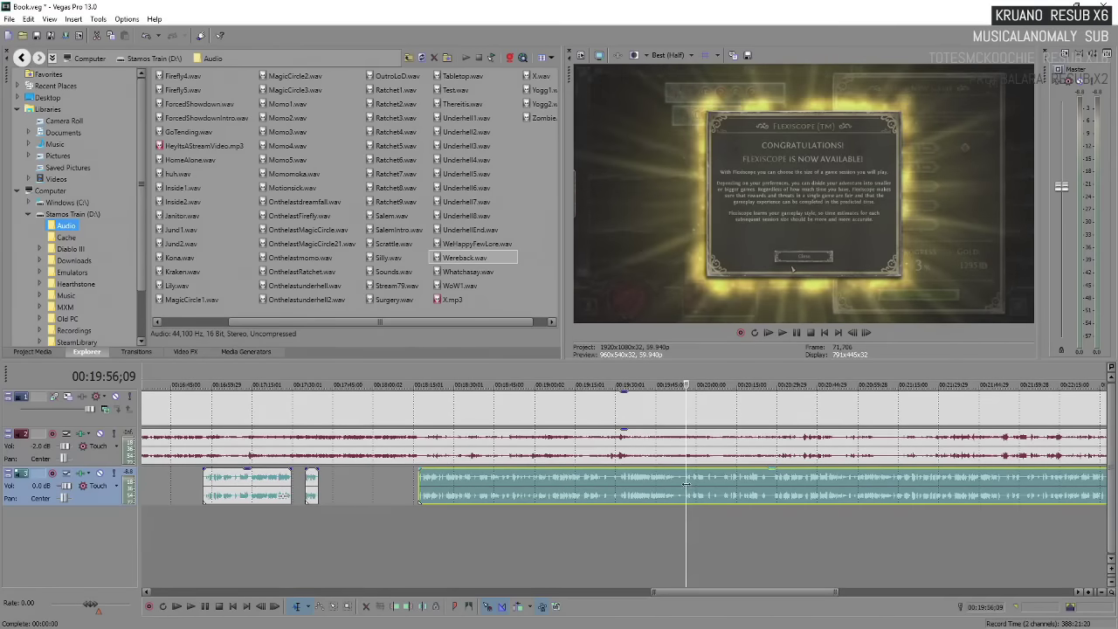
click(705, 486)
click(716, 486)
key(space)
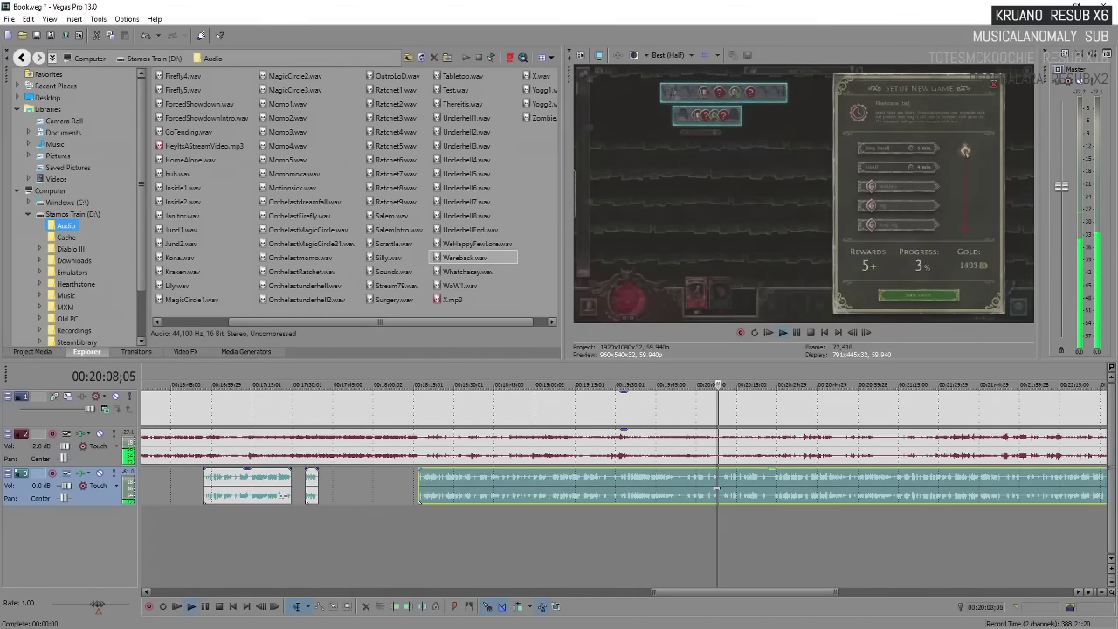
key(Return)
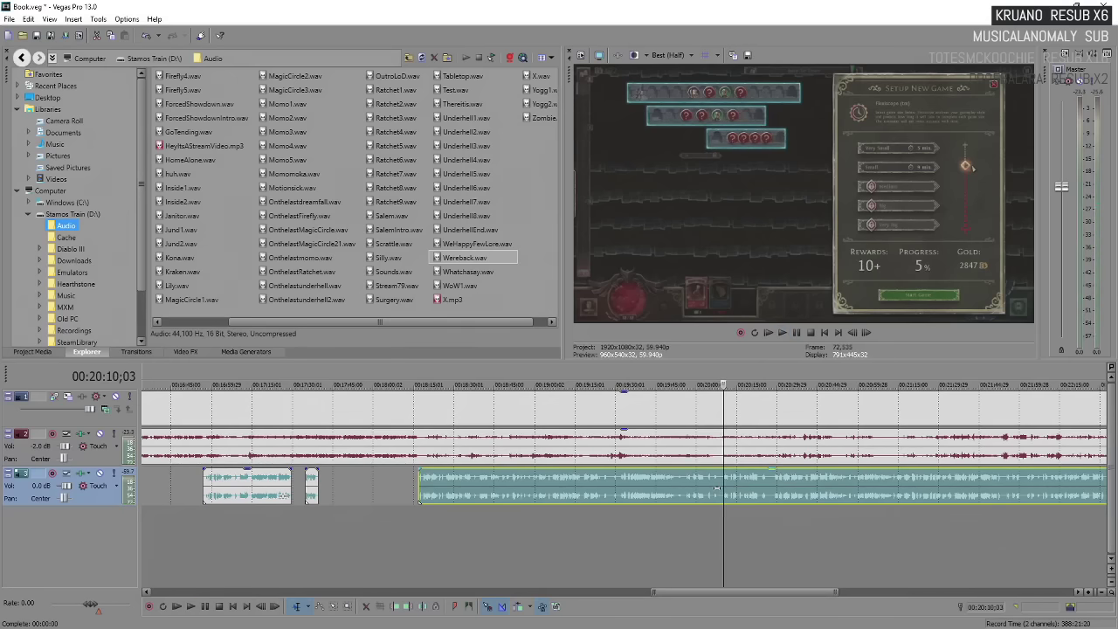
Listen to the voice clip from 00:20:10 through the start of the dungeon footage around 00:20:30.
scroll(942, 502, down, 2)
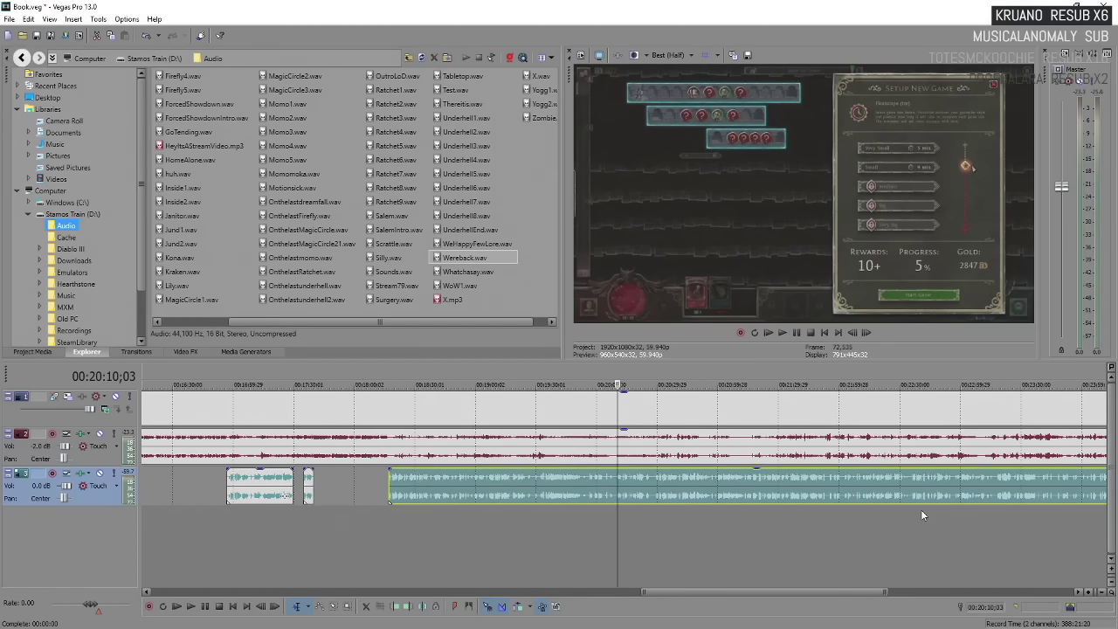
key(space)
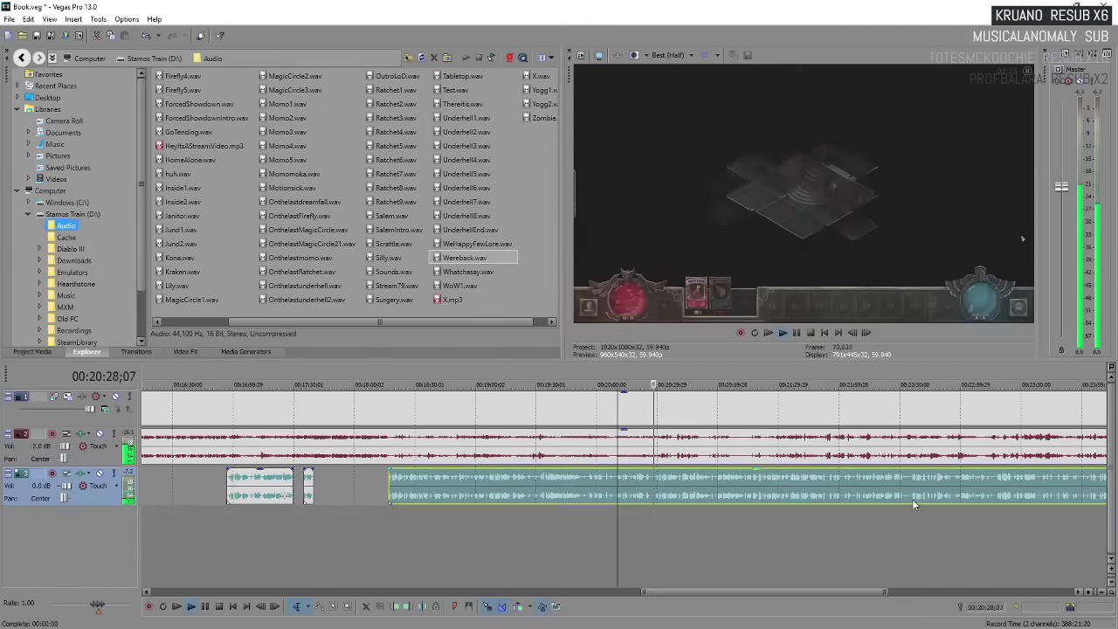
key(Return)
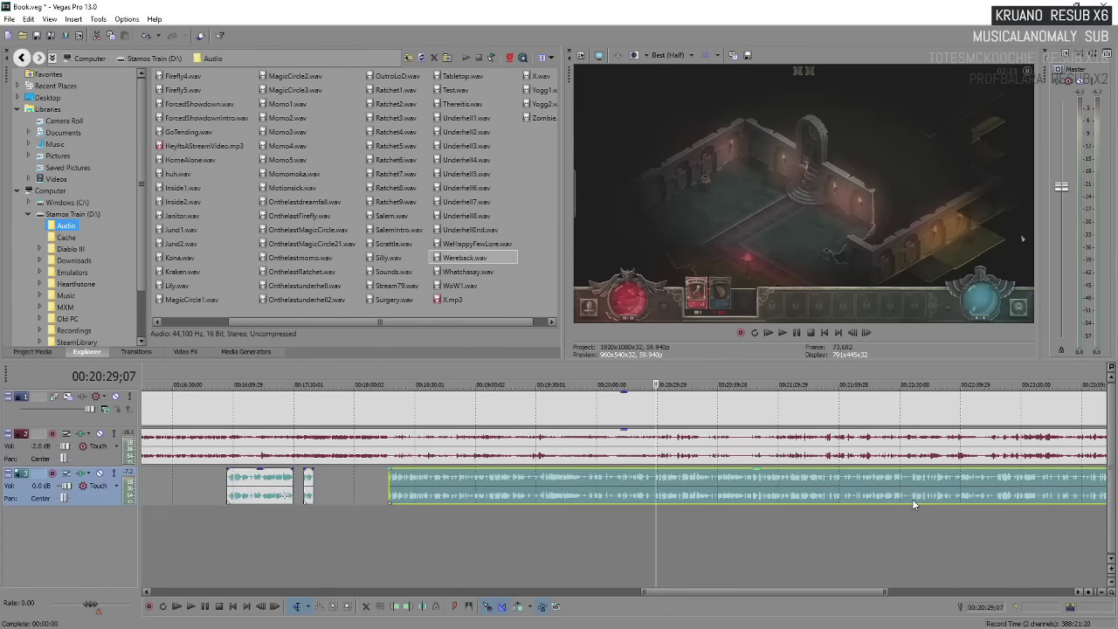
key(space)
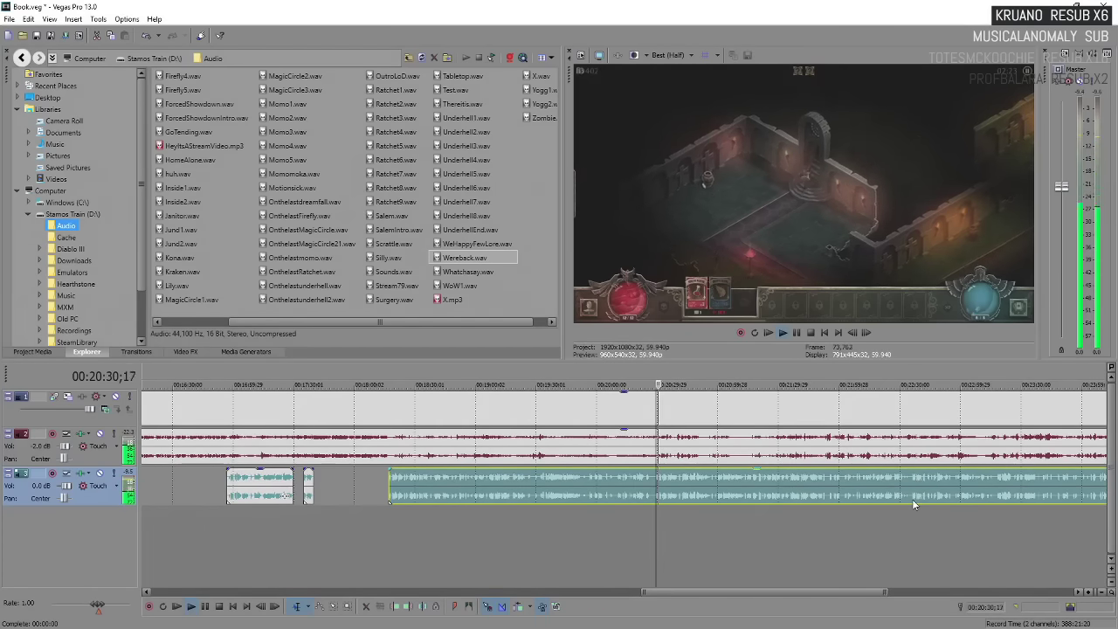
Listen to the voice clip over the dungeon footage from about 00:20:30 to the Gargoyles tutorial at 00:20:50.
scroll(733, 502, down, 5)
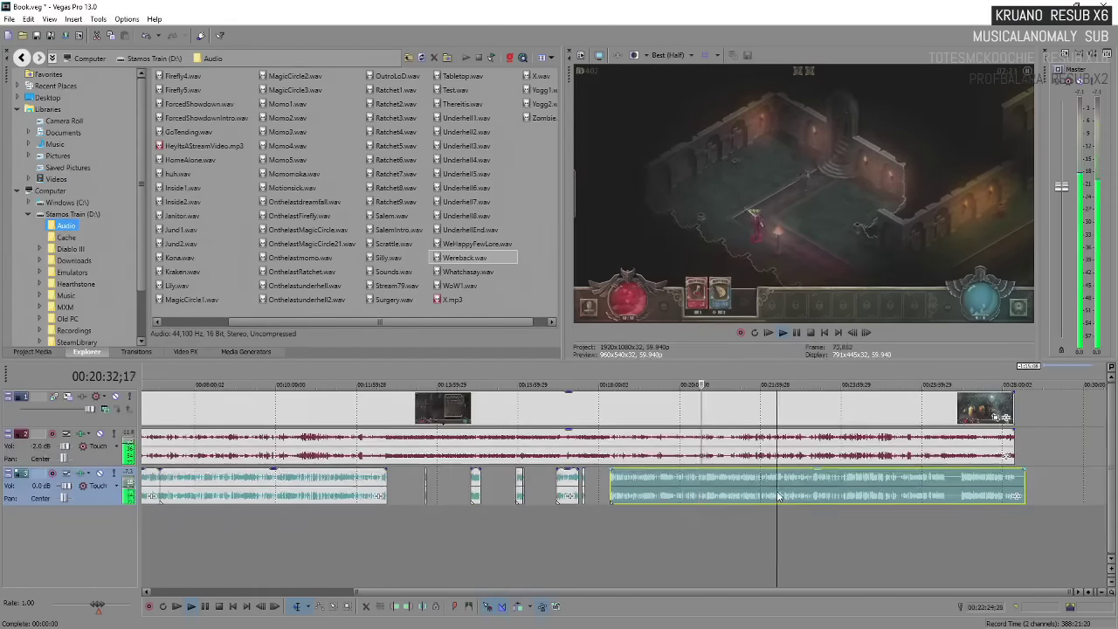
scroll(779, 495, up, 2)
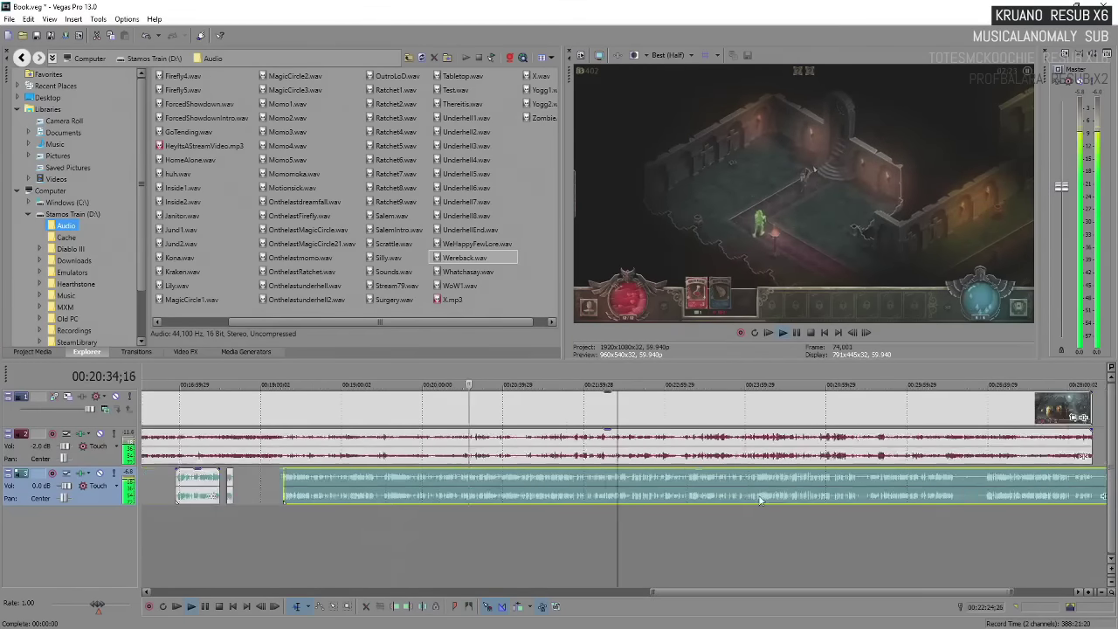
scroll(760, 499, down, 1)
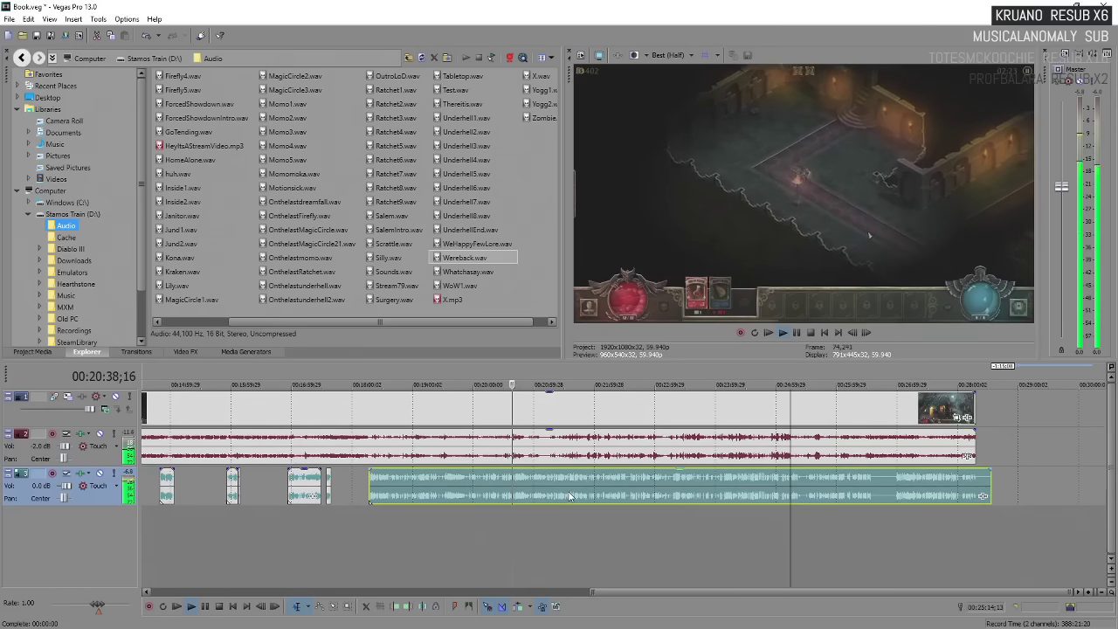
click(638, 490)
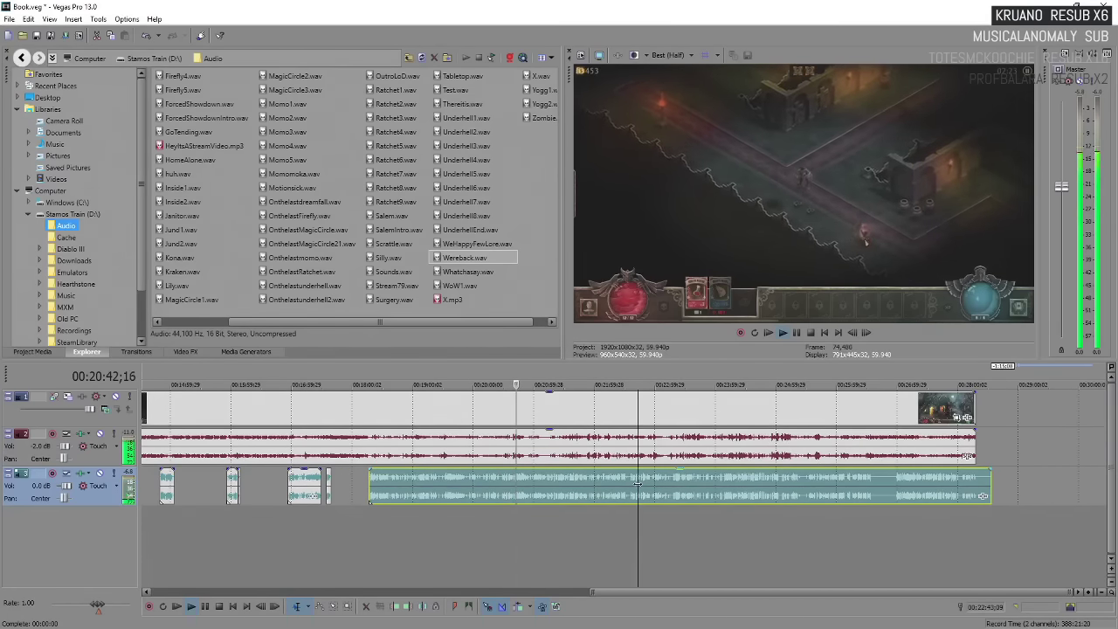
key(Return)
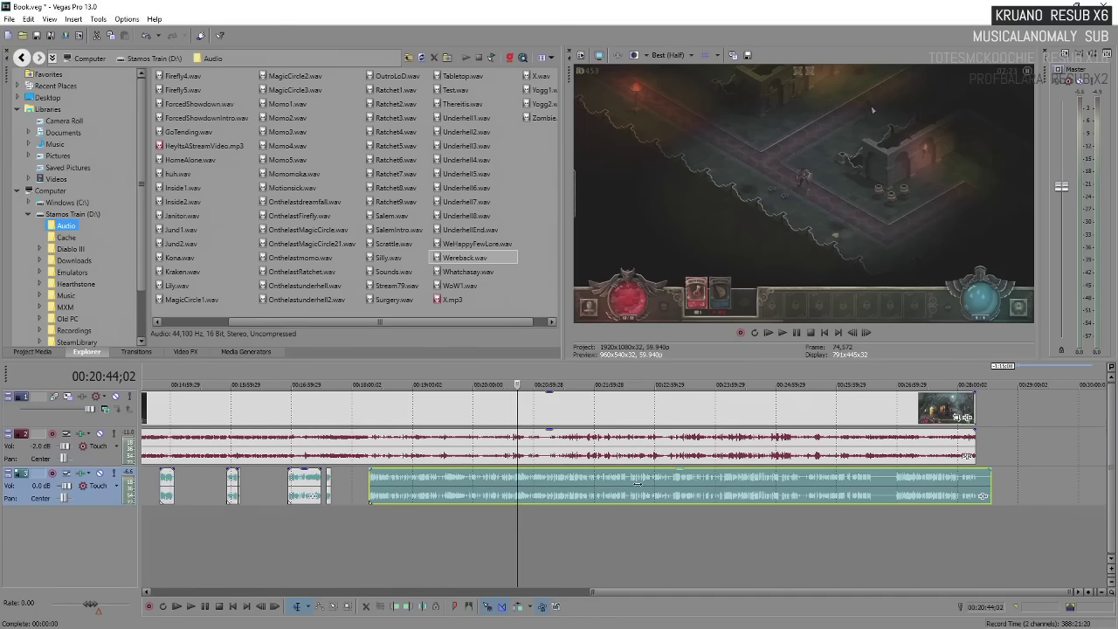
key(space)
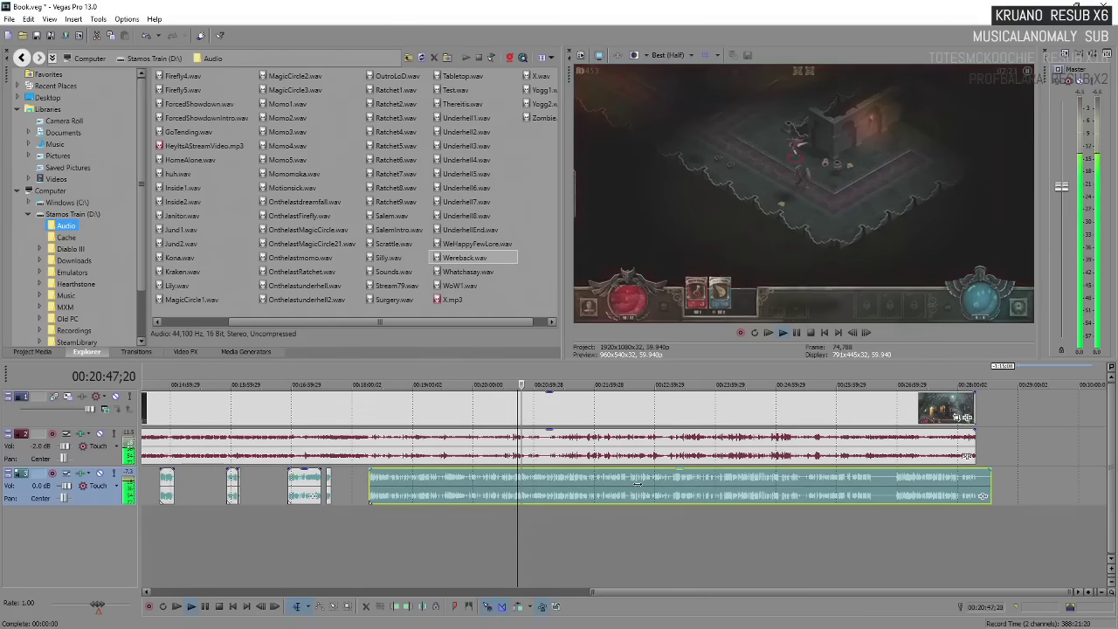
key(space)
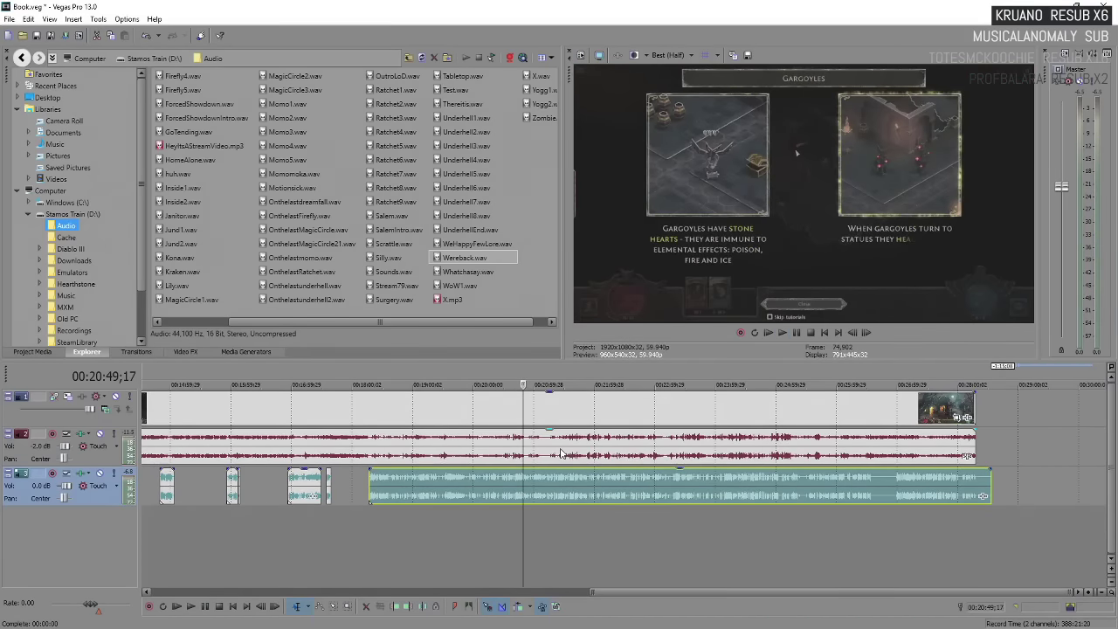
key(space)
key(space)
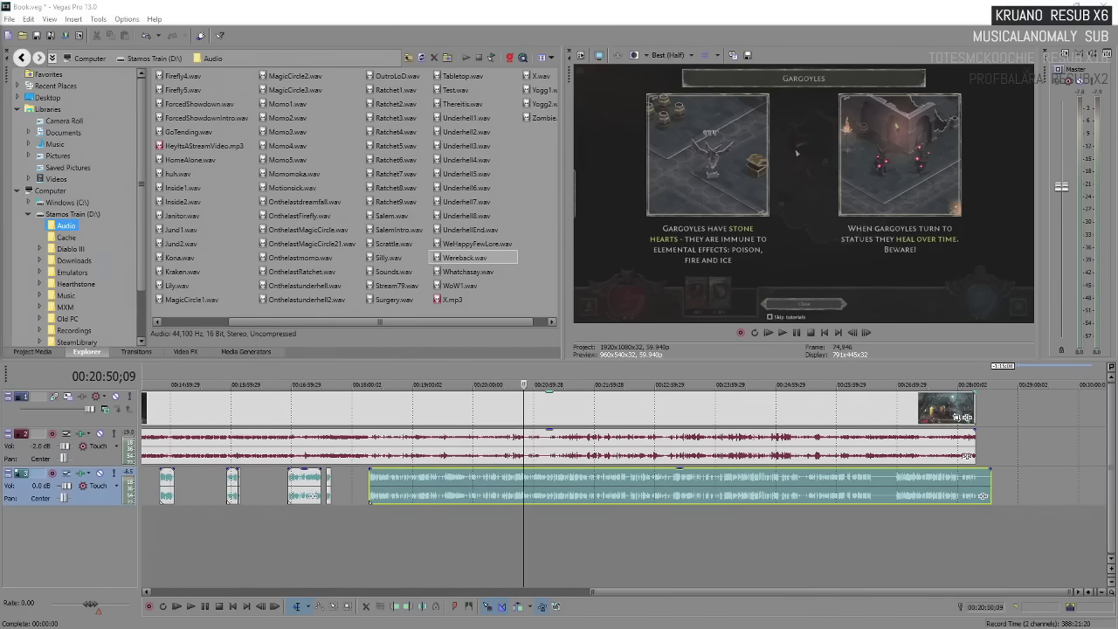
View the Breyers raspberry gelato image in the browser and close its window.
drag(391, 124, 445, 120)
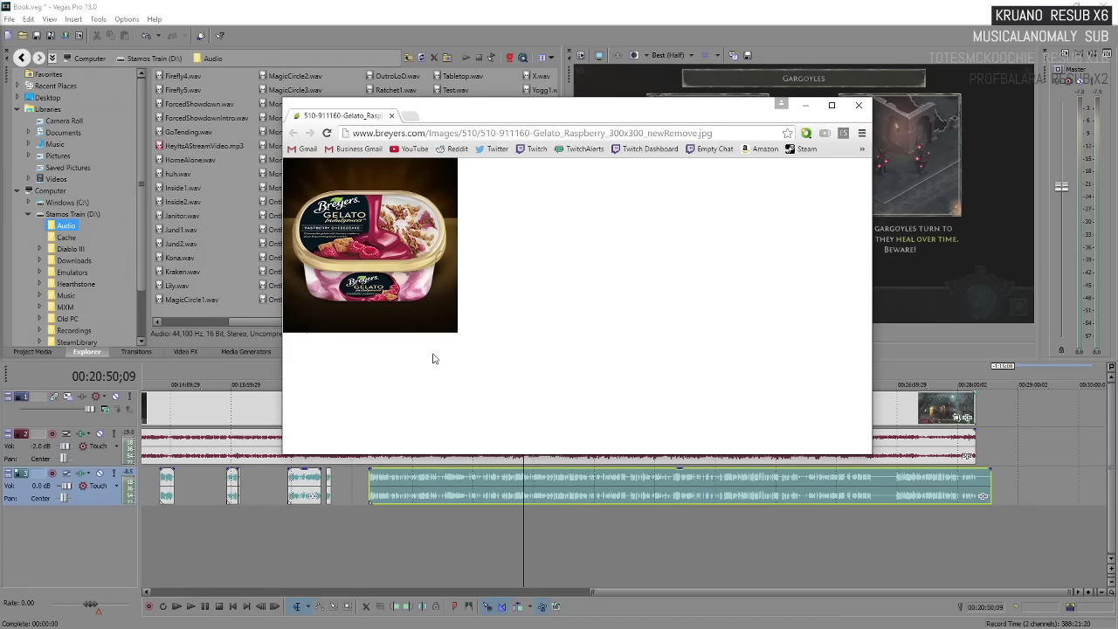
click(858, 105)
Replay the voice clip from 00:20:49 over the Gargoyles tutorial and pause at the Cauldron tutorial around 00:21:05.
scroll(544, 487, up, 4)
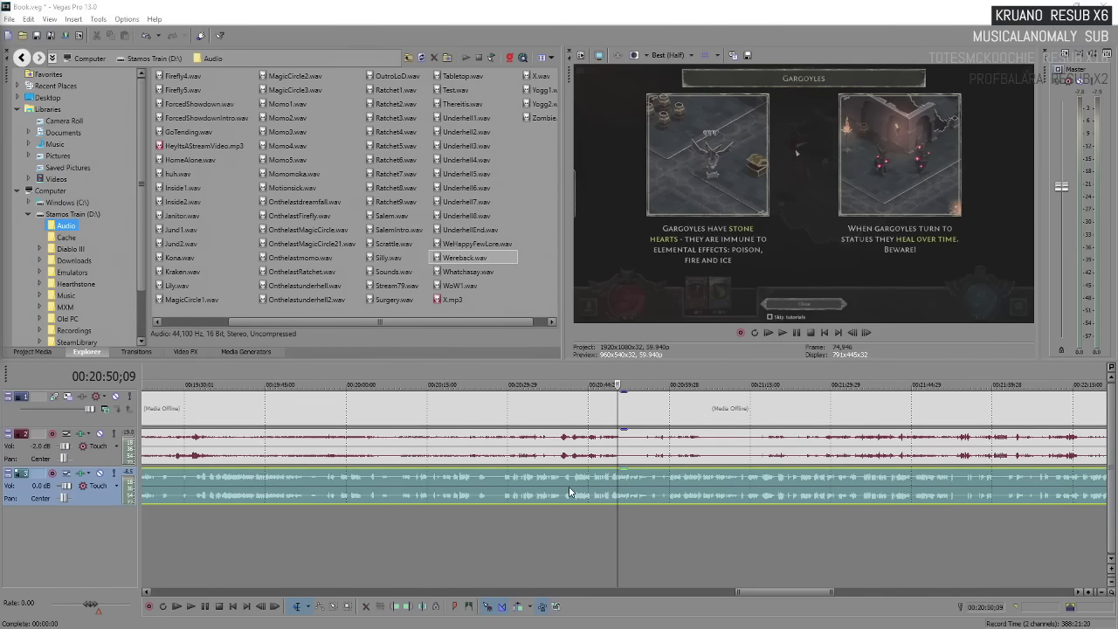
scroll(569, 485, up, 4)
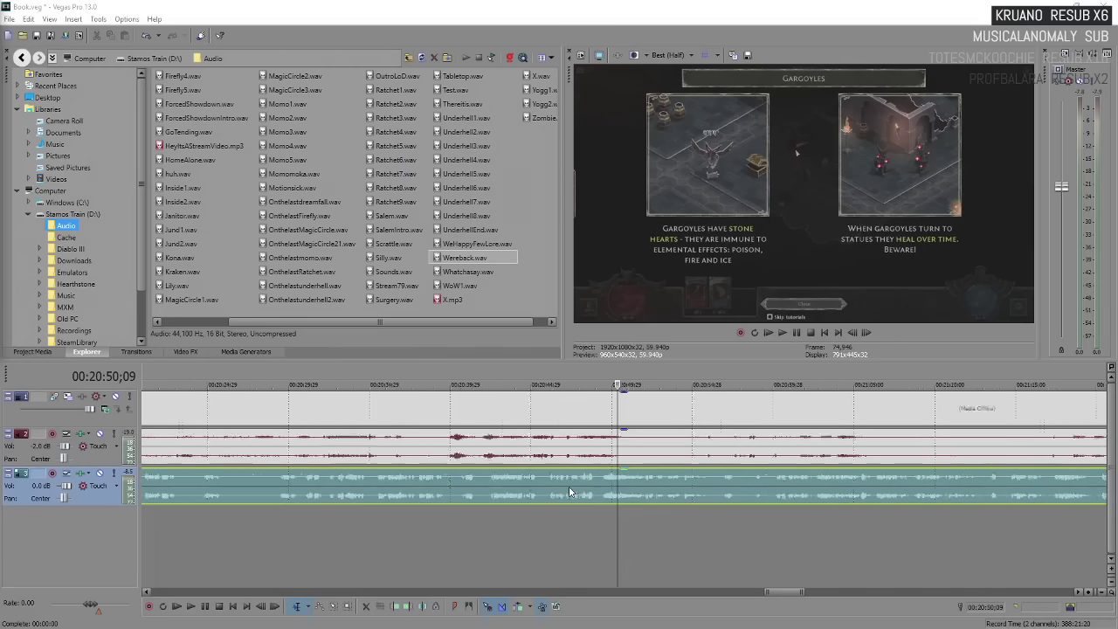
click(595, 489)
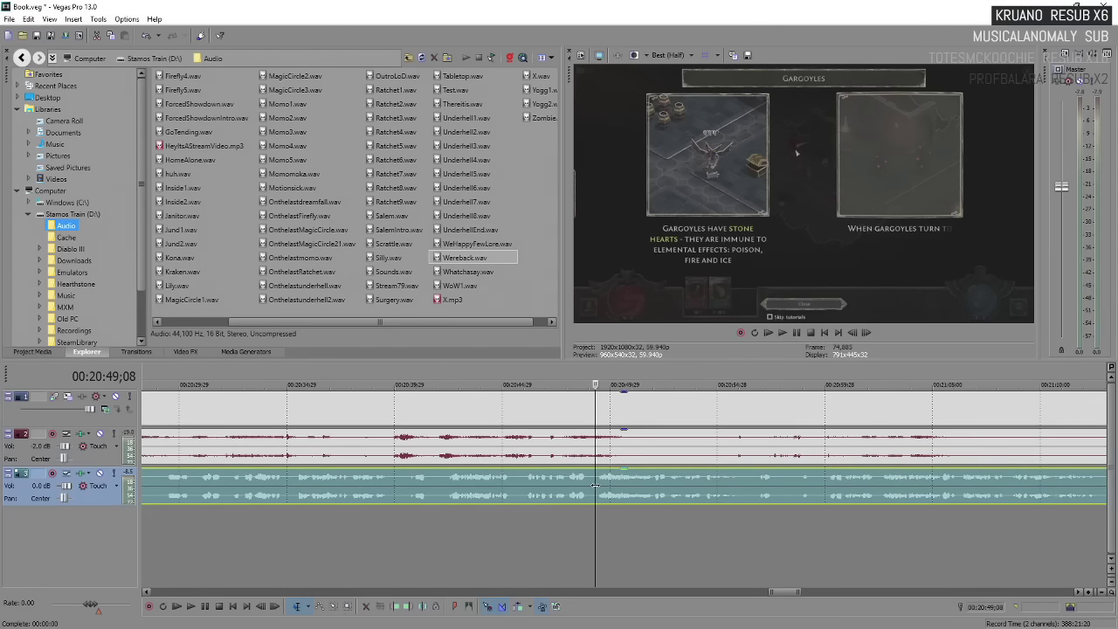
key(space)
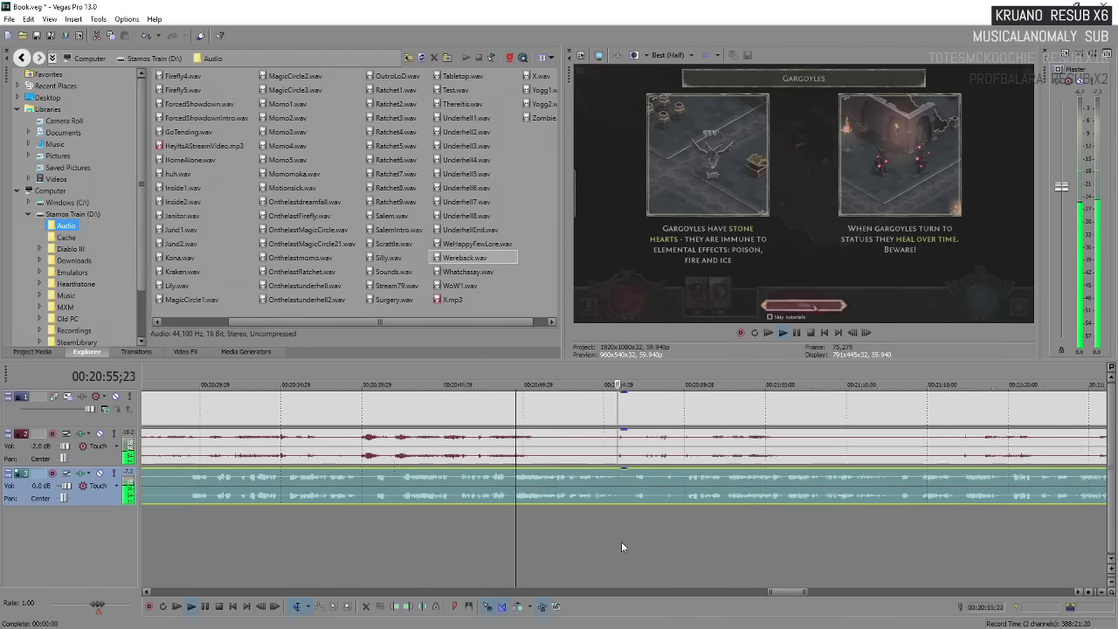
scroll(695, 511, down, 6)
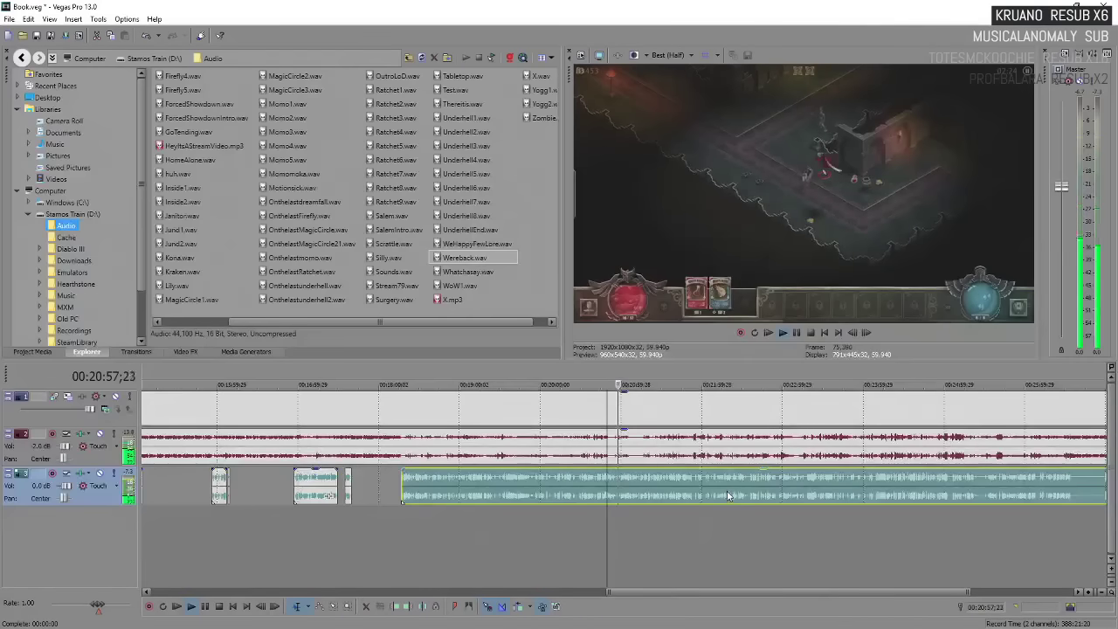
scroll(727, 495, up, 4)
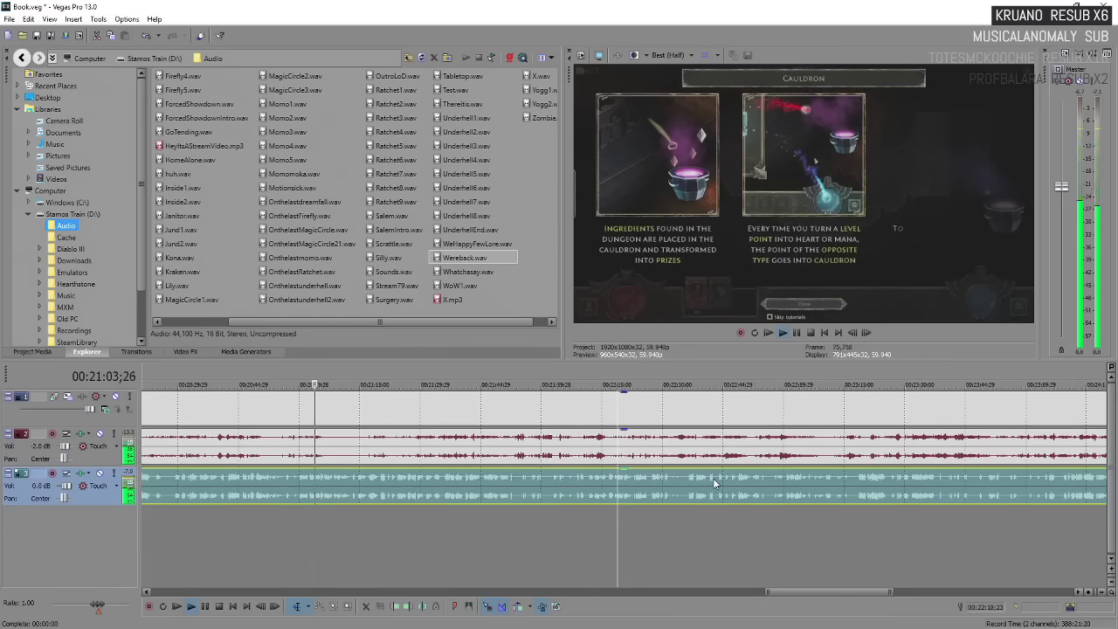
key(Return)
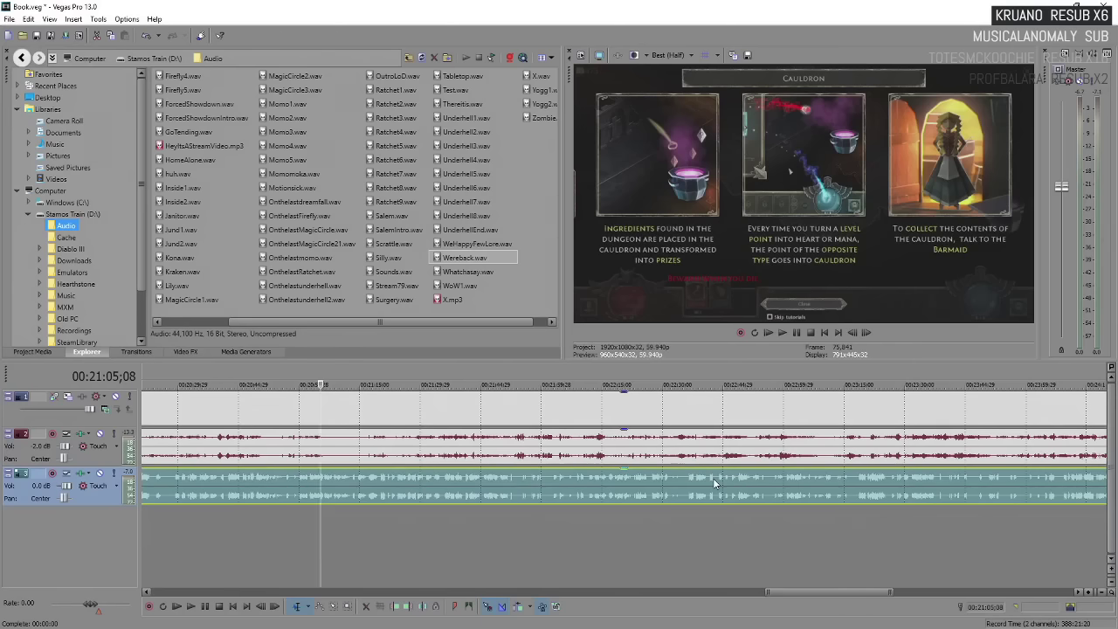
Listen to the voice clip over the dungeon footage from 00:21:05 to 00:22:03, pausing at about 00:21:33.
key(space)
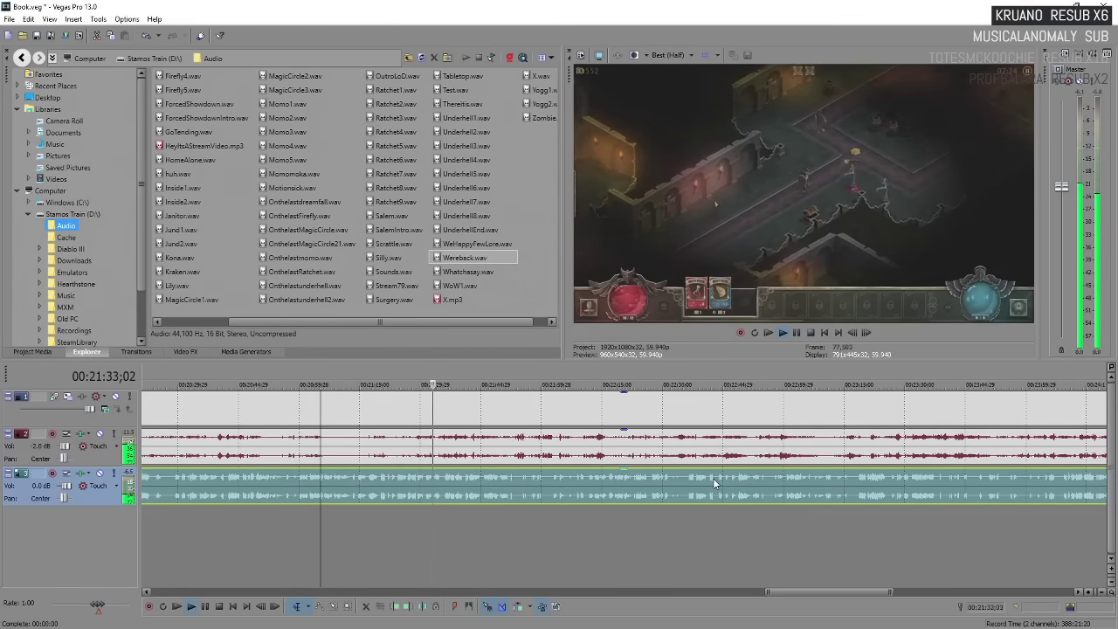
key(Return)
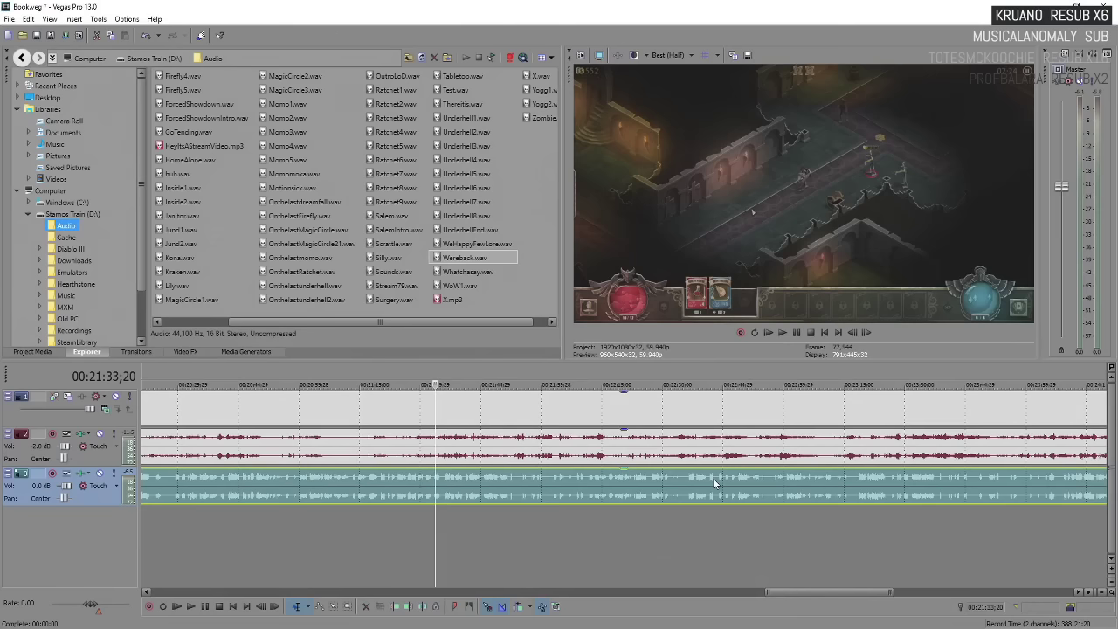
key(space)
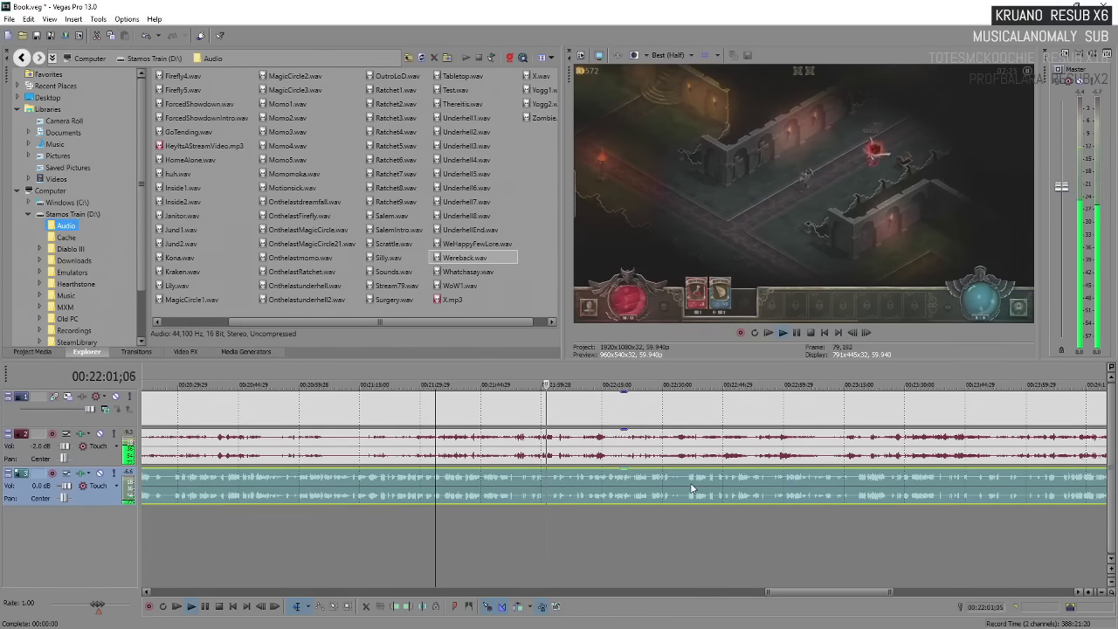
key(Return)
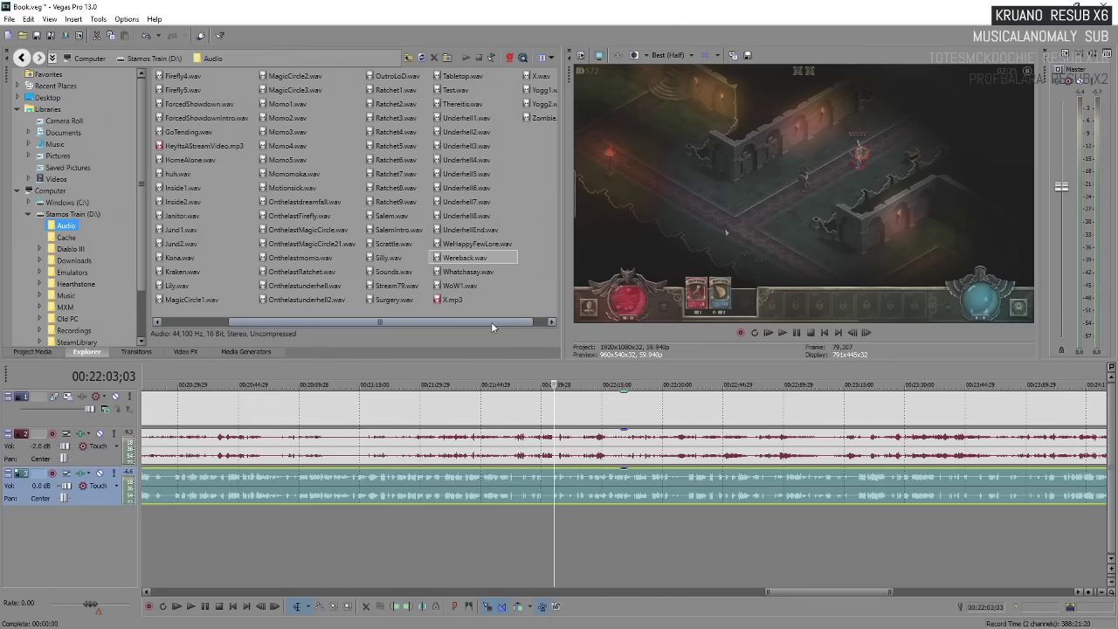
Look through the earlier files in the Audio folder and play the timeline from about 00:22:03 to 00:22:23.
drag(491, 321, 458, 314)
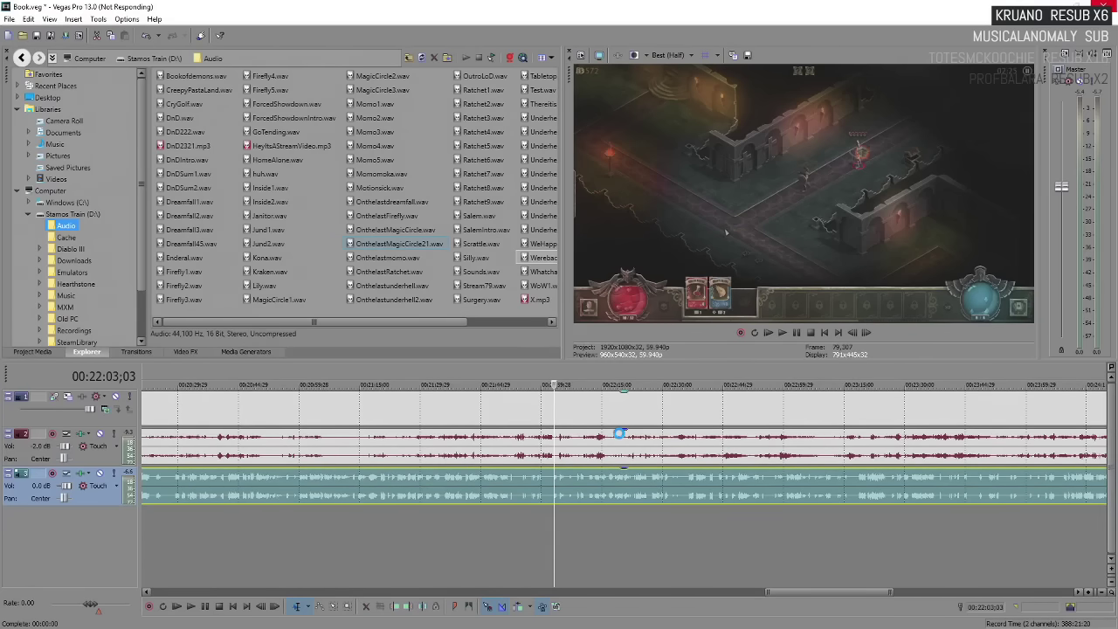
key(space)
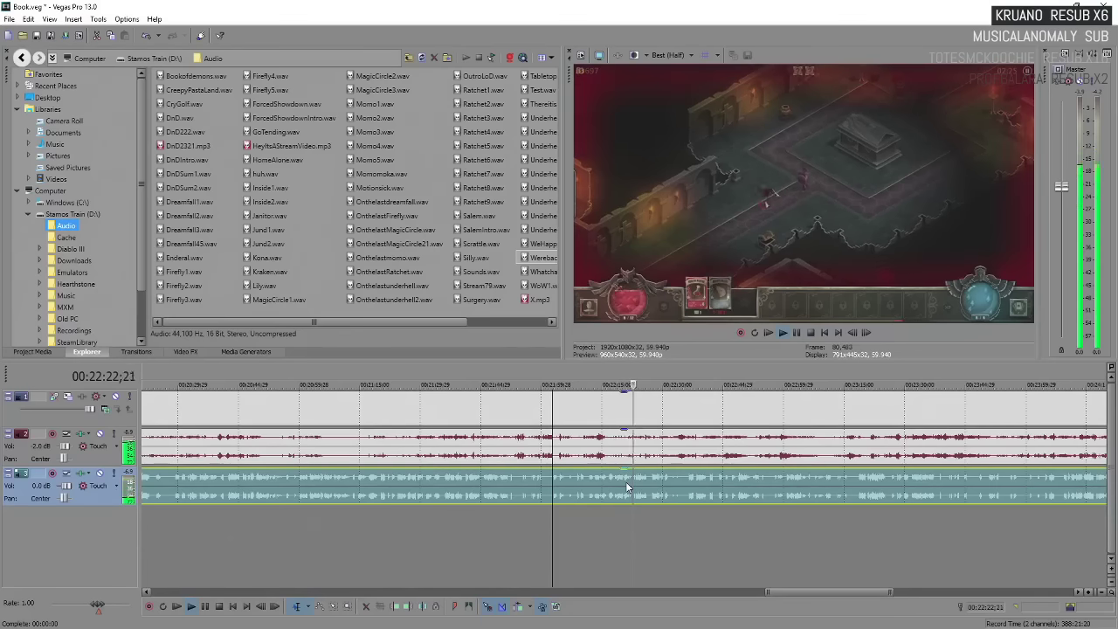
key(Return)
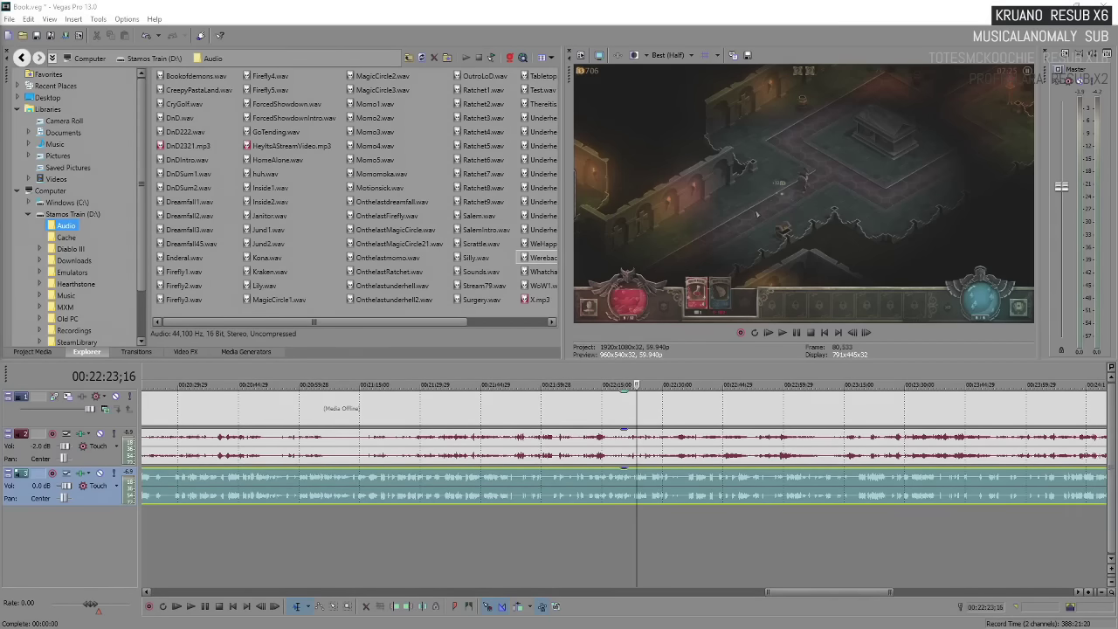
Switch to the browser, check the YouTube video Cry Reads: The Family Portrait and its description, play its opening, and close the window.
key(alt+Tab)
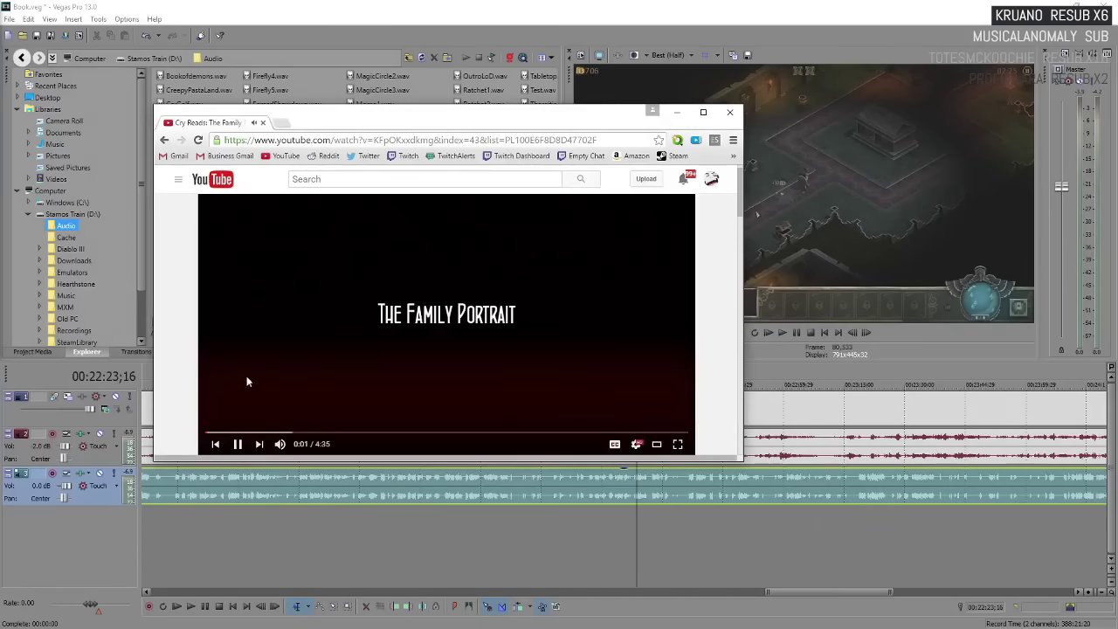
click(255, 366)
scroll(183, 351, down, 3)
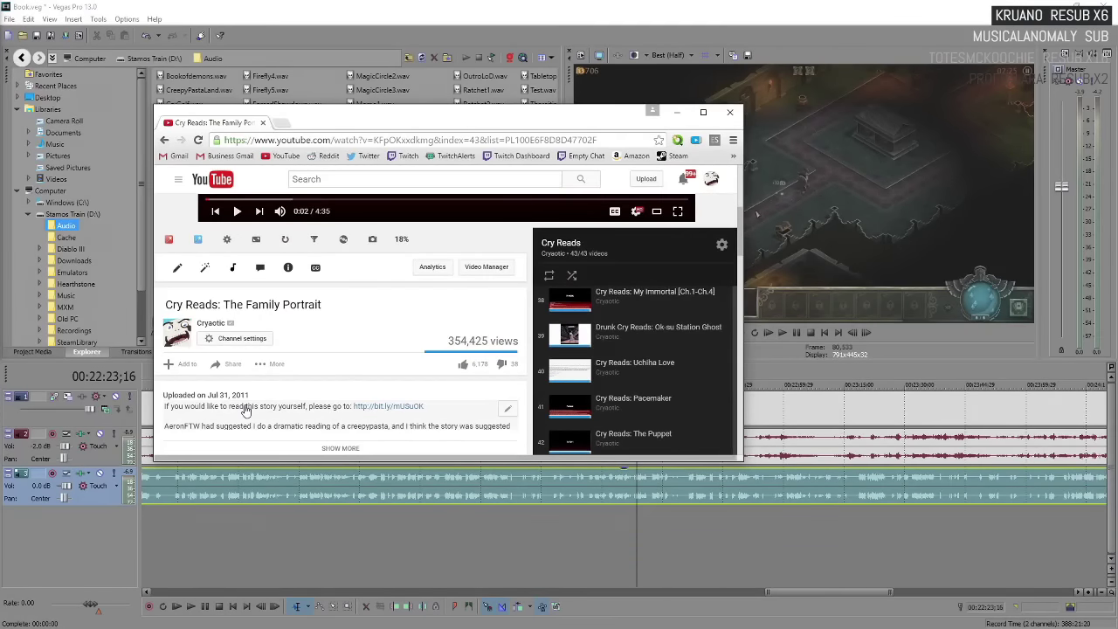
scroll(246, 410, up, 3)
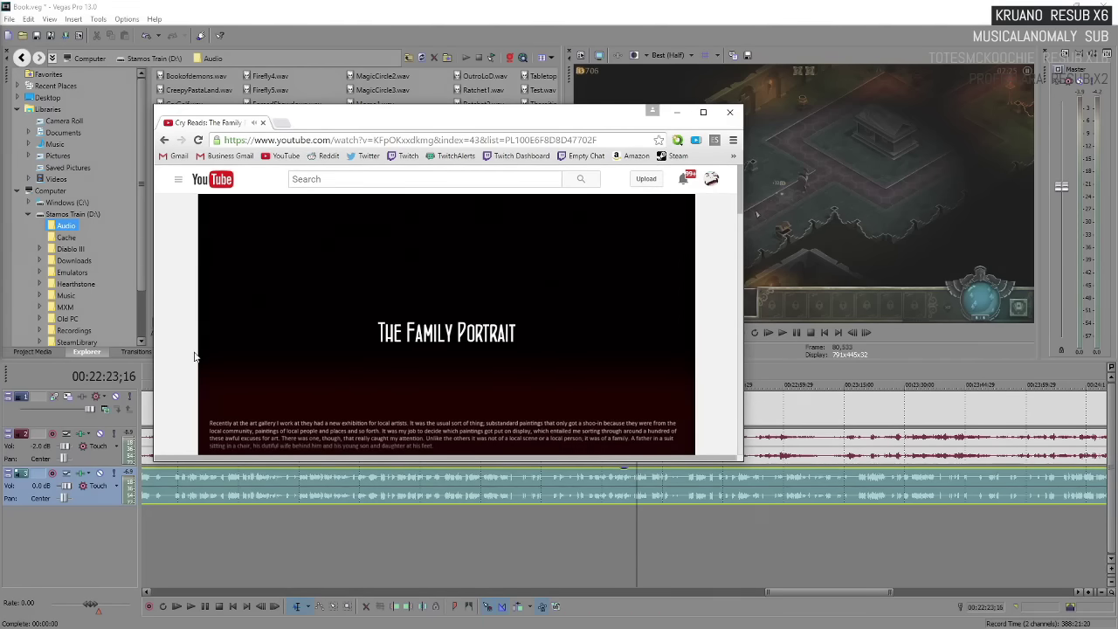
click(252, 347)
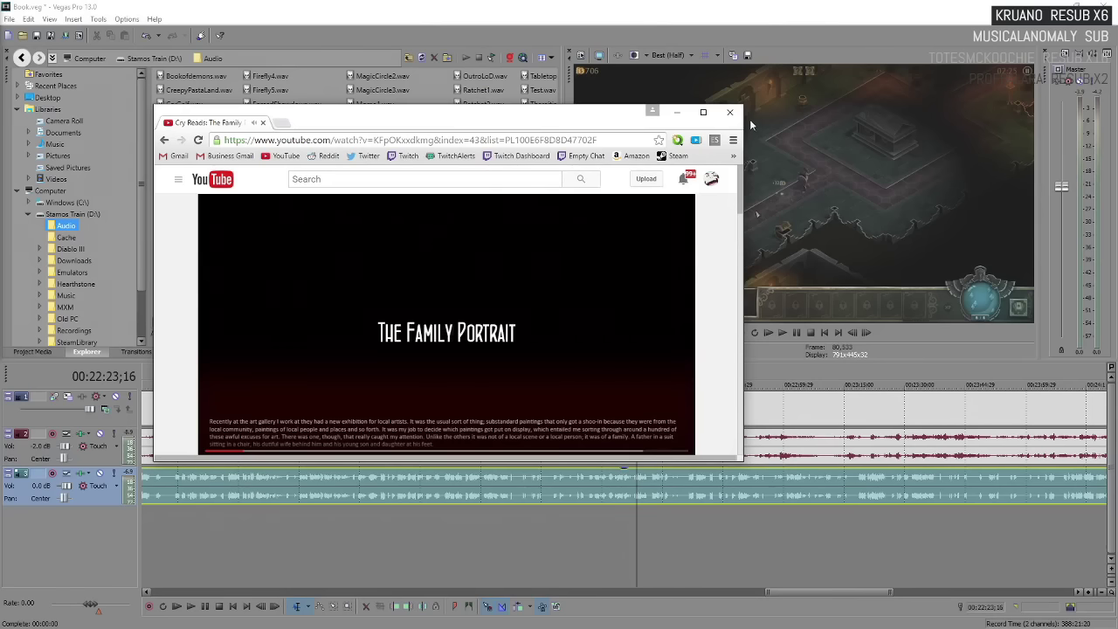
click(257, 385)
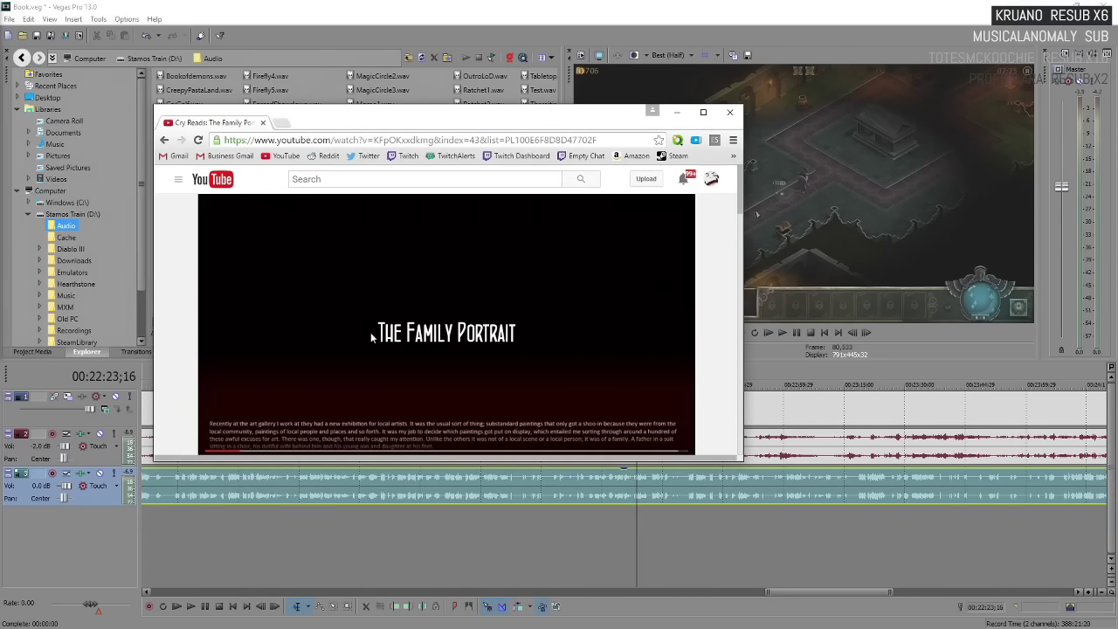
click(729, 113)
Listen to the voice clip over the tomb room footage from 00:22:22 to 00:22:37, pausing to compare speech and footage.
key(Left)
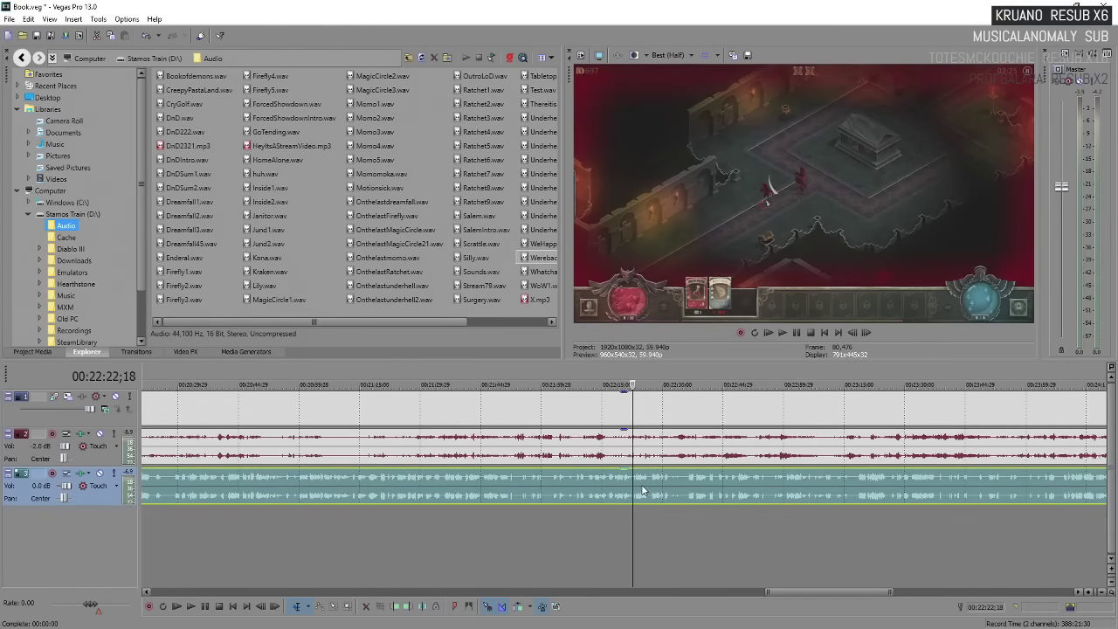
key(space)
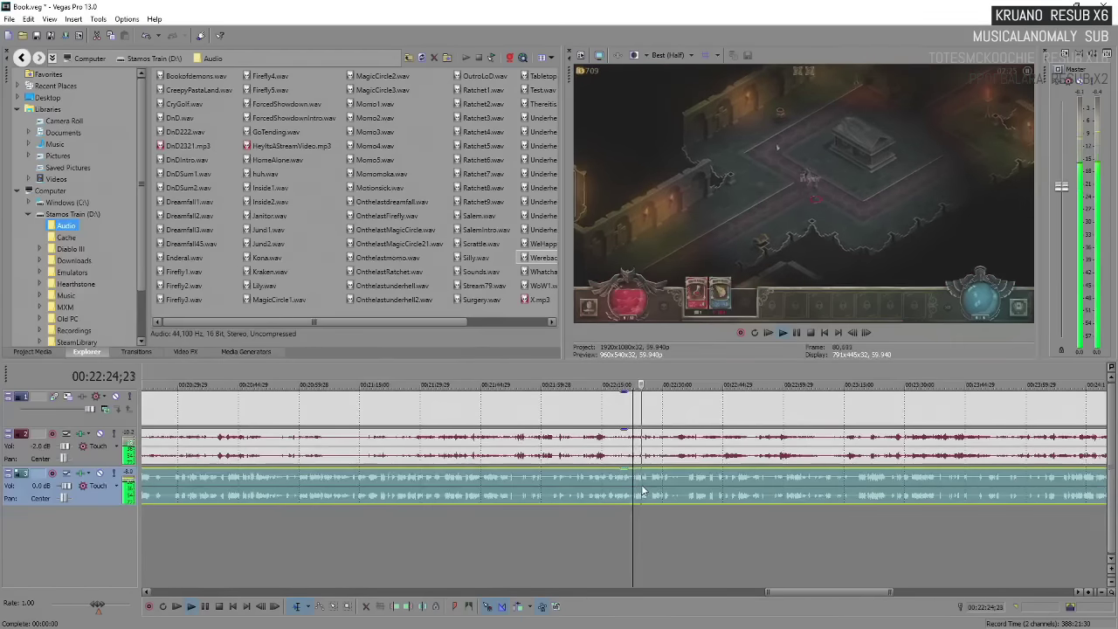
key(space)
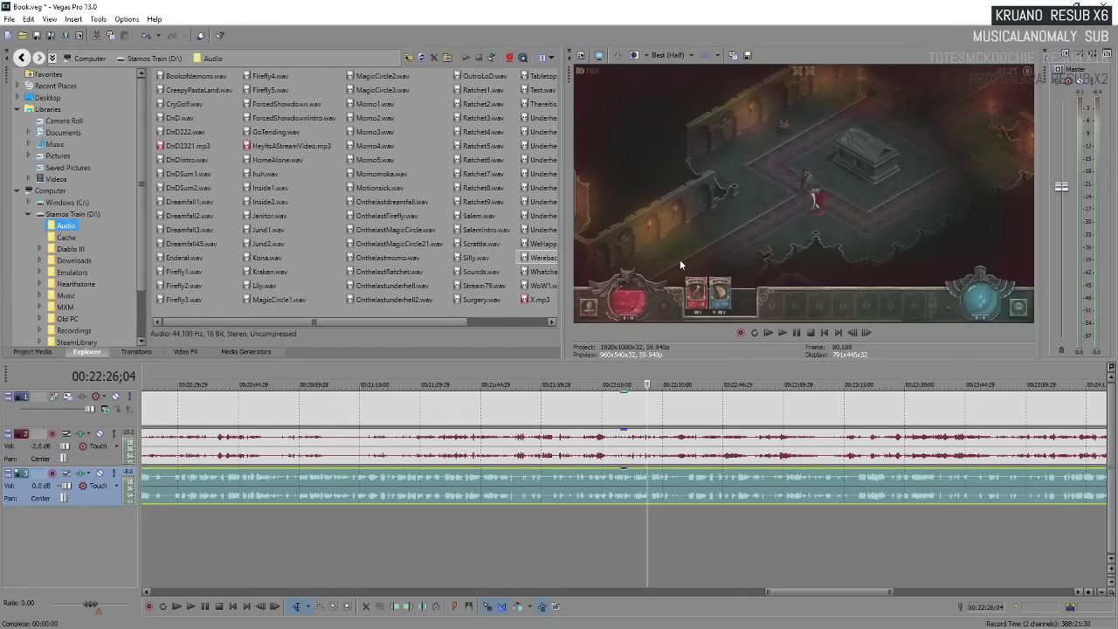
key(space)
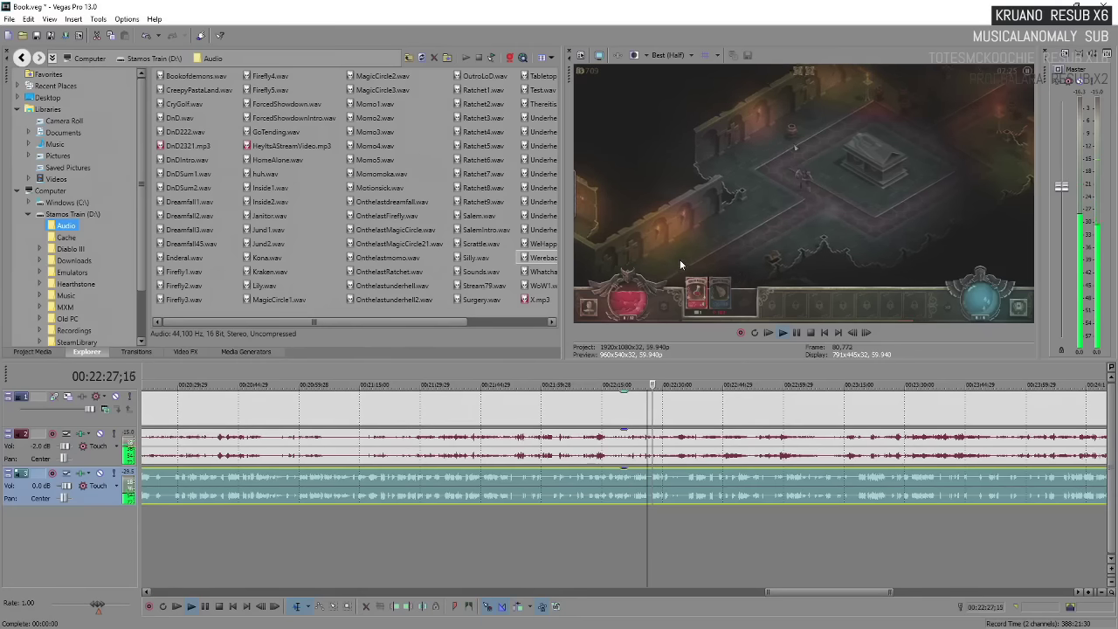
key(space)
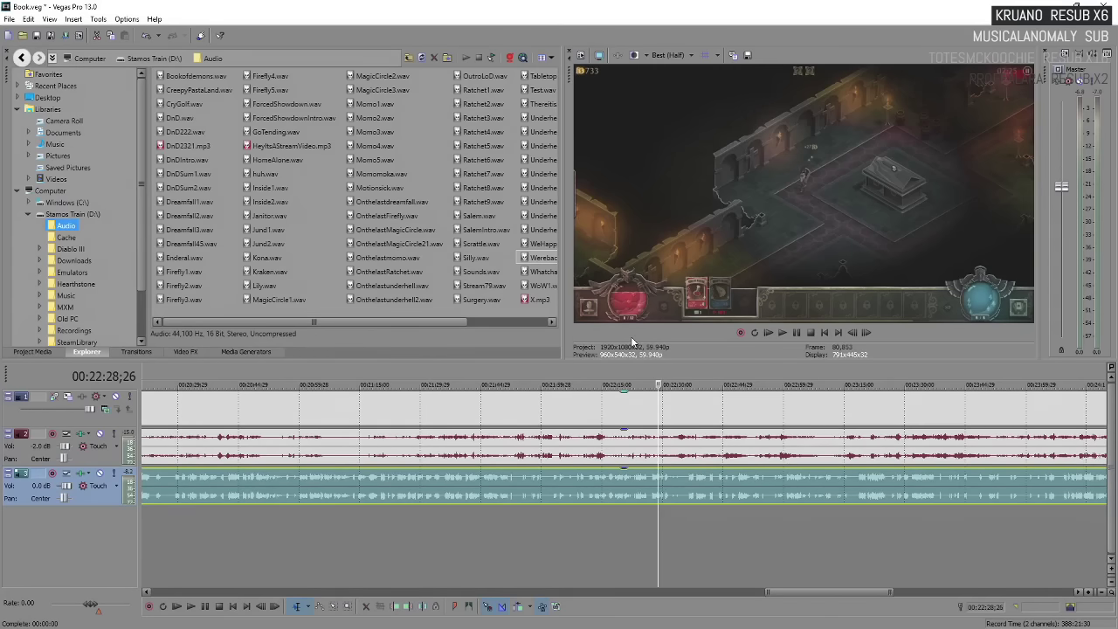
key(space)
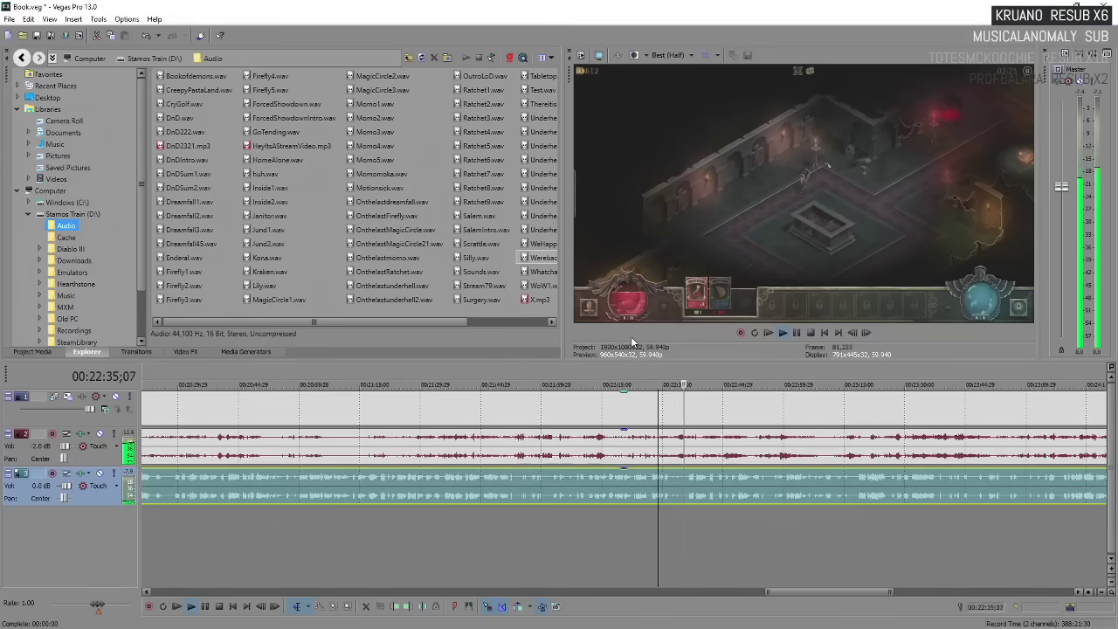
key(space)
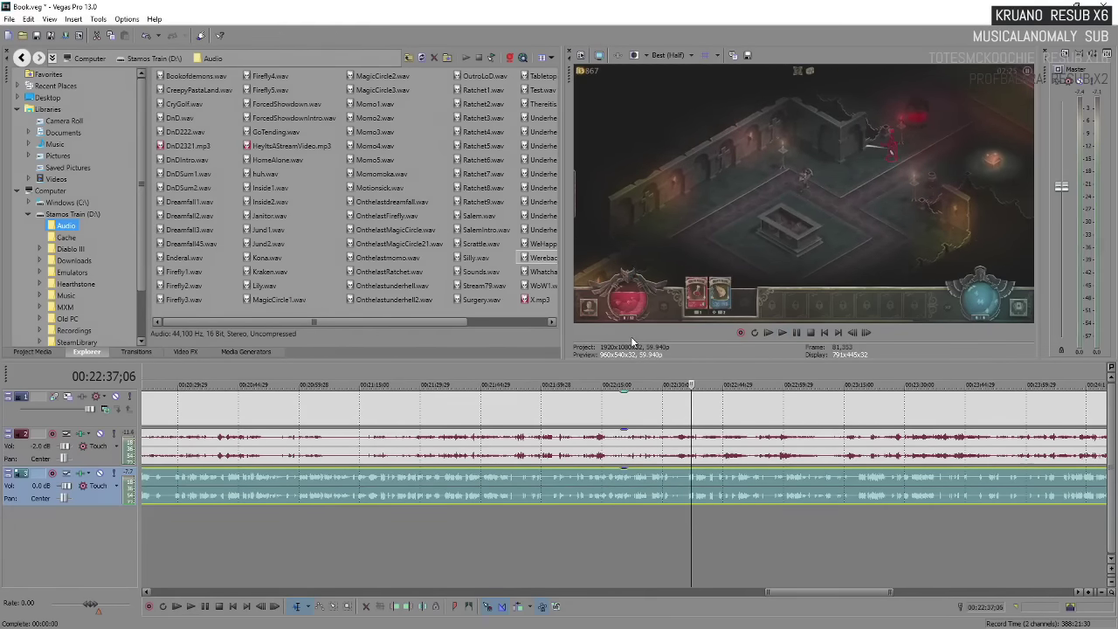
Listen to the voice clip over the dungeon footage from 00:22:37 to 00:23:16, pausing at about 00:22:56.
key(space)
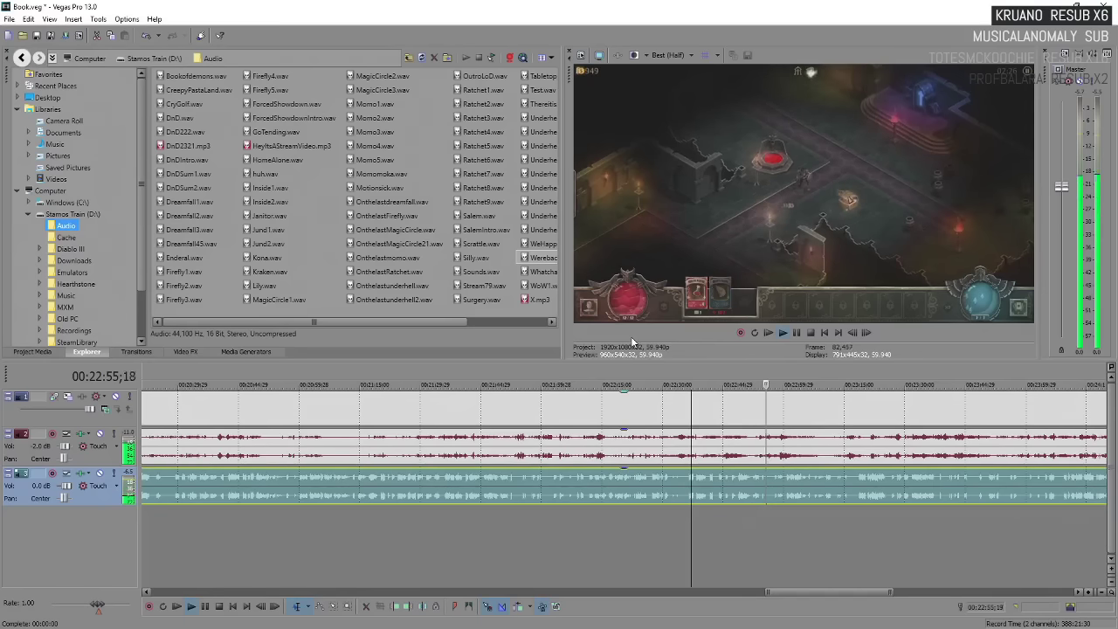
key(Return)
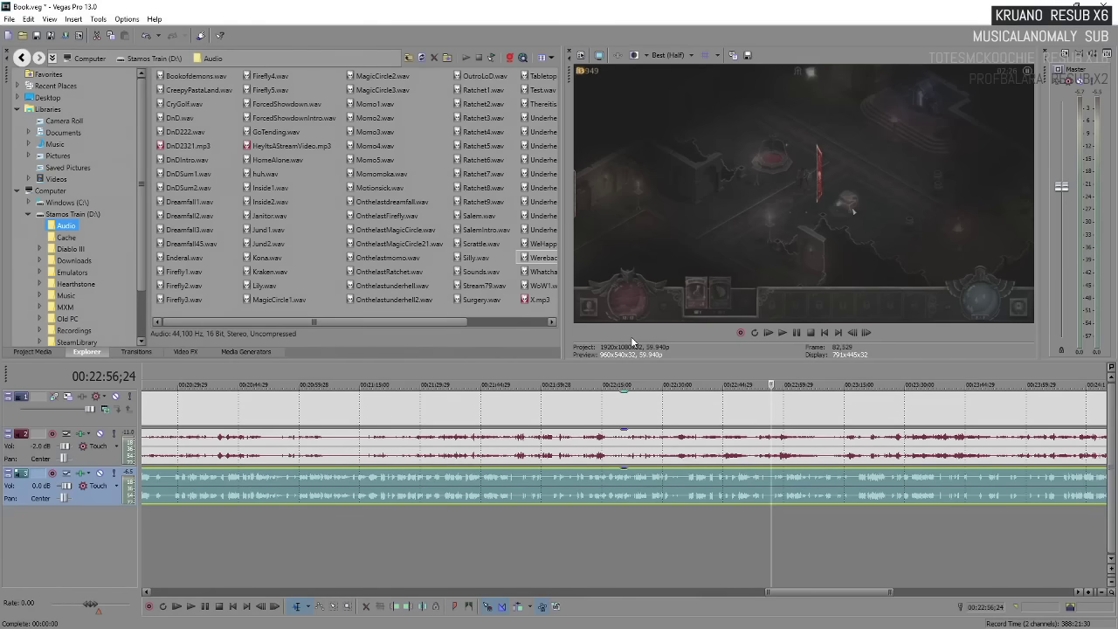
scroll(721, 480, up, 5)
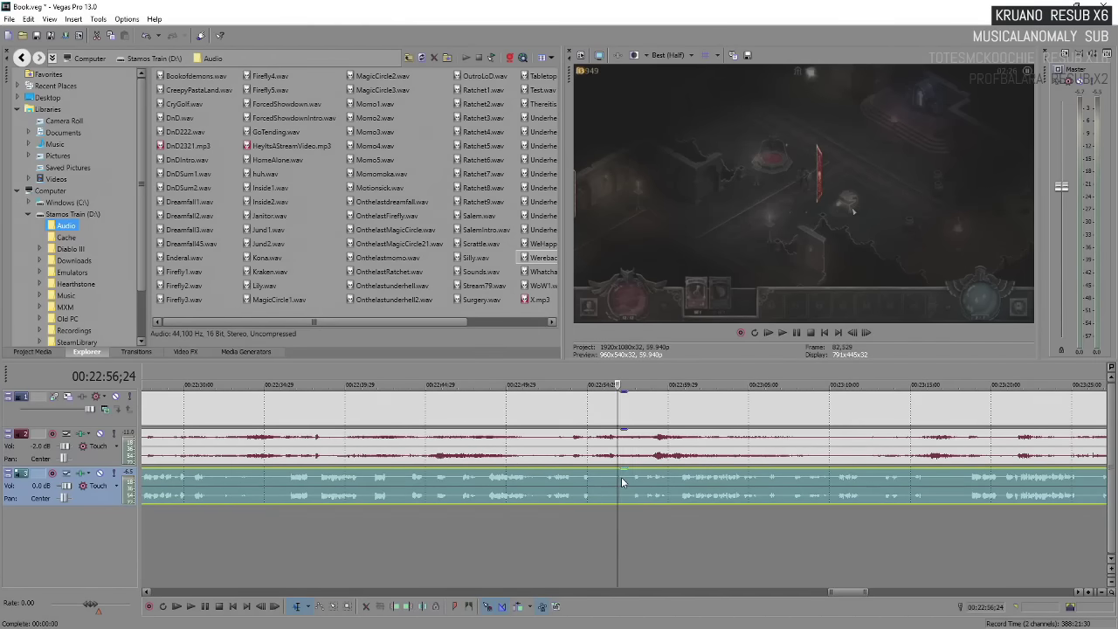
key(space)
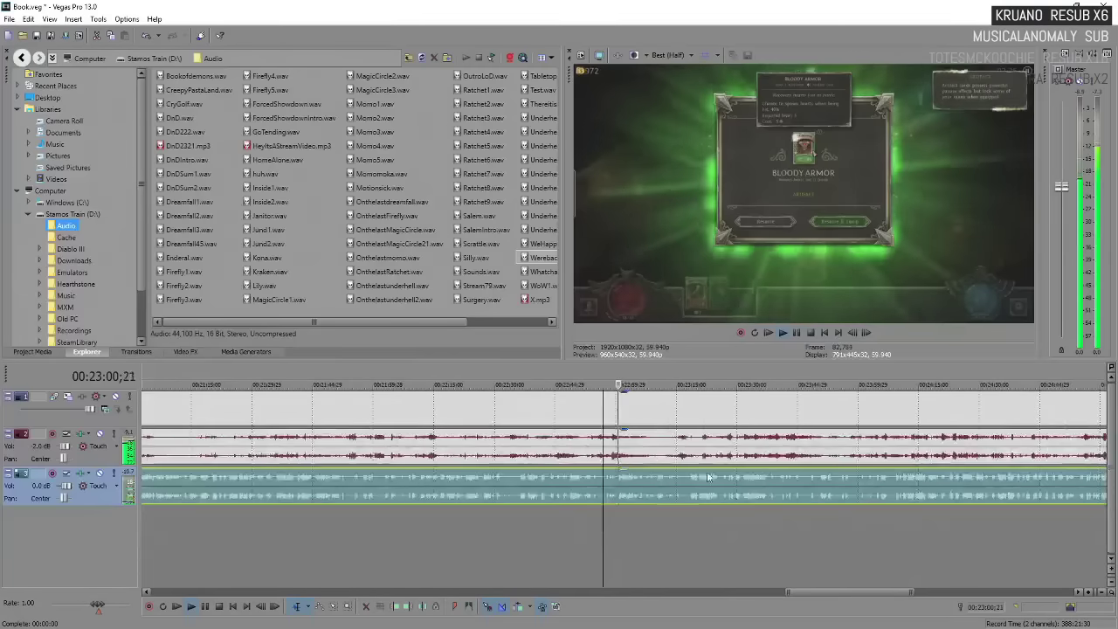
scroll(664, 467, down, 5)
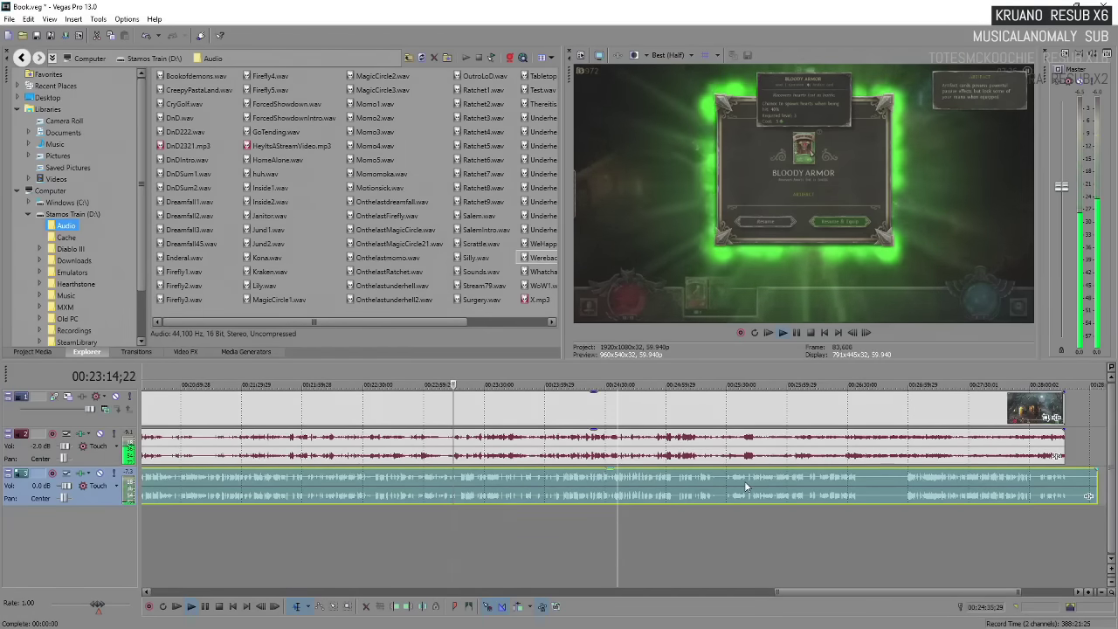
key(space)
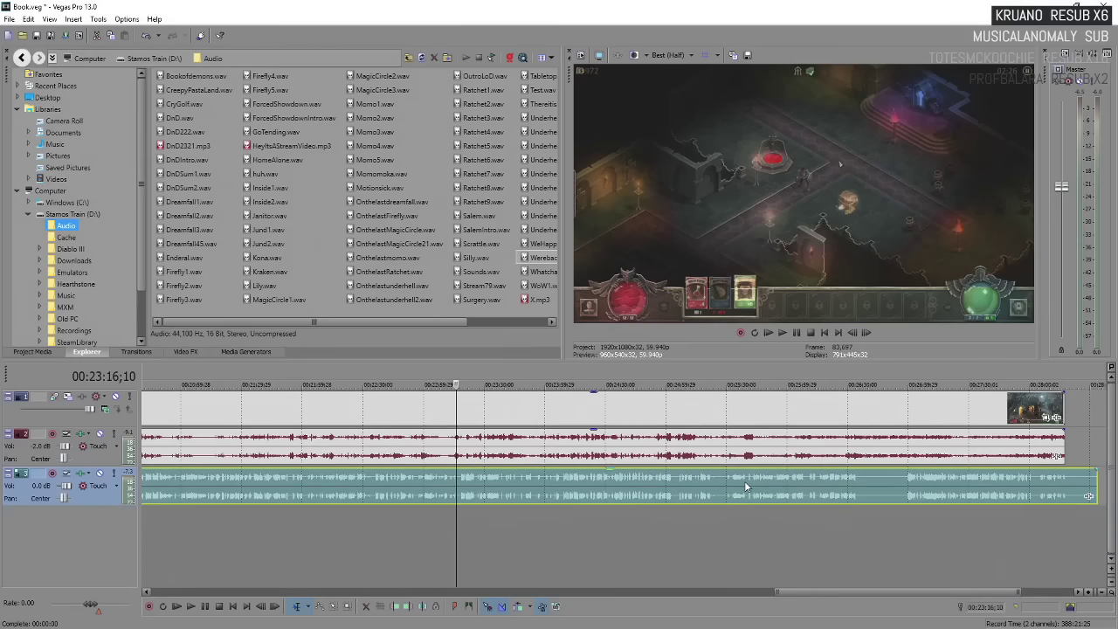
Listen to the voice clip over the dungeon footage from 00:23:16 to 00:24:22, pausing at about 00:23:39 and surveying the remaining clip.
key(space)
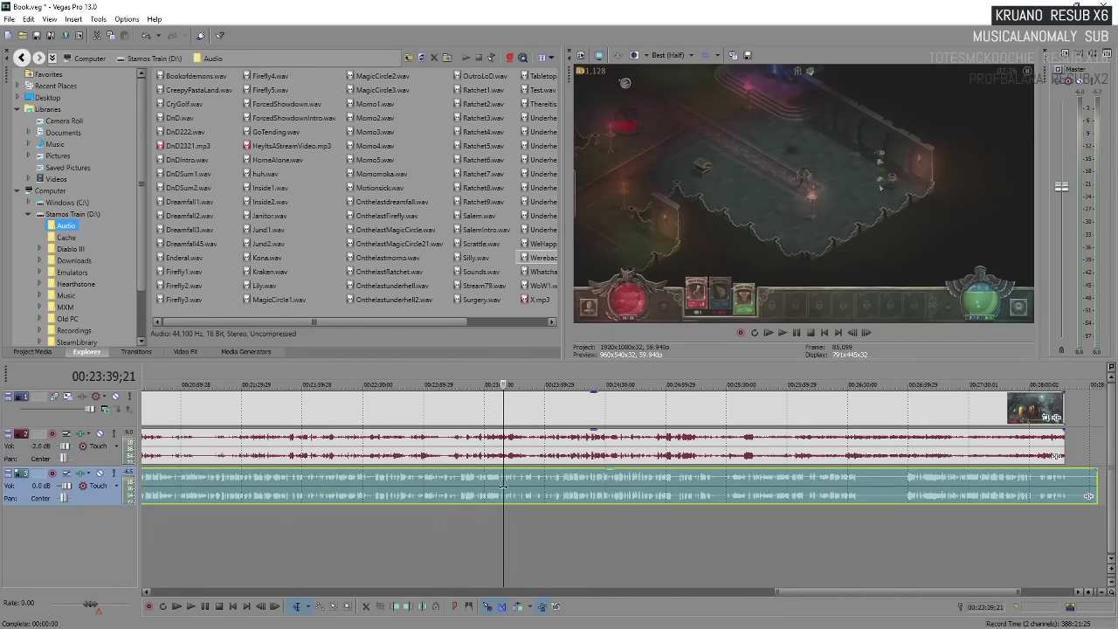
key(space)
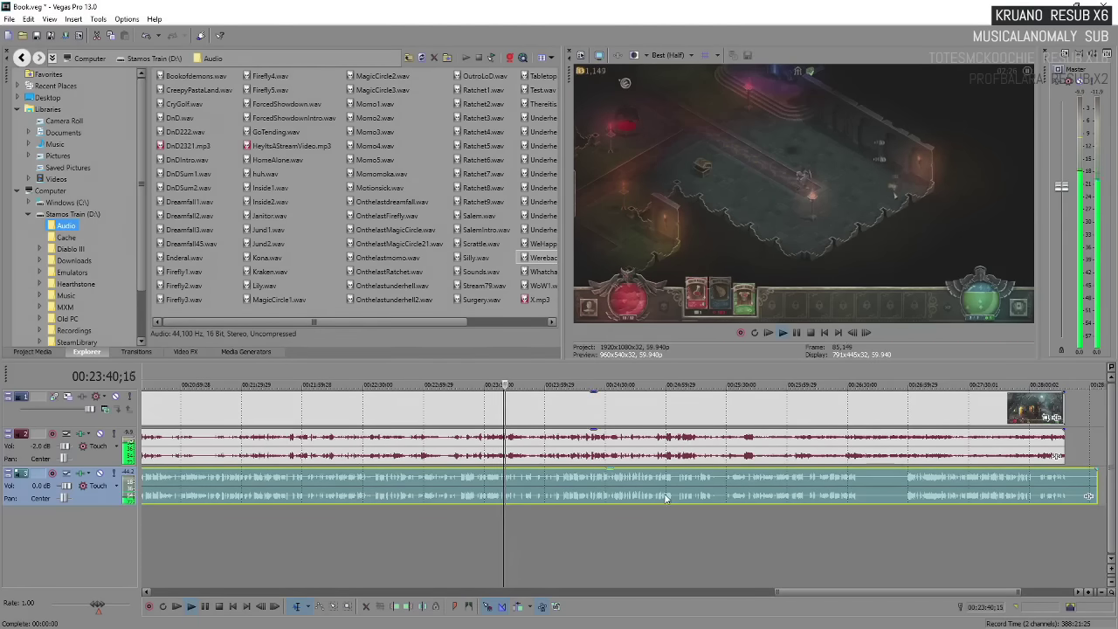
scroll(666, 498, up, 6)
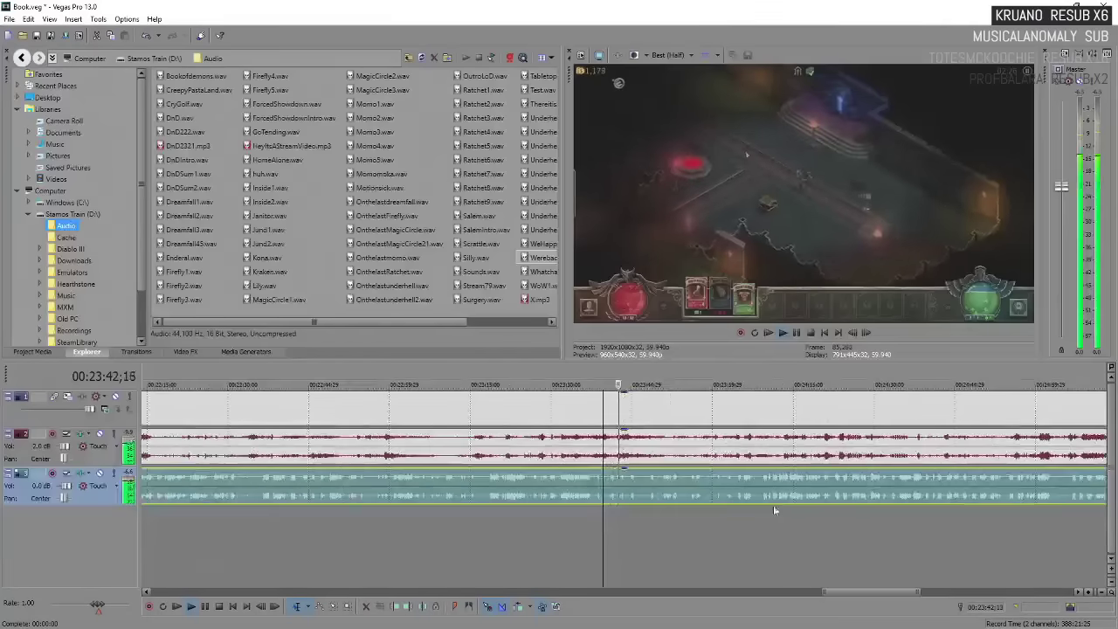
scroll(773, 505, right, 4)
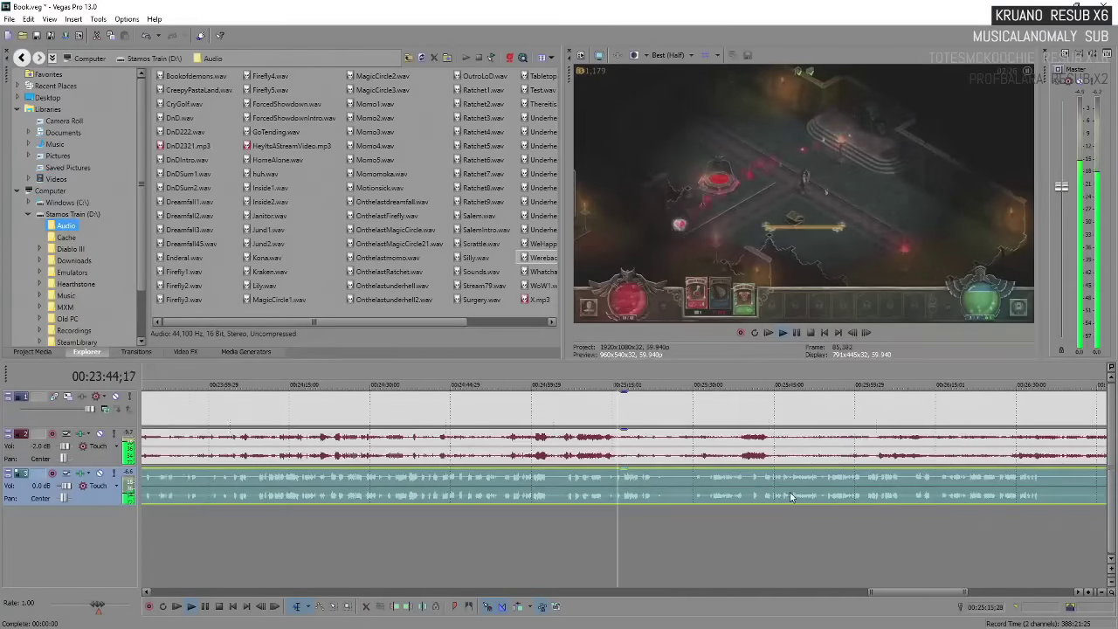
scroll(790, 496, down, 3)
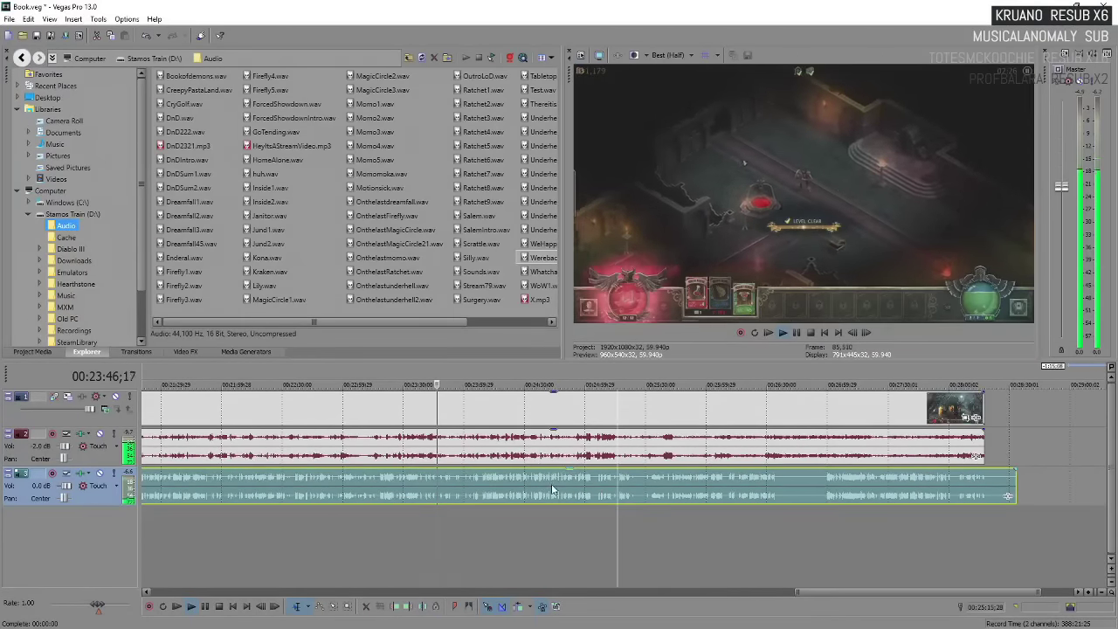
scroll(551, 487, up, 2)
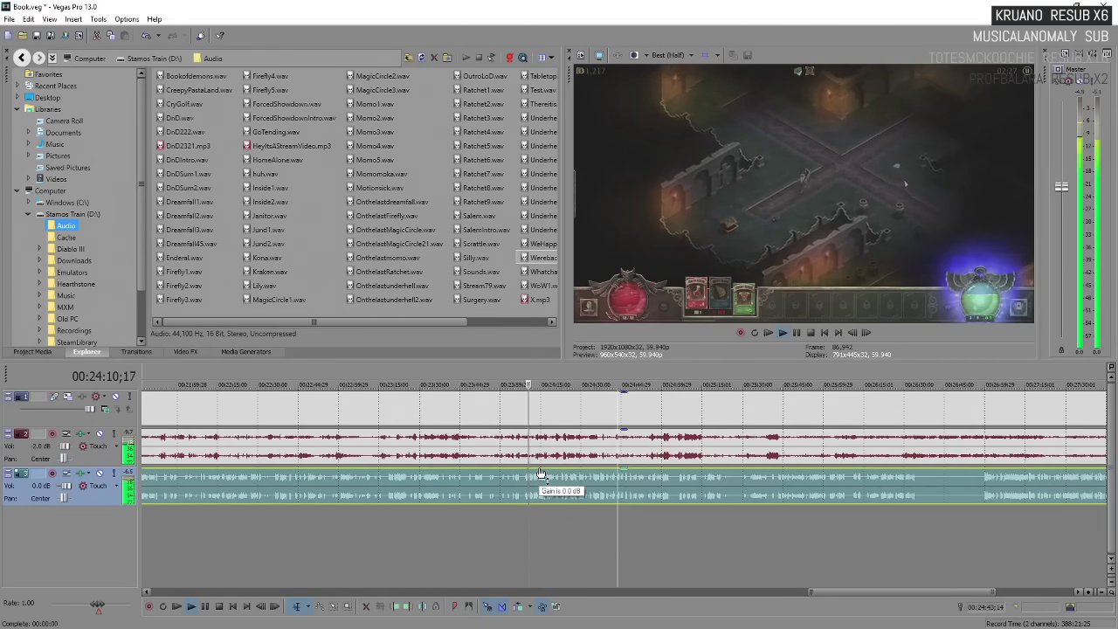
key(space)
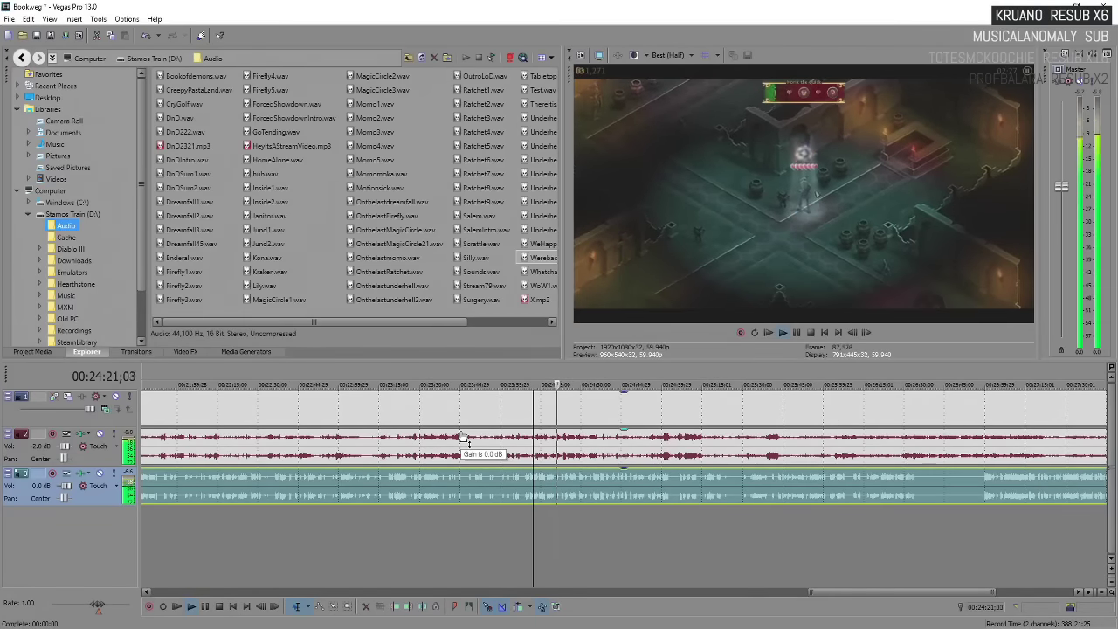
key(Return)
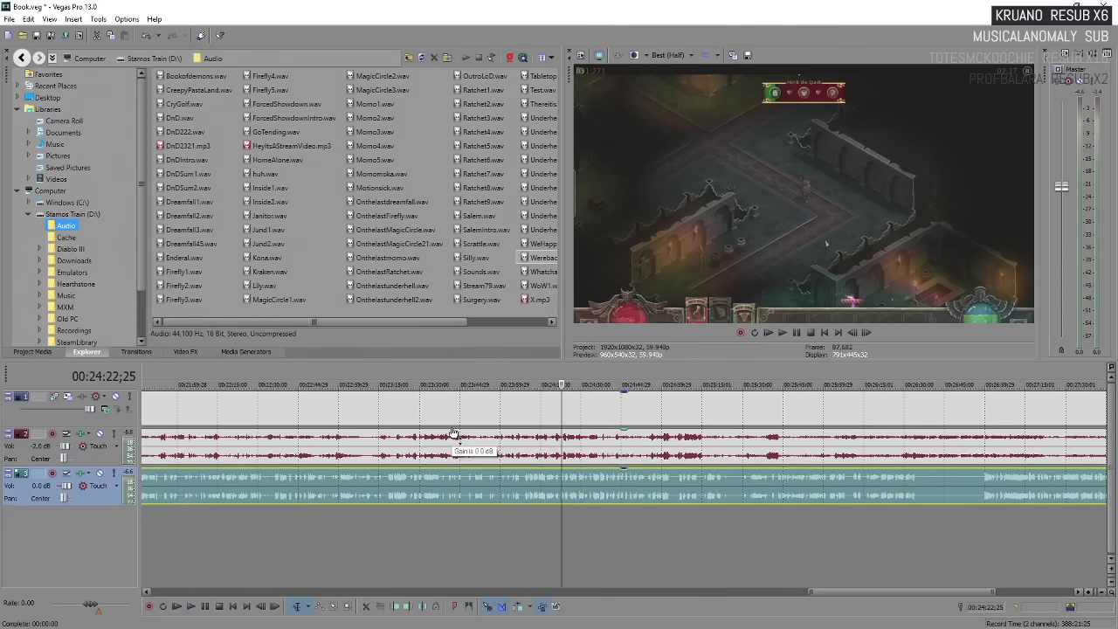
Compare the voice clip with the walled crossroads footage from 00:24:22 to 00:24:46, pausing at about 00:24:37.
key(Return)
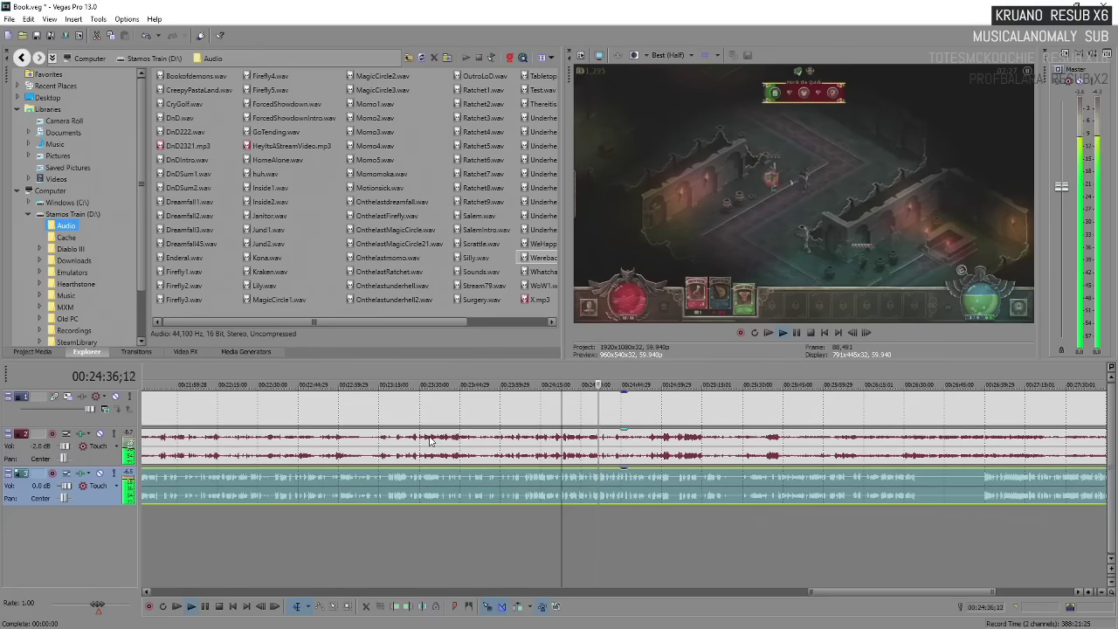
key(Return)
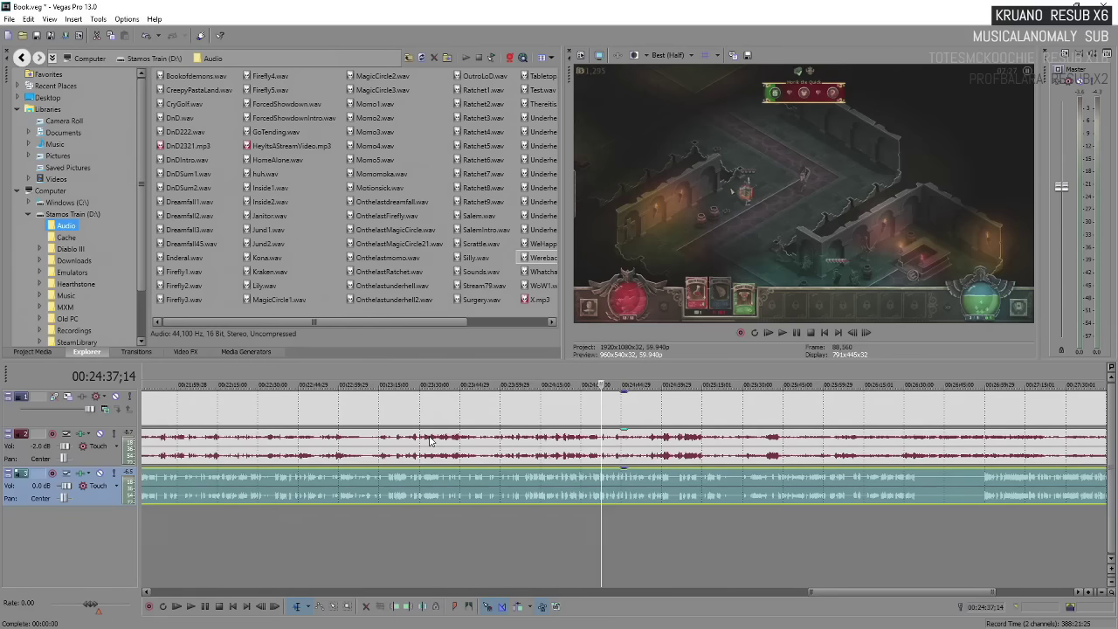
key(Return)
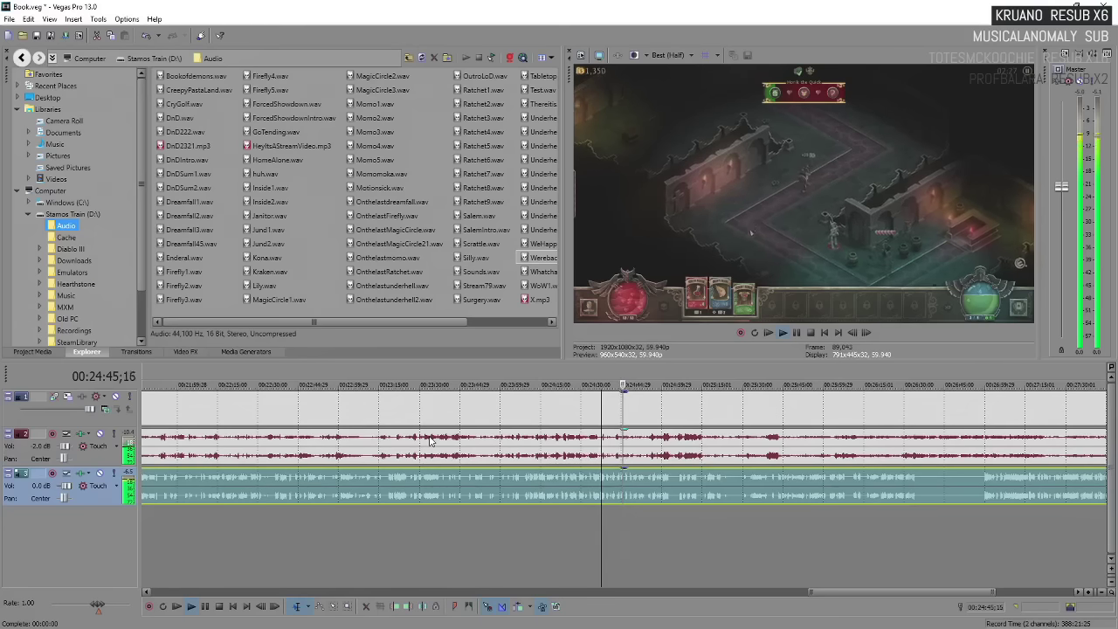
key(space)
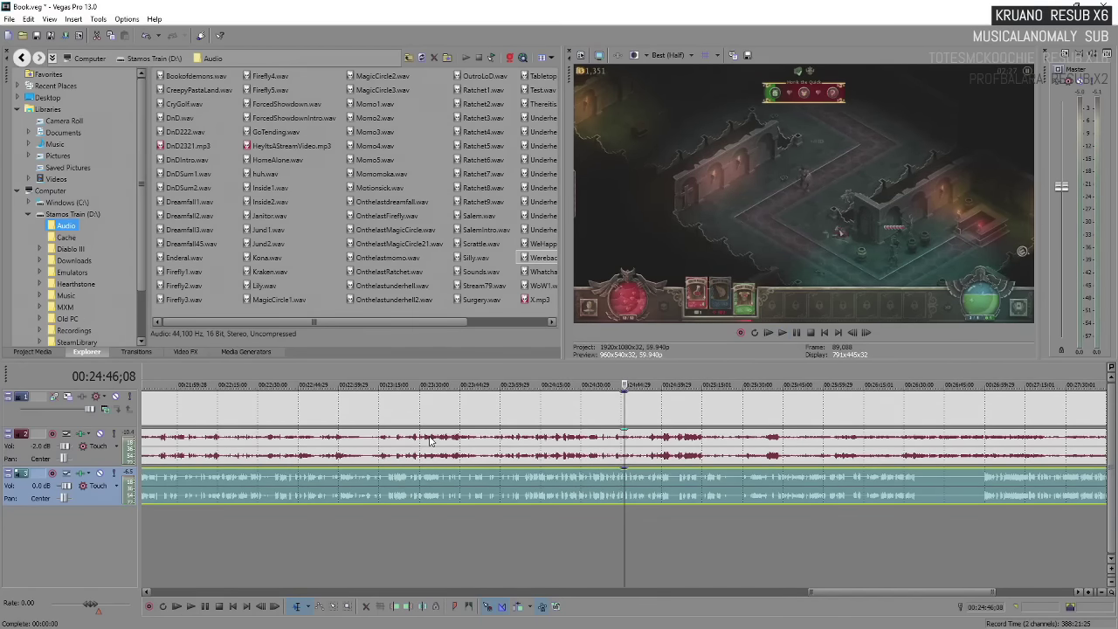
Listen to the voice clip up to the leave-dungeon prompt at 00:25:36, pausing at about 00:25:21 and 00:25:32.
scroll(808, 489, right, 3)
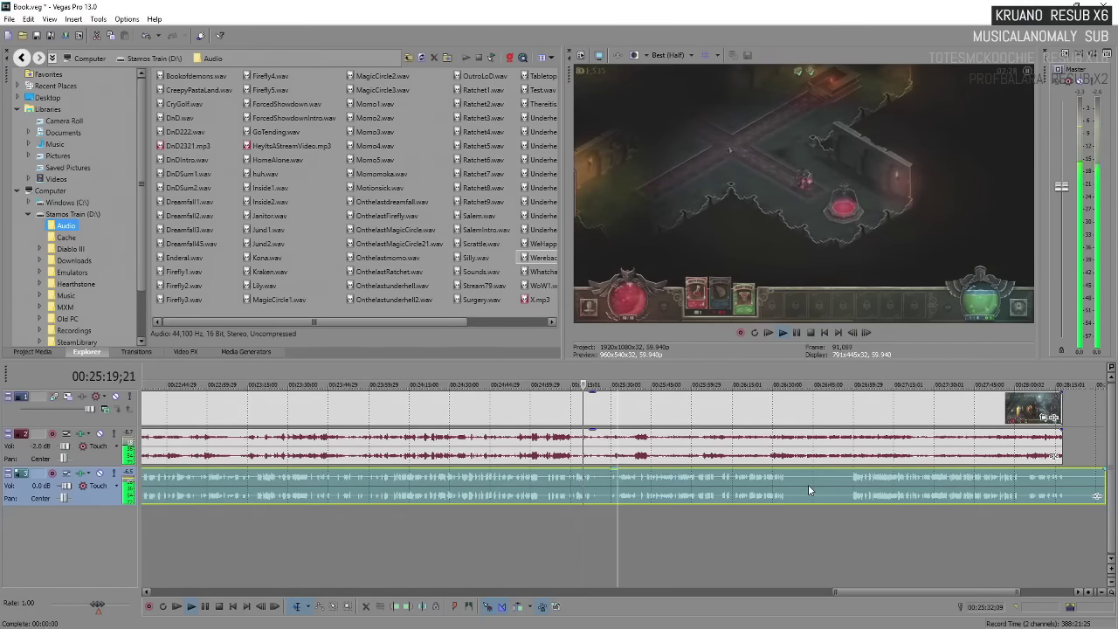
key(Return)
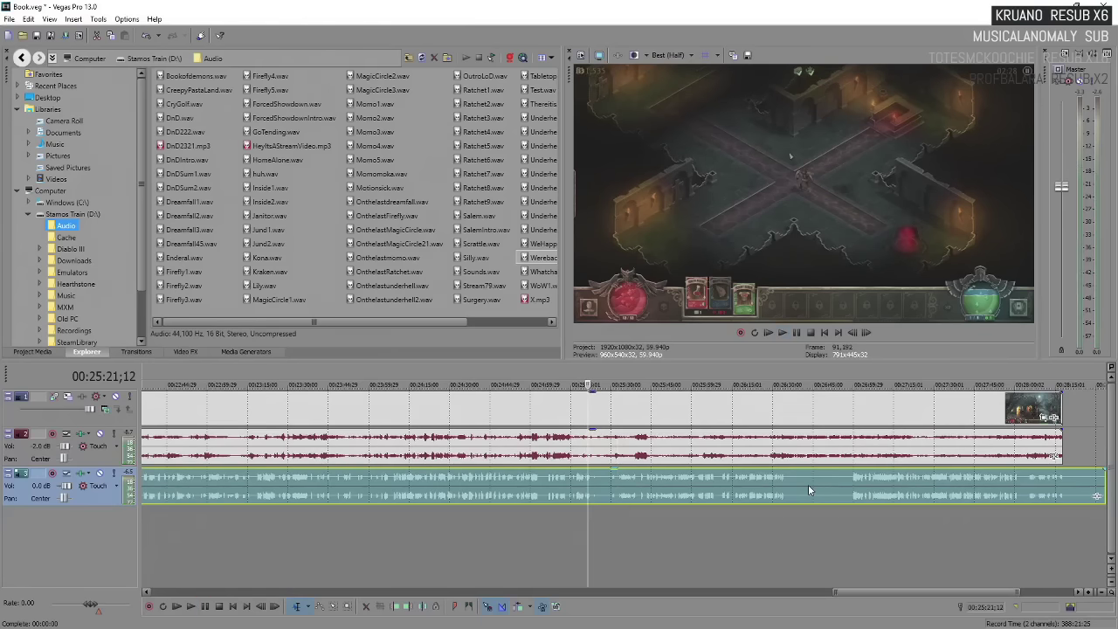
key(Return)
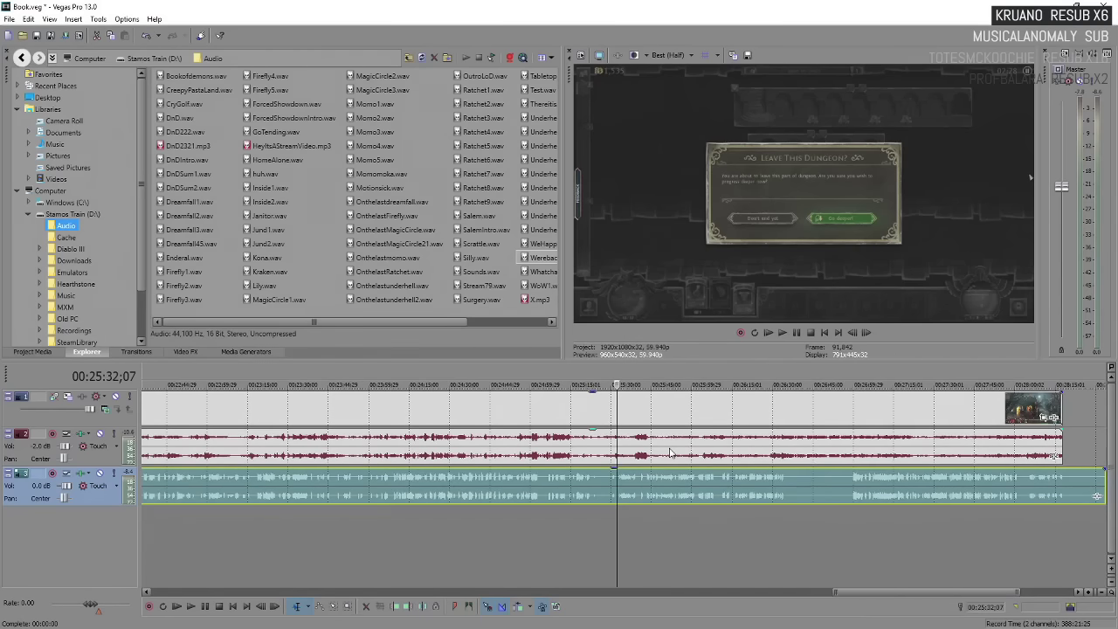
key(space)
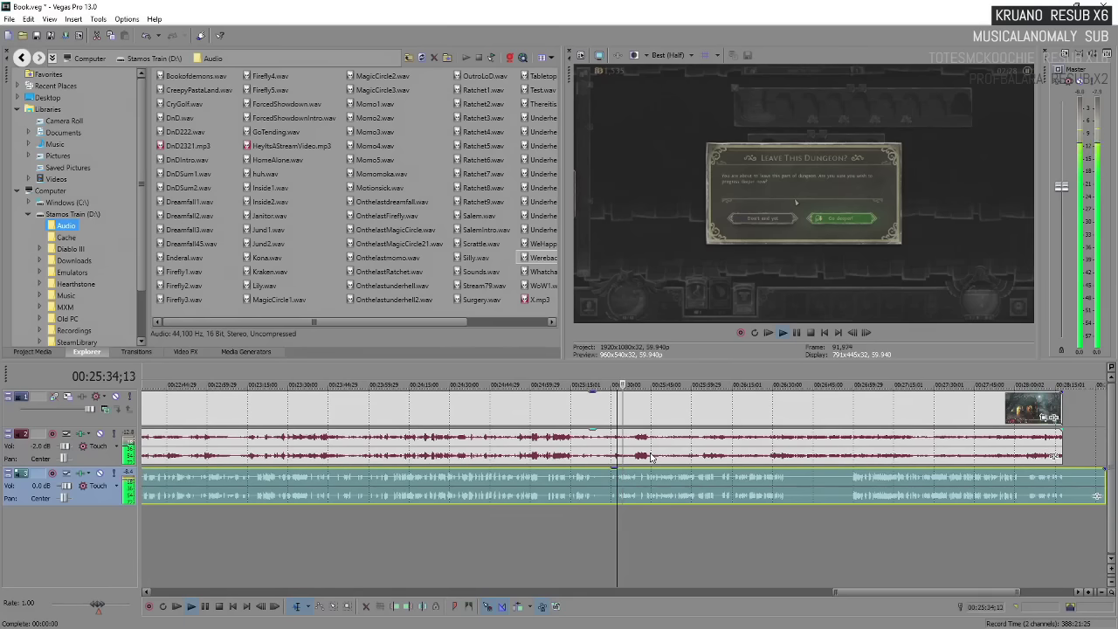
key(space)
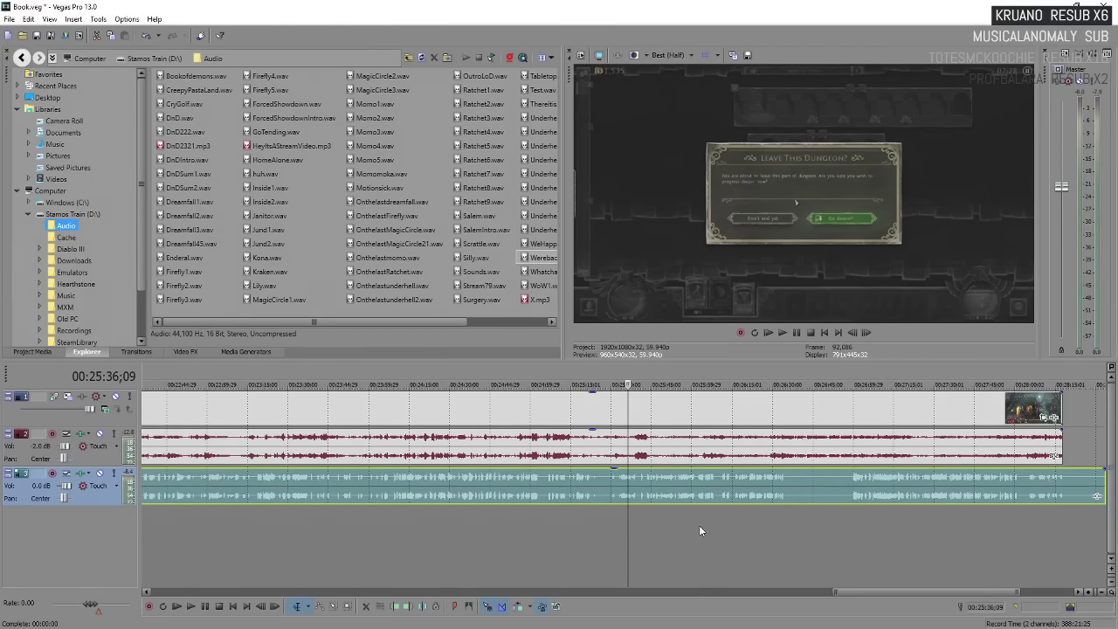
Listen to the voice clip over the return to town and the Zombie page from 00:25:36 to 00:26:36, pausing at about 00:26:02.
key(space)
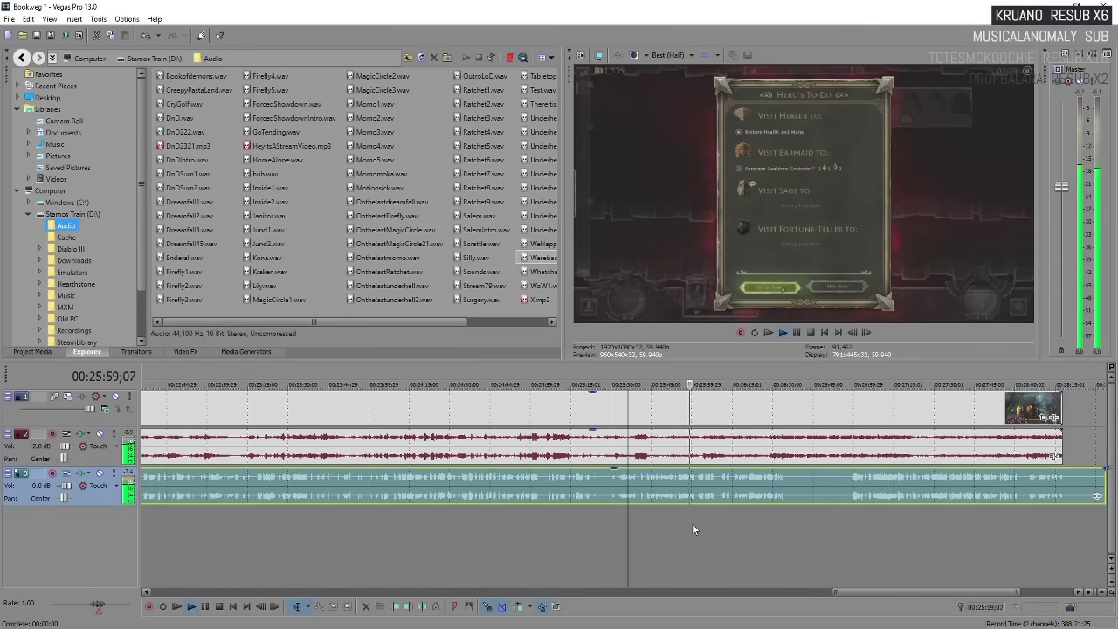
scroll(699, 521, down, 3)
scroll(884, 478, up, 3)
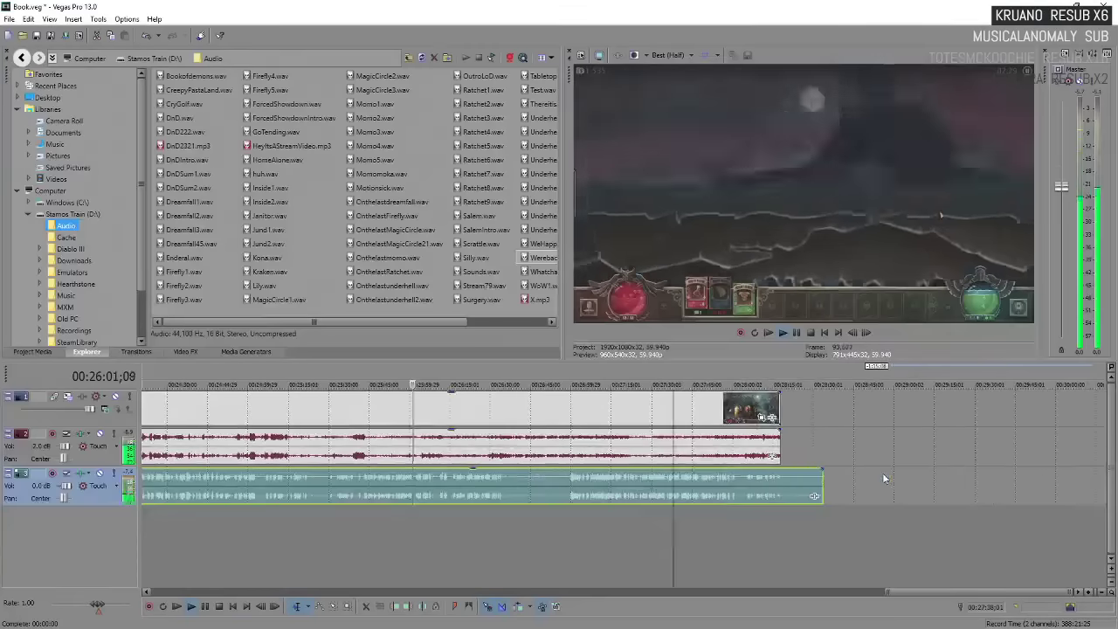
key(space)
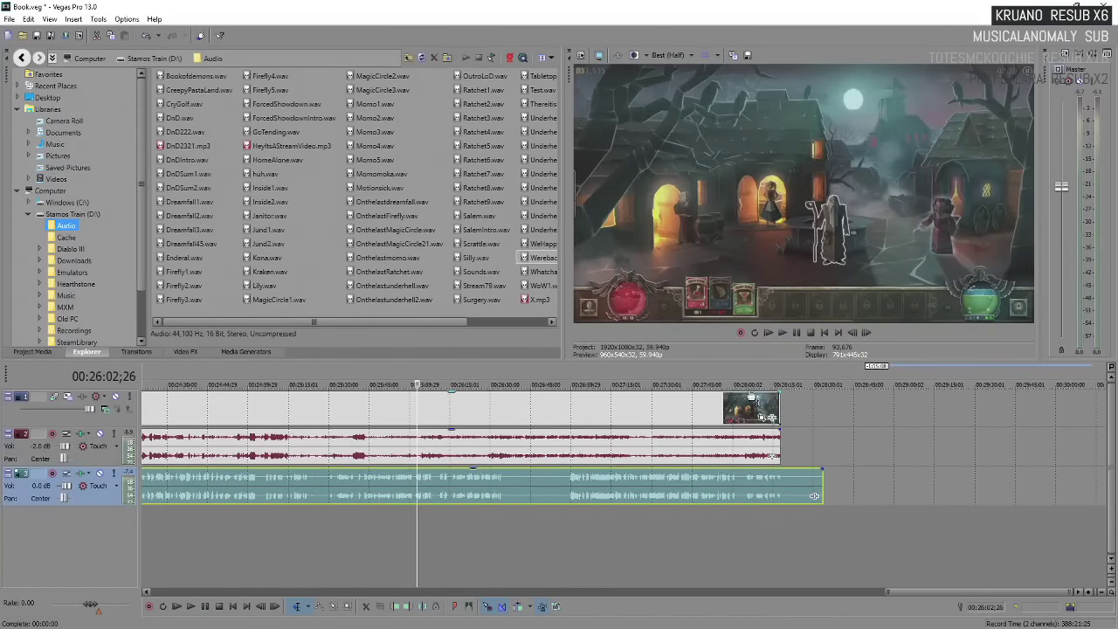
key(space)
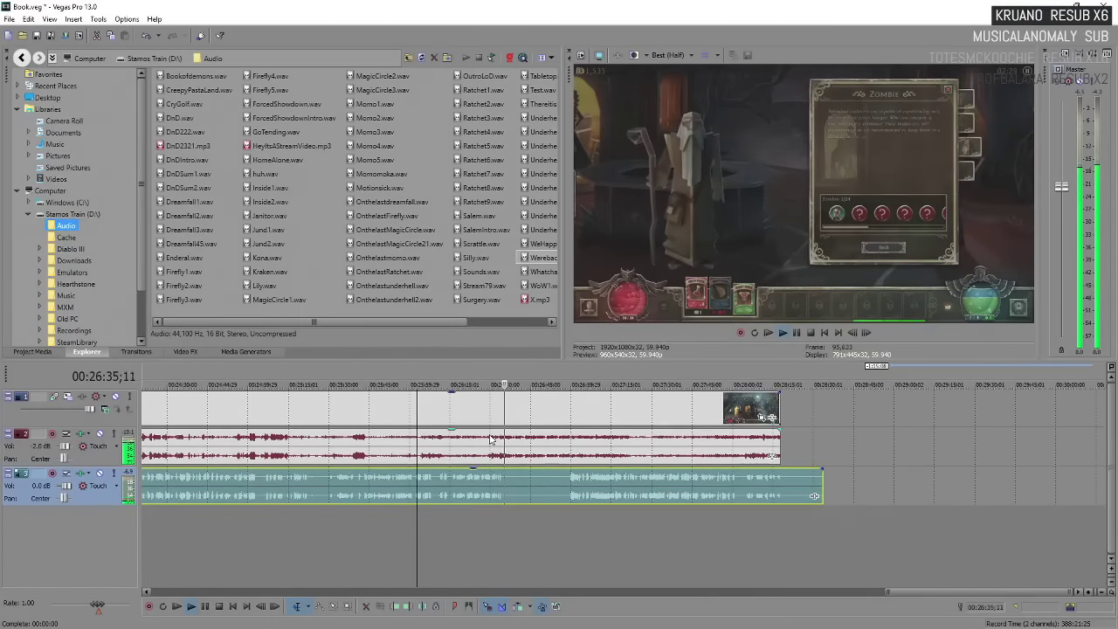
Split the voice clip at 00:26:34;27 where speech stops and trim the second piece's start to about 00:26:59, removing the silence.
scroll(507, 480, up, 4)
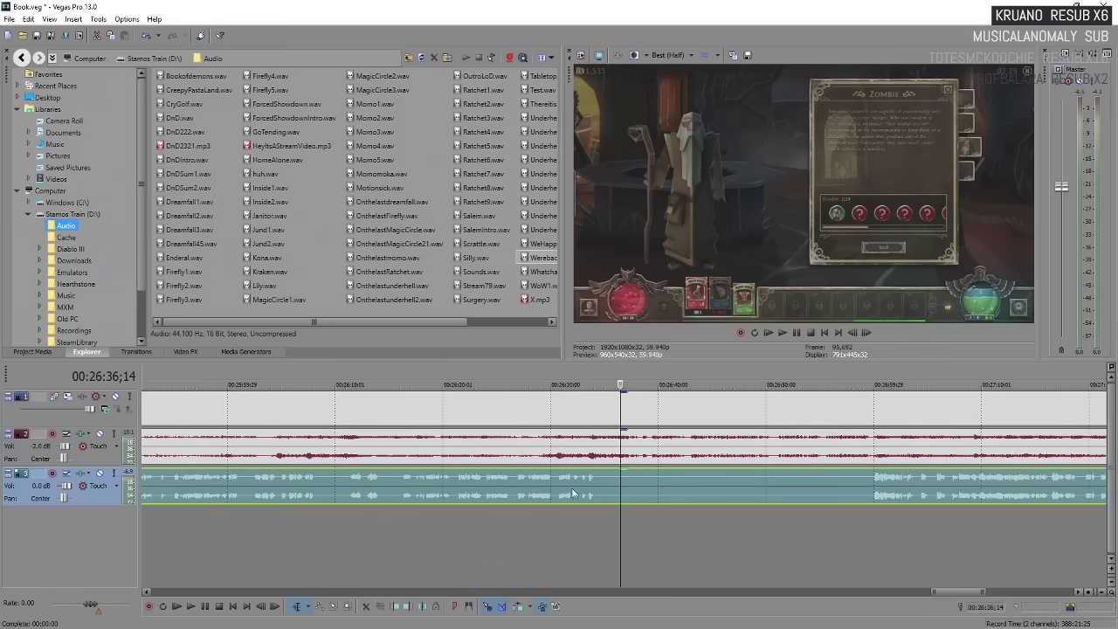
click(603, 485)
key(s)
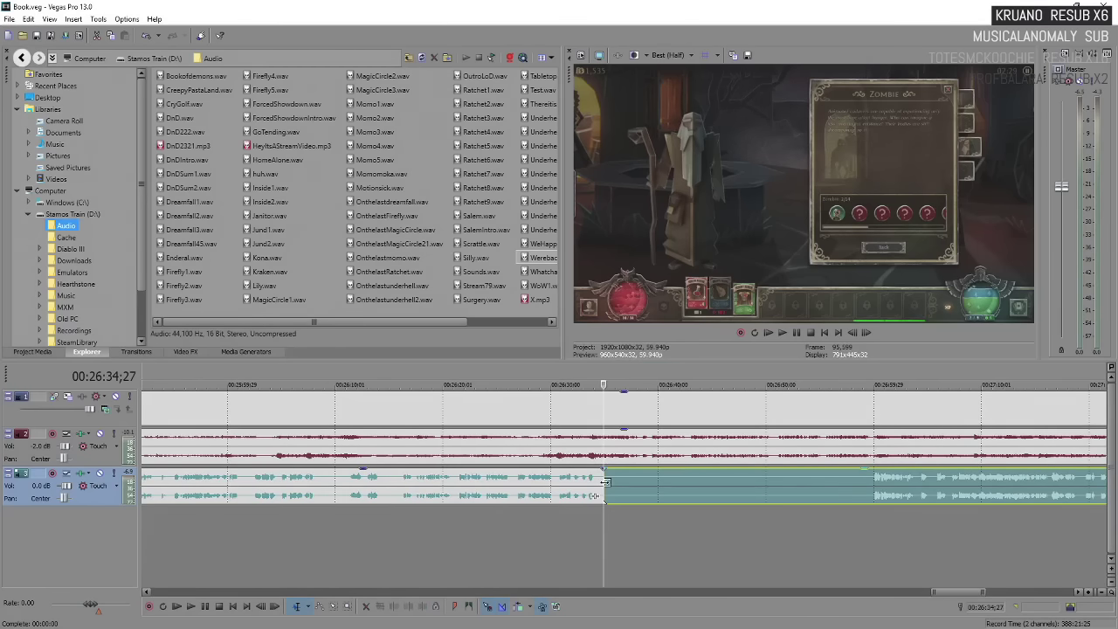
drag(603, 496, 867, 496)
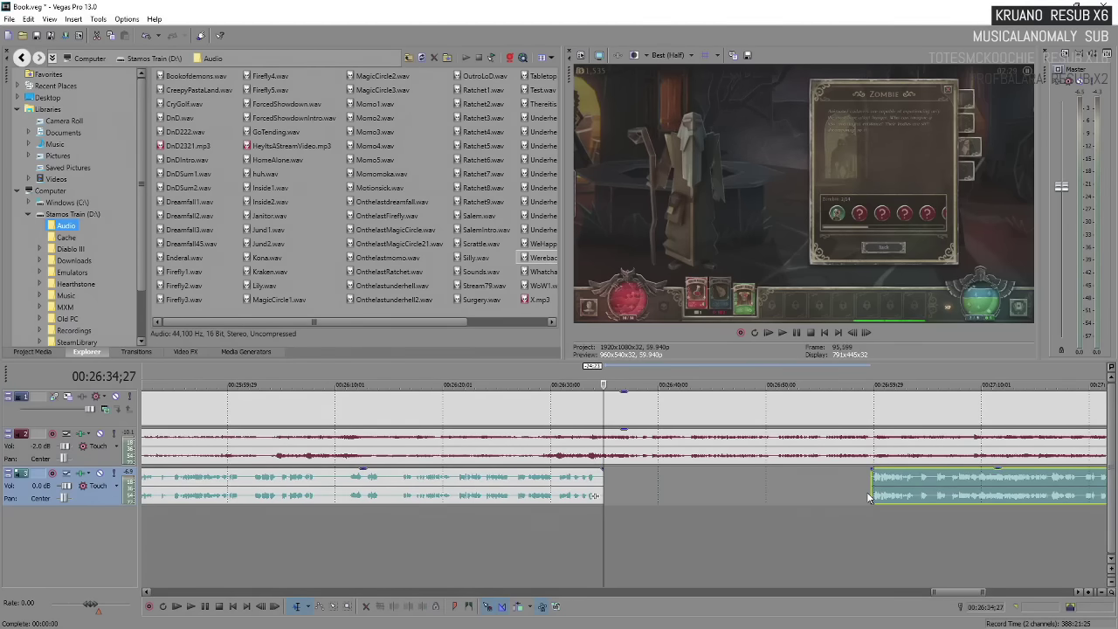
Play the trimmed voice piece from its start at about 00:26:59 to 00:27:04 and check its length against the footage's end.
scroll(868, 496, down, 3)
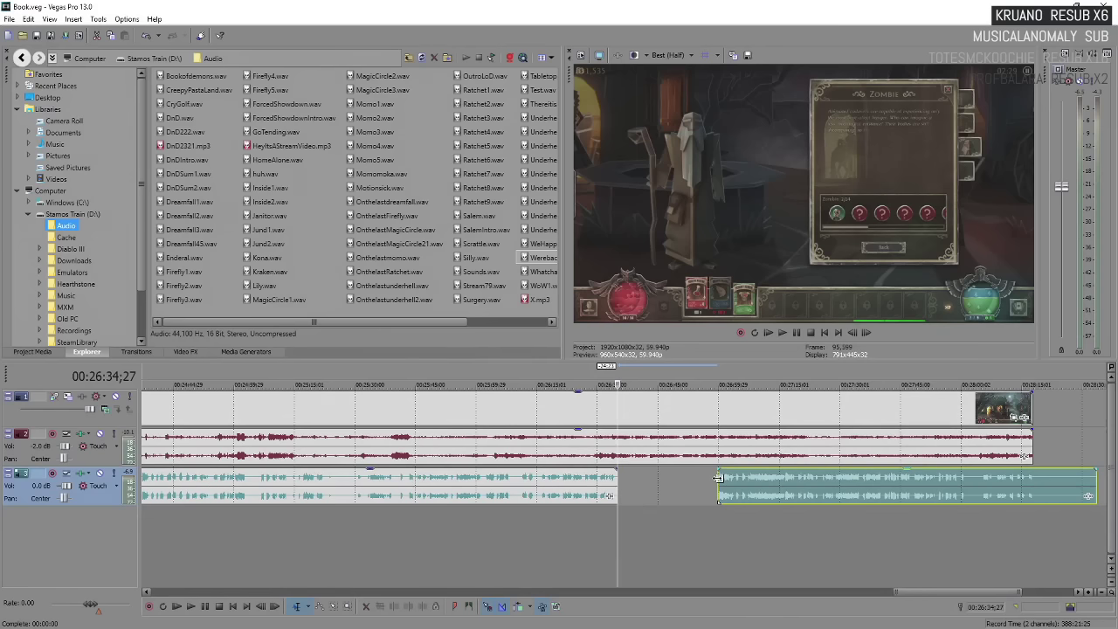
click(718, 479)
scroll(718, 479, up, 3)
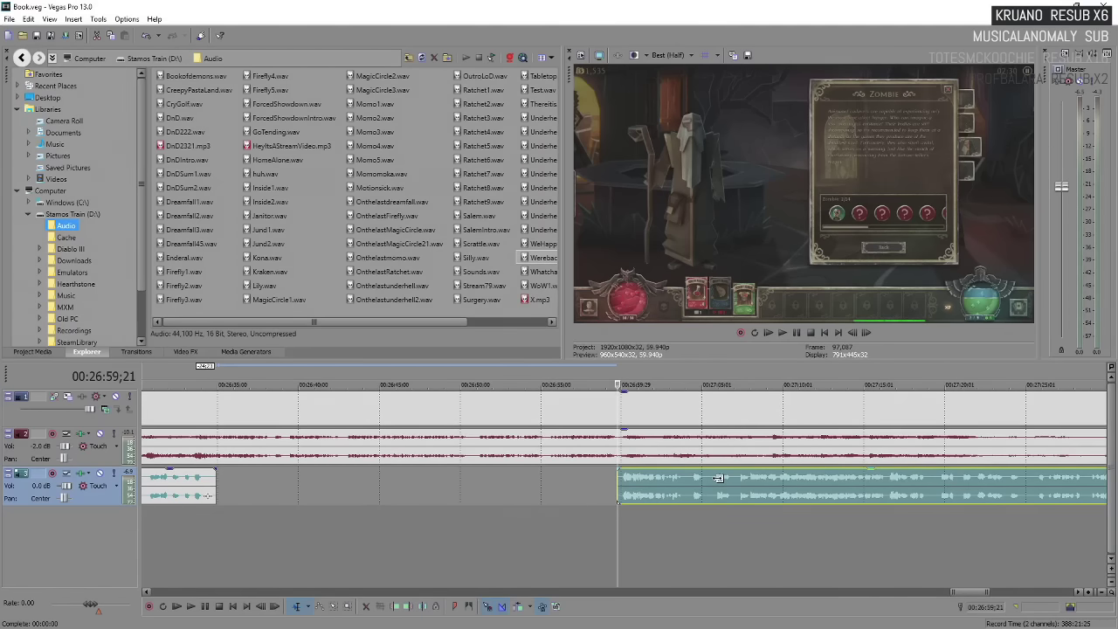
key(space)
scroll(711, 477, down, 4)
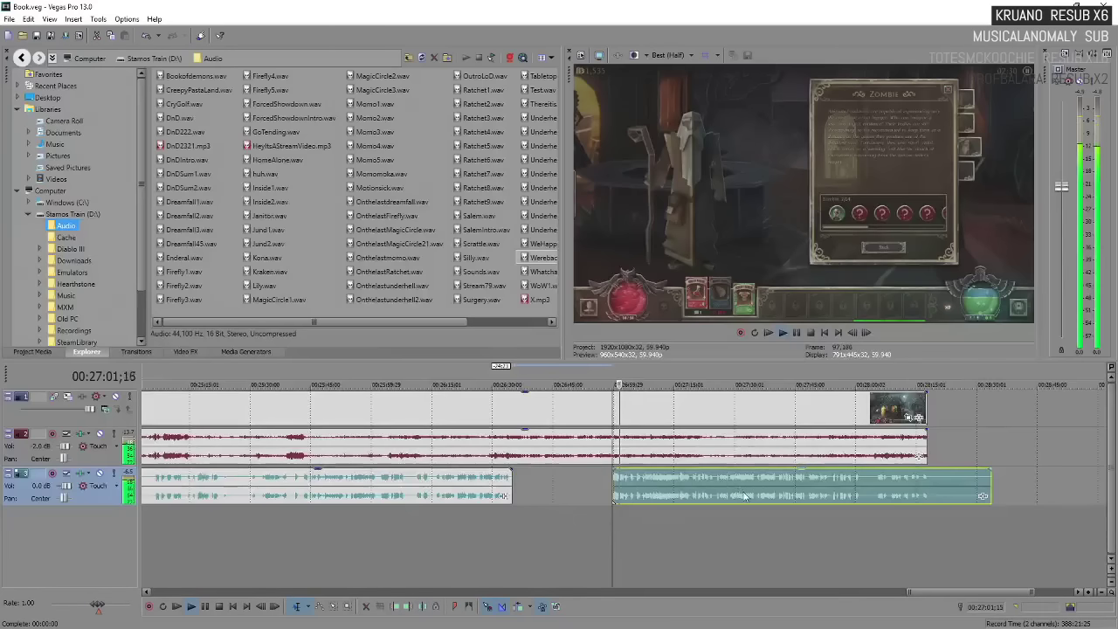
scroll(765, 479, up, 3)
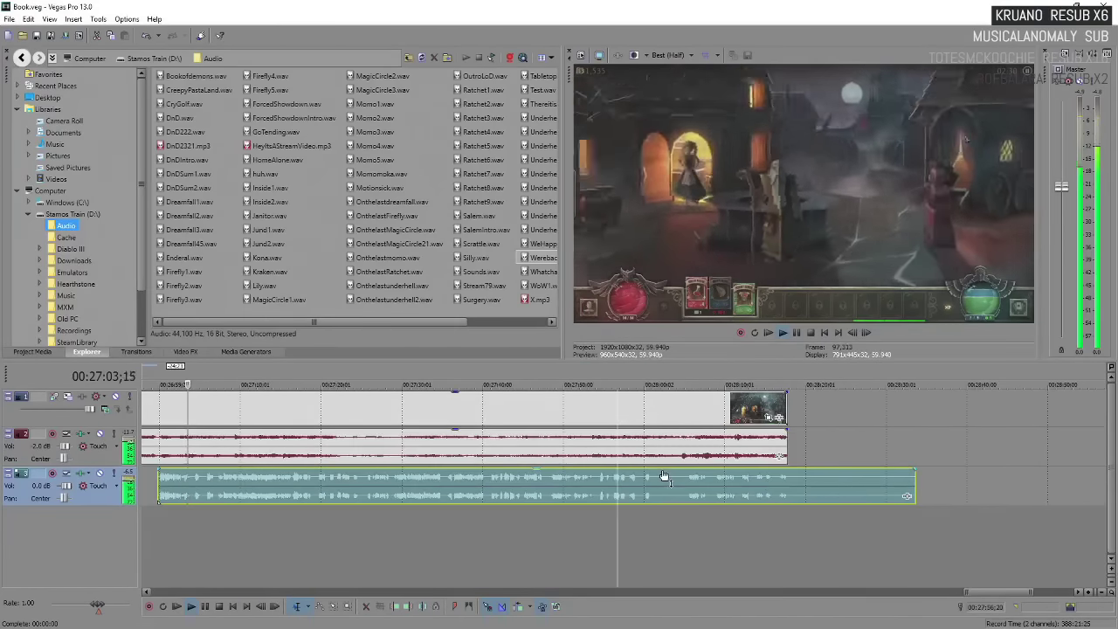
key(Return)
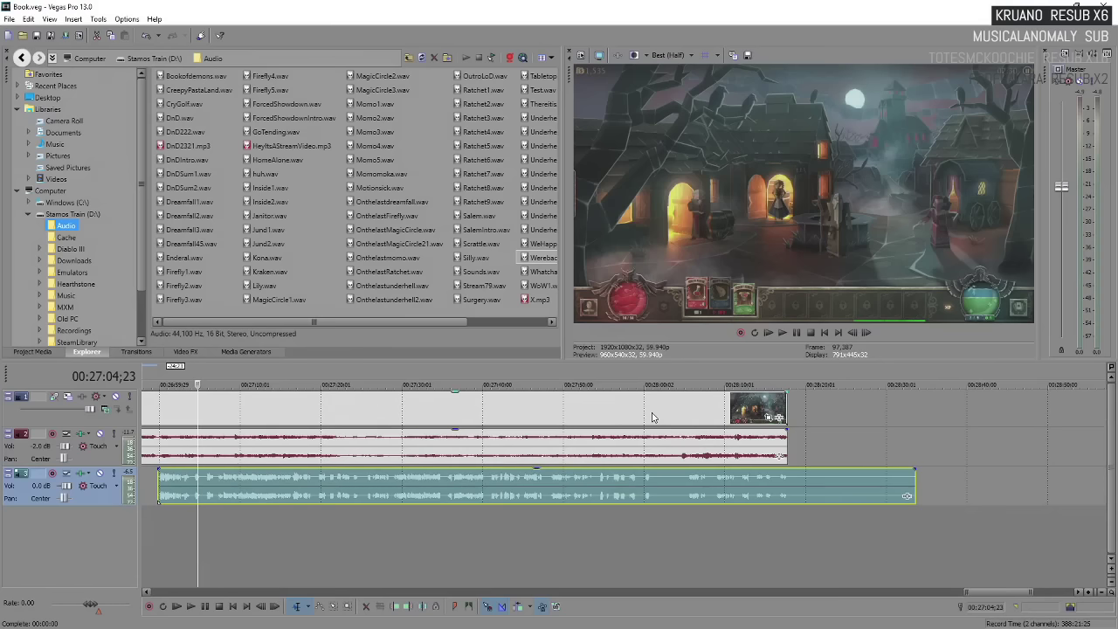
Listen to the last voice piece from about 00:27:04 to 00:27:26.
scroll(625, 500, down, 3)
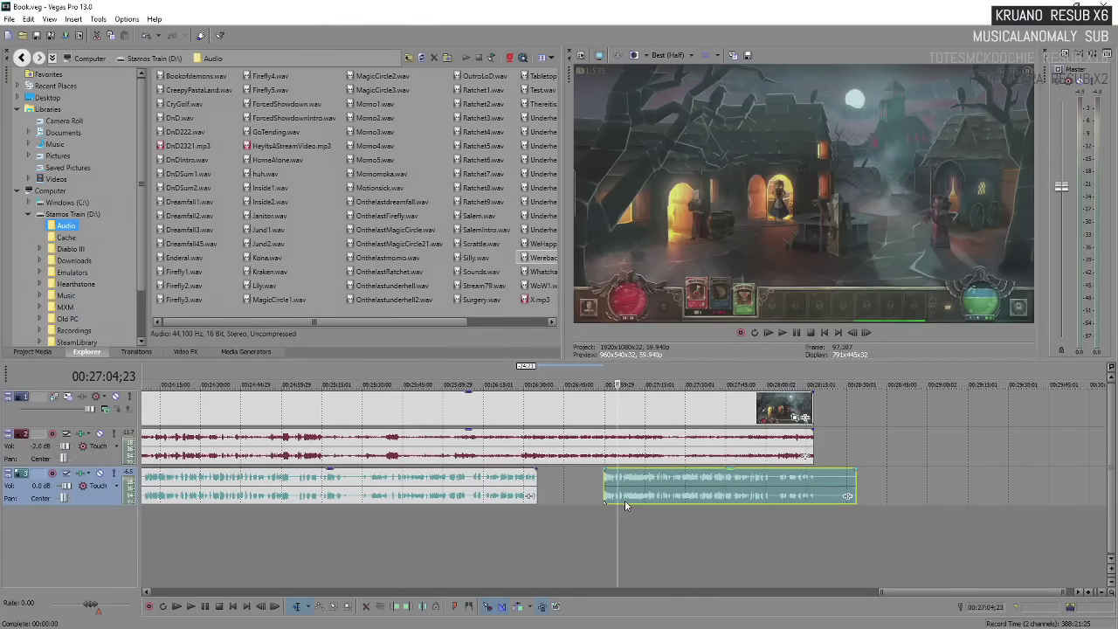
scroll(625, 499, up, 5)
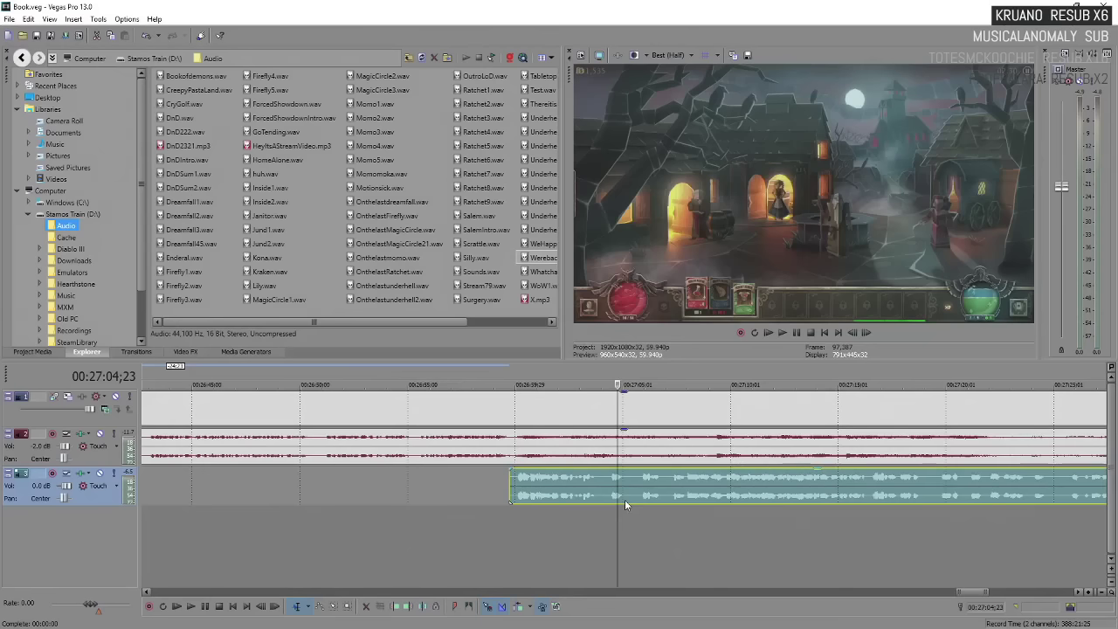
scroll(625, 499, up, 2)
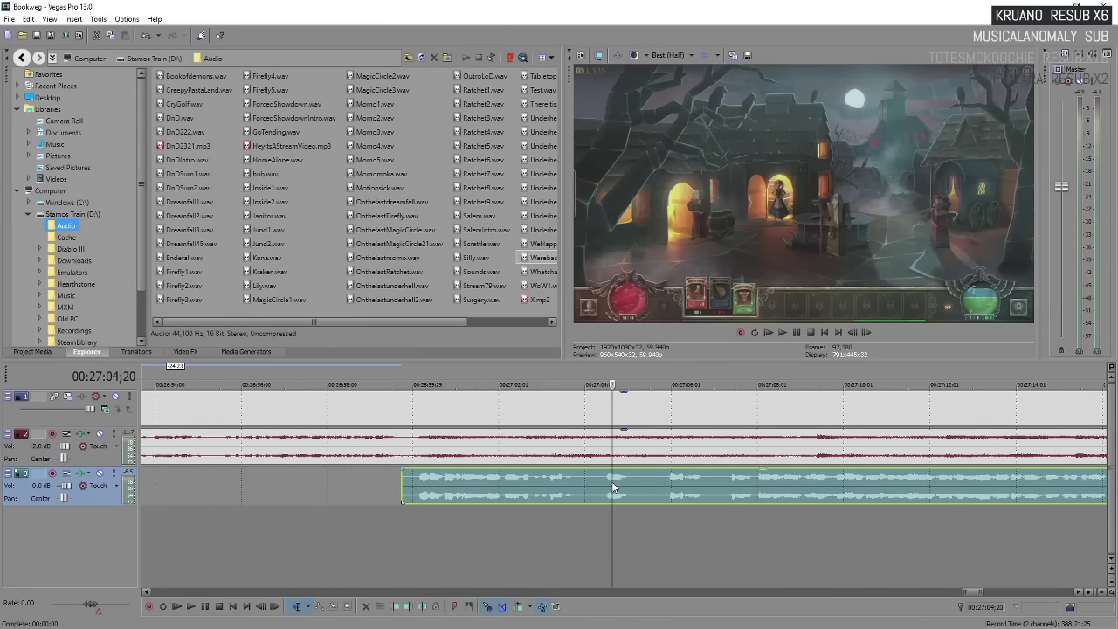
key(space)
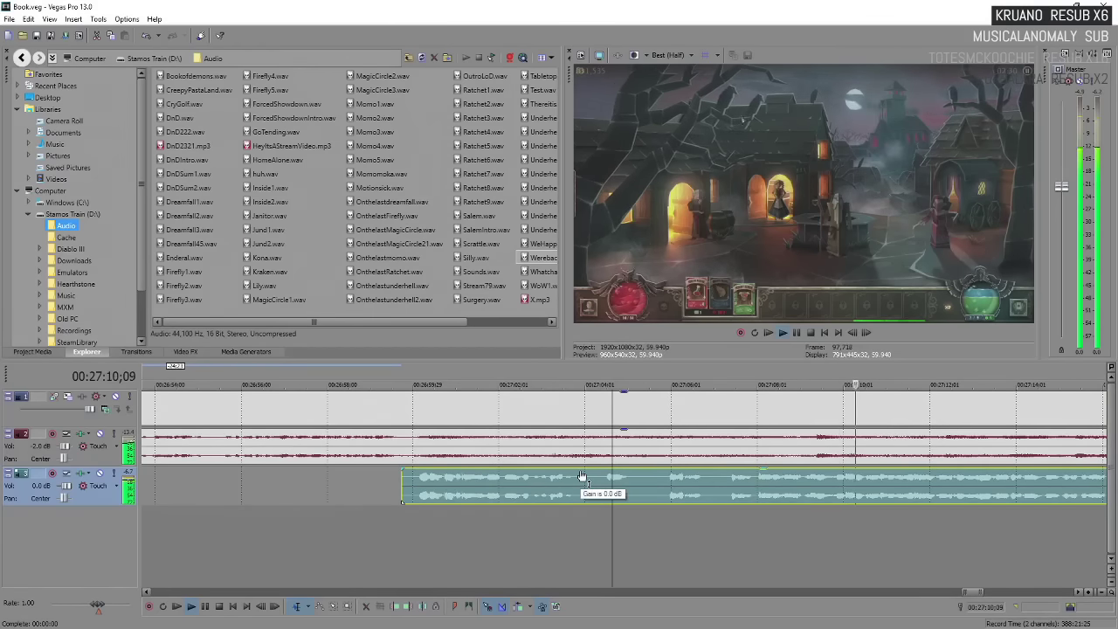
scroll(583, 476, down, 2)
scroll(582, 477, down, 2)
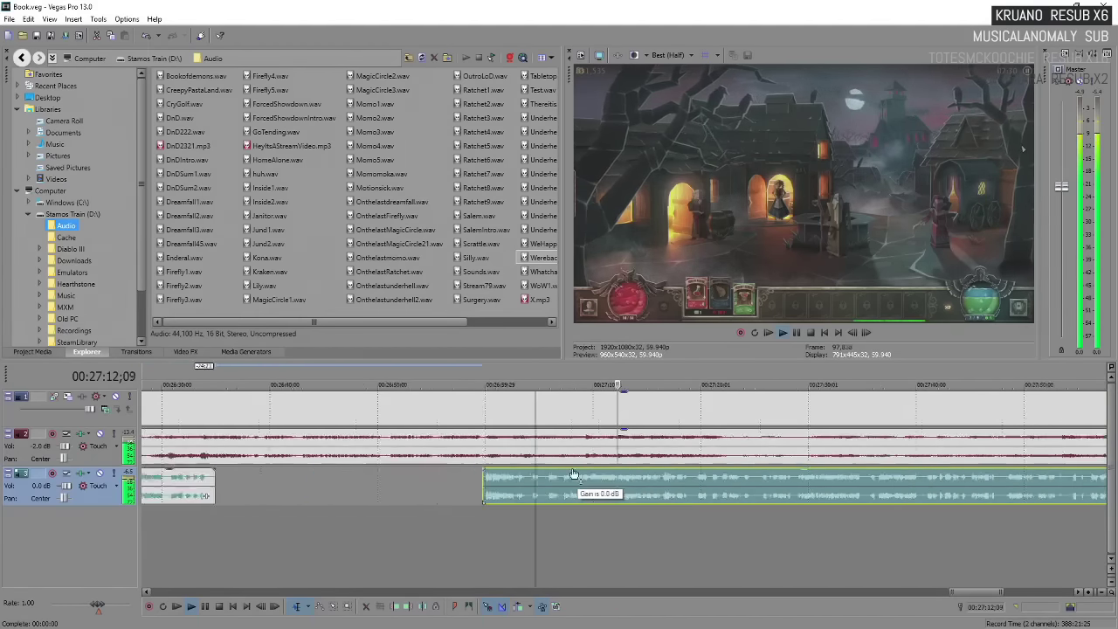
scroll(623, 480, down, 2)
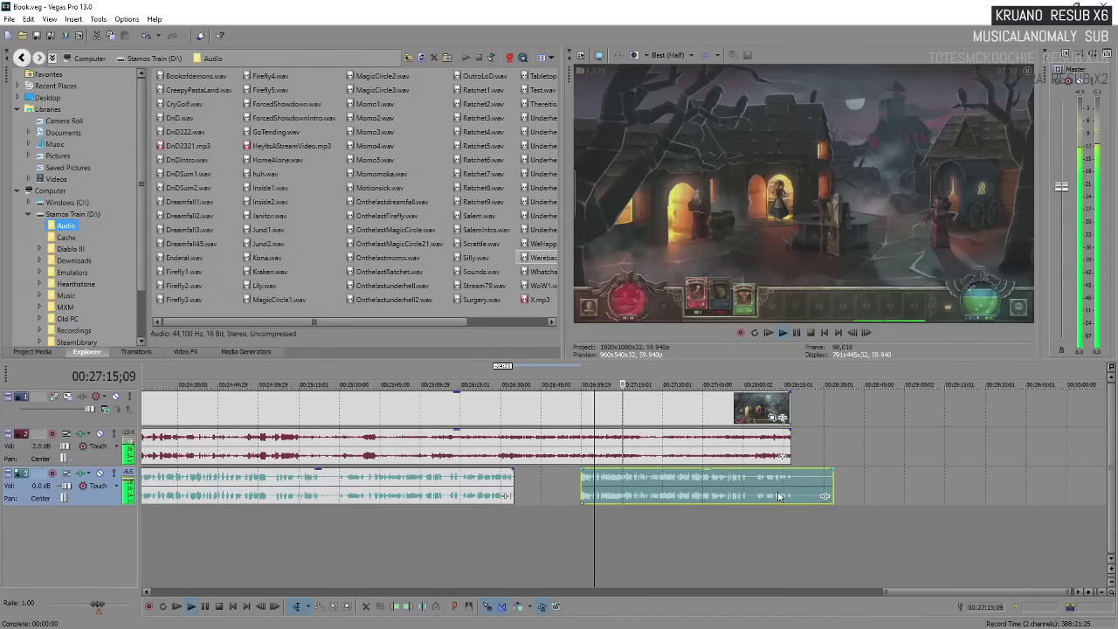
click(713, 491)
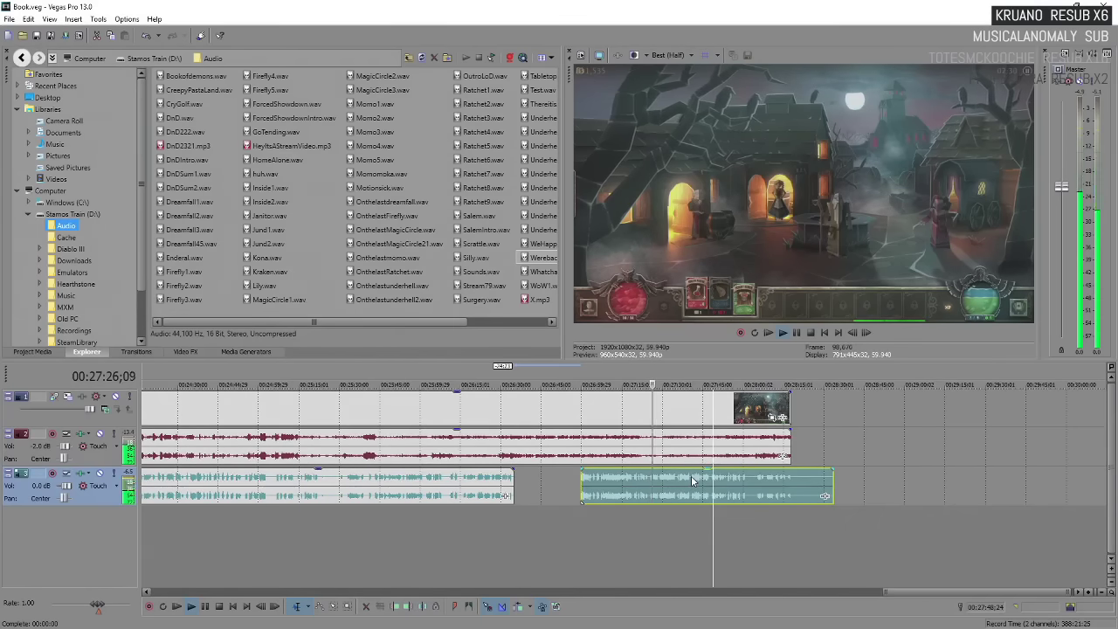
key(space)
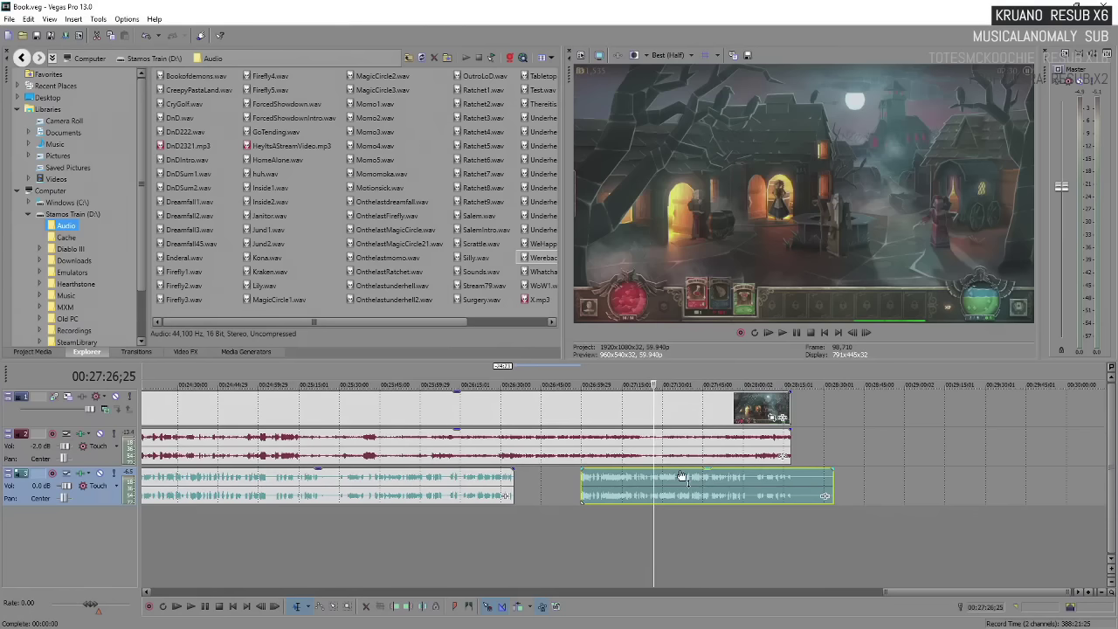
Listen to the voice piece from 00:27:26 to 00:27:56, pausing at about 00:27:32.
key(space)
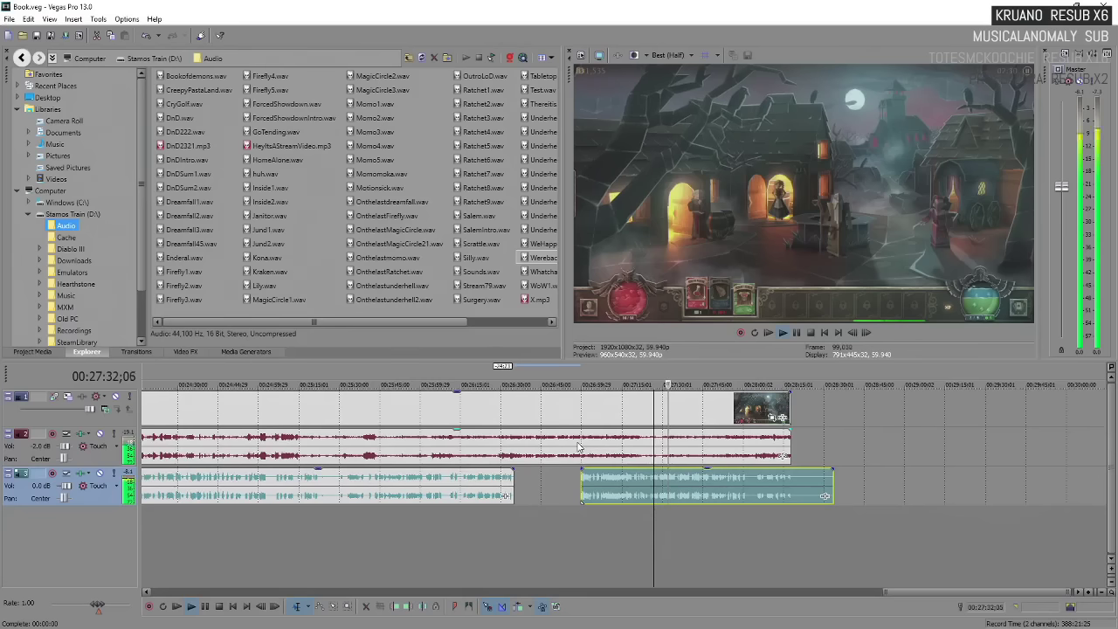
key(Return)
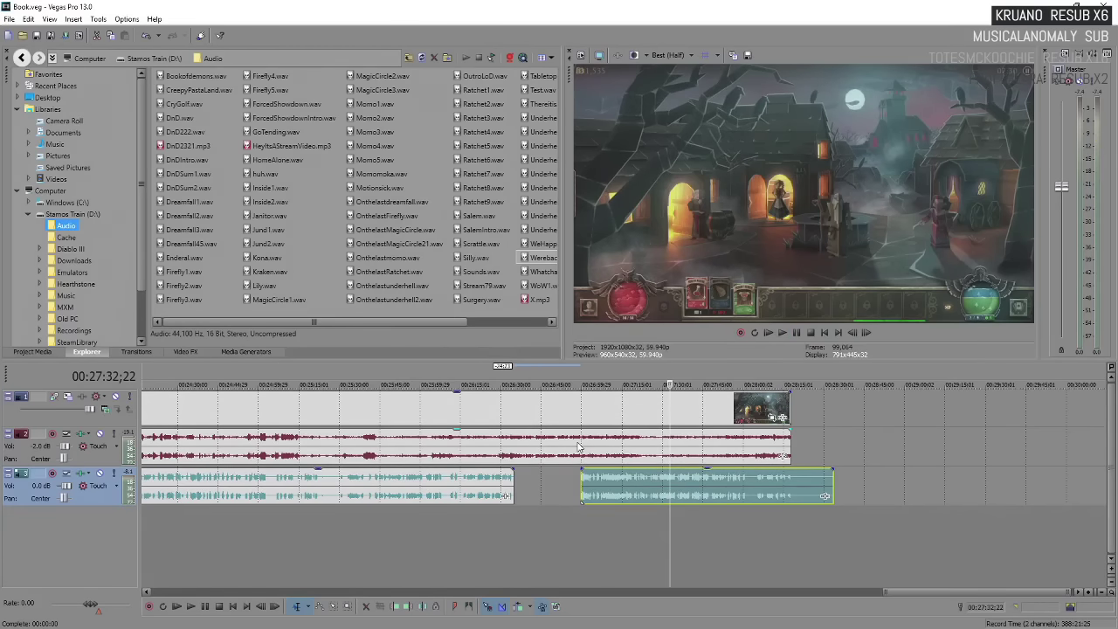
key(Return)
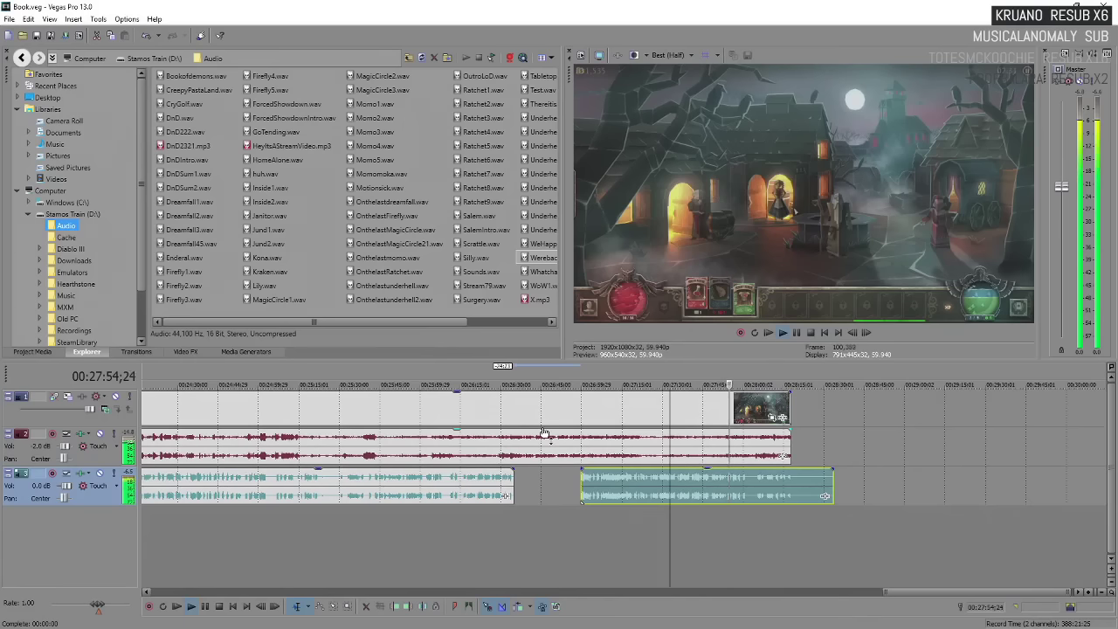
key(Return)
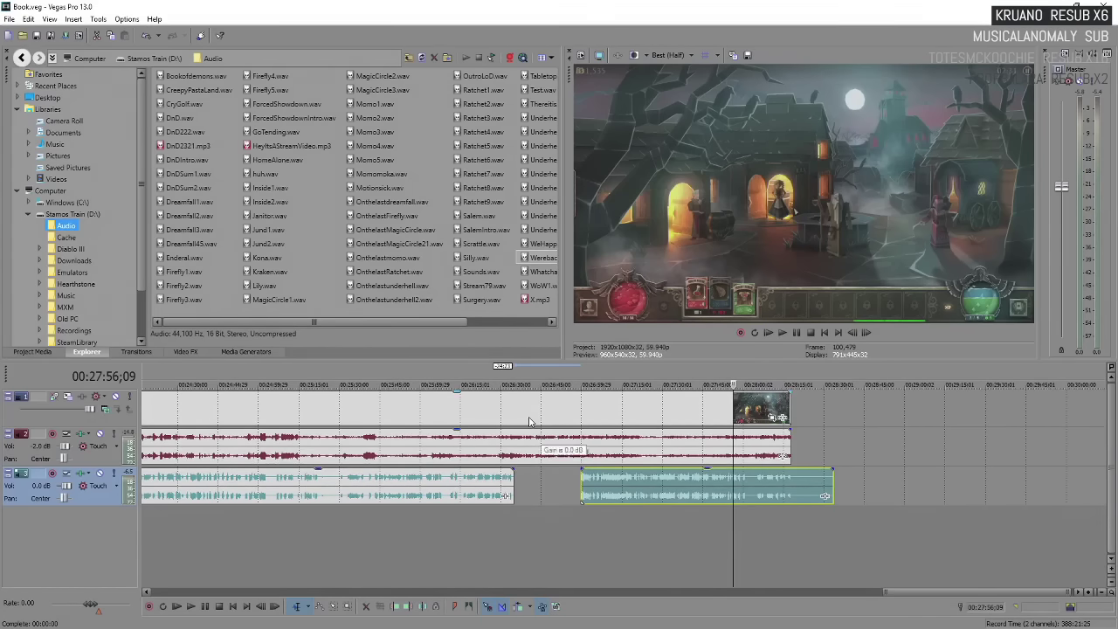
Play the voice piece from 00:27:56 to where it should finish and trim its end to 00:28:01;07.
key(space)
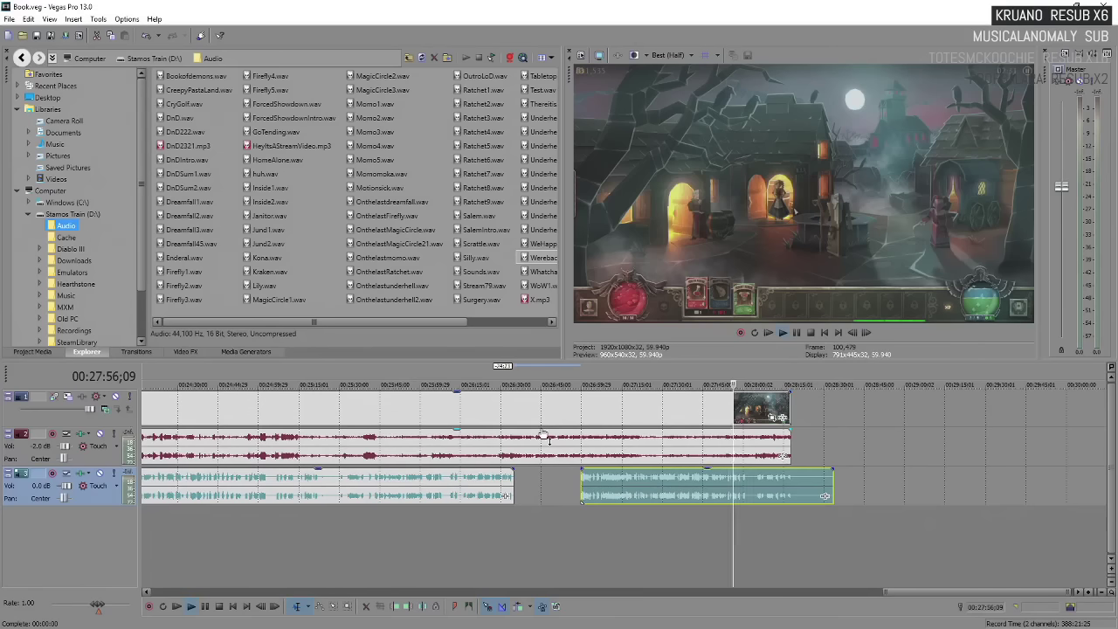
scroll(579, 496, up, 4)
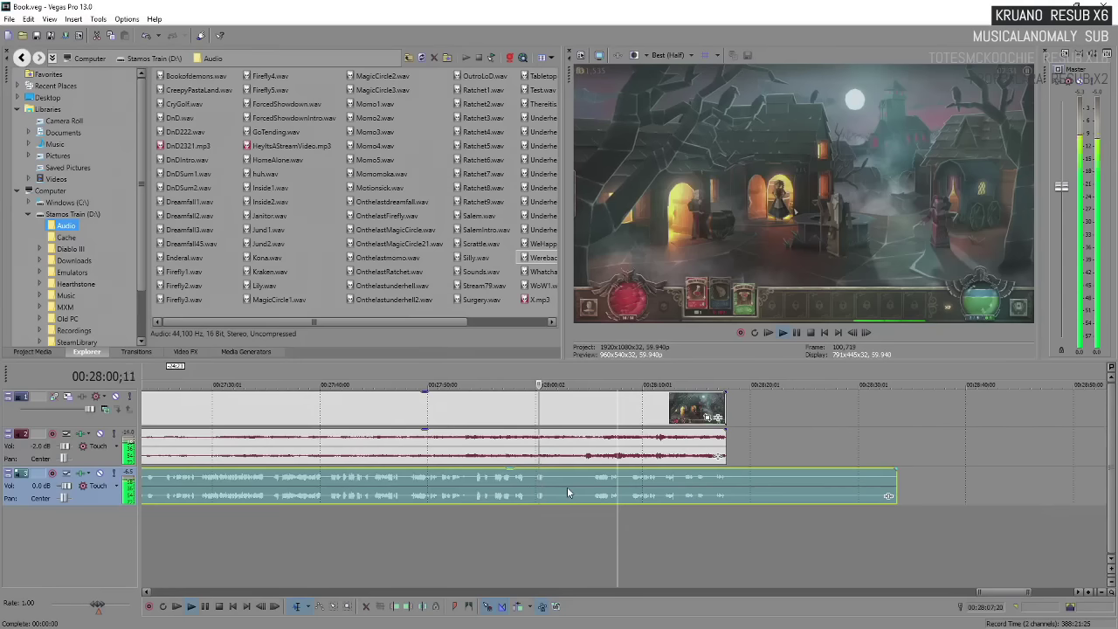
key(space)
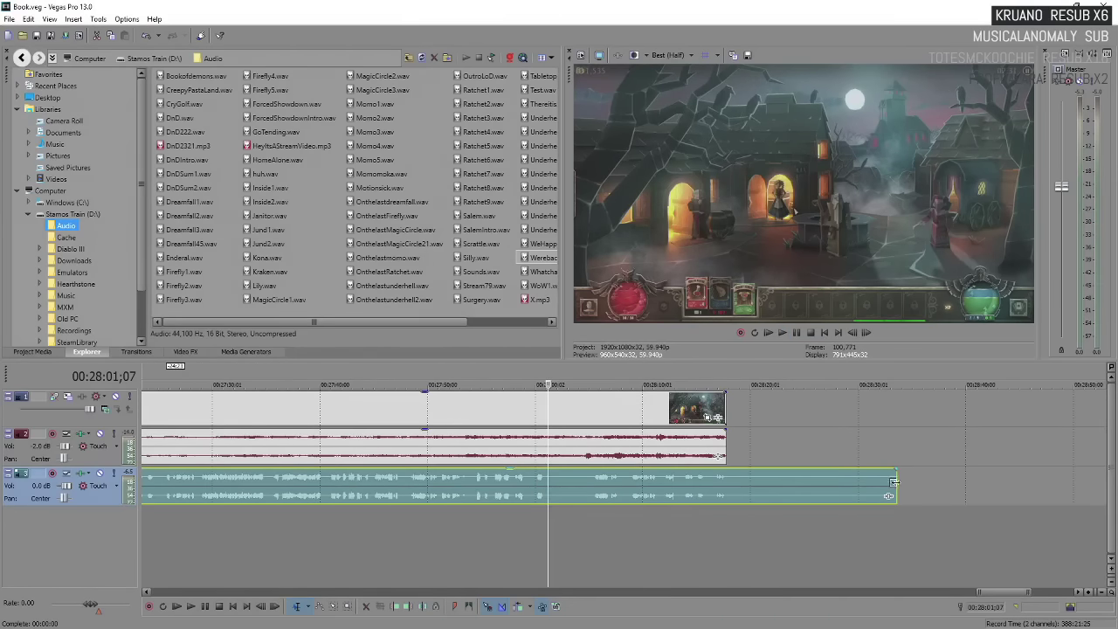
drag(889, 496, 547, 495)
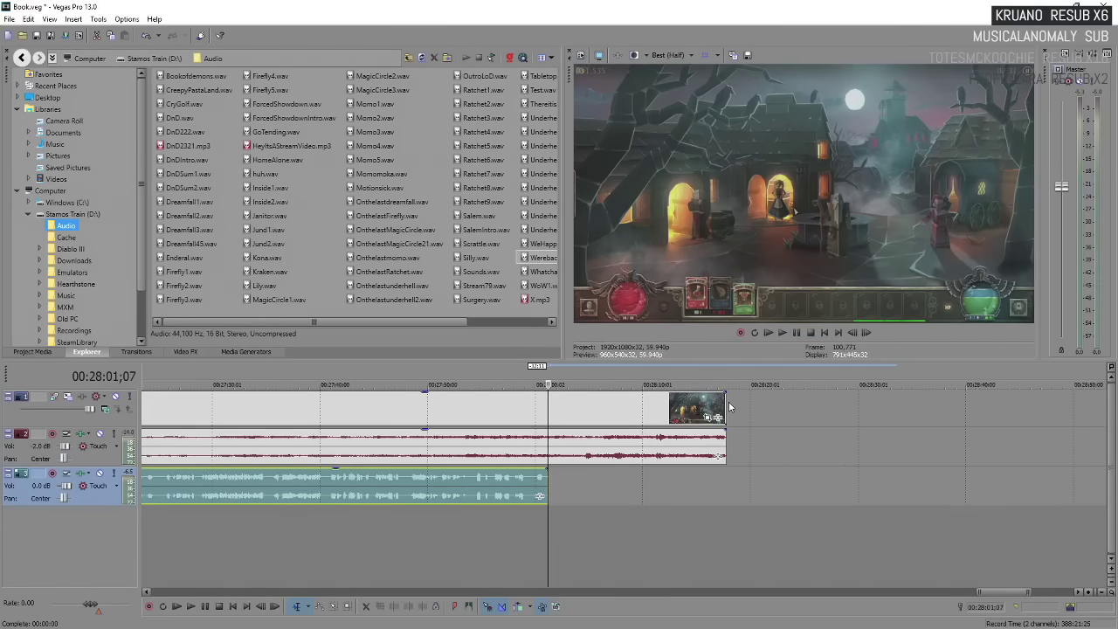
Trim the end of the gameplay video and its audio to about 00:28:03, just past the voice piece's end.
drag(728, 407, 541, 417)
drag(539, 423, 568, 418)
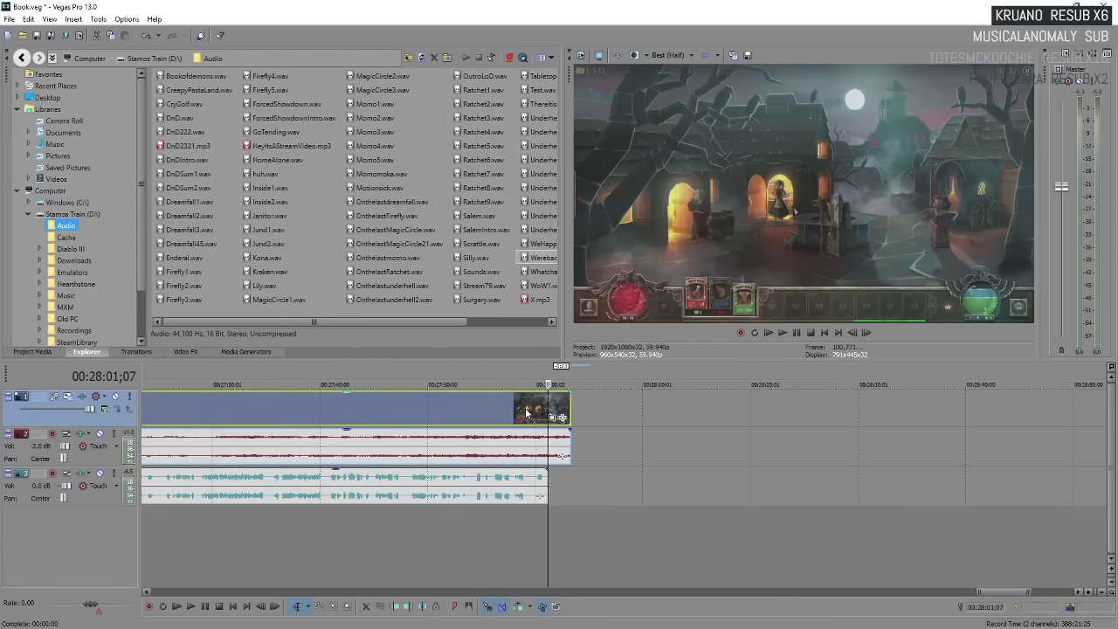
click(529, 415)
Add a long fade-out to the gameplay video and audio starting at about 00:27:41, and preview it from about 00:27:50.
scroll(627, 402, down, 4)
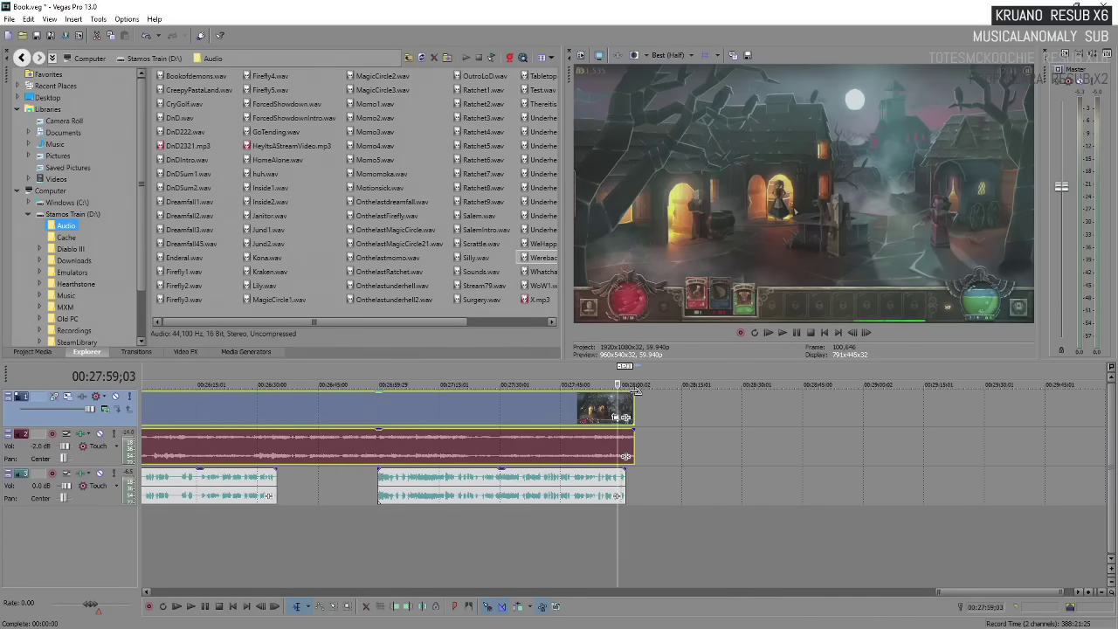
drag(634, 391, 539, 417)
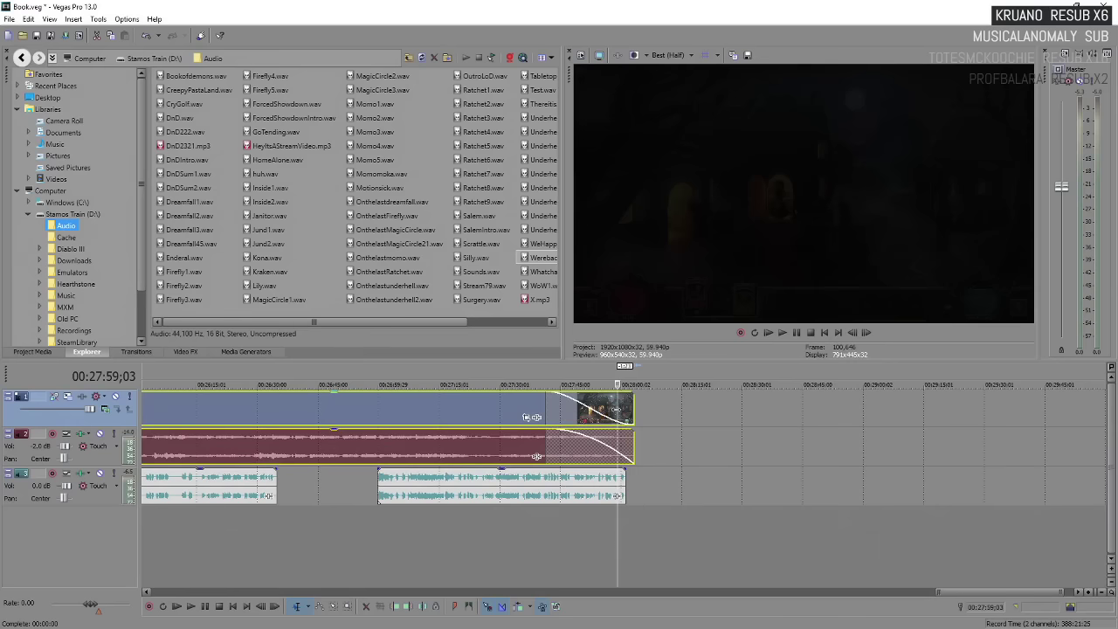
click(584, 406)
key(space)
scroll(586, 405, up, 5)
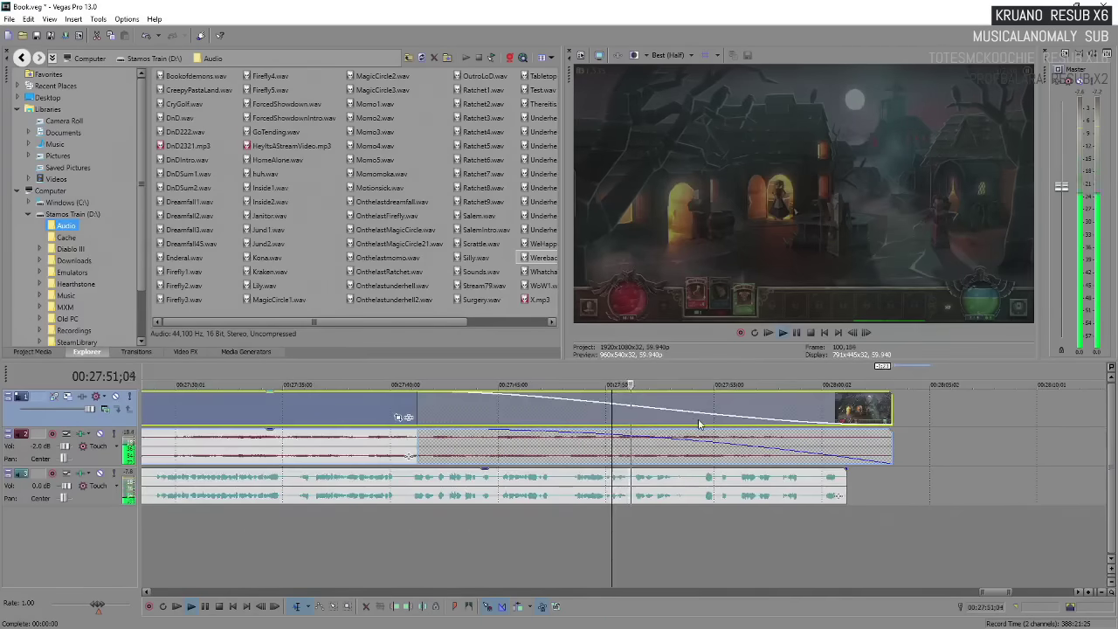
scroll(586, 404, down, 4)
Insert a video track above the gameplay footage and play the ending fade from 00:27:57, pausing at 00:28:00;08.
right_click(116, 420)
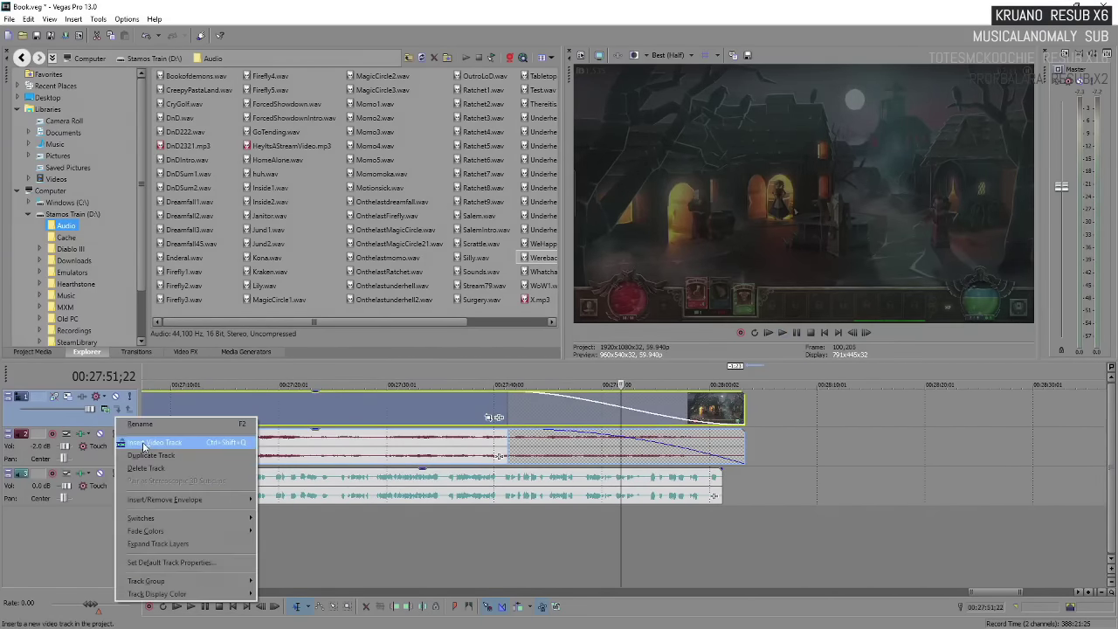
click(139, 443)
click(678, 408)
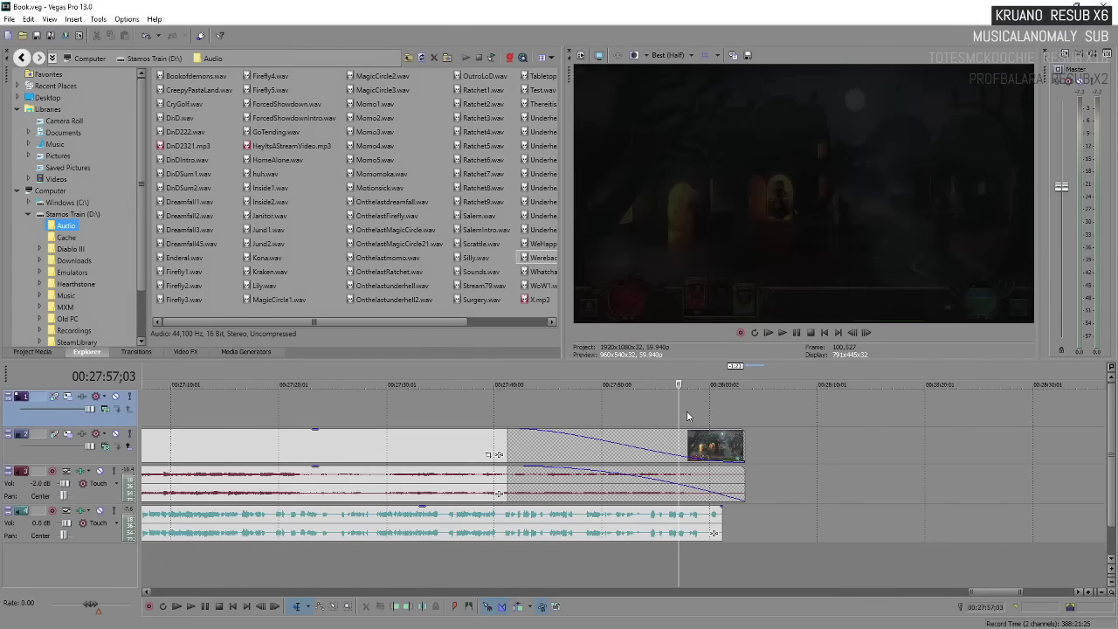
key(space)
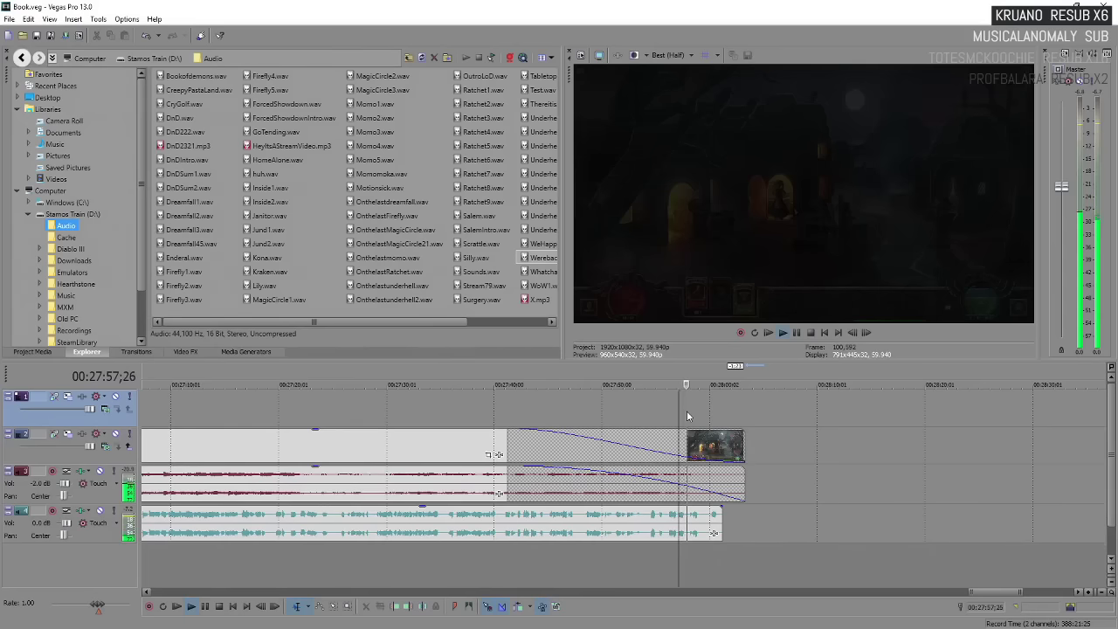
scroll(687, 412, up, 4)
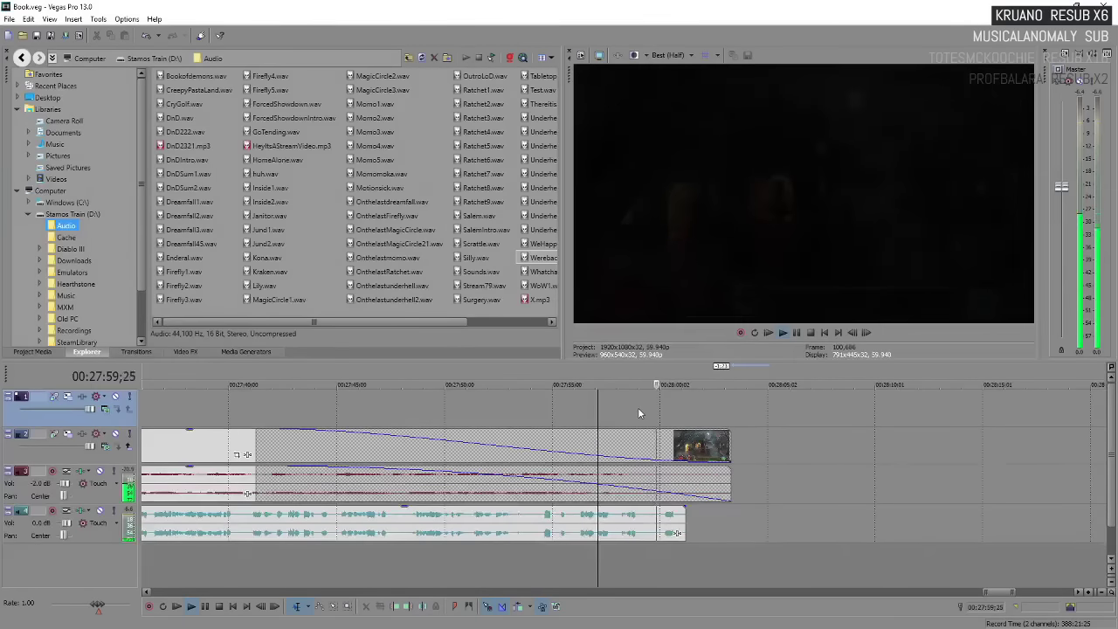
key(Return)
Insert text media on the new track at 00:28:00;08 with the MoretoCome preset and replace its text with "Edn".
right_click(681, 411)
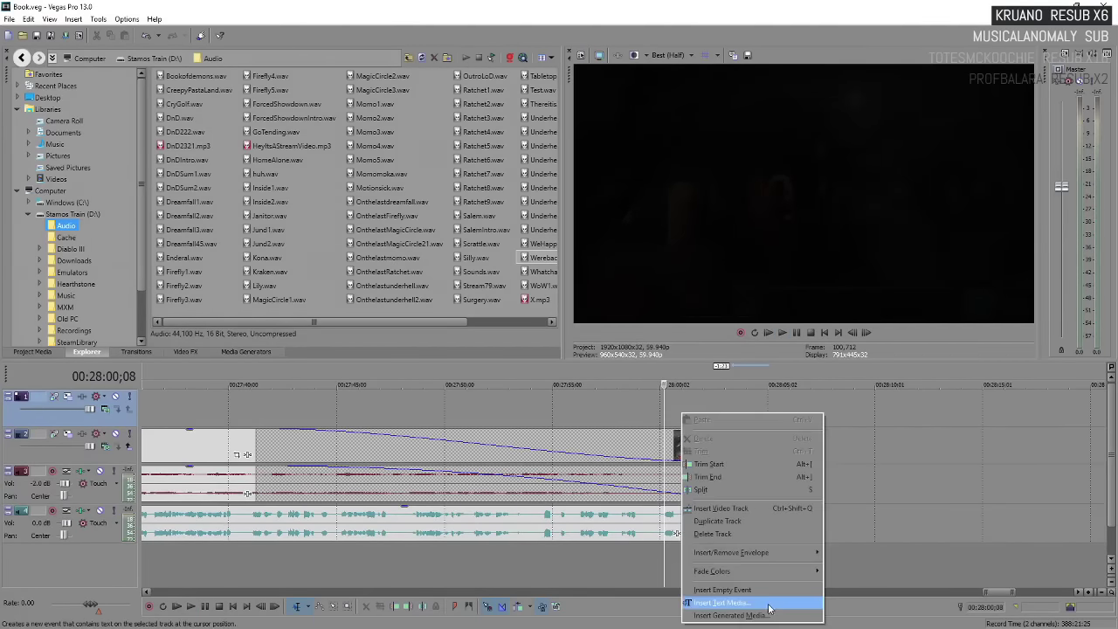
click(770, 604)
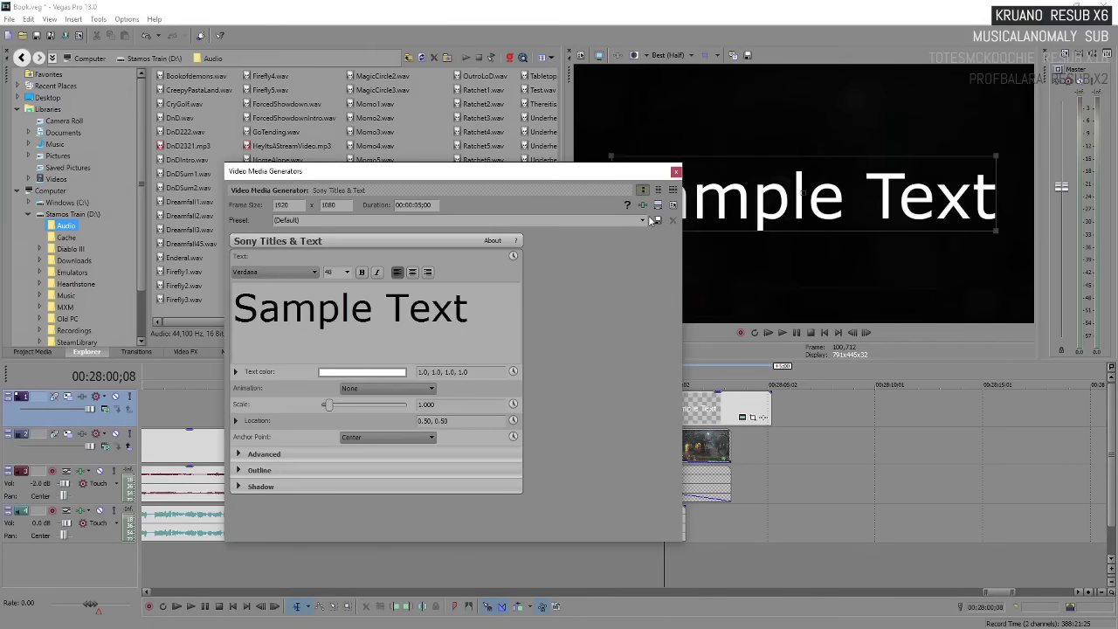
click(648, 215)
click(387, 426)
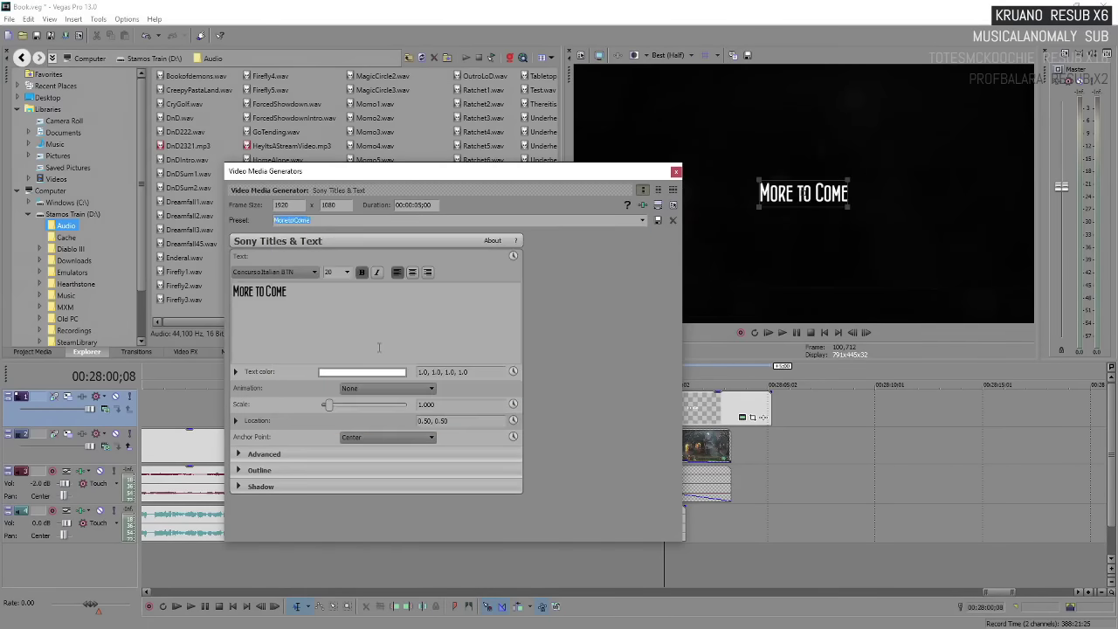
click(379, 348)
key(ctrl+a)
text(Edn)
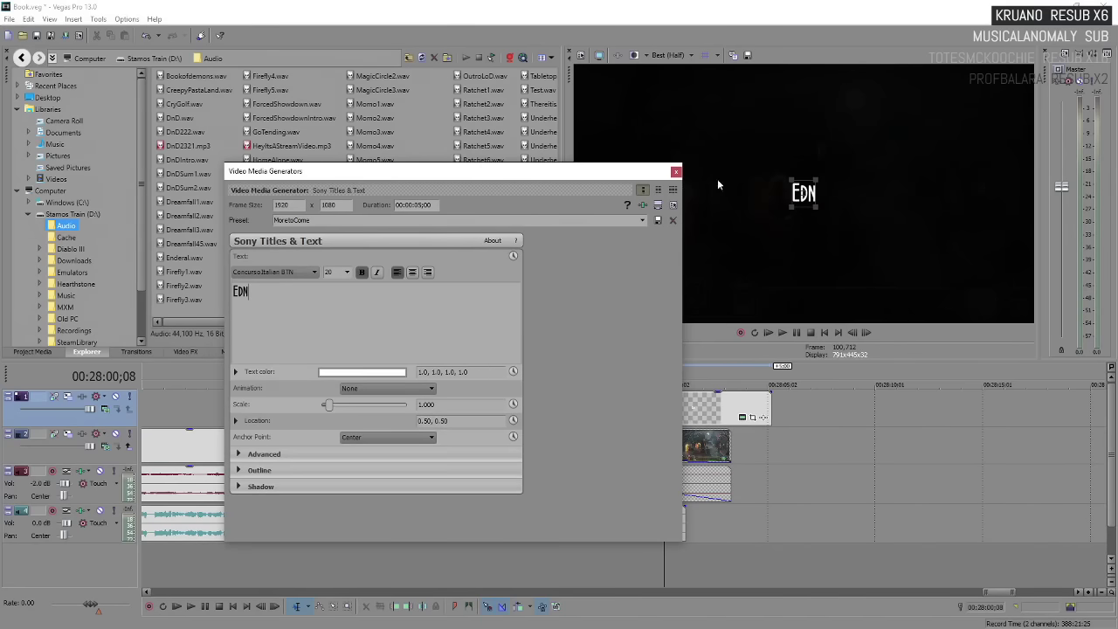
click(676, 171)
Trim the title's end to match the end of the gameplay footage and preview it with the closing fade.
drag(771, 402, 730, 410)
click(655, 408)
key(space)
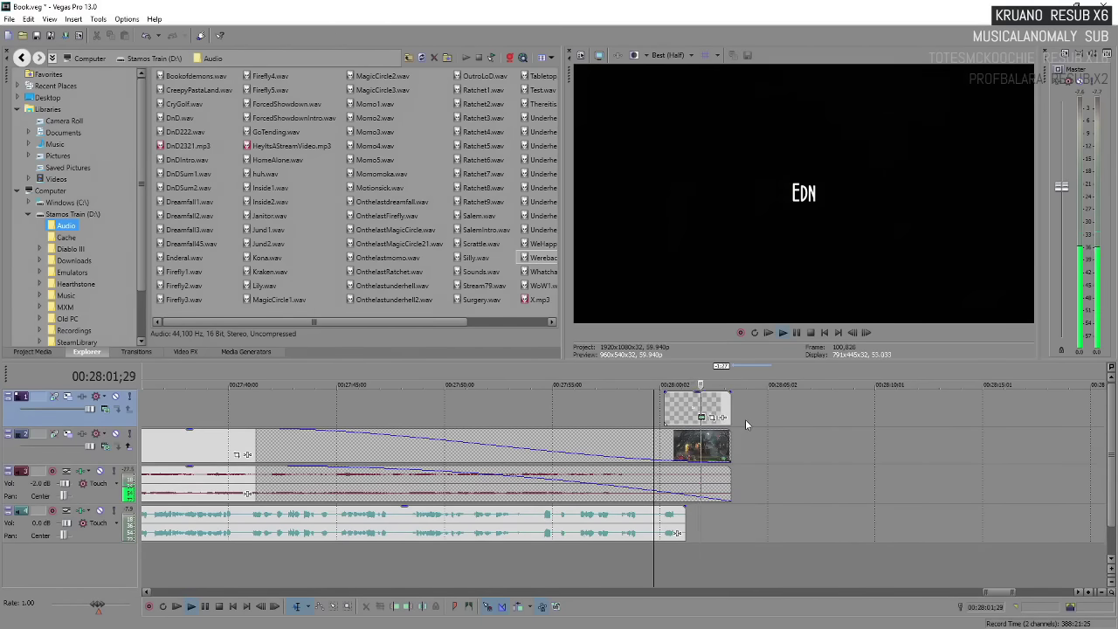
key(Return)
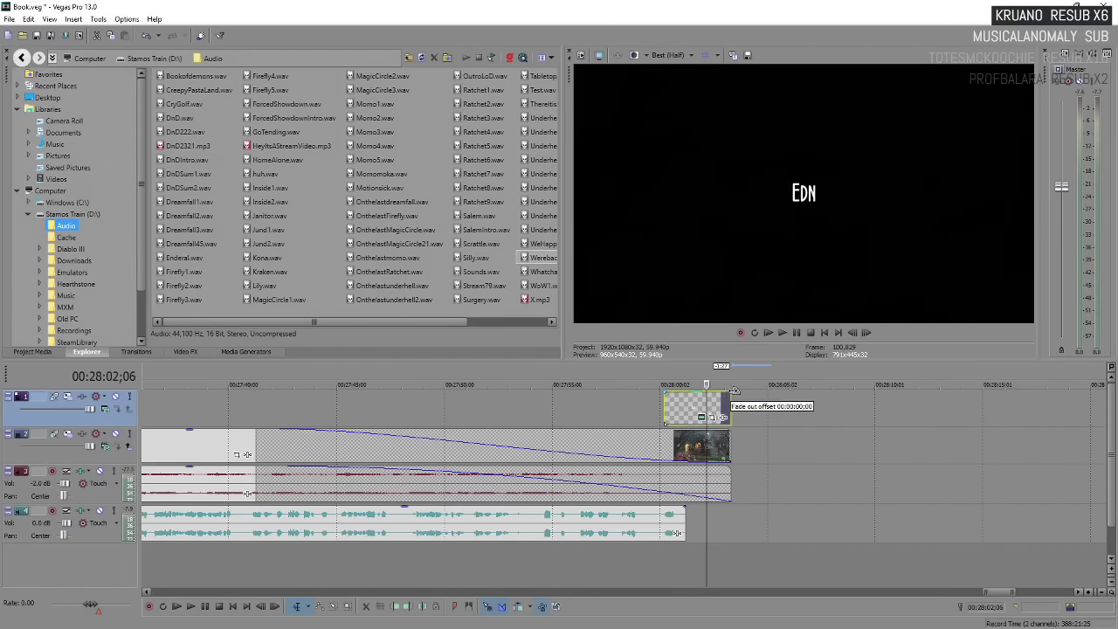
Add a fade-out of about 2 seconds to the end of the title and play the ending through.
drag(734, 390, 690, 393)
click(655, 400)
key(space)
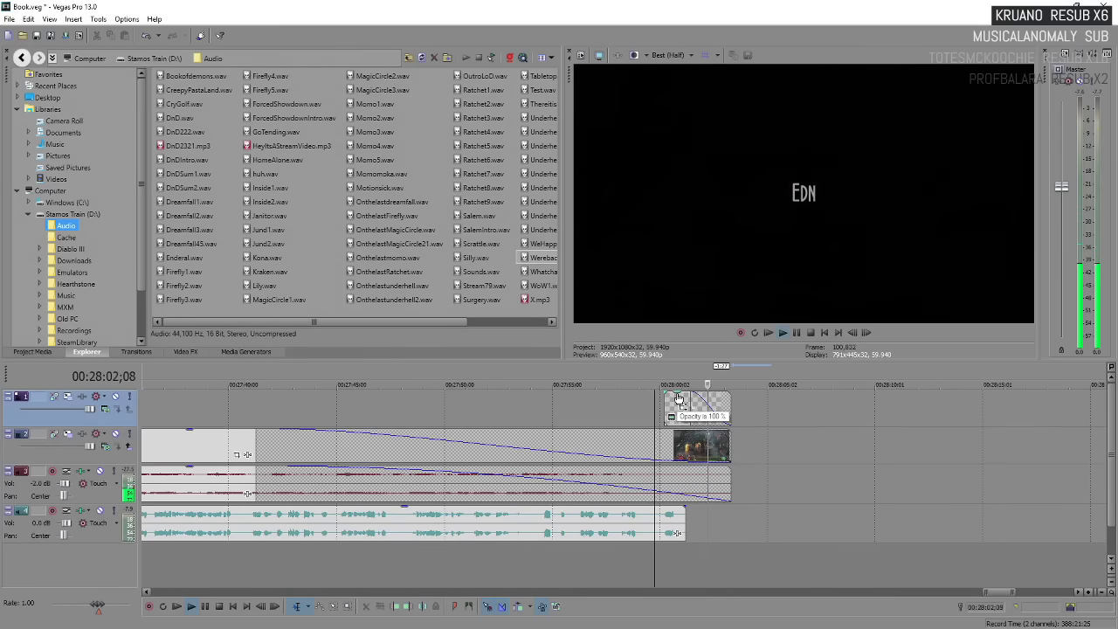
key(Return)
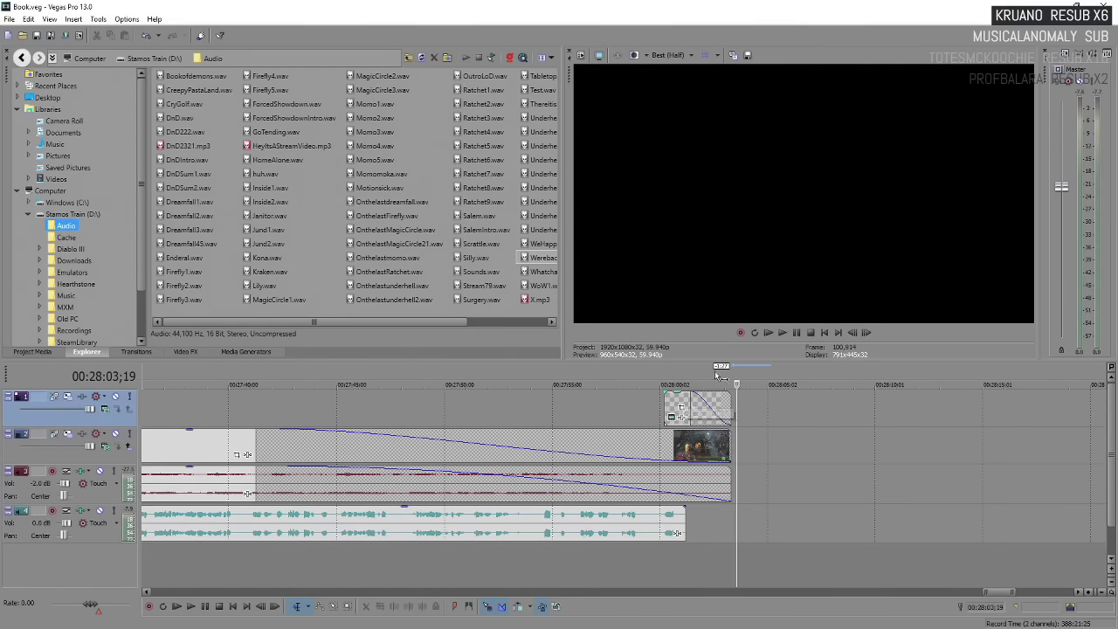
Select the whole project's time range from its start to 00:28:03;10 and bring the cursor and view to the start.
drag(729, 376, 387, 375)
scroll(1003, 400, down, 10)
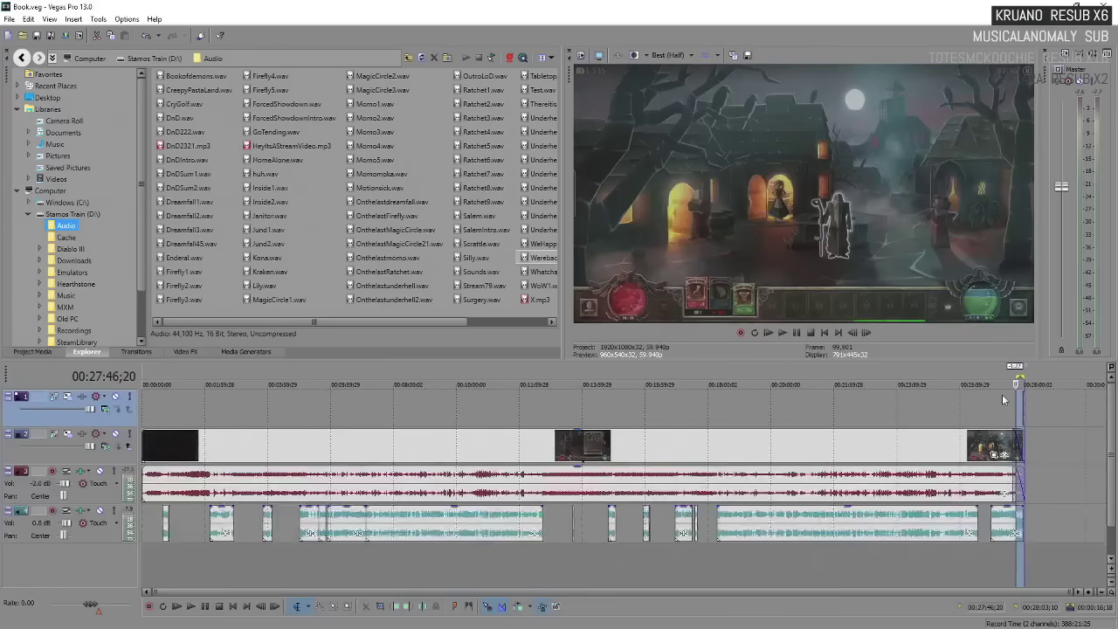
drag(1022, 400, 143, 400)
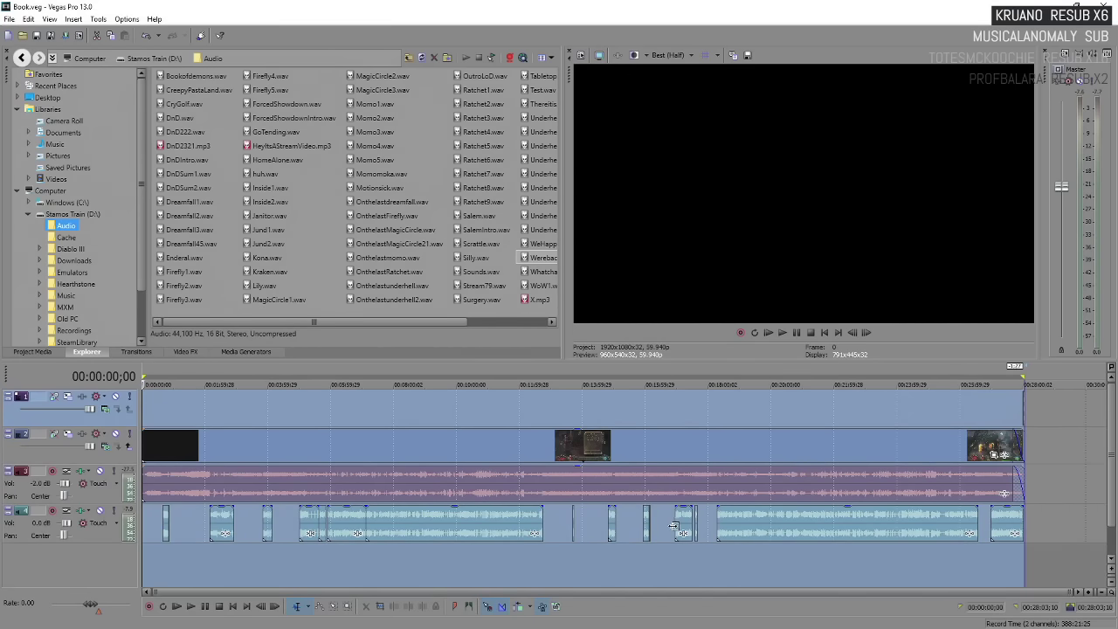
scroll(249, 425, up, 10)
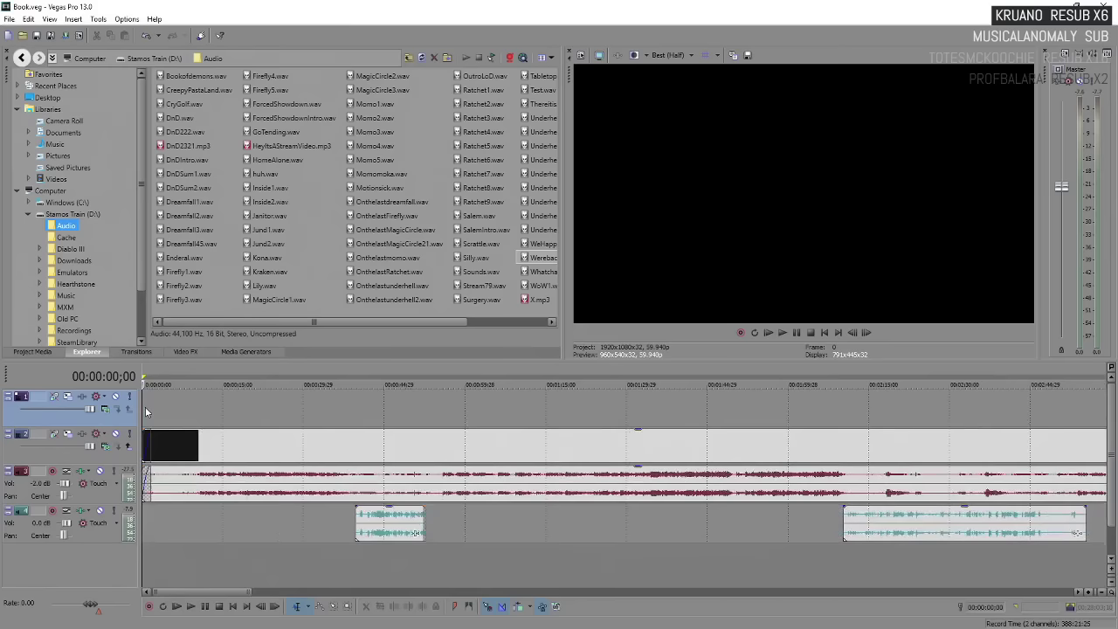
Render the loop region only as Book.wmv to D:\Videos using the "Fuck it why not" Windows Media Video V11 template.
scroll(249, 424, down, 10)
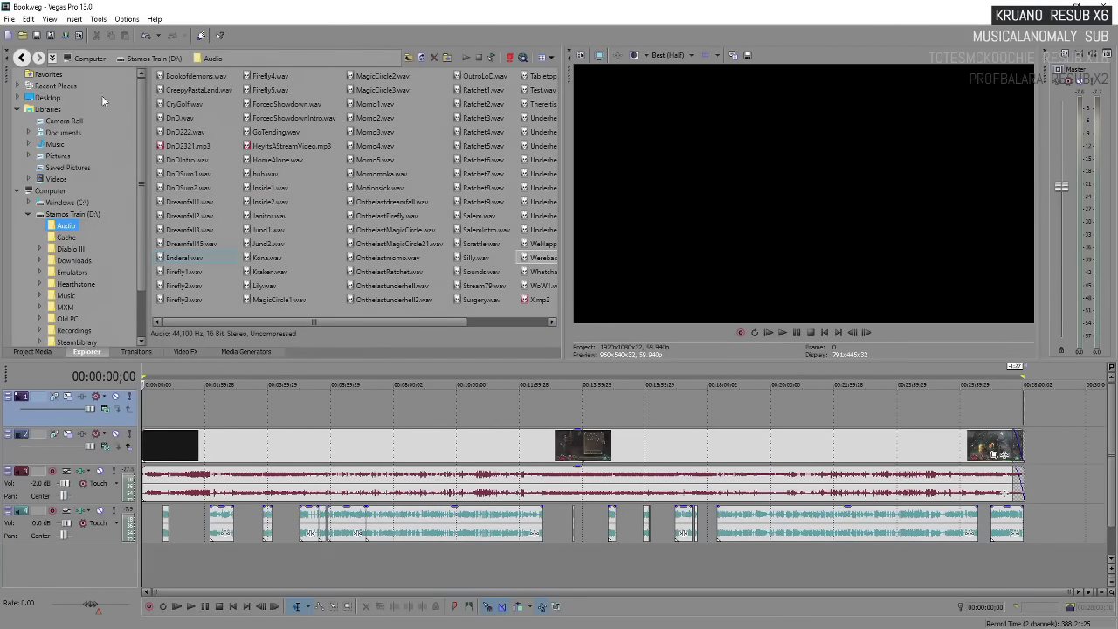
click(9, 19)
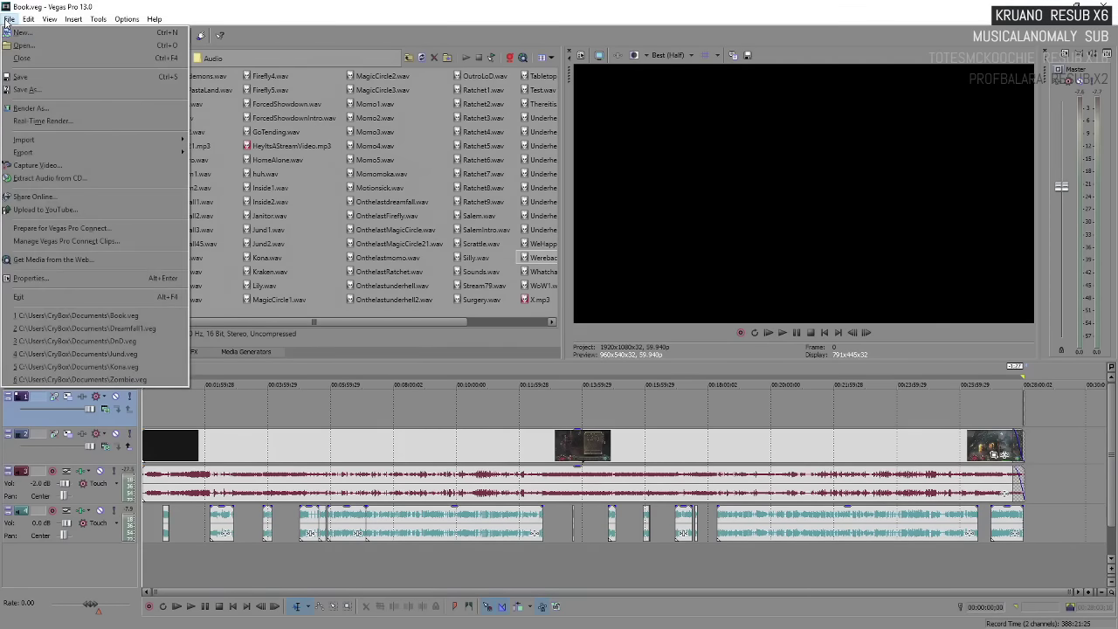
click(8, 19)
click(9, 19)
click(30, 107)
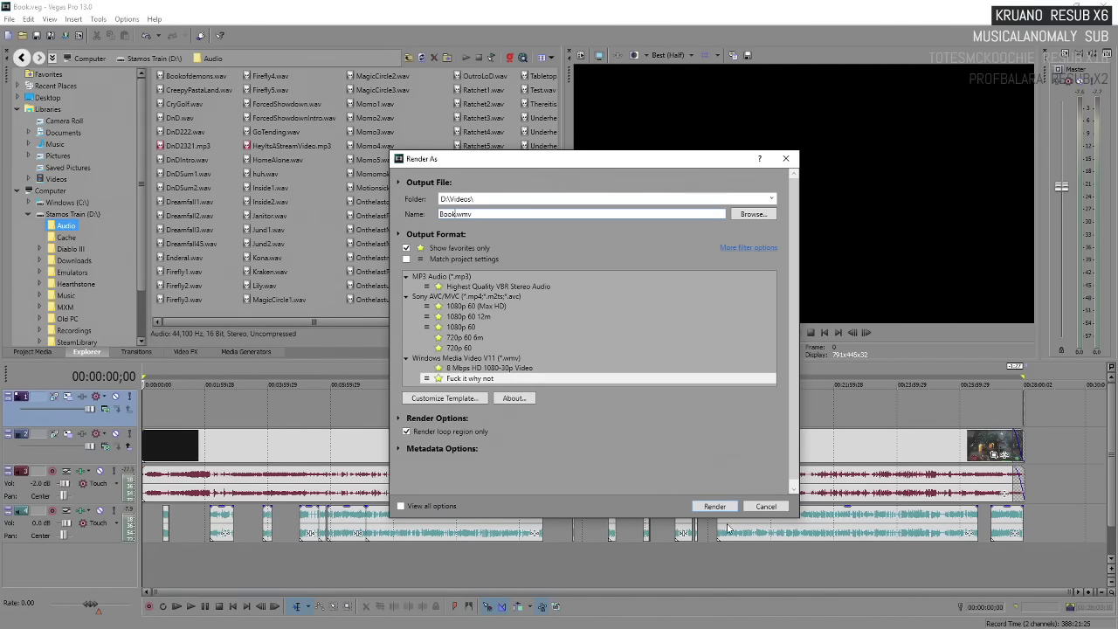
click(712, 506)
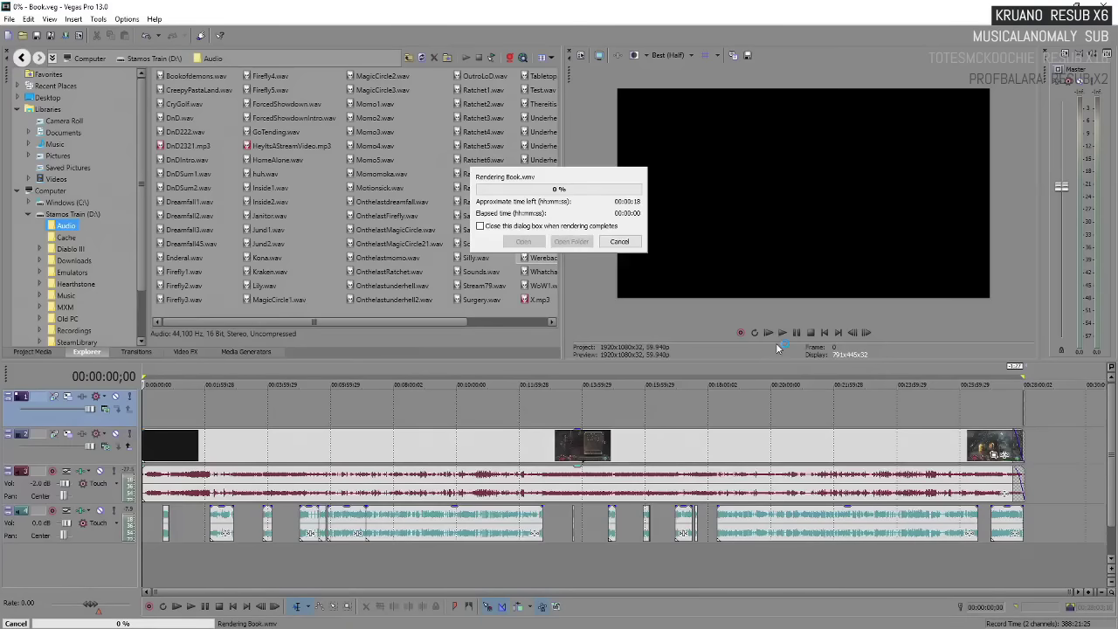
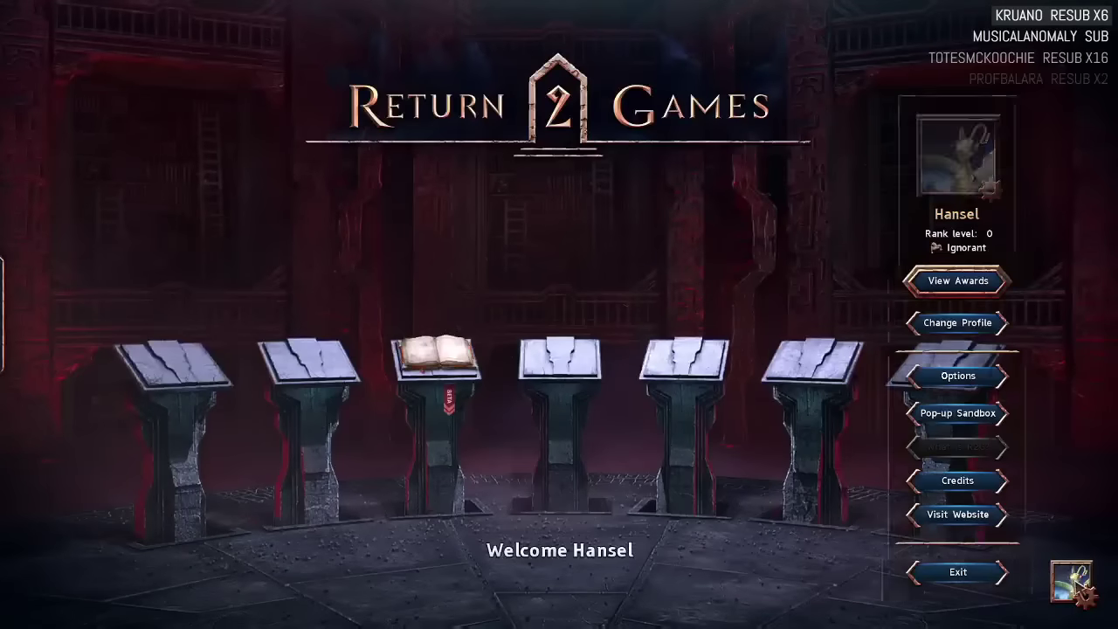
Switch to the Book of Demons game and lower its SFX and music volumes to about half.
click(958, 376)
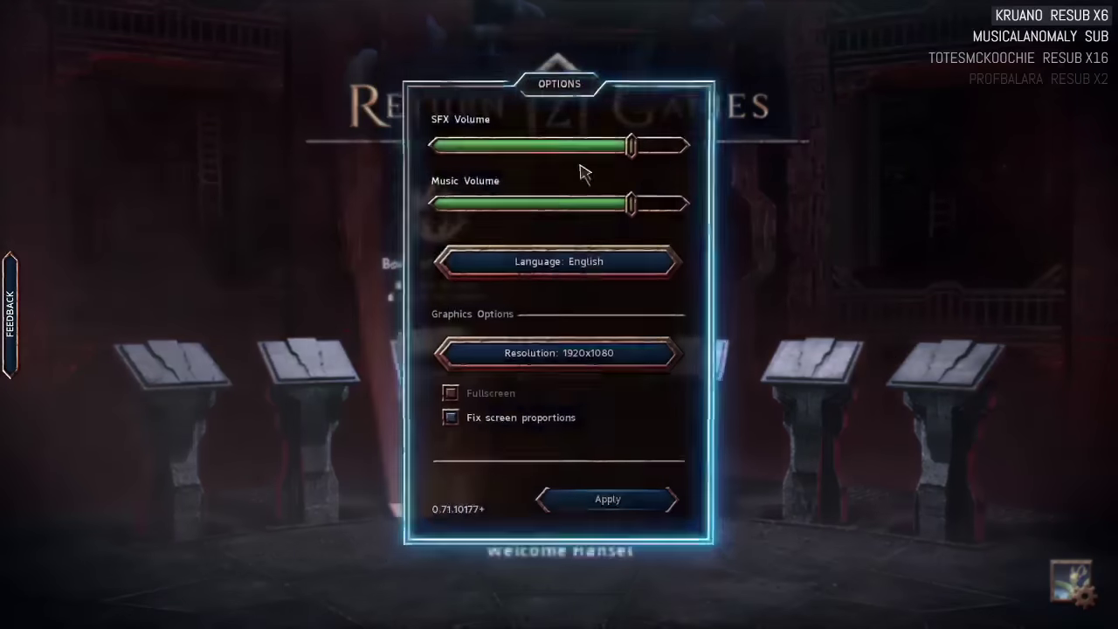
drag(625, 153, 548, 155)
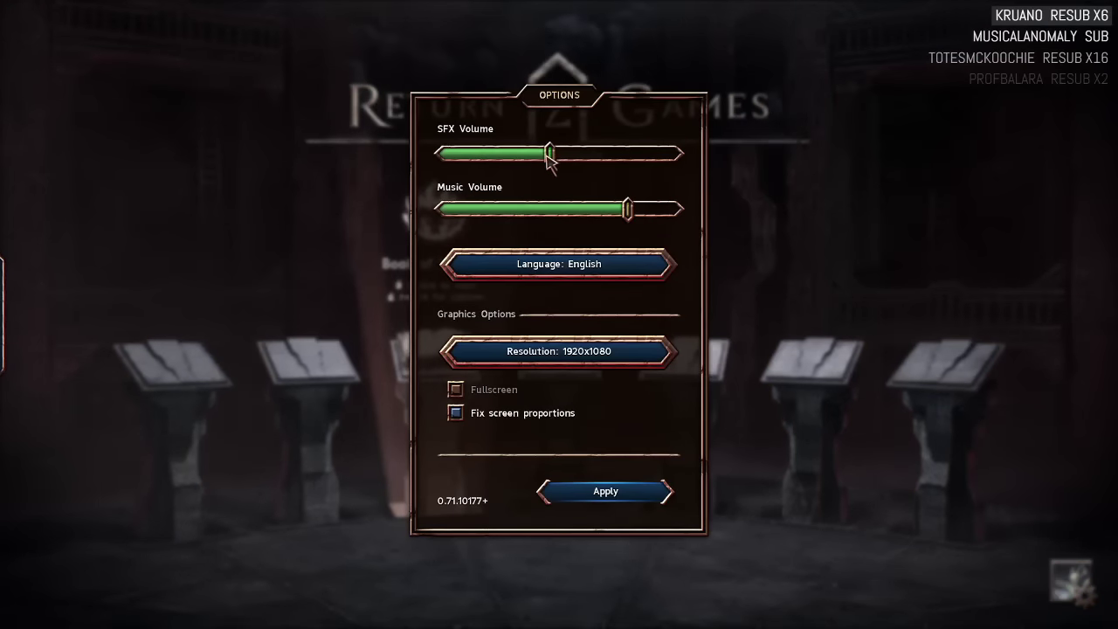
drag(627, 210, 548, 210)
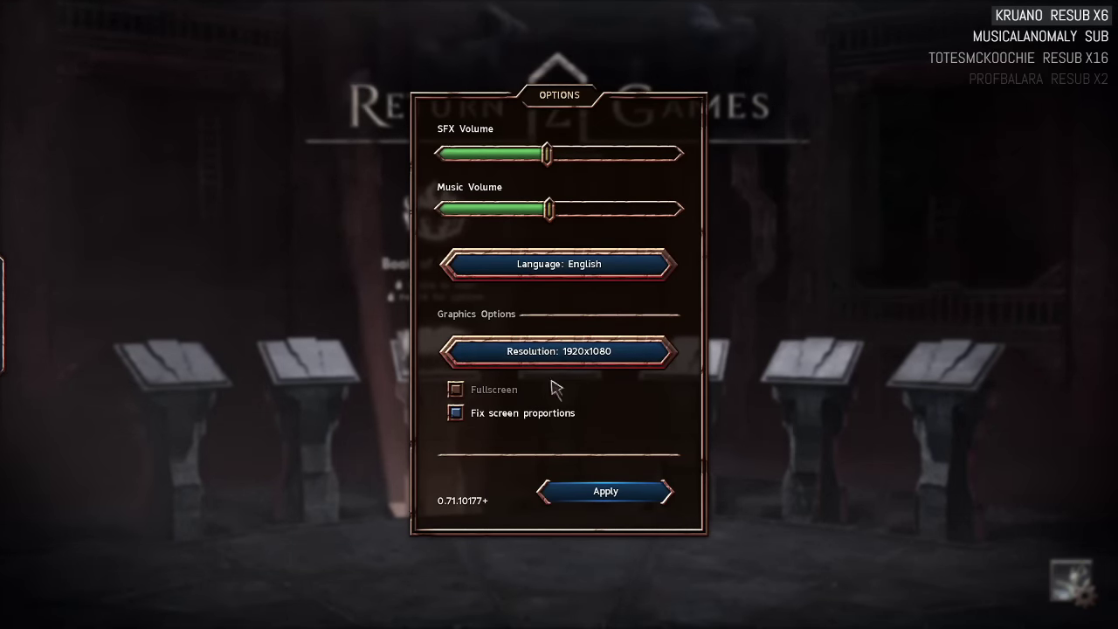
Try lowering the game resolution to 1680x1050 so that windowed mode can be used.
mouse_move(460, 390)
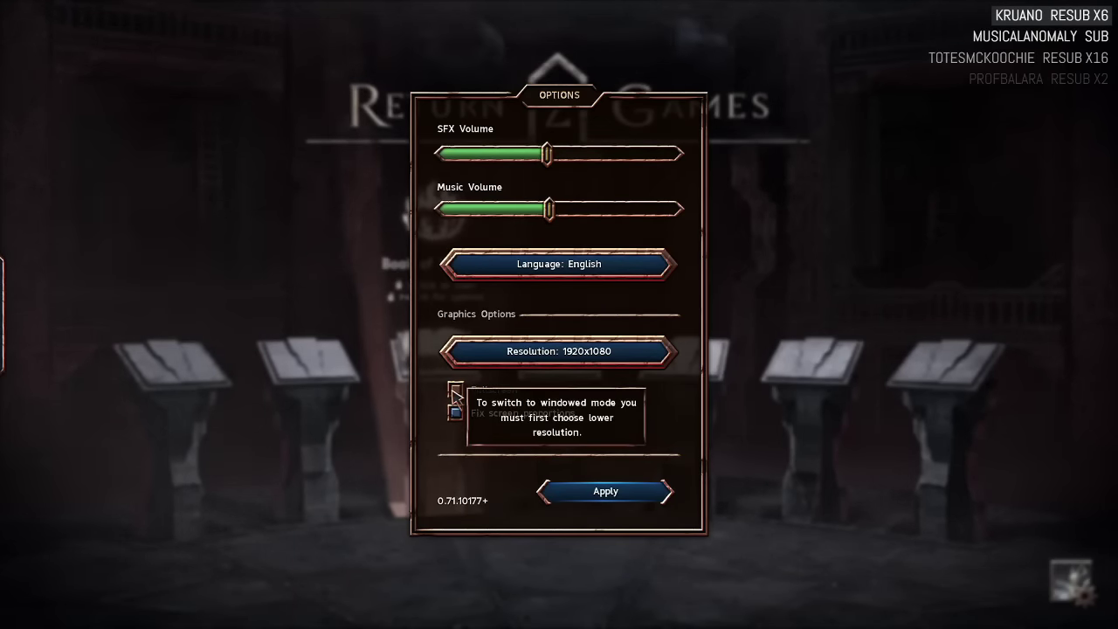
click(559, 350)
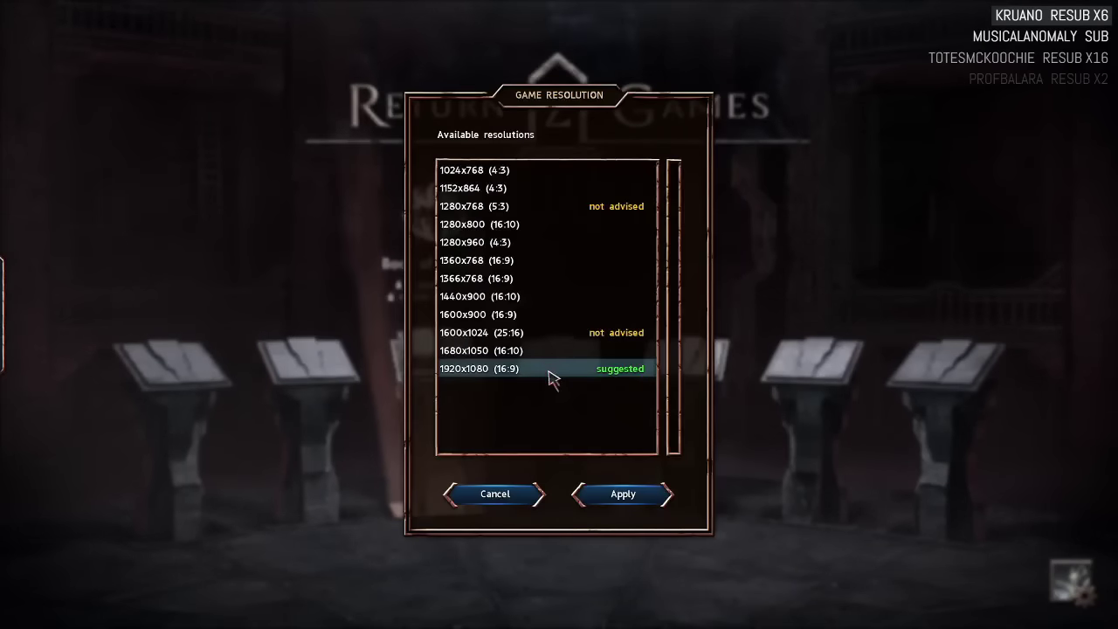
click(534, 352)
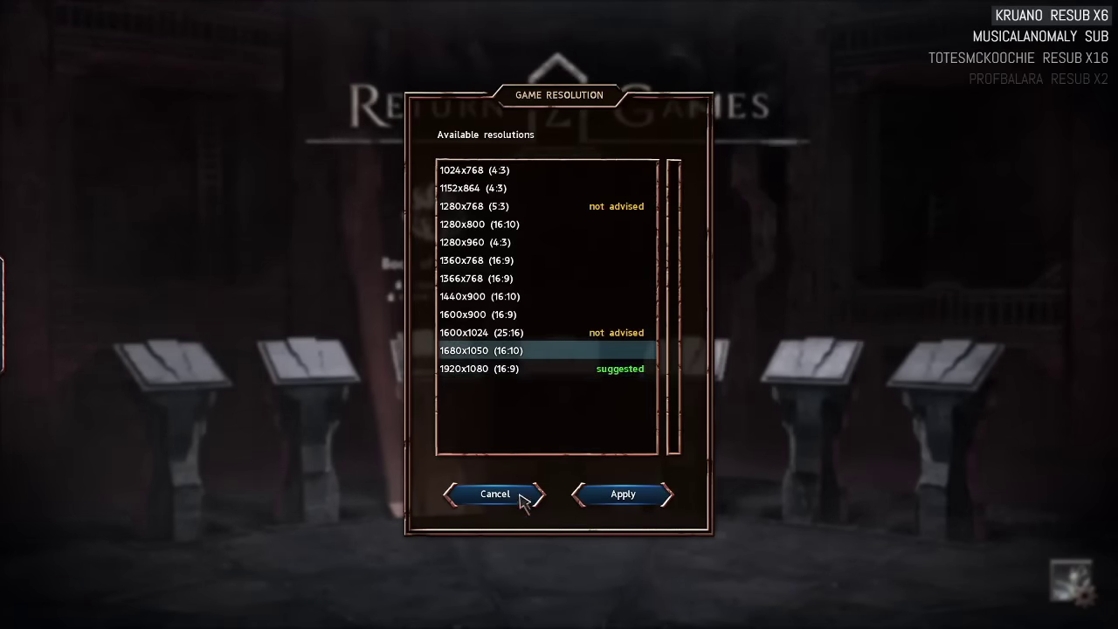
click(603, 494)
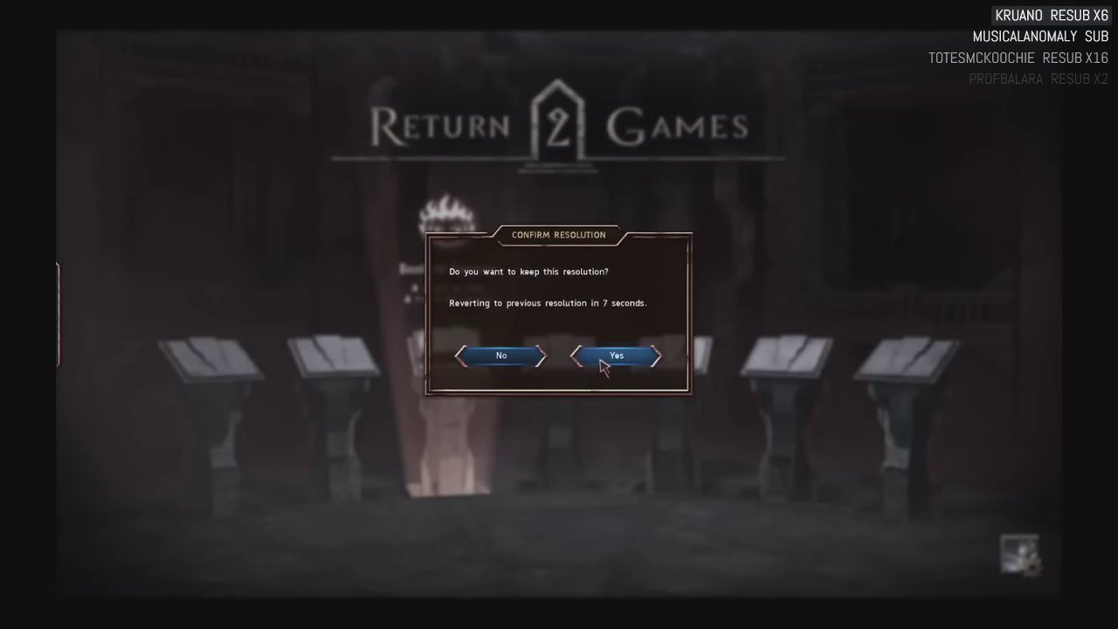
click(601, 359)
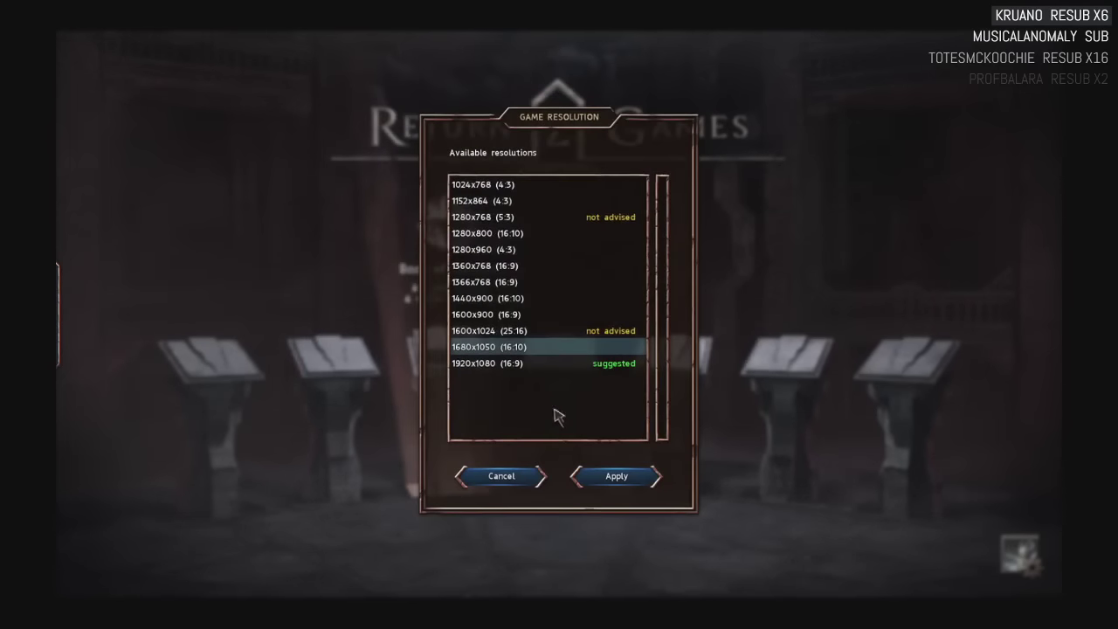
click(516, 475)
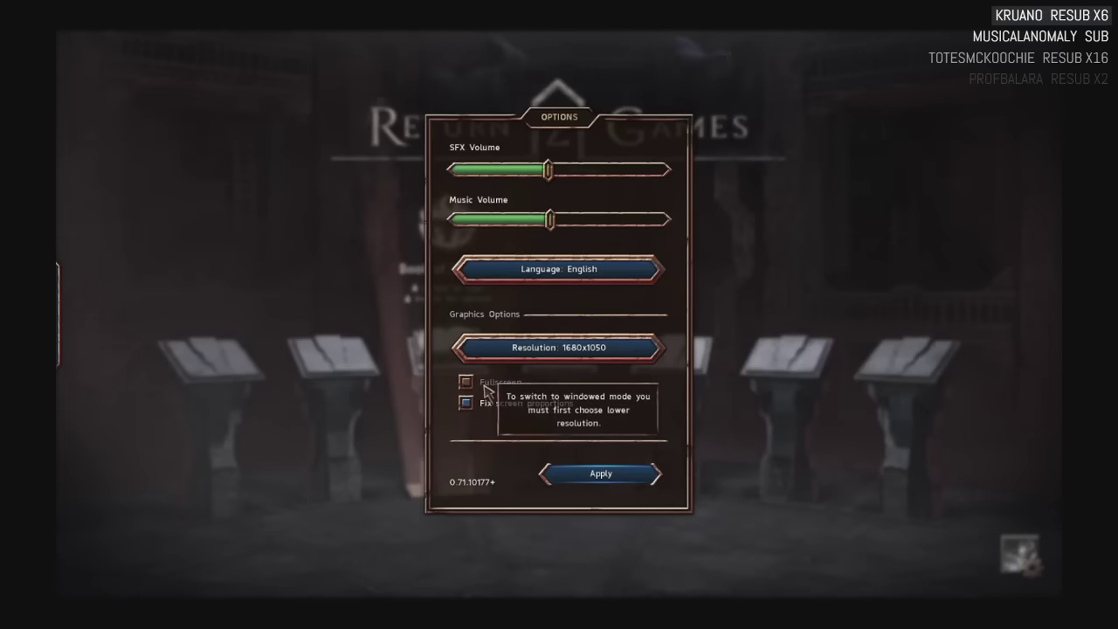
click(464, 405)
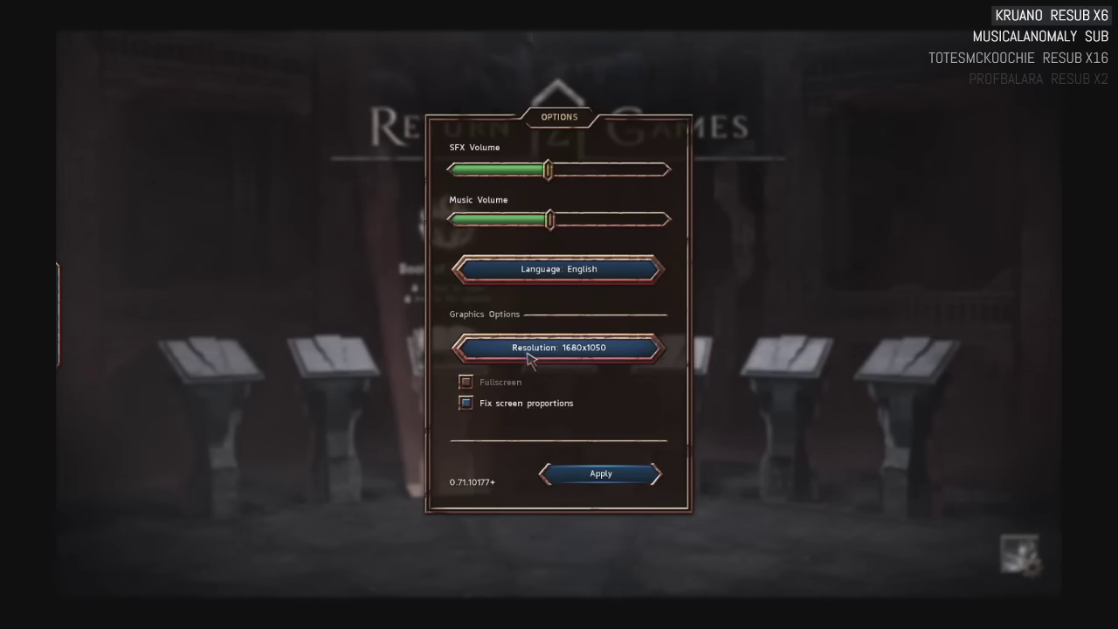
Set the game resolution back to 1920x1080, keep it, and apply the options.
click(524, 353)
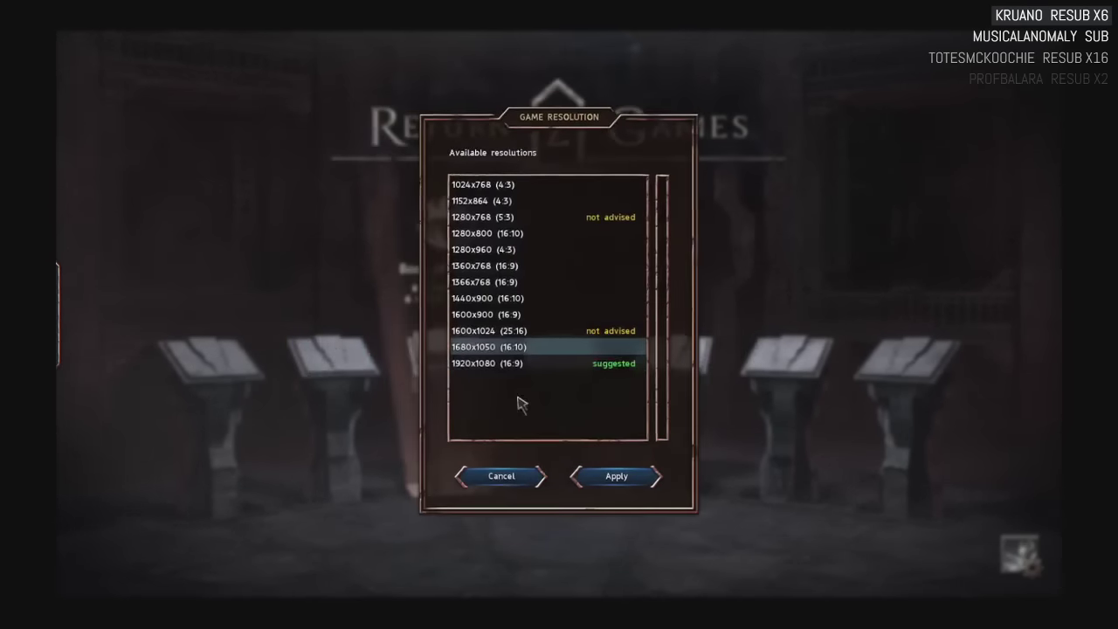
click(587, 482)
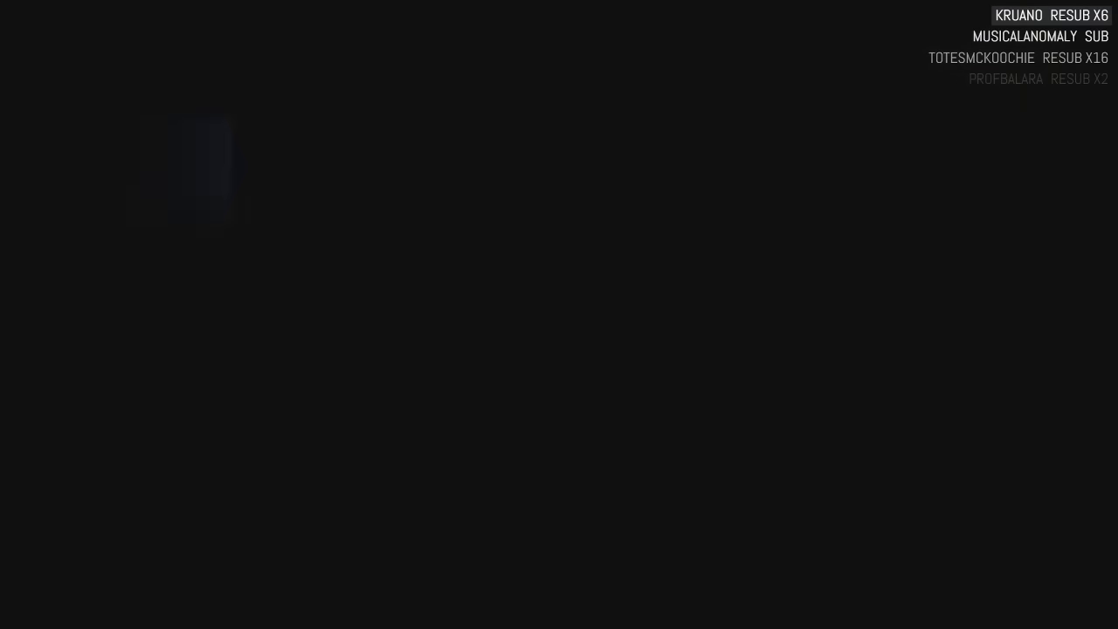
click(616, 358)
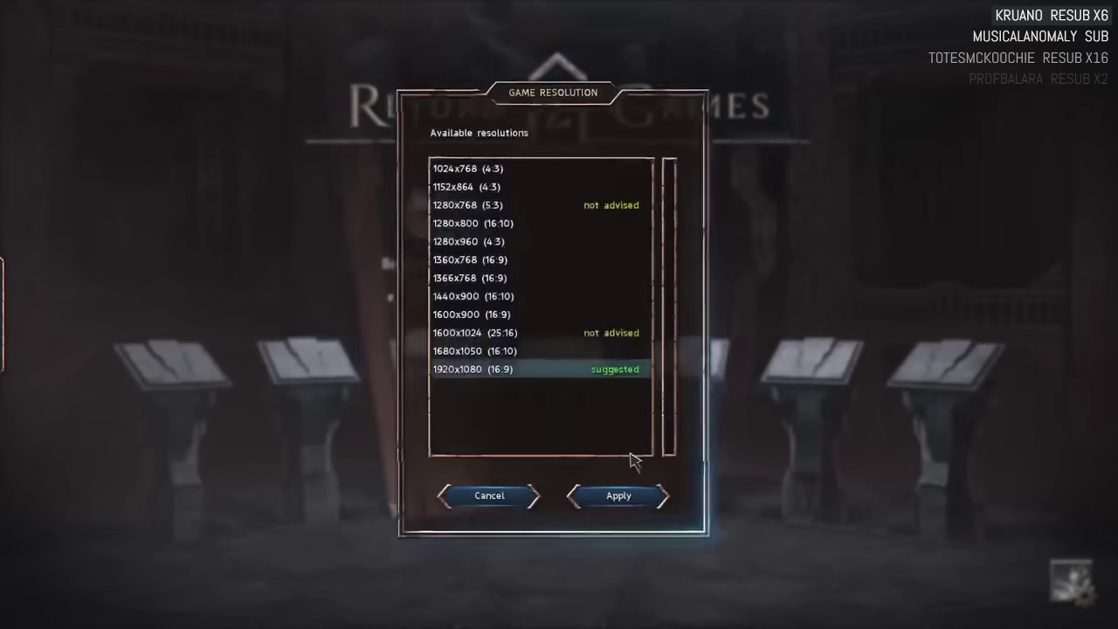
click(616, 494)
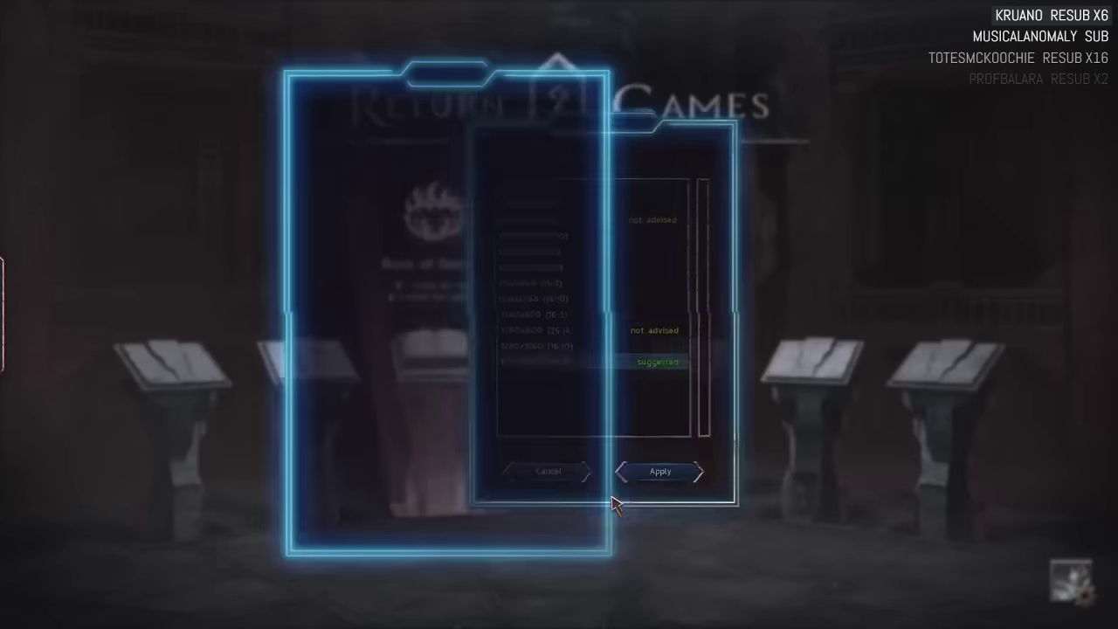
click(608, 498)
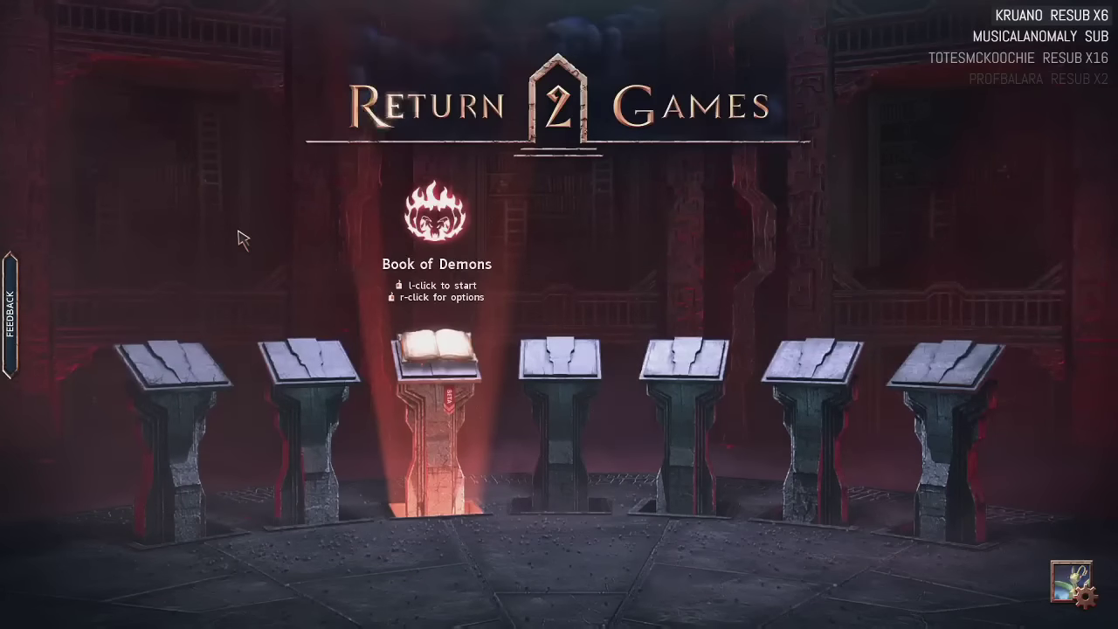
Check the Book of Demons options, then start the game, enter the town with the level 4 Warrior and leave the session.
right_click(450, 340)
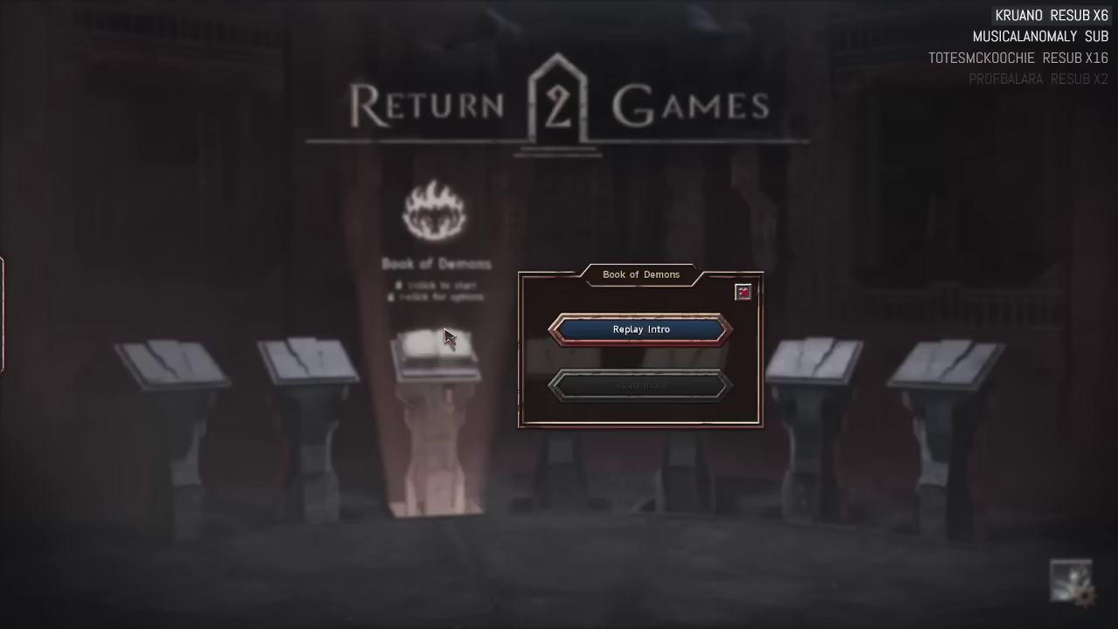
click(744, 292)
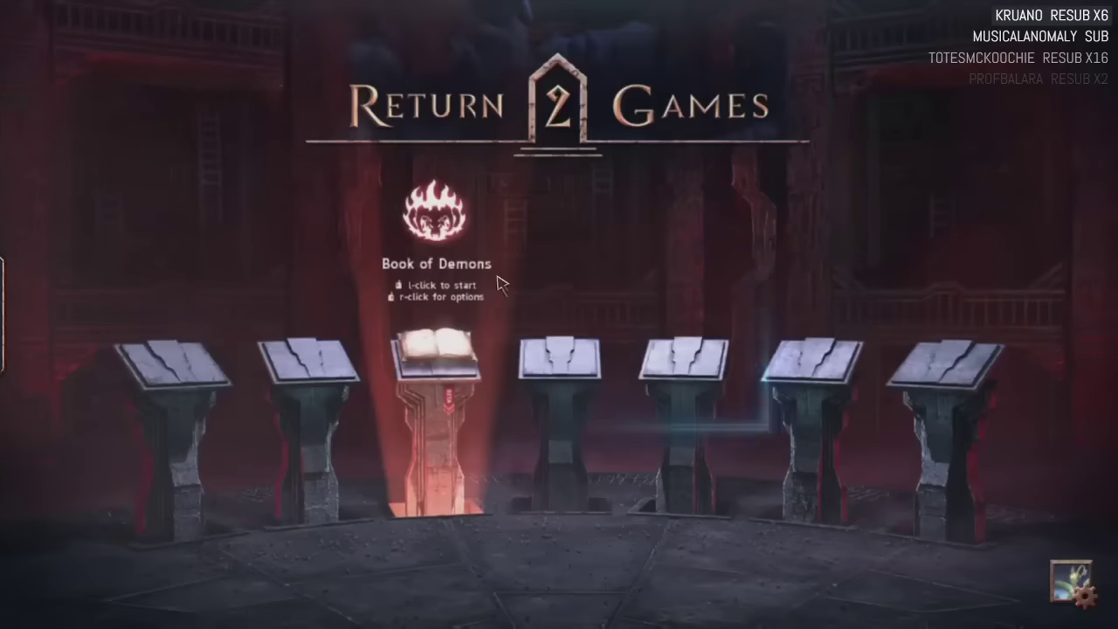
click(428, 288)
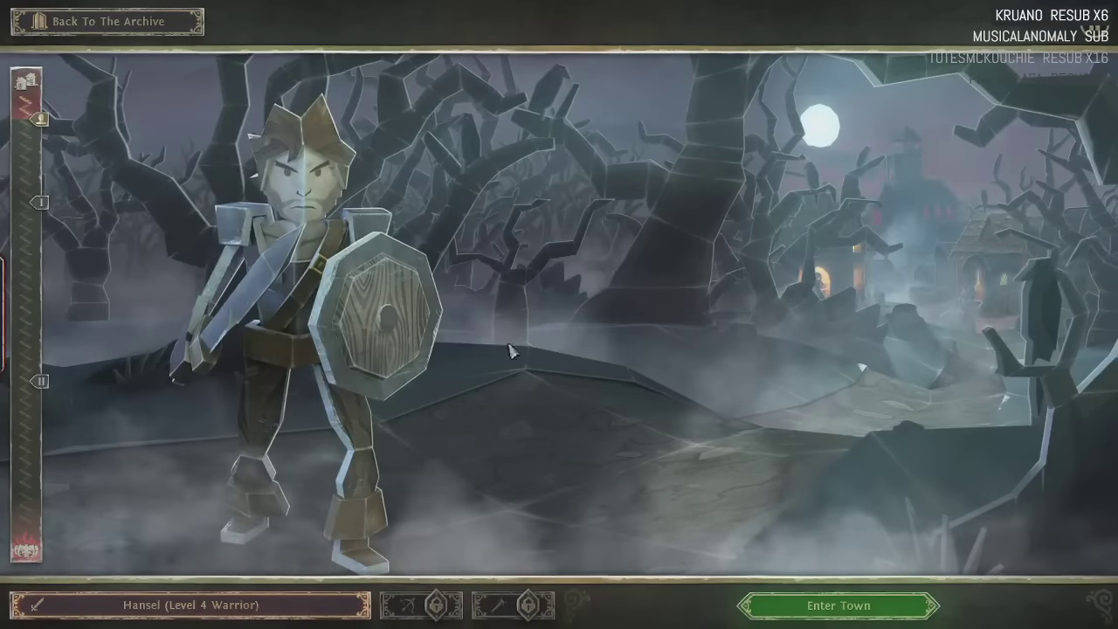
click(797, 605)
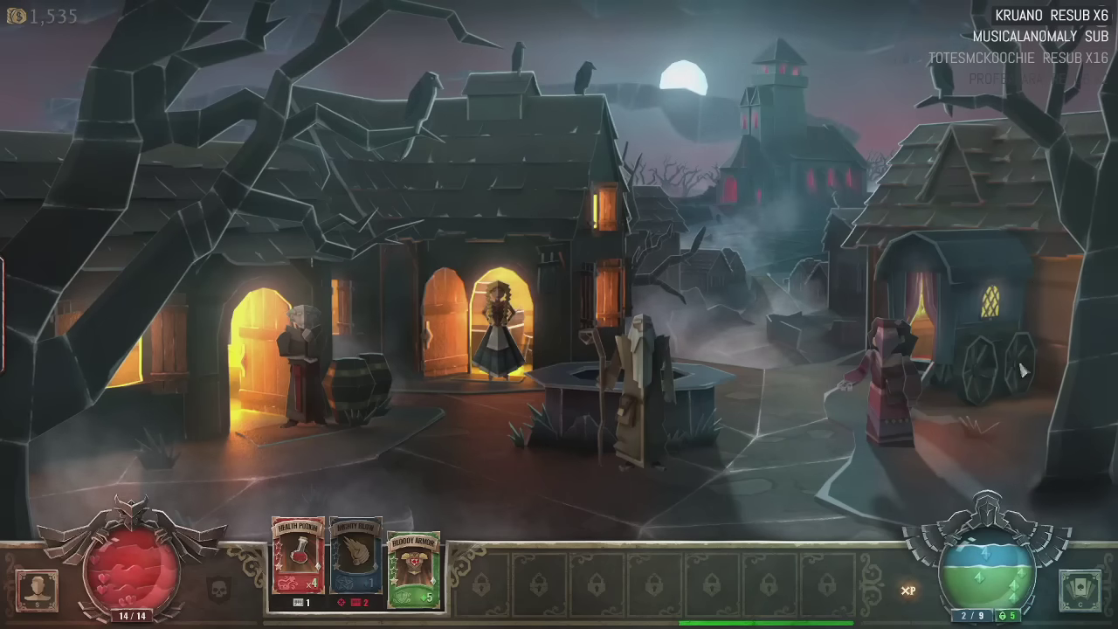
key(Escape)
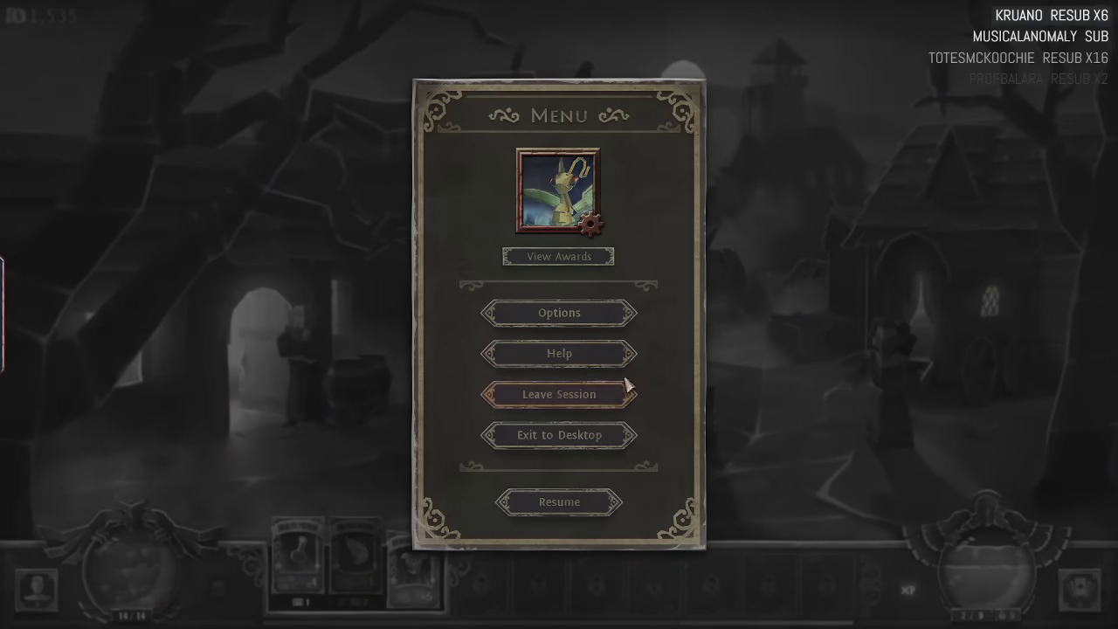
click(623, 392)
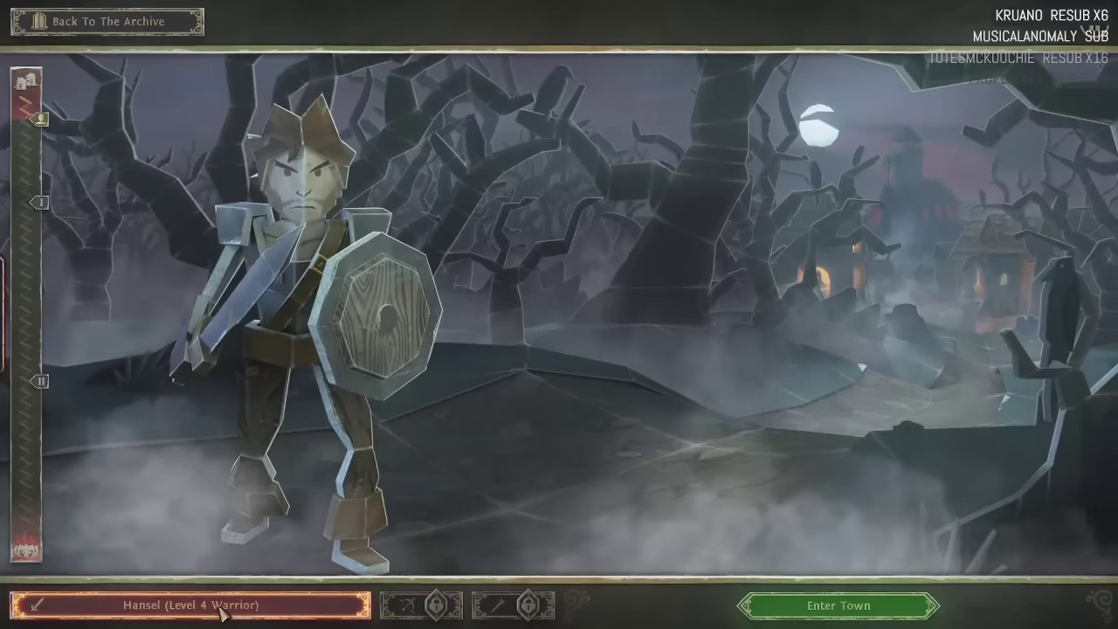
View the Rogue on the character selection screen, then reselect the Warrior and go back to the archive.
click(428, 605)
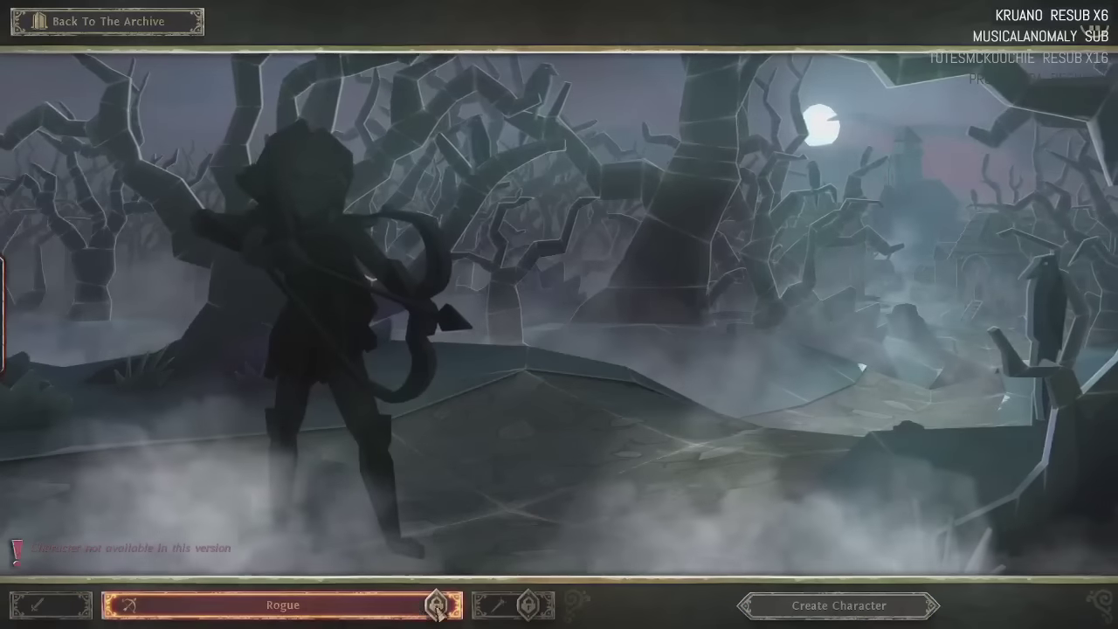
click(50, 604)
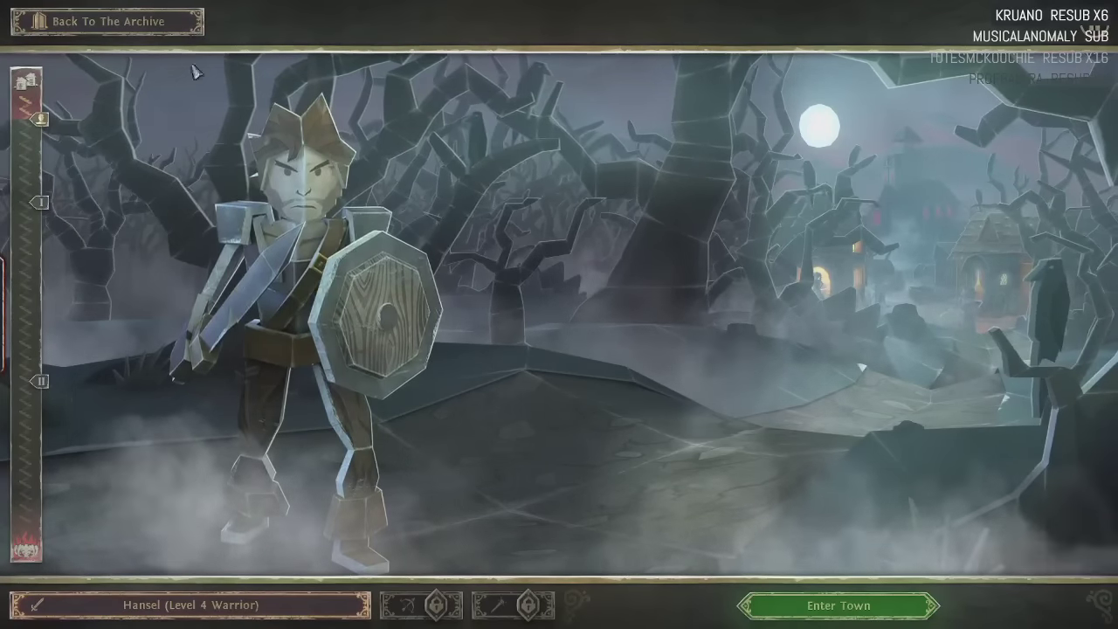
click(94, 26)
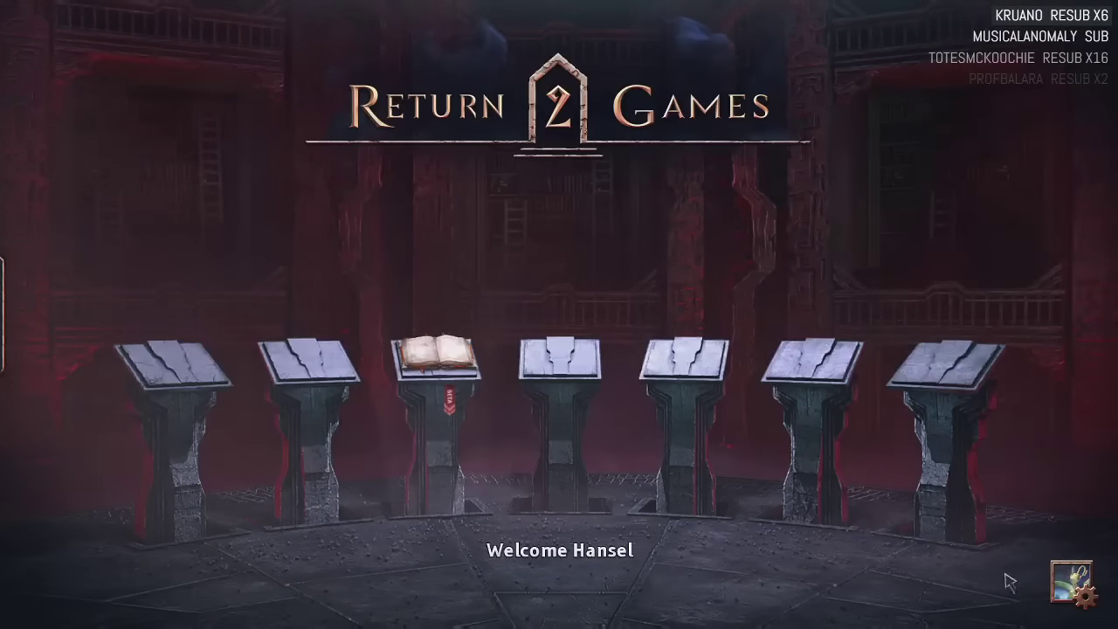
Look through the avatar collection from the profile menu and close it.
click(1071, 581)
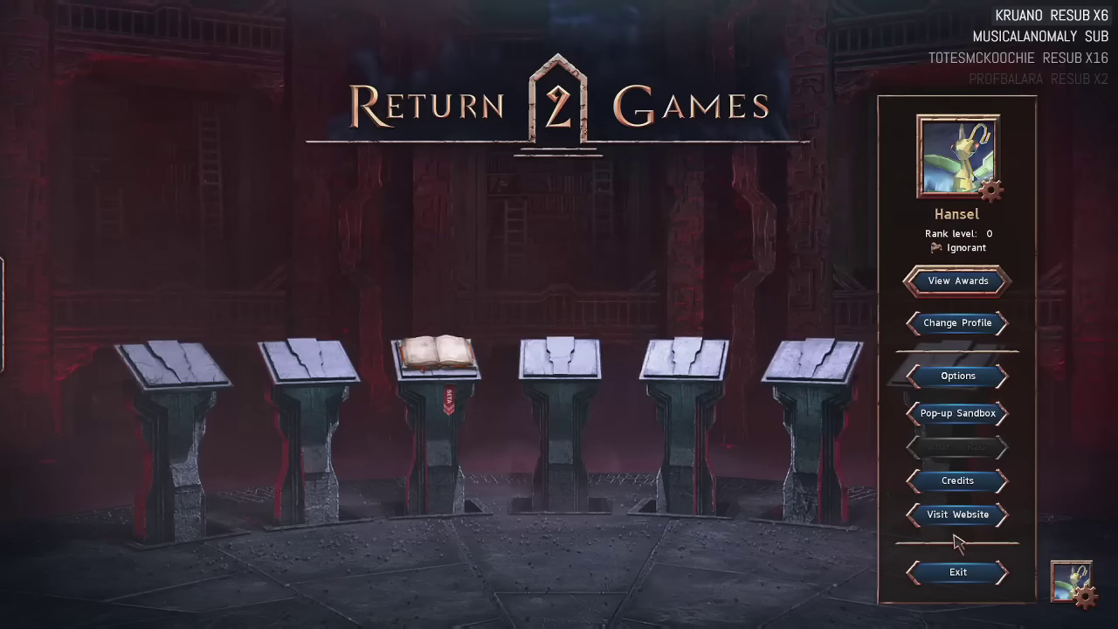
click(969, 322)
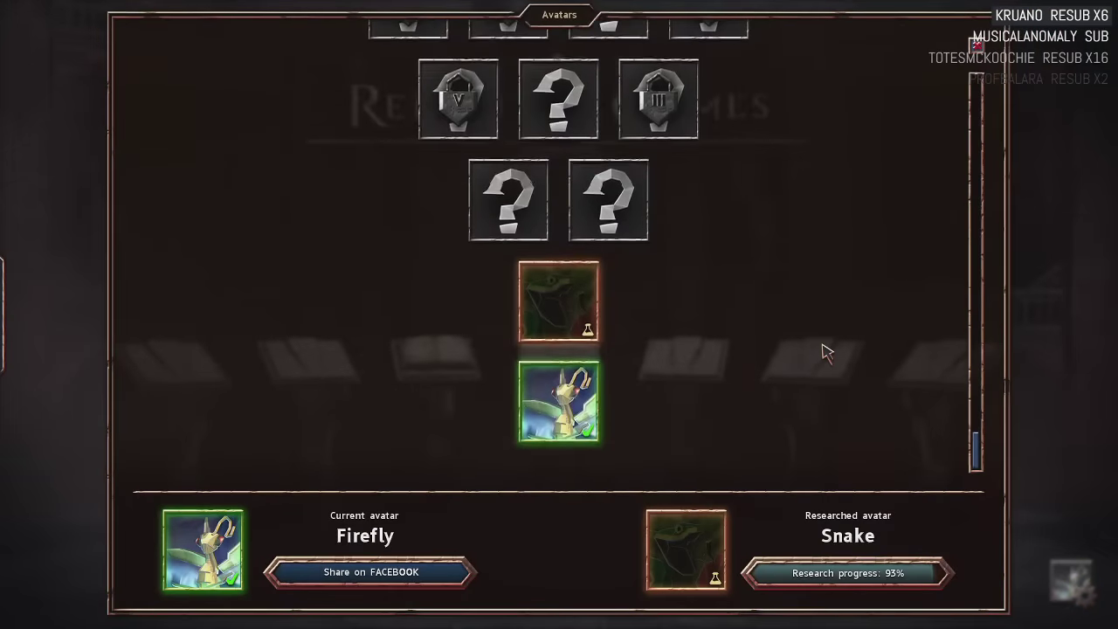
scroll(824, 349, up, 4)
scroll(824, 352, down, 5)
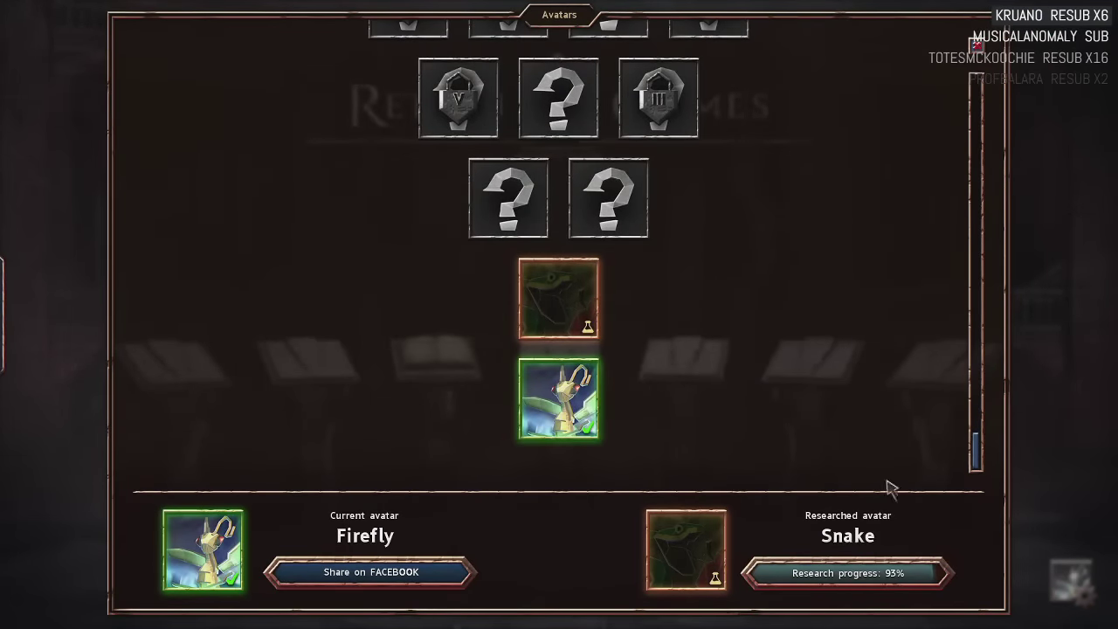
click(977, 45)
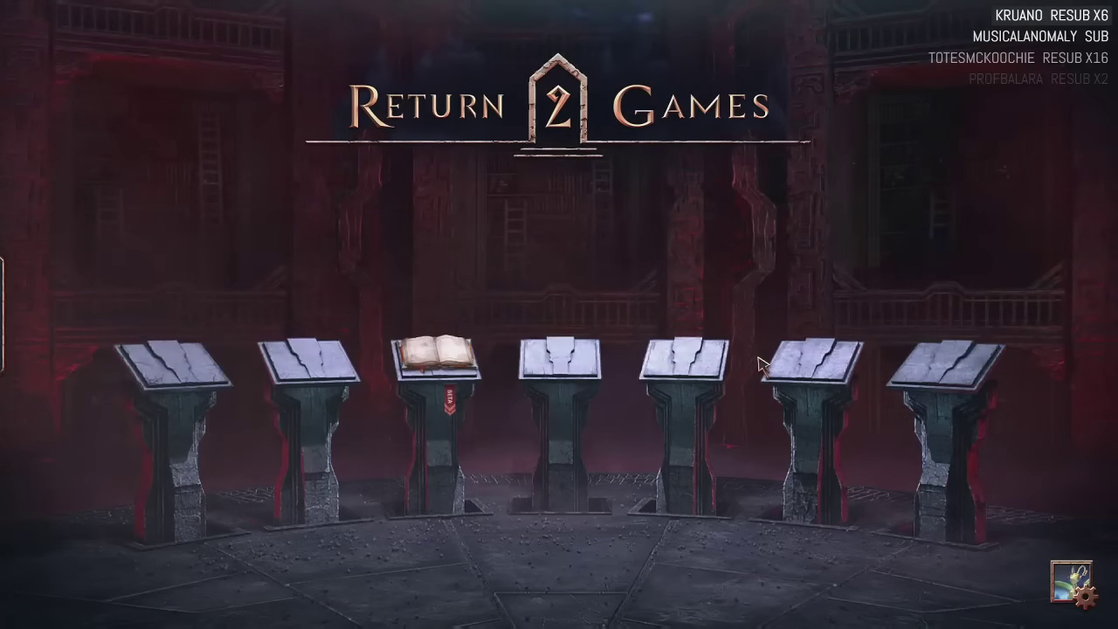
Check the Book of Demons book options again, close them and start the game to reach character selection.
right_click(426, 351)
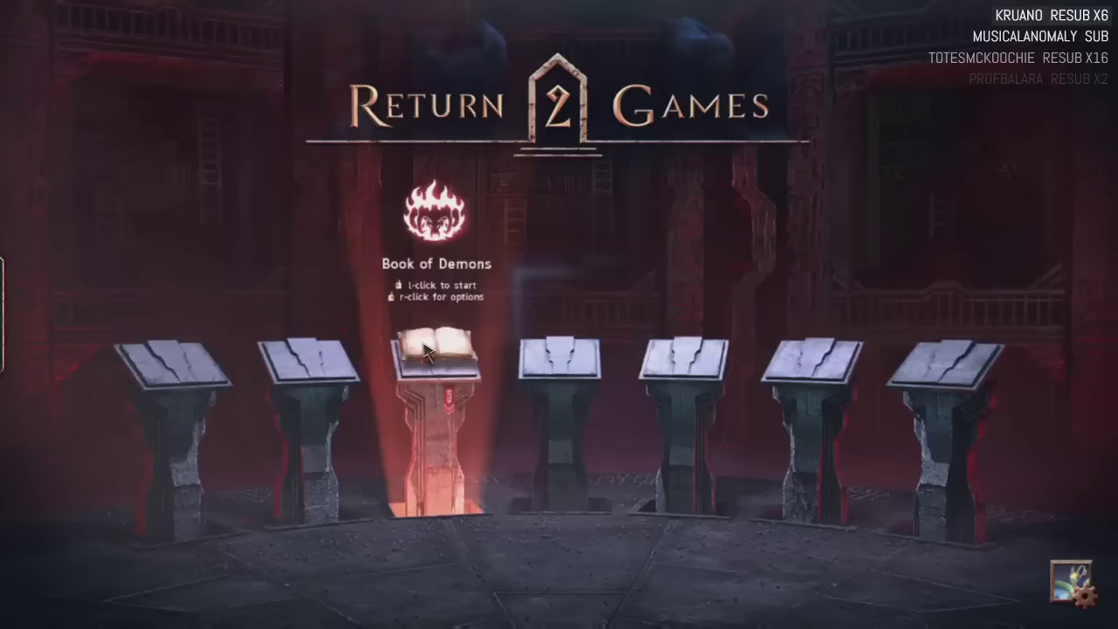
click(742, 292)
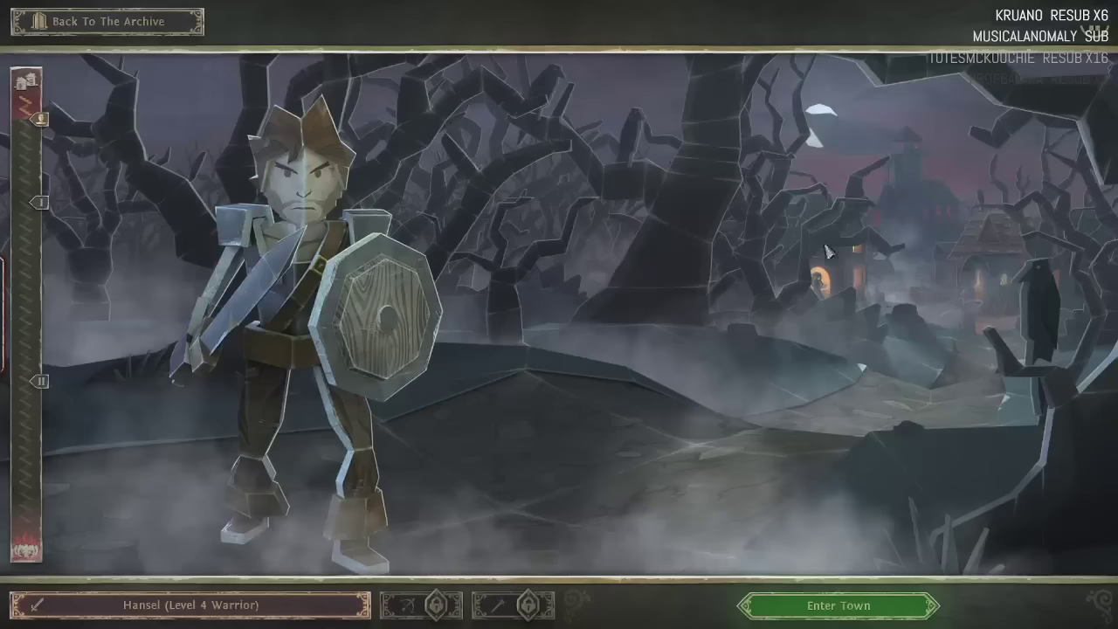
Enter the town with the level 4 Warrior, check the character's expert and basic stats, and close them.
click(846, 612)
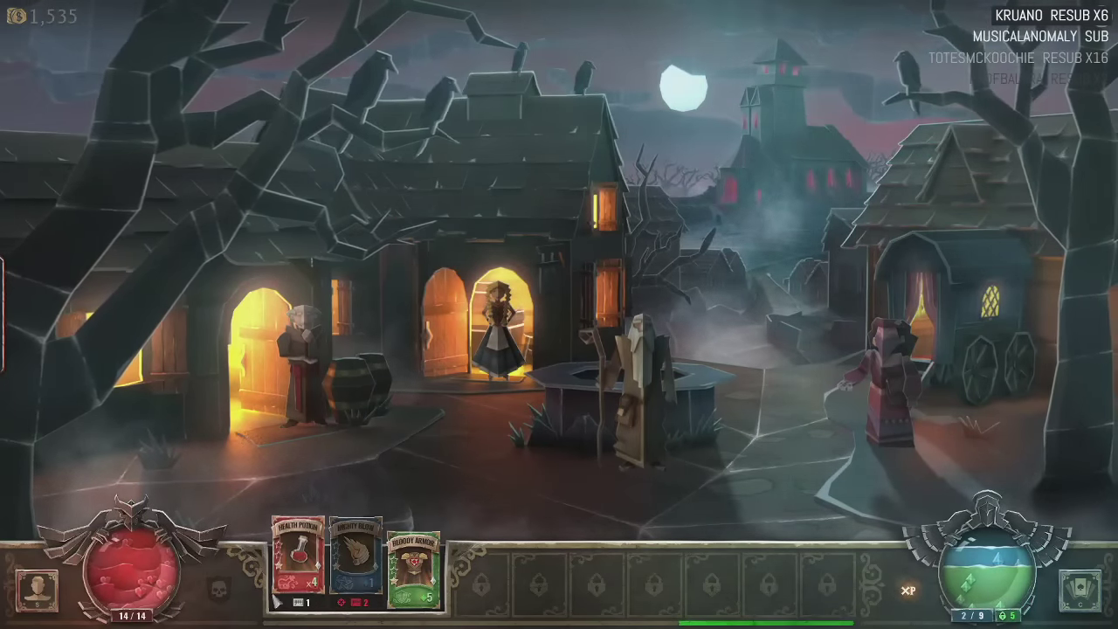
key(s)
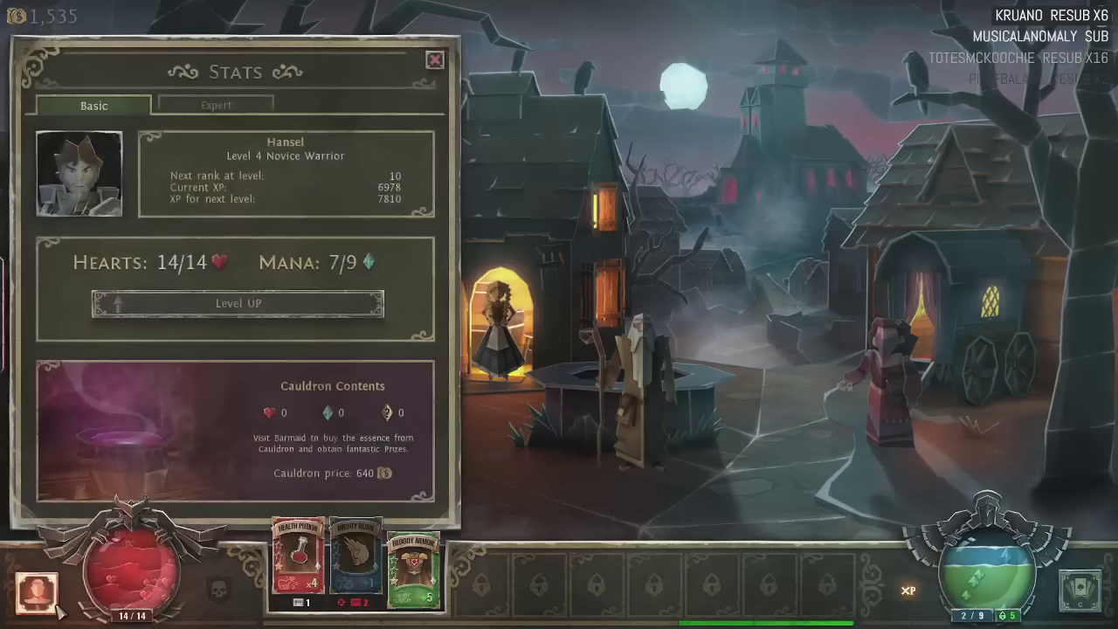
click(216, 104)
click(93, 105)
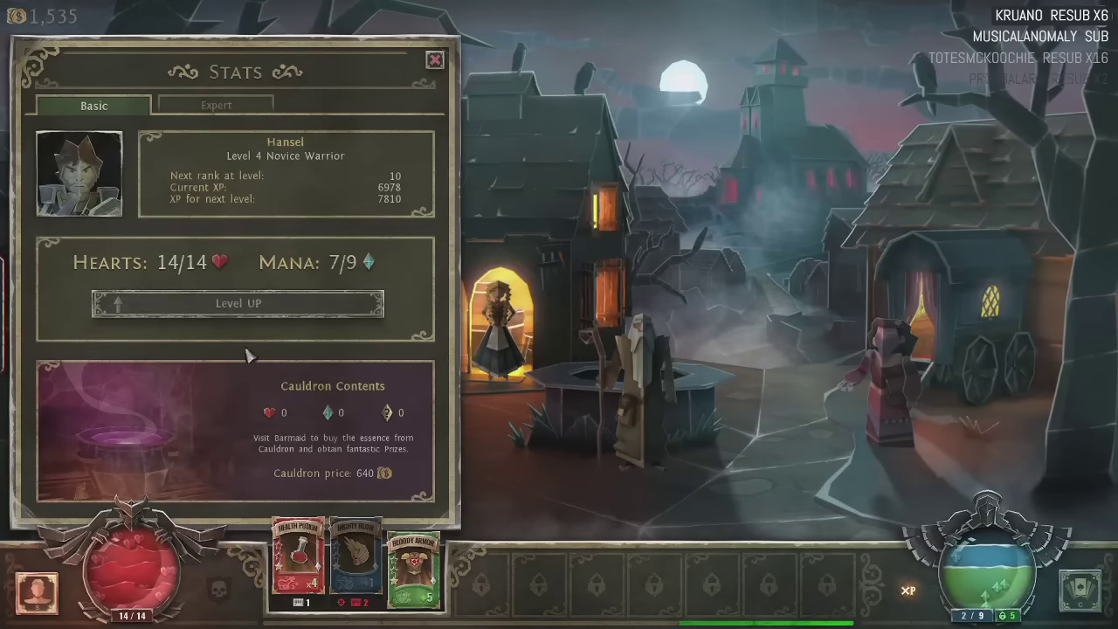
key(s)
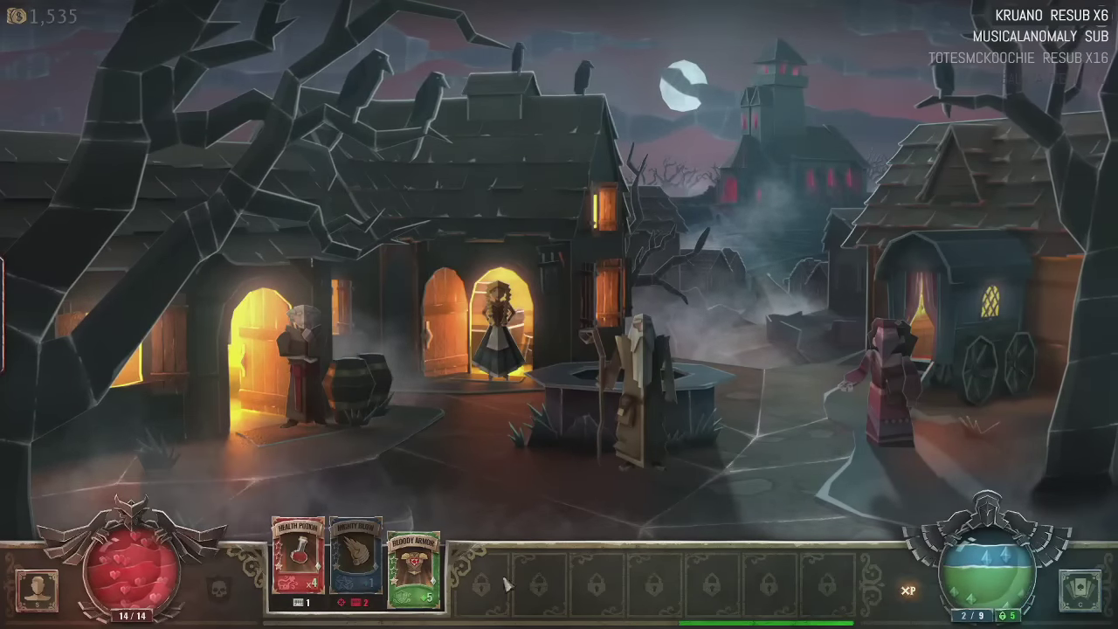
Look at the overview of all the Warrior's cards and close it.
click(1079, 592)
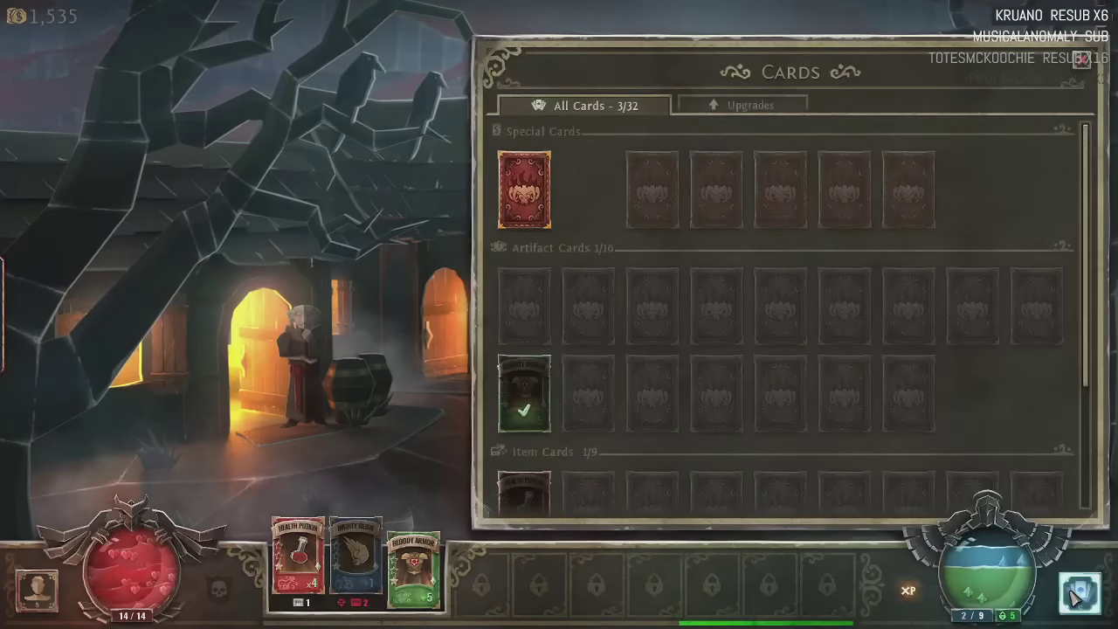
click(1076, 596)
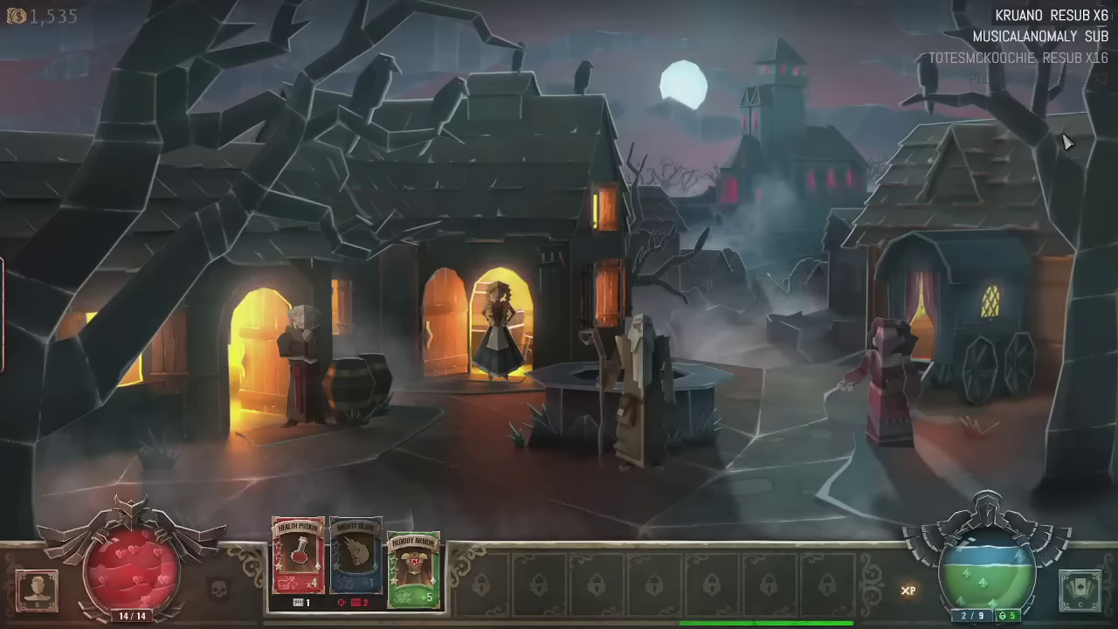